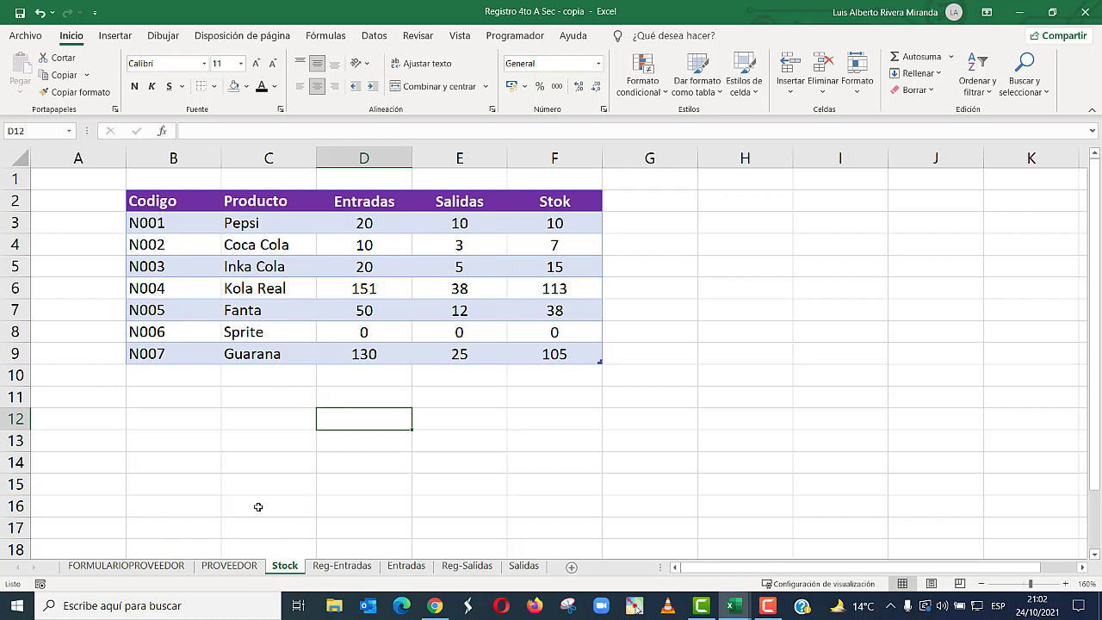
- Center the Codigo column of the product table on the Stock sheet
{"action": "left_click", "coordinate": [250, 432]}
{"action": "left_click", "coordinate": [285, 404]}
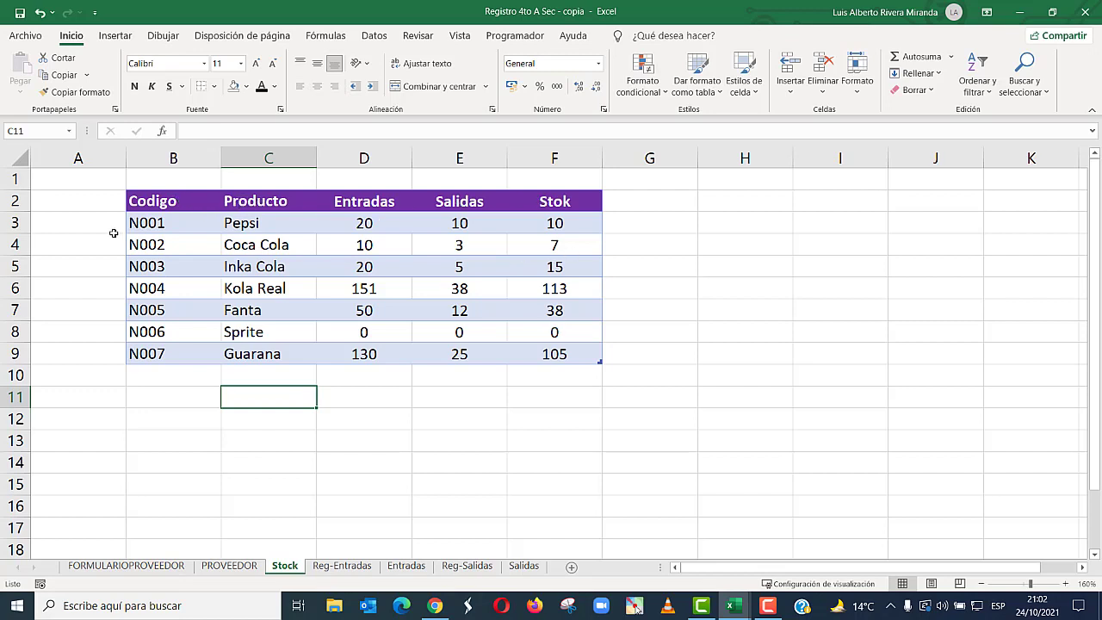
{"action": "left_click", "coordinate": [186, 158]}
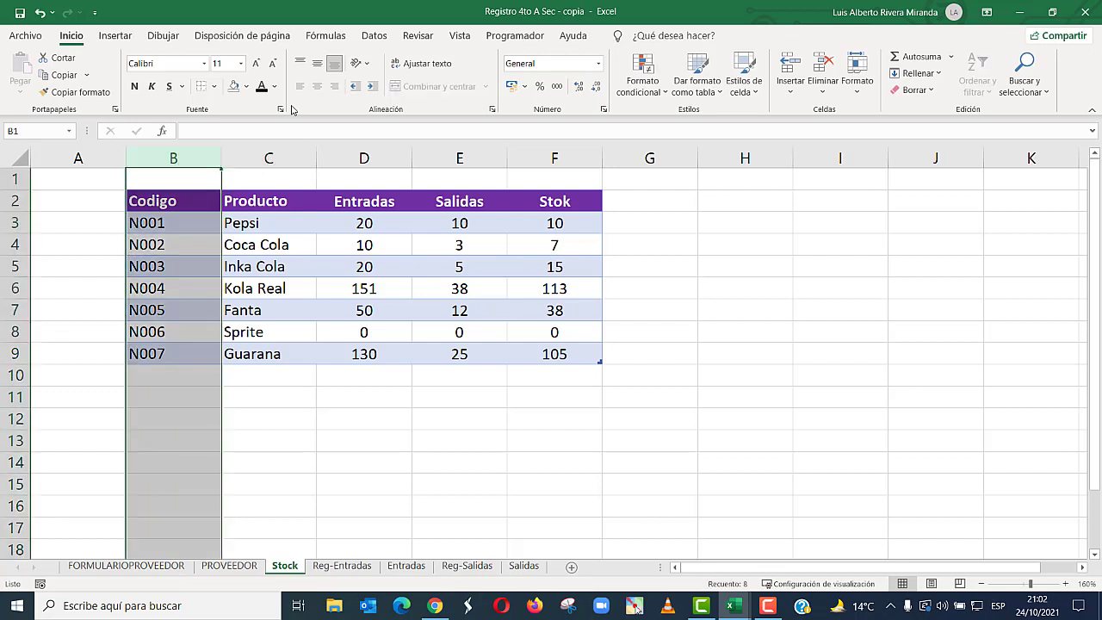
{"action": "left_click", "coordinate": [317, 62]}
{"action": "left_click", "coordinate": [285, 258]}
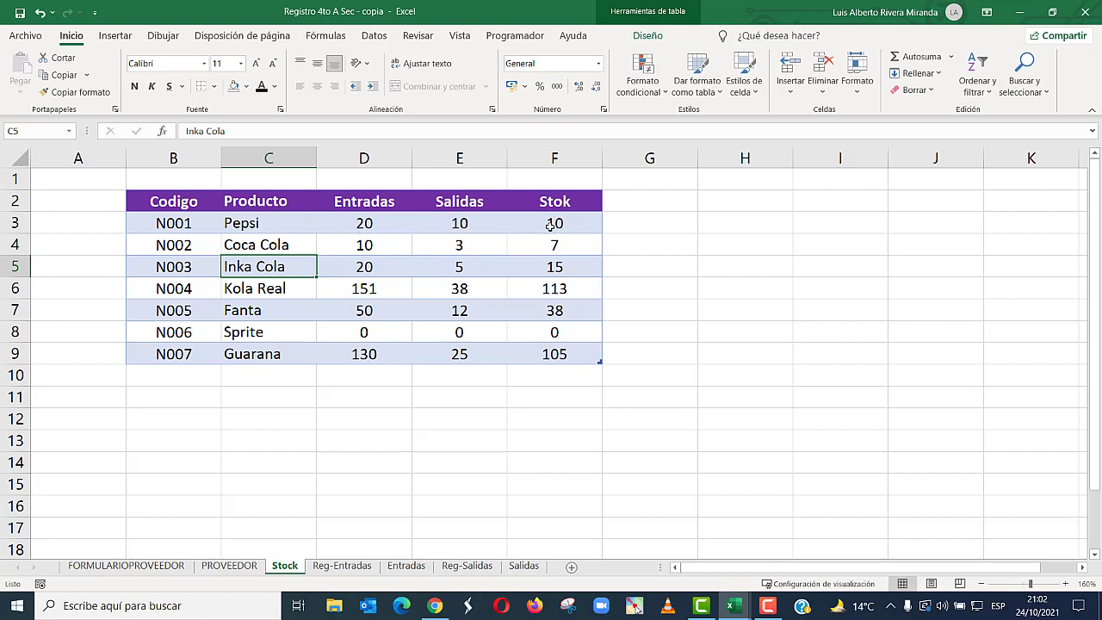
- Rename the first column header of the table on the Entradas sheet from RUC to Codigo
{"action": "left_click", "coordinate": [339, 567]}
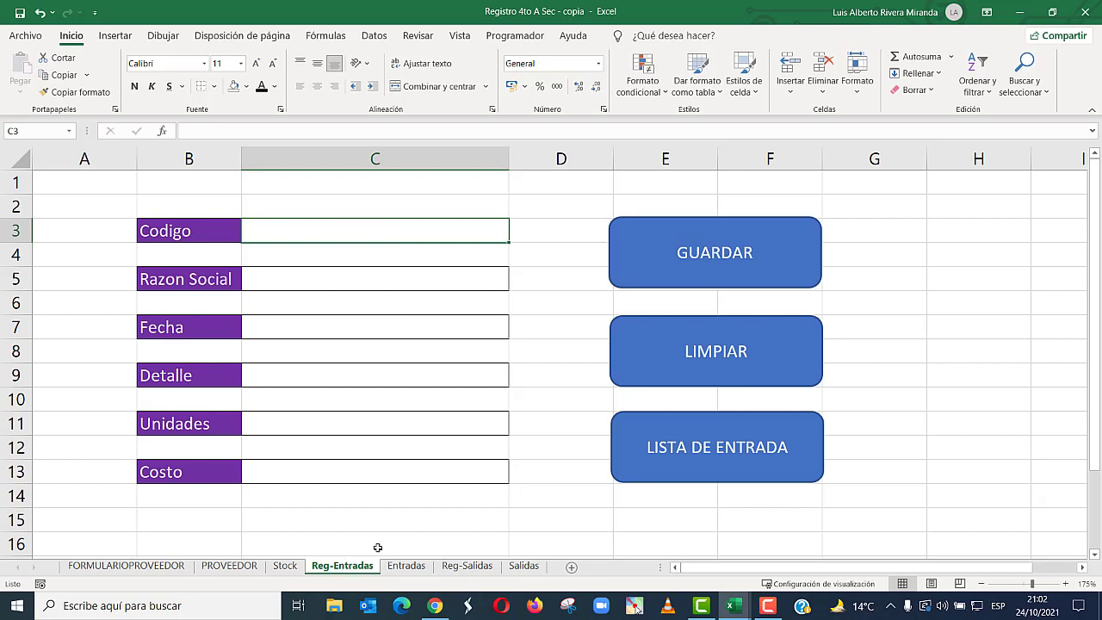
{"action": "left_click", "coordinate": [406, 566]}
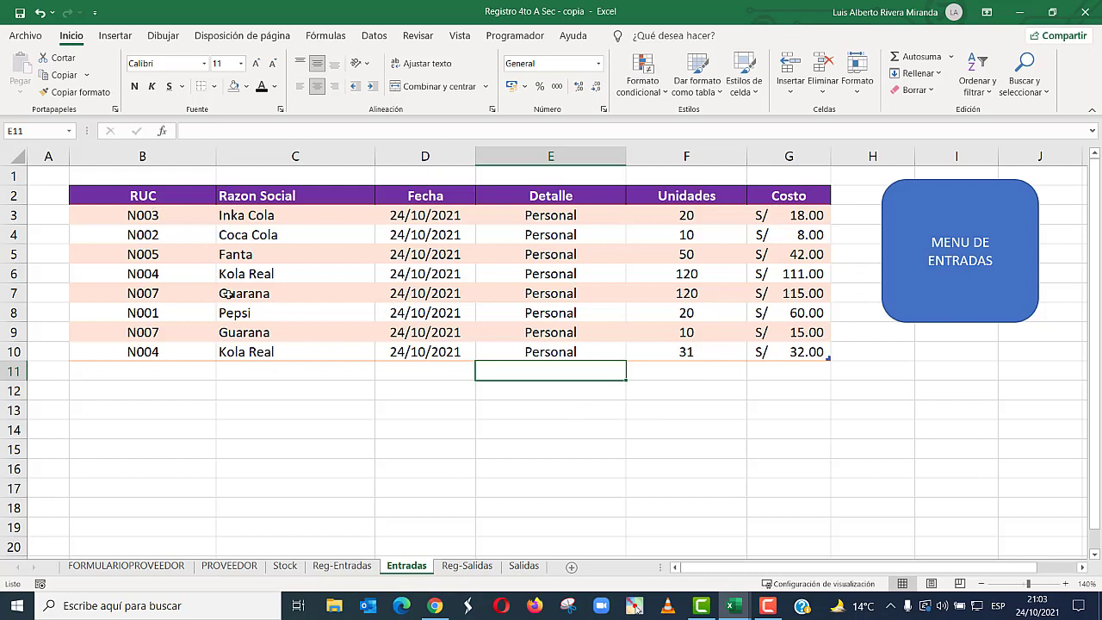
{"action": "left_click", "coordinate": [159, 195]}
{"action": "double_click", "coordinate": [200, 131]}
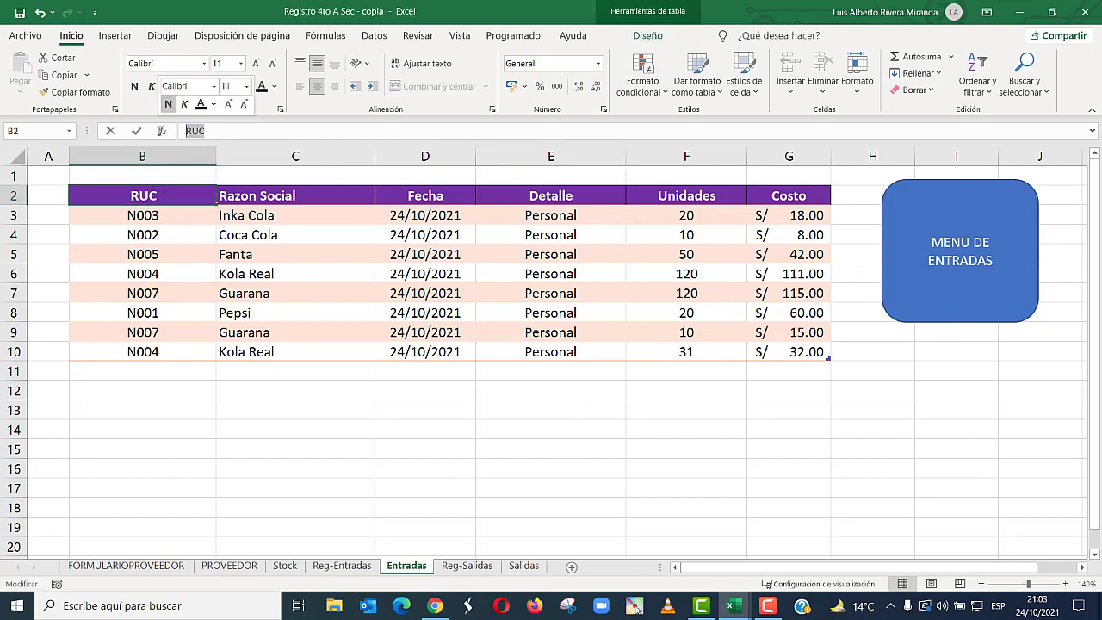
{"action": "type", "text": "Codigo"}
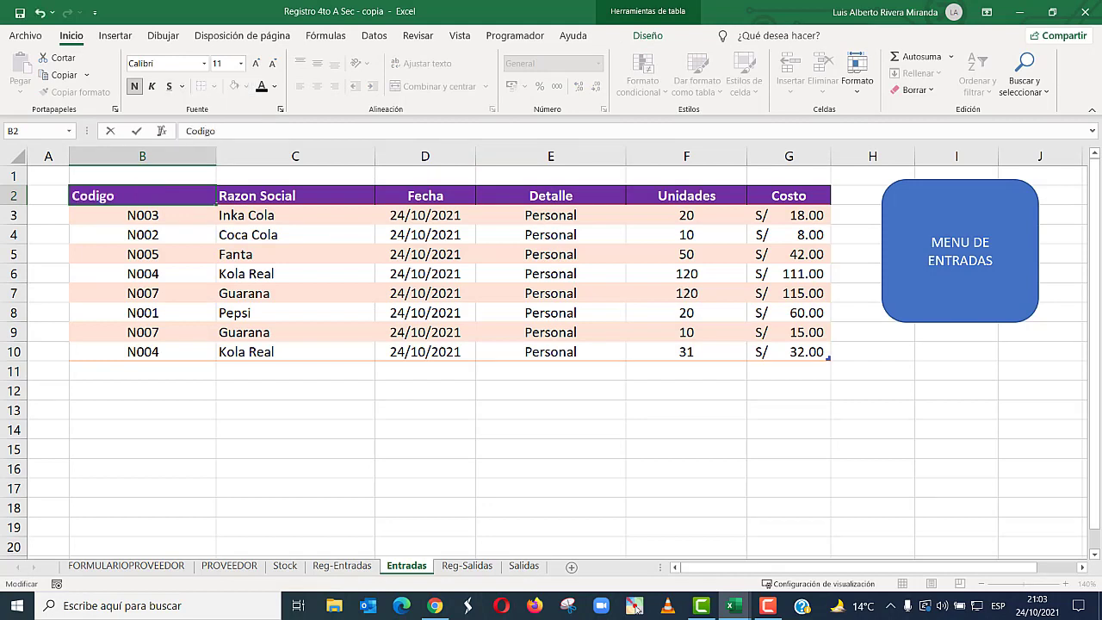
{"action": "key", "text": "Return"}
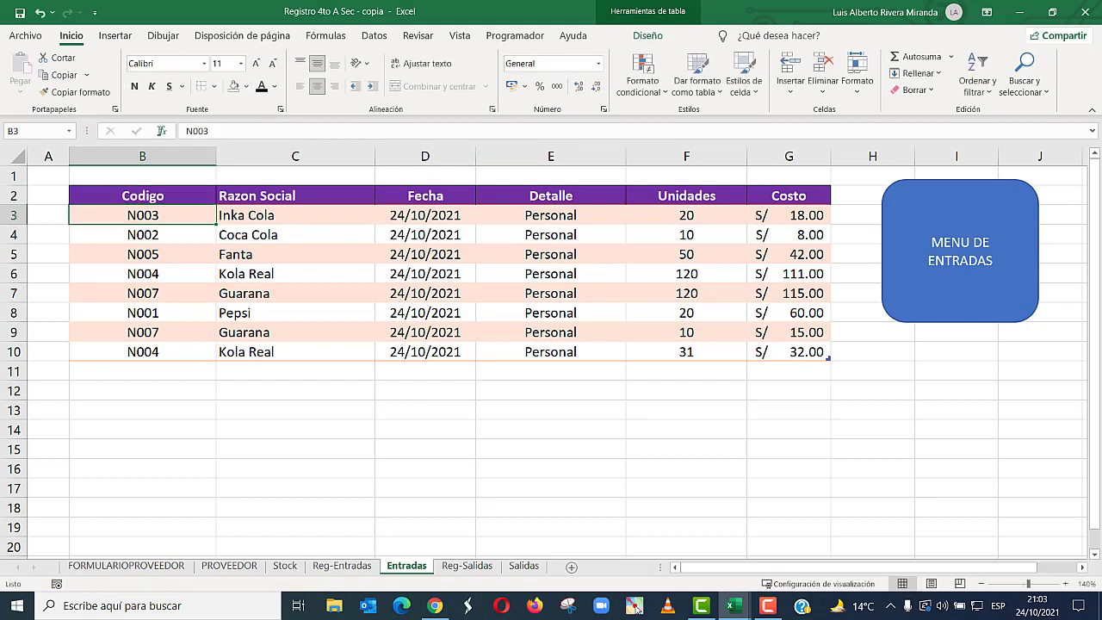
- Check the Salidas and Reg-Salidas sheets, and examine the Guarana records and their units on the Entradas sheet
{"action": "left_click", "coordinate": [522, 566]}
{"action": "left_click", "coordinate": [467, 566]}
{"action": "left_click", "coordinate": [405, 566]}
{"action": "left_click", "coordinate": [275, 219]}
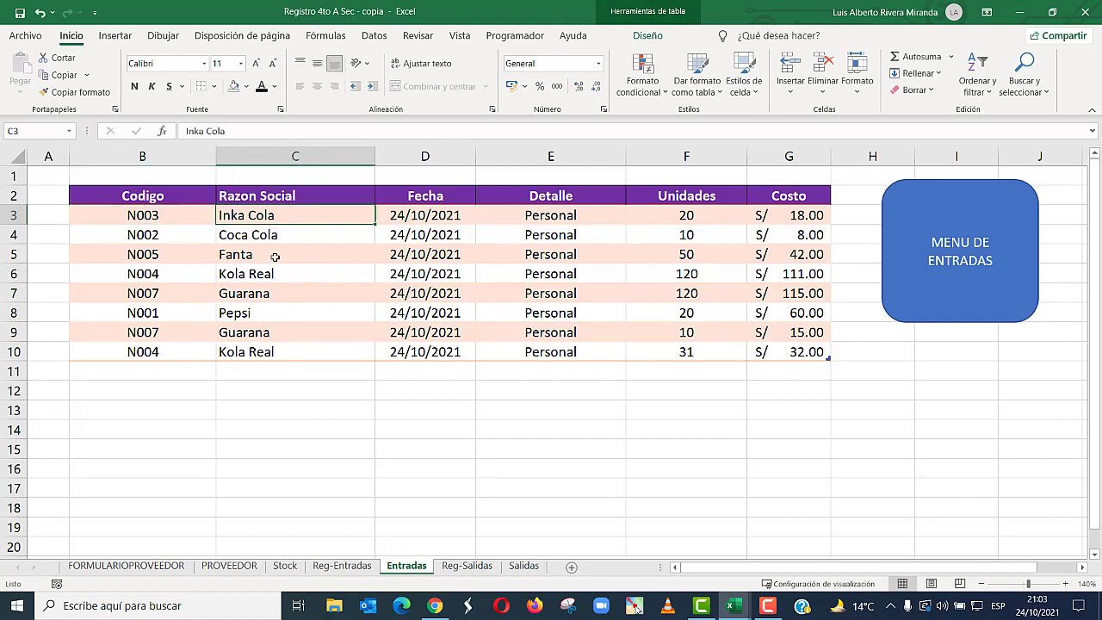
{"action": "left_click", "coordinate": [279, 287]}
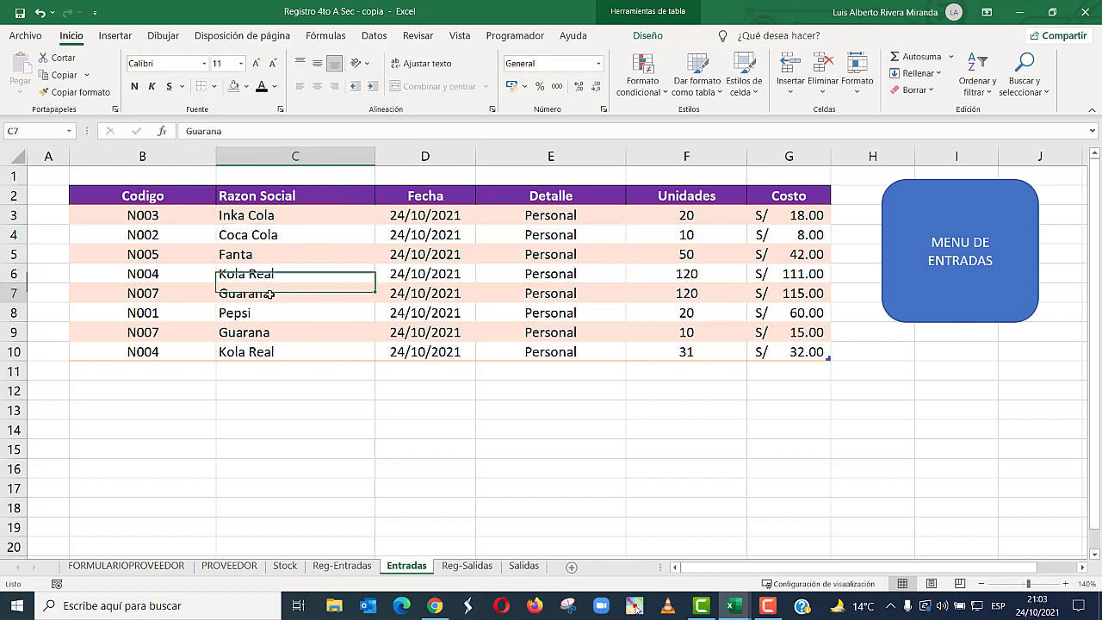
{"action": "left_click", "coordinate": [291, 327]}
{"action": "left_click", "coordinate": [317, 291]}
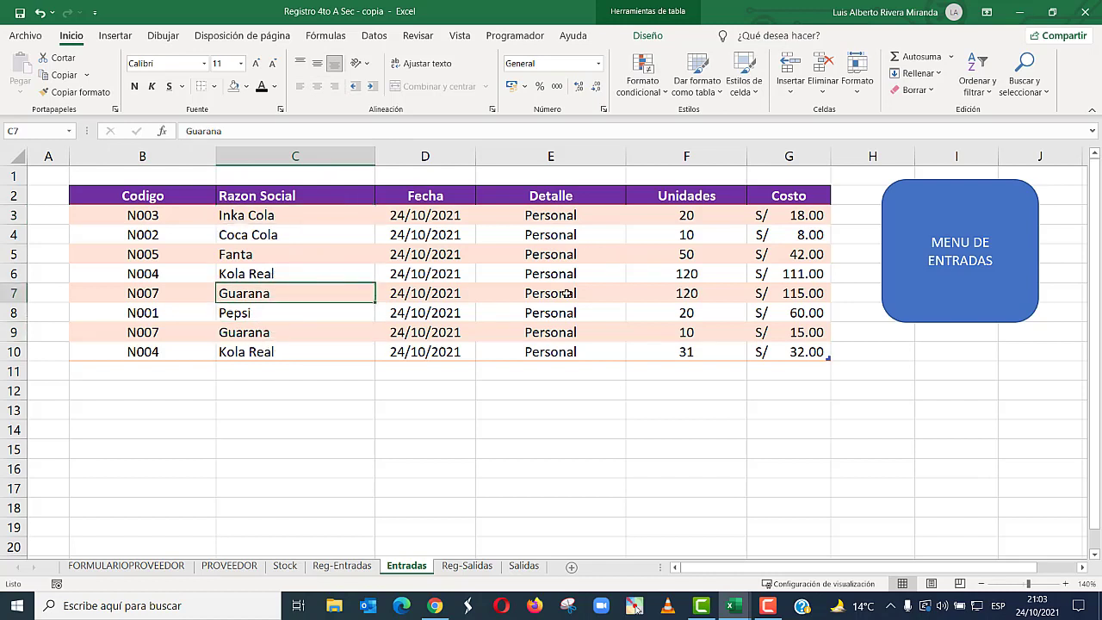
{"action": "left_click", "coordinate": [680, 293]}
{"action": "left_click", "coordinate": [689, 333]}
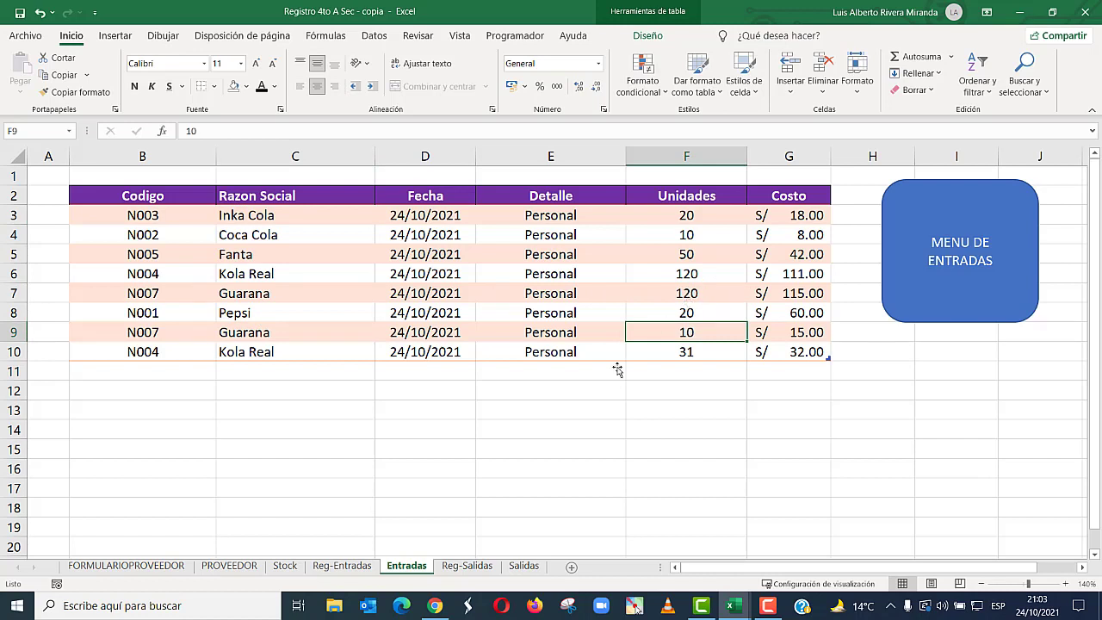
- Compare Guarana's Entradas, Salidas and Stok values on the Stock sheet with its record on the Salidas sheet
{"action": "left_click", "coordinate": [285, 566]}
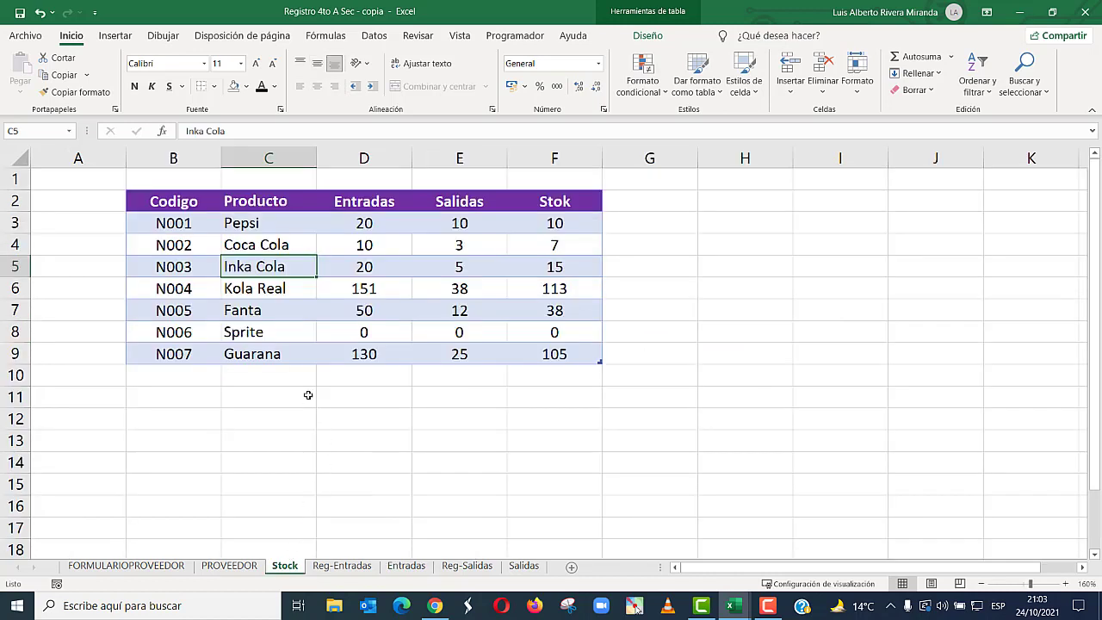
{"action": "left_click", "coordinate": [291, 354]}
{"action": "left_click", "coordinate": [340, 353]}
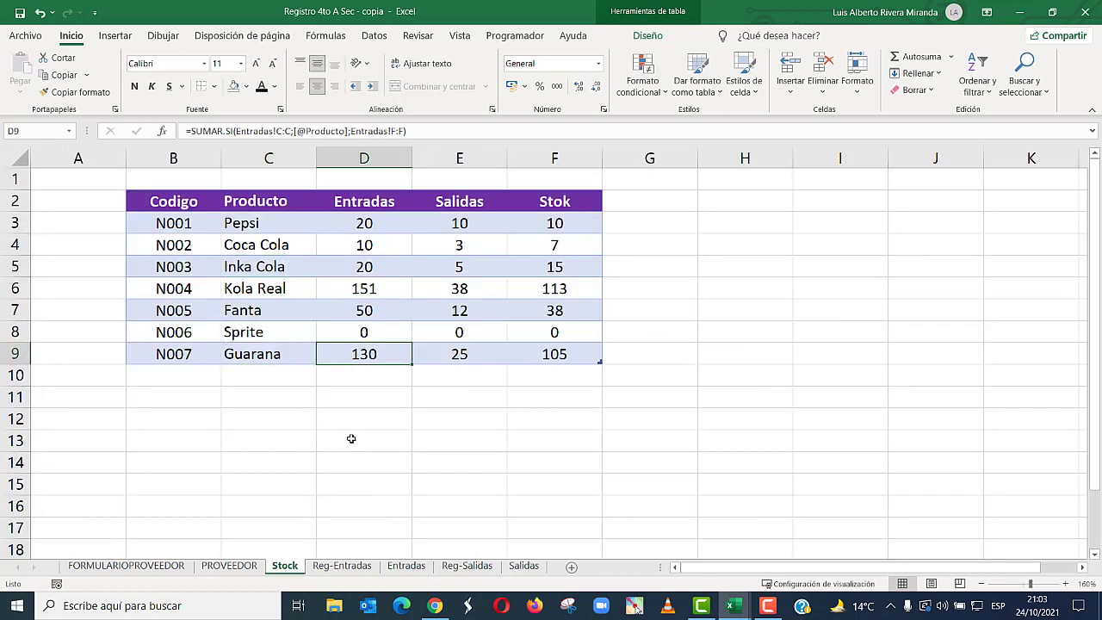
{"action": "left_click", "coordinate": [445, 355]}
{"action": "left_click", "coordinate": [522, 566]}
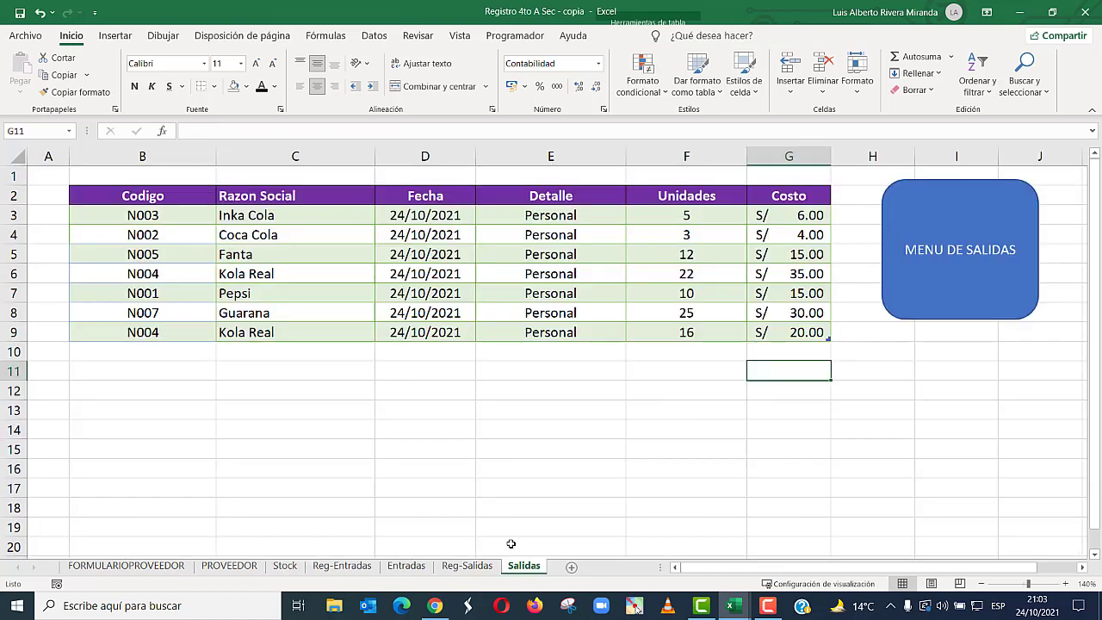
{"action": "left_click", "coordinate": [258, 315]}
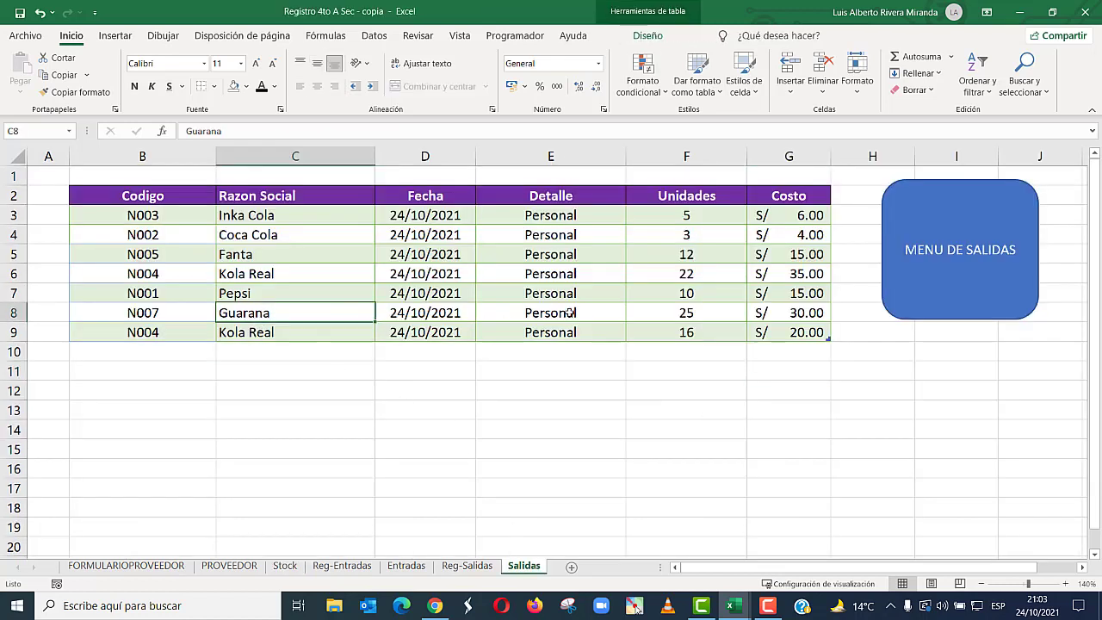
{"action": "left_click", "coordinate": [682, 313]}
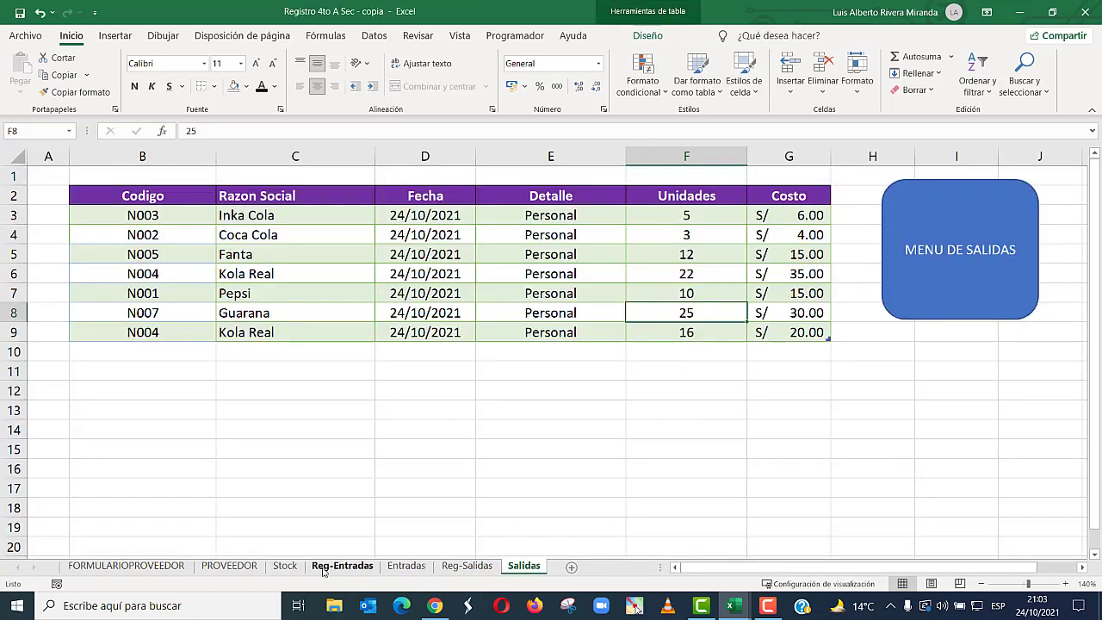
{"action": "left_click", "coordinate": [285, 566]}
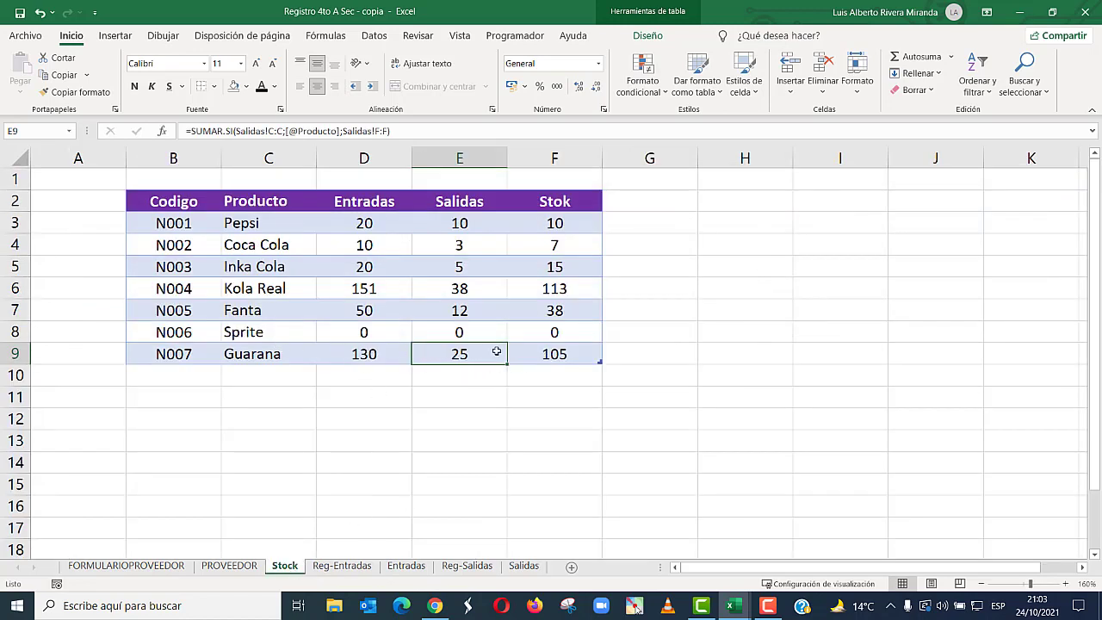
{"action": "left_click", "coordinate": [534, 351]}
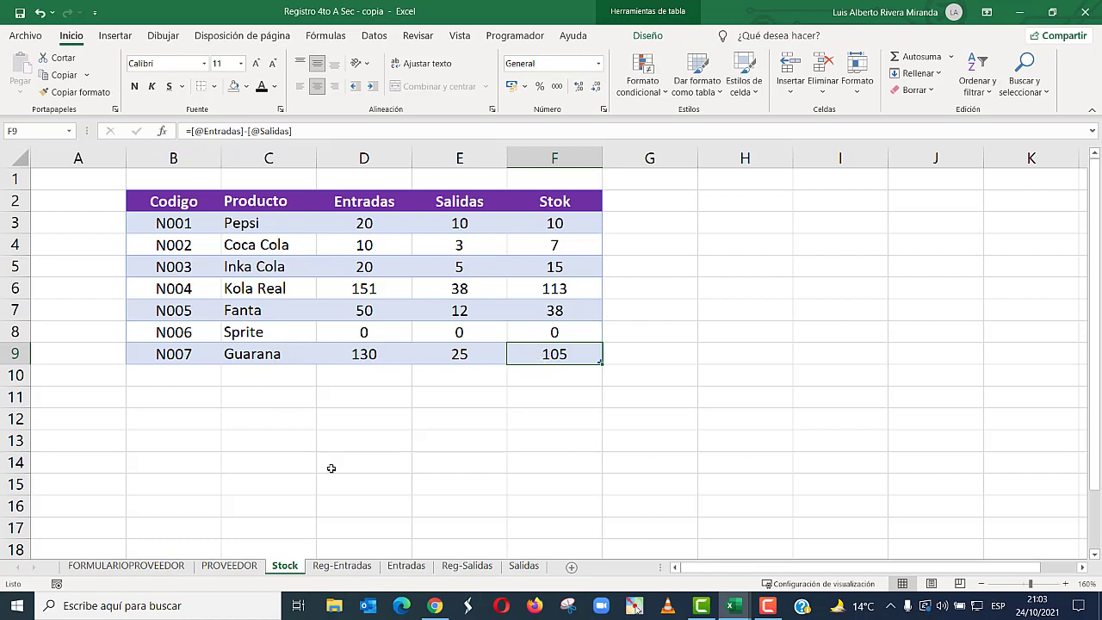
- On the Reg-Entradas form, enter the product code N006 and the date 24/10
{"action": "left_click", "coordinate": [366, 566]}
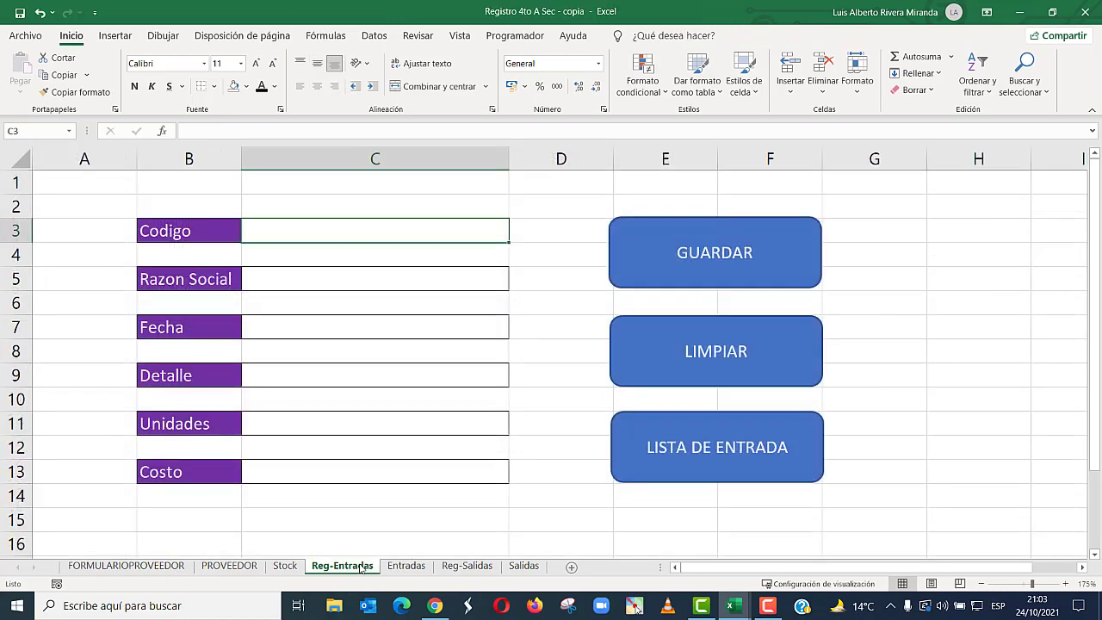
{"action": "left_click", "coordinate": [285, 566]}
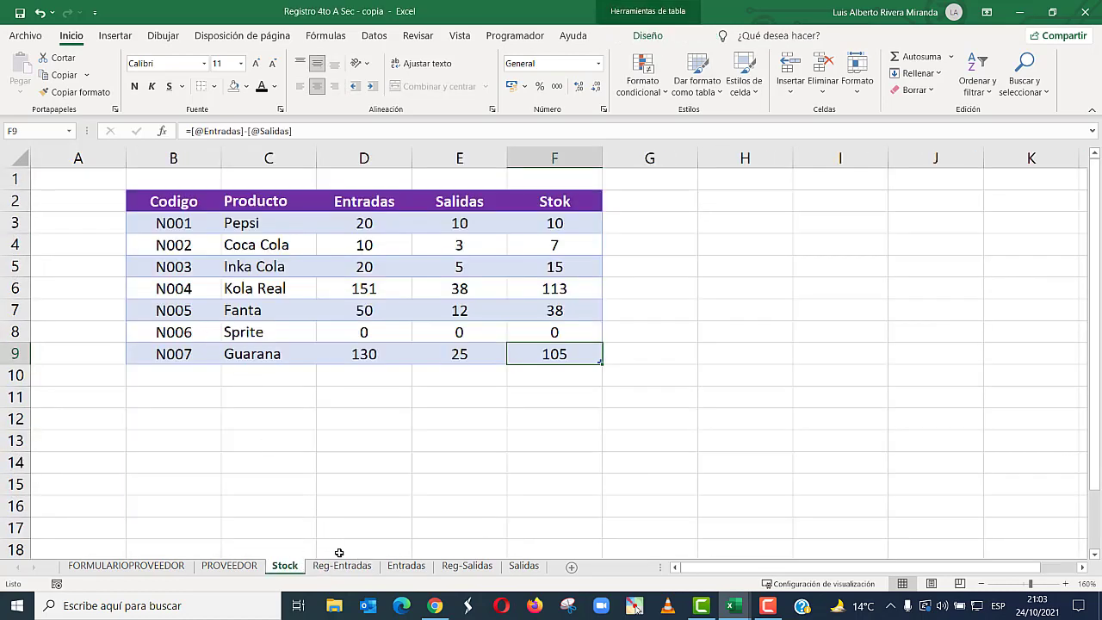
{"action": "left_click", "coordinate": [362, 567]}
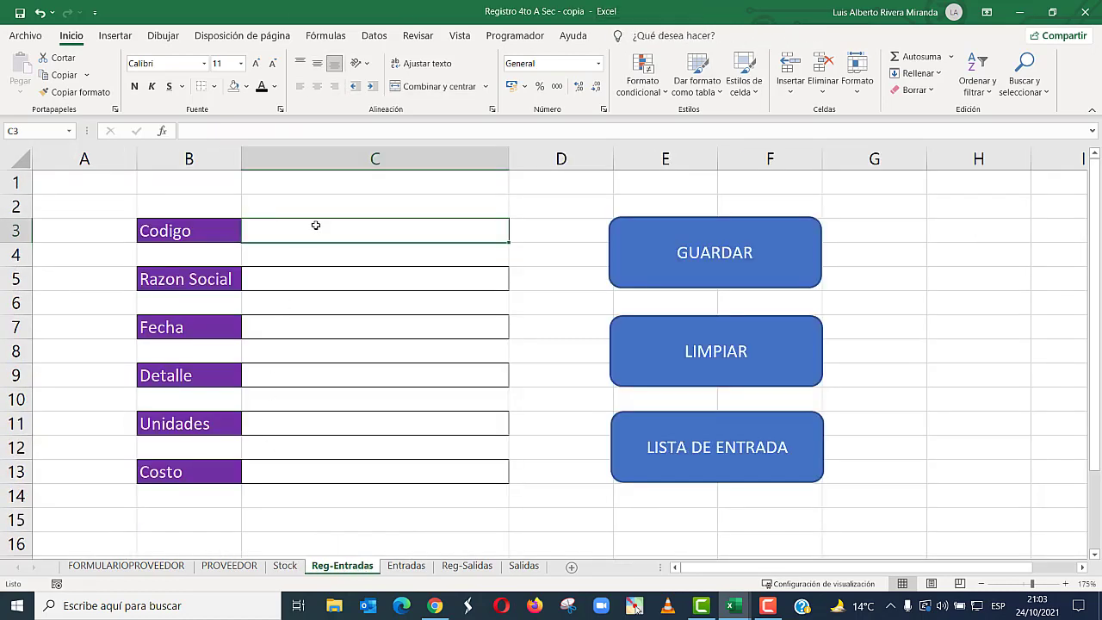
{"action": "type", "text": "N006"}
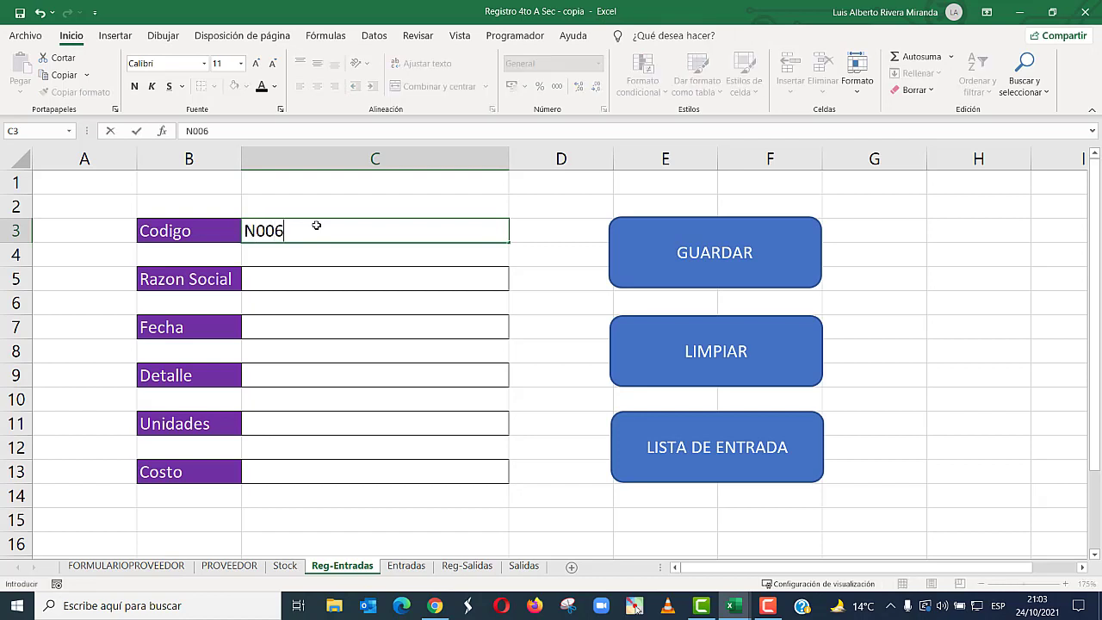
{"action": "key", "text": "Return"}
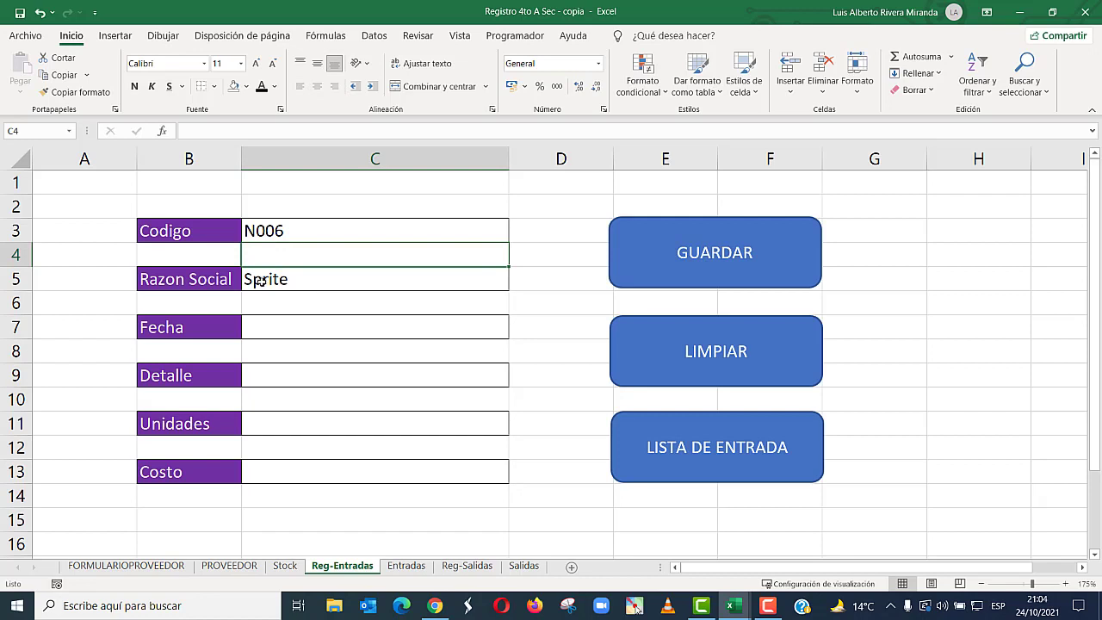
{"action": "left_click", "coordinate": [285, 324]}
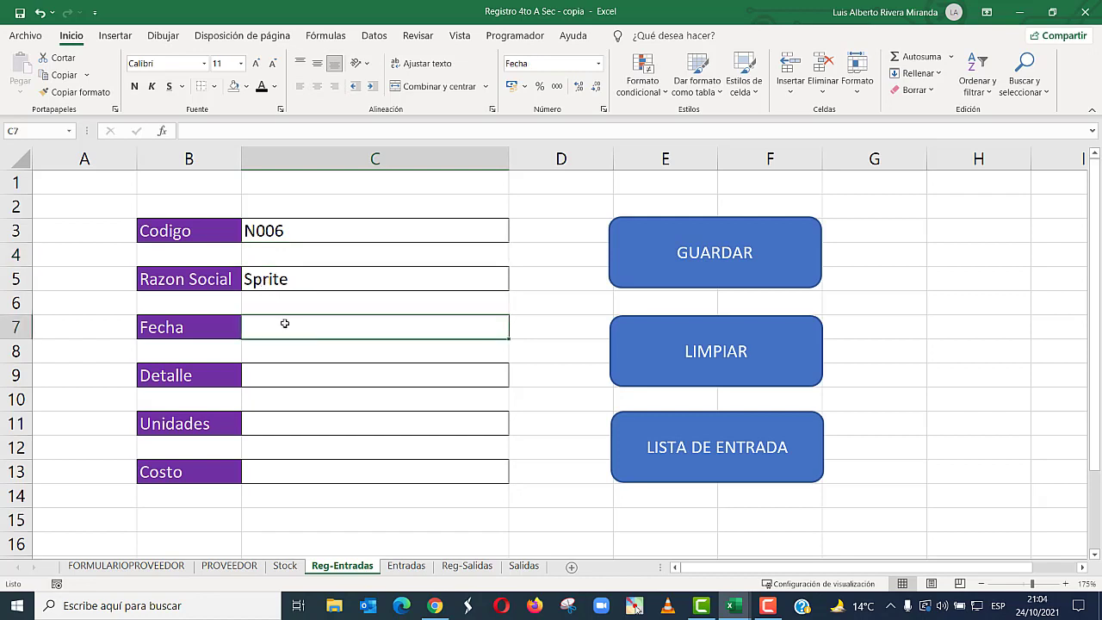
{"action": "type", "text": "24/10"}
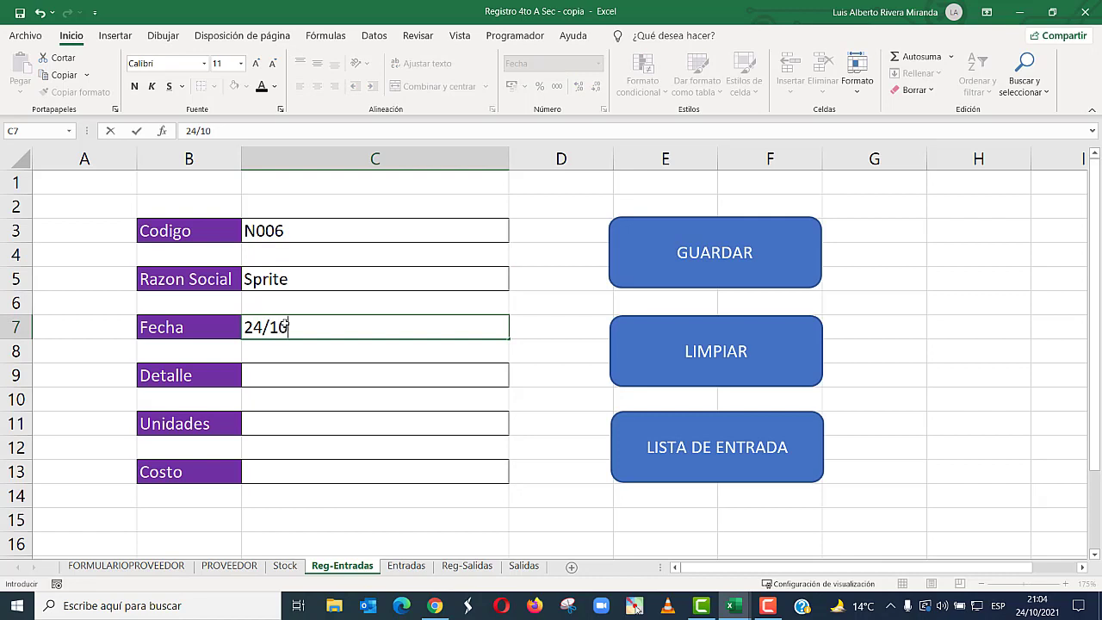
{"action": "key", "text": "Return"}
- Choose Personal as the Detalle and set Unidades to 120 in the entry form
{"action": "left_click", "coordinate": [313, 375]}
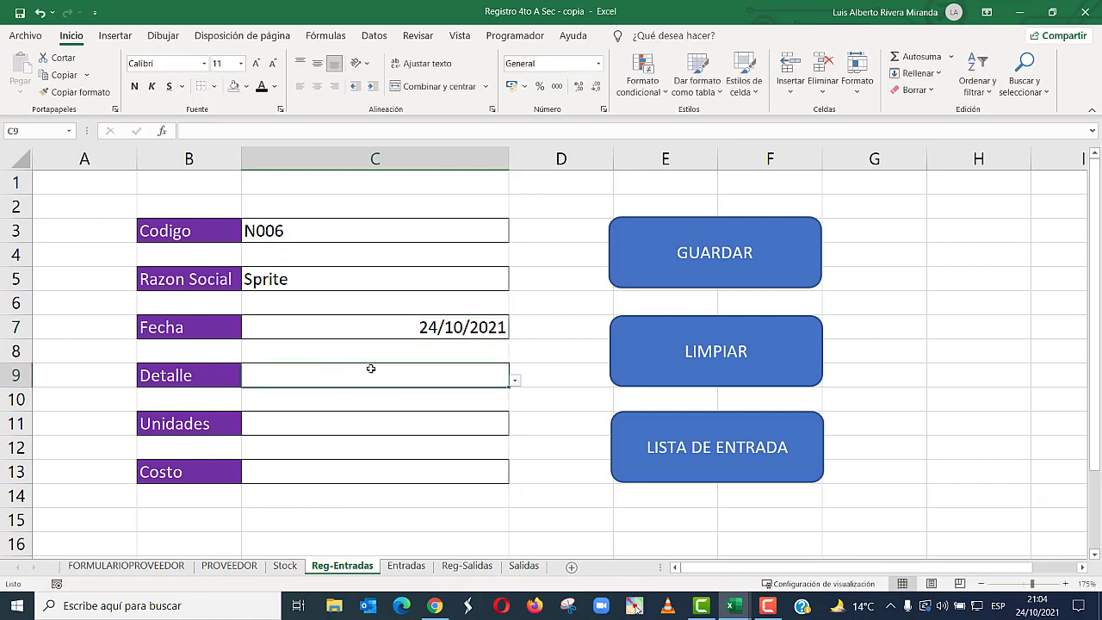
{"action": "left_click", "coordinate": [515, 381]}
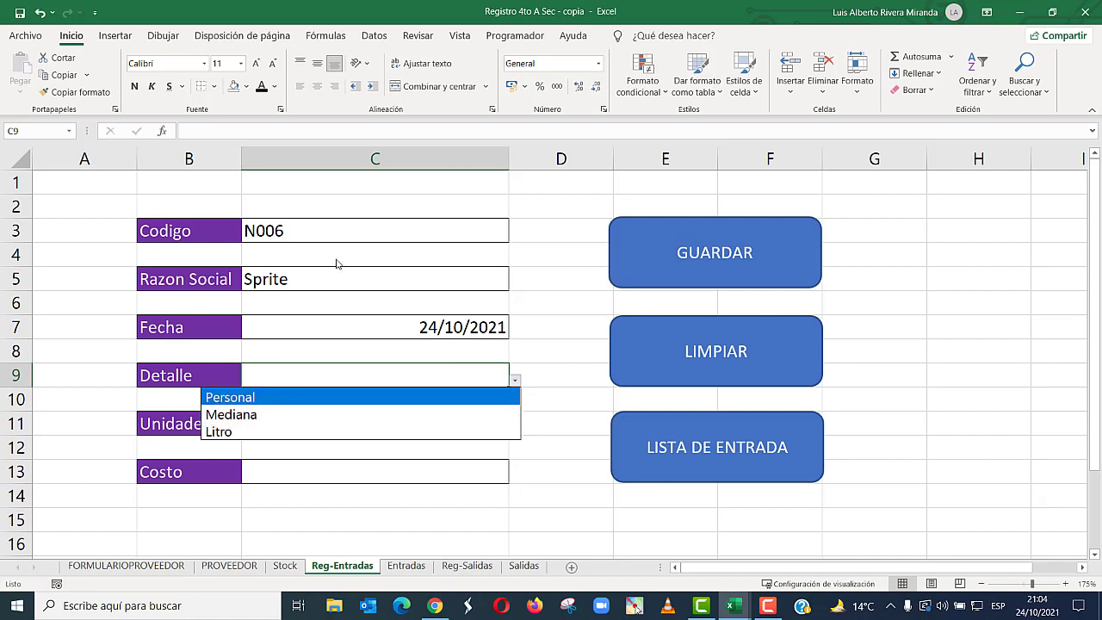
{"action": "key", "text": "Escape"}
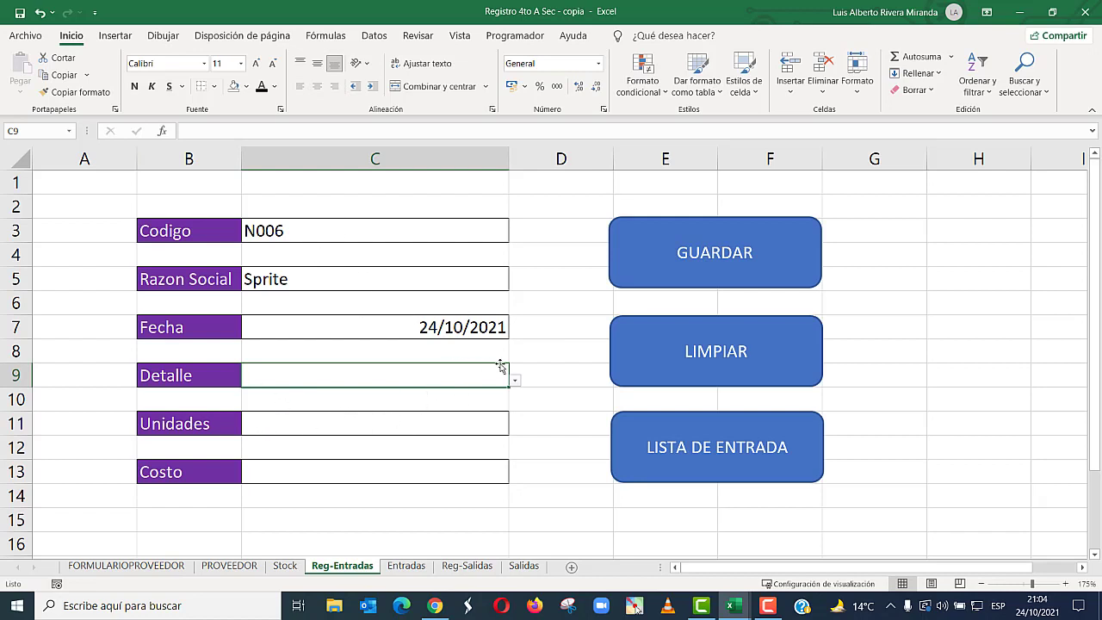
{"action": "left_click", "coordinate": [518, 383]}
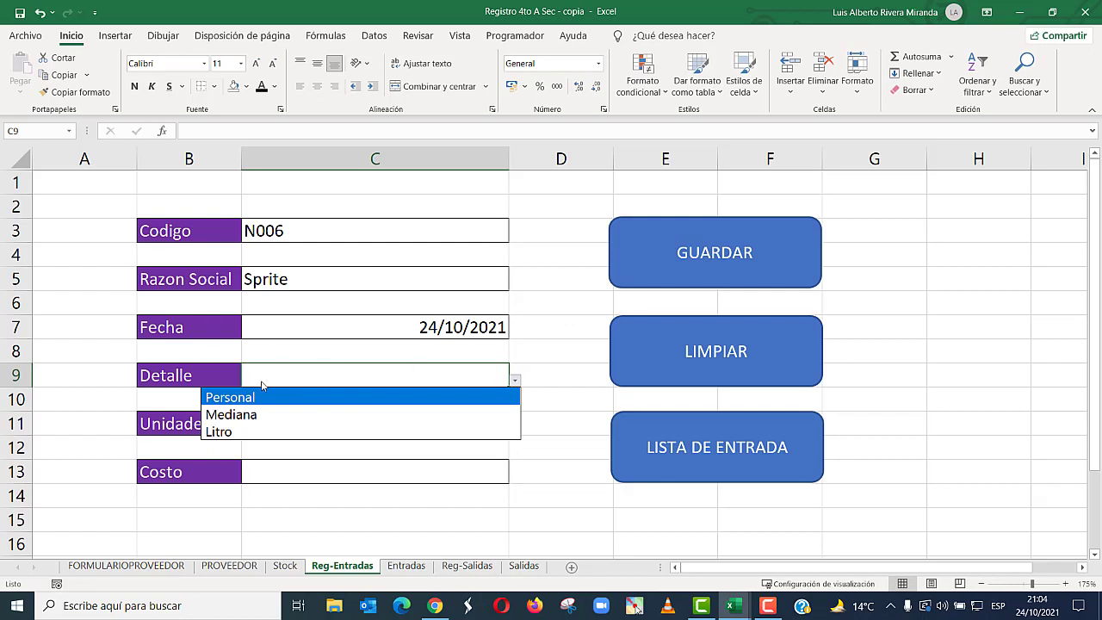
{"action": "left_click", "coordinate": [222, 398]}
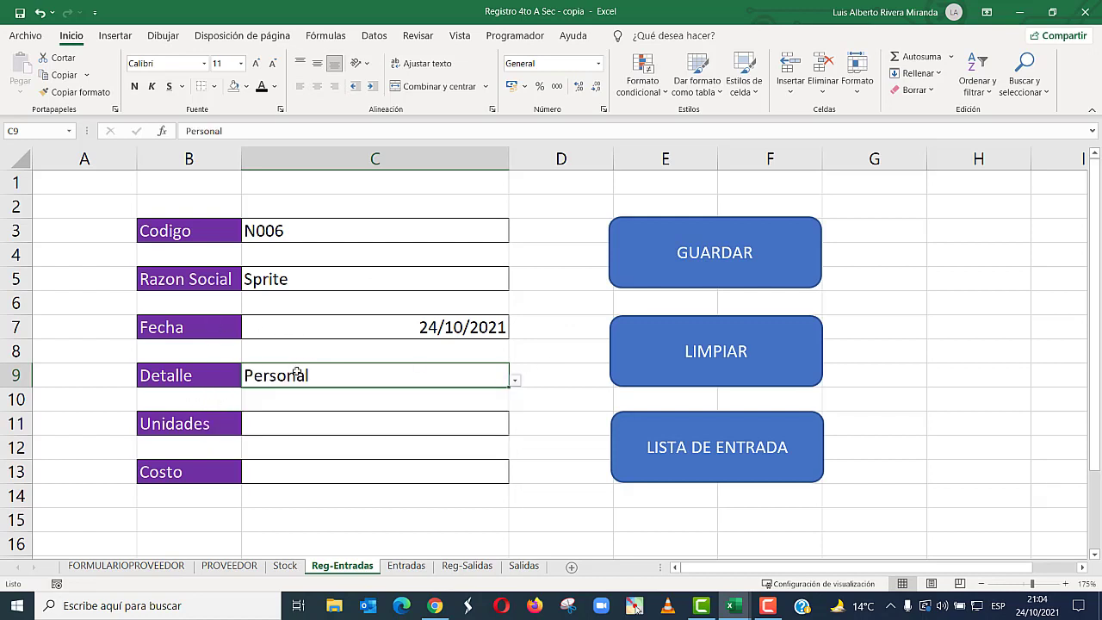
{"action": "left_click", "coordinate": [256, 427]}
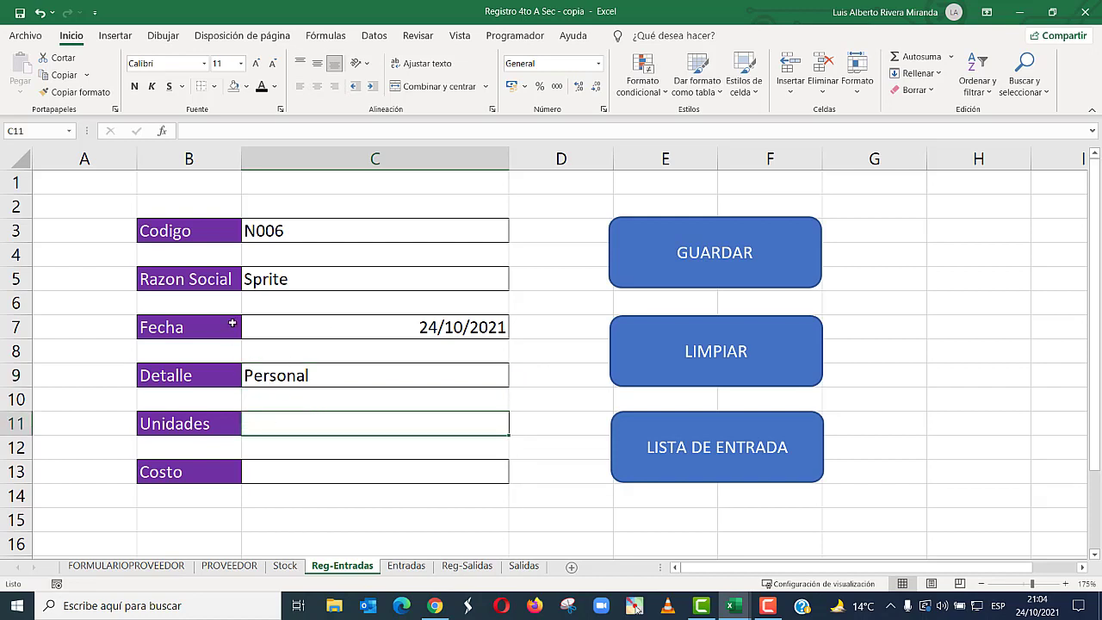
{"action": "type", "text": "1"}
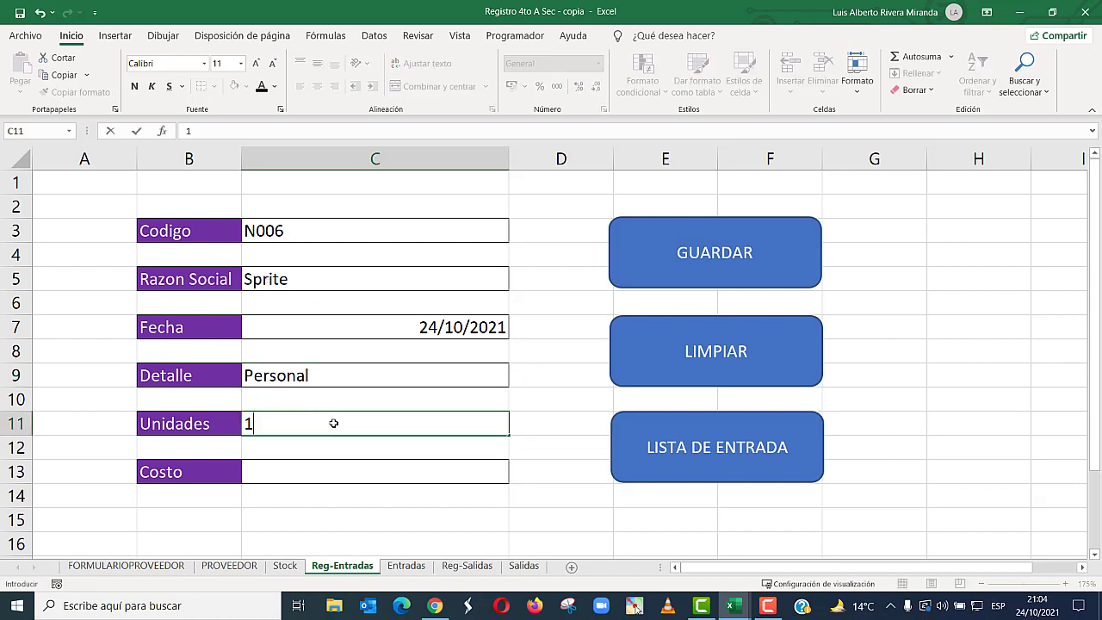
{"action": "type", "text": "20"}
{"action": "key", "text": "Return"}
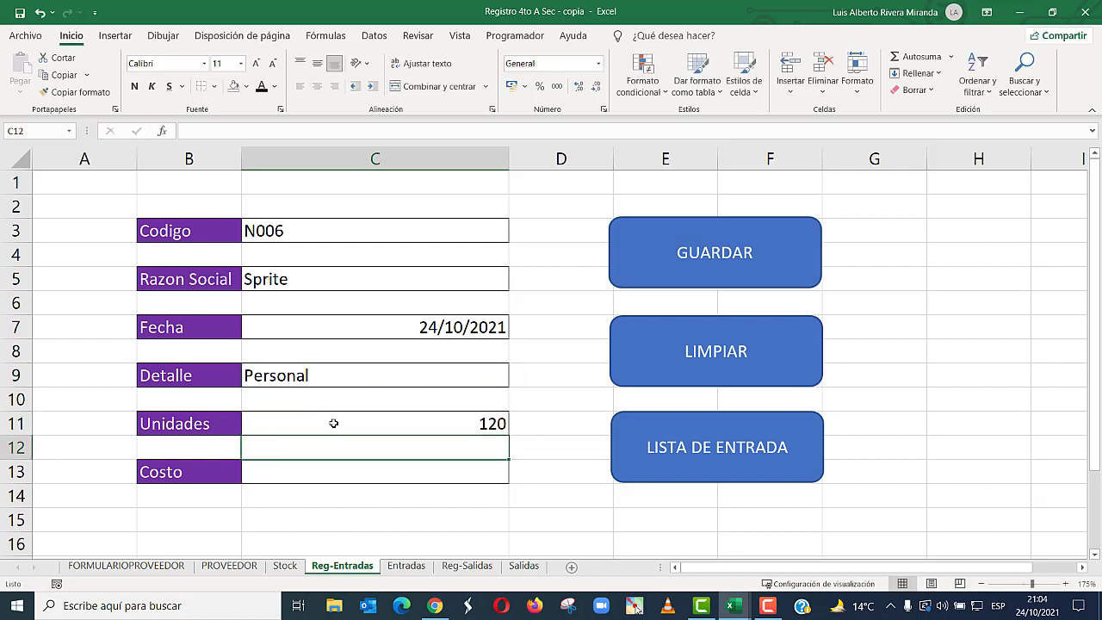
- Set the Costo to 102 in the Reg-Entradas form and save the Sprite entry
{"action": "left_click", "coordinate": [288, 472]}
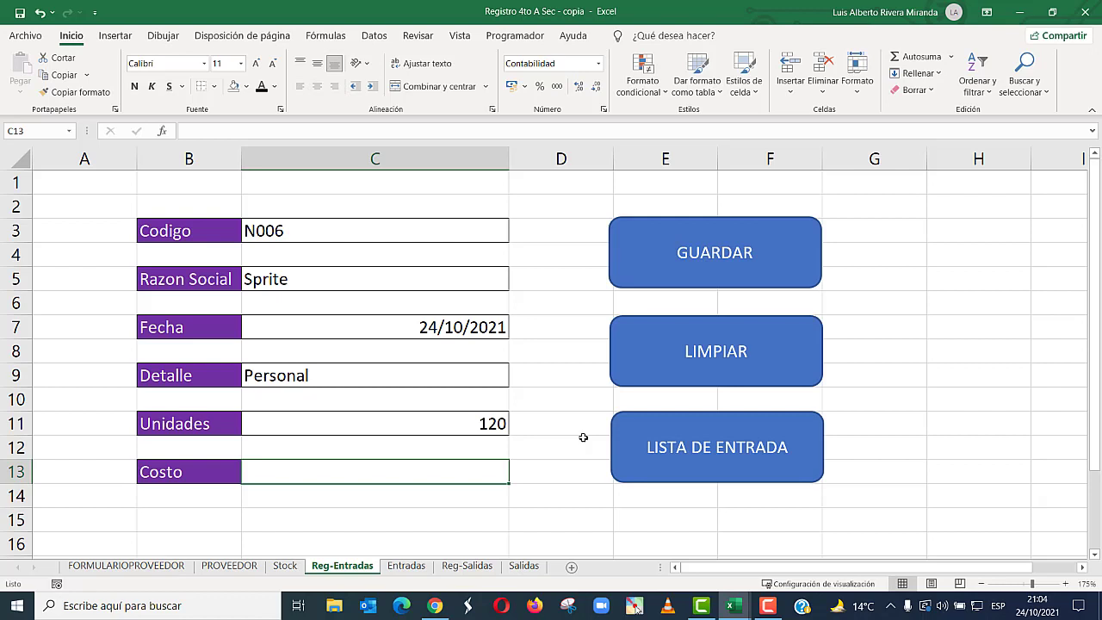
{"action": "type", "text": "102"}
{"action": "key", "text": "Return"}
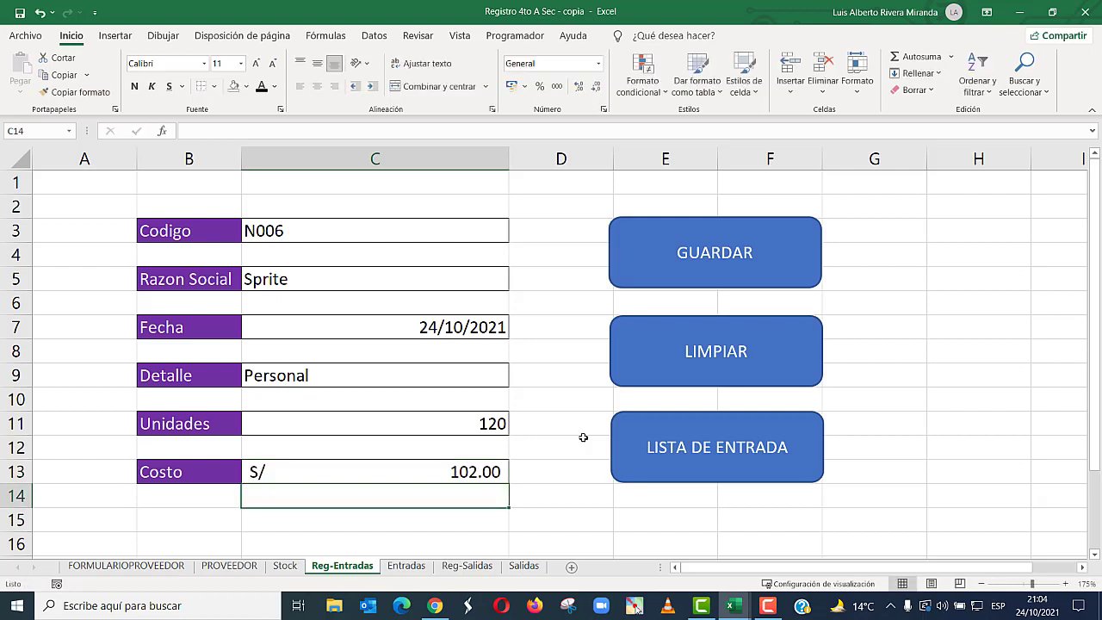
{"action": "left_click", "coordinate": [727, 256]}
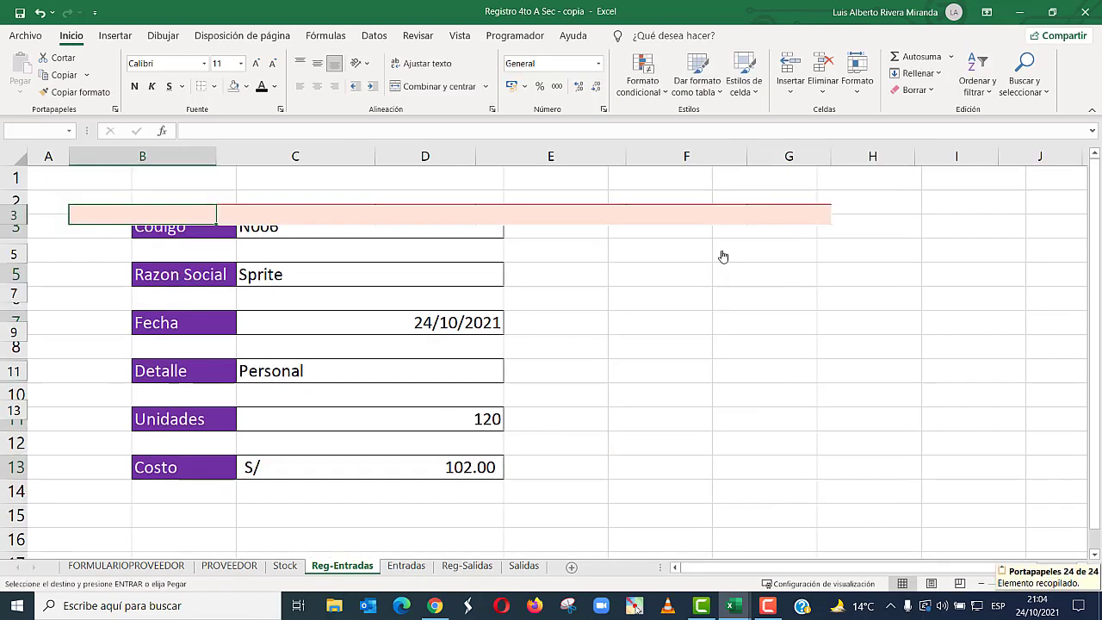
- Check the new Sprite record on the Entradas sheet and clear all fields of the Reg-Entradas form
{"action": "left_click", "coordinate": [406, 566]}
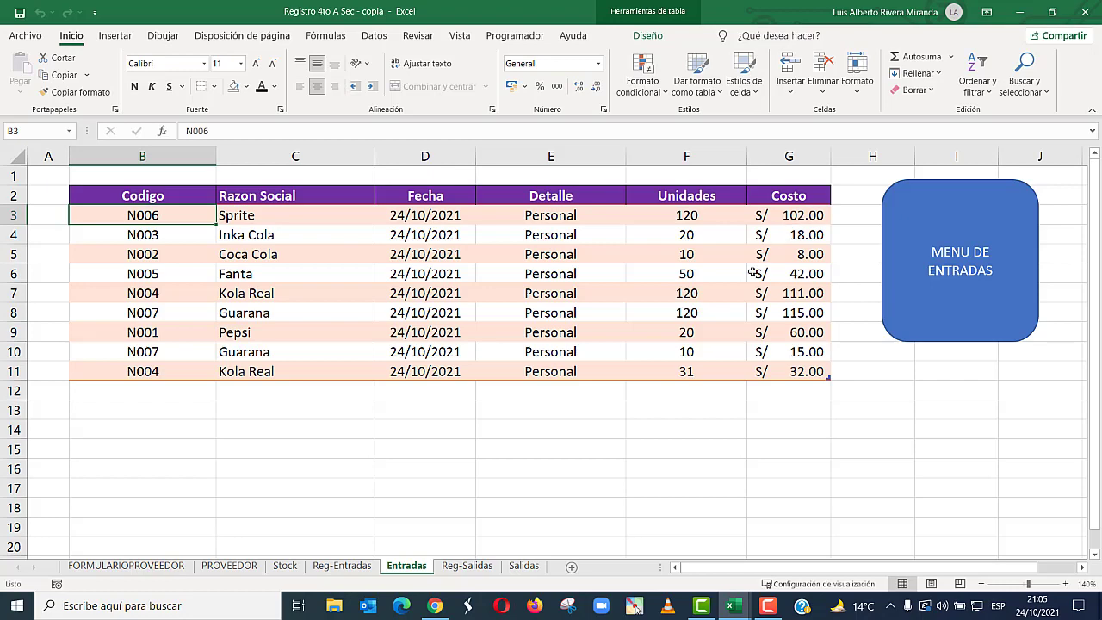
{"action": "left_click", "coordinate": [342, 565]}
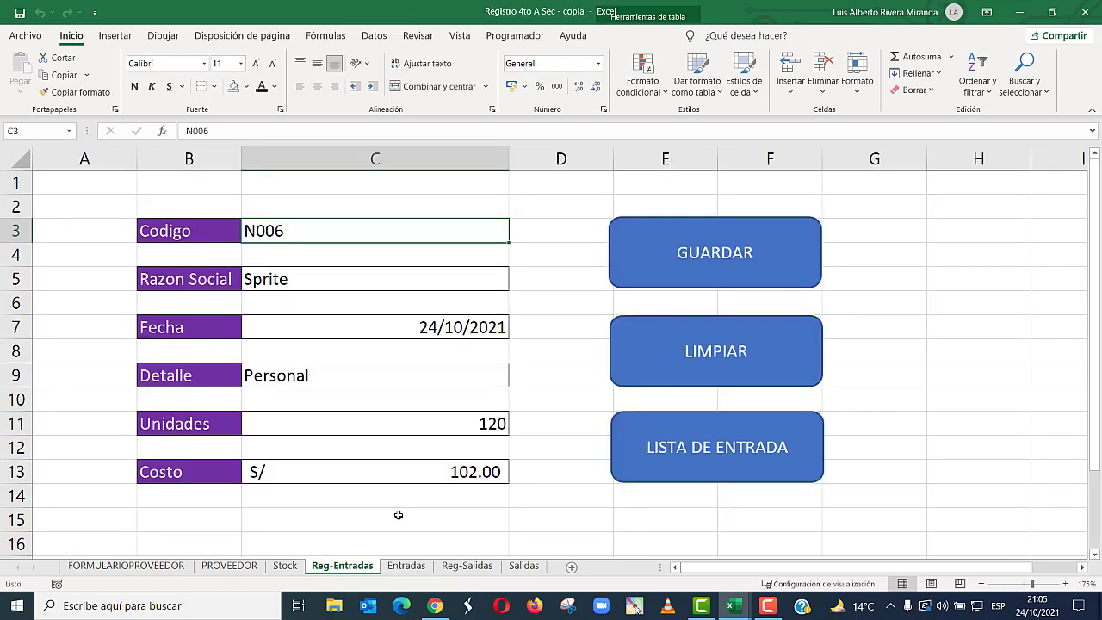
{"action": "left_click", "coordinate": [708, 351]}
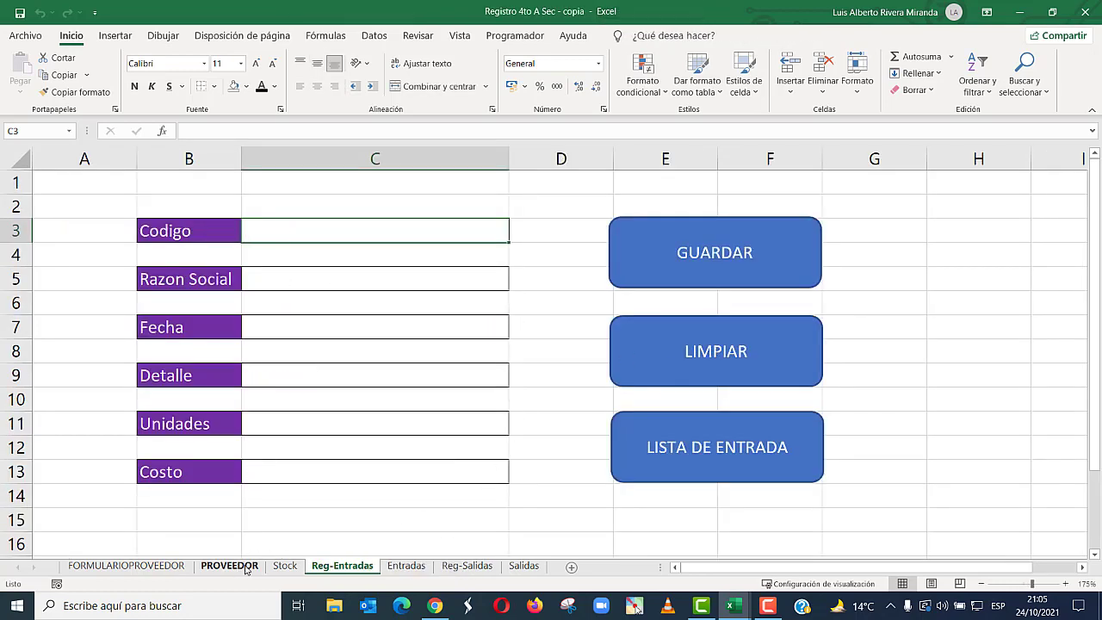
- Check Sprite's Entradas total on the Stock sheet and bring up the Codigo field of the Reg-Salidas form
{"action": "left_click", "coordinate": [285, 566]}
{"action": "left_click", "coordinate": [362, 330]}
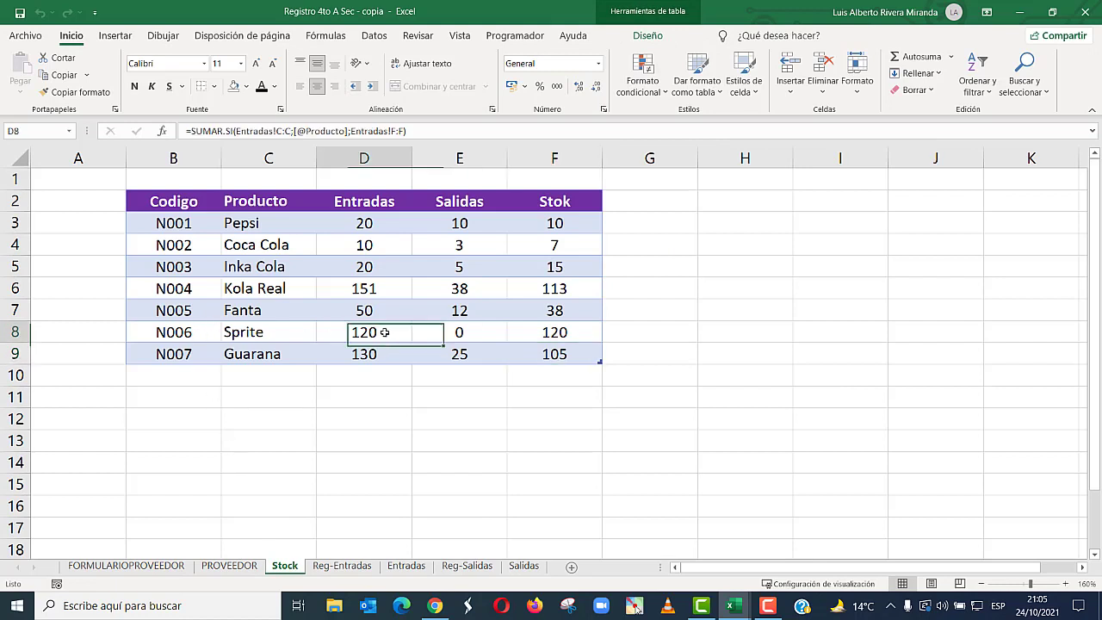
{"action": "left_click", "coordinate": [467, 566]}
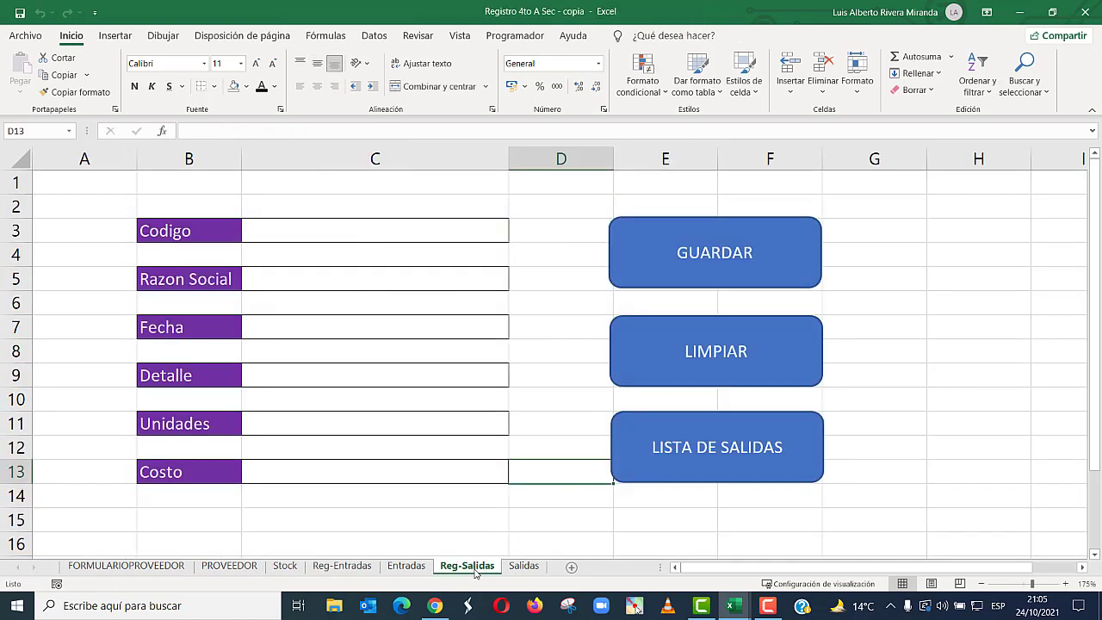
{"action": "left_click", "coordinate": [354, 239]}
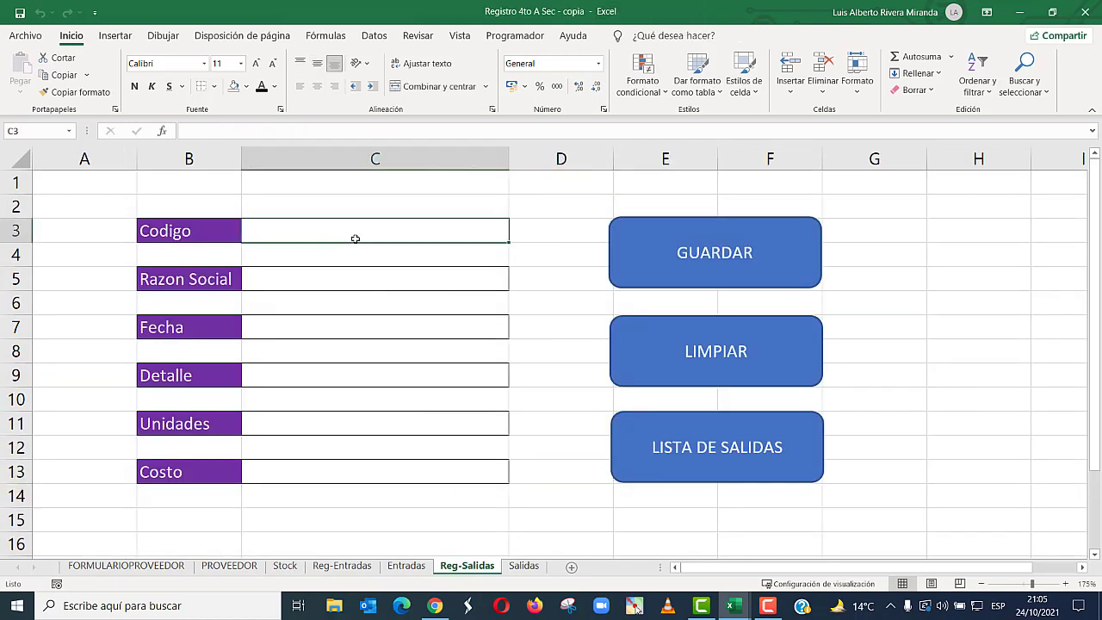
{"action": "left_click", "coordinate": [286, 567]}
{"action": "left_click", "coordinate": [450, 570]}
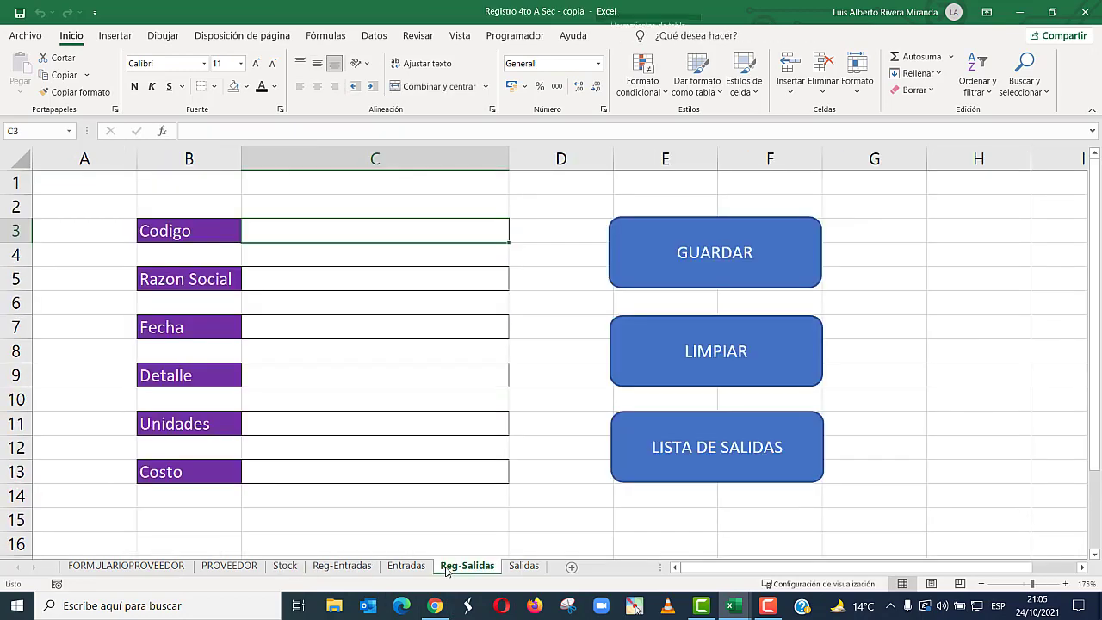
- On the Reg-Salidas form, enter the product code N006 and the date 24/10
{"action": "type", "text": "N006"}
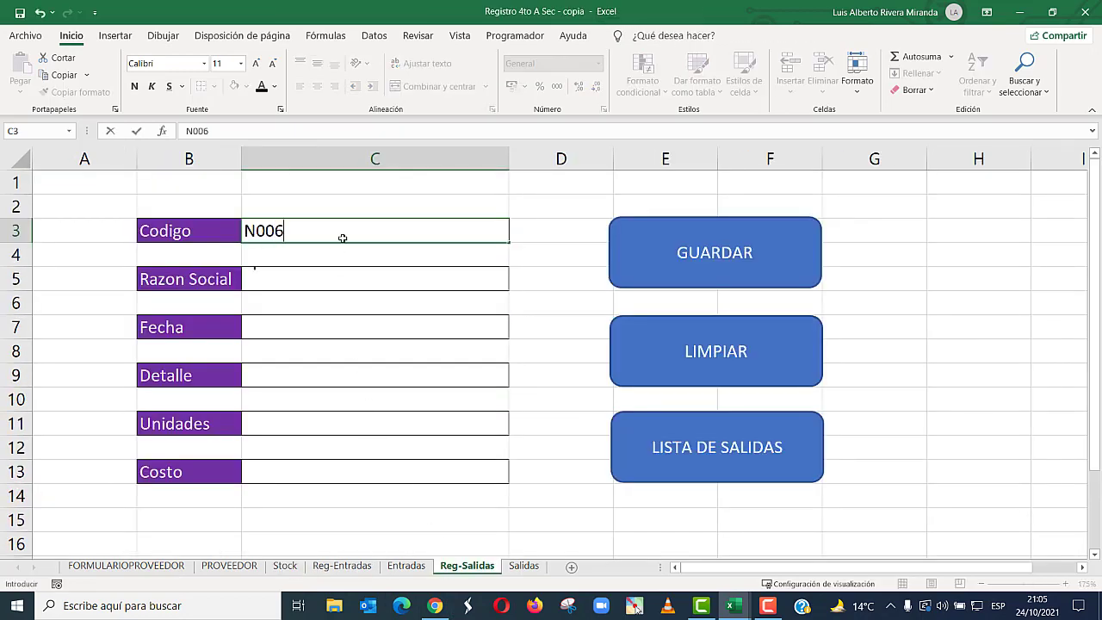
{"action": "key", "text": "Return"}
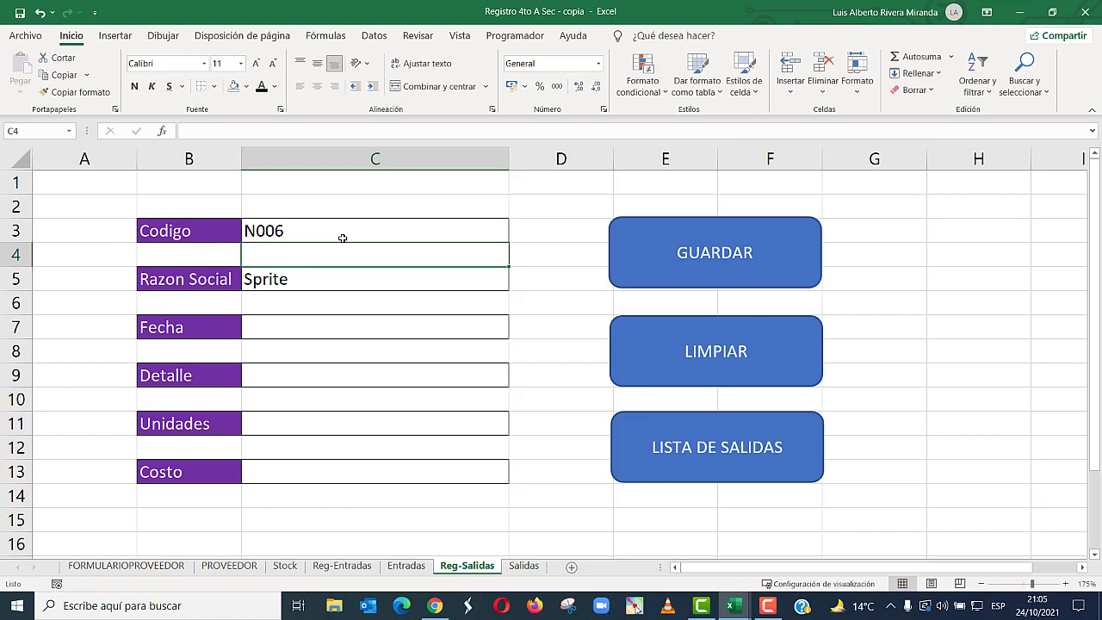
{"action": "left_click", "coordinate": [298, 326]}
{"action": "type", "text": "24/10"}
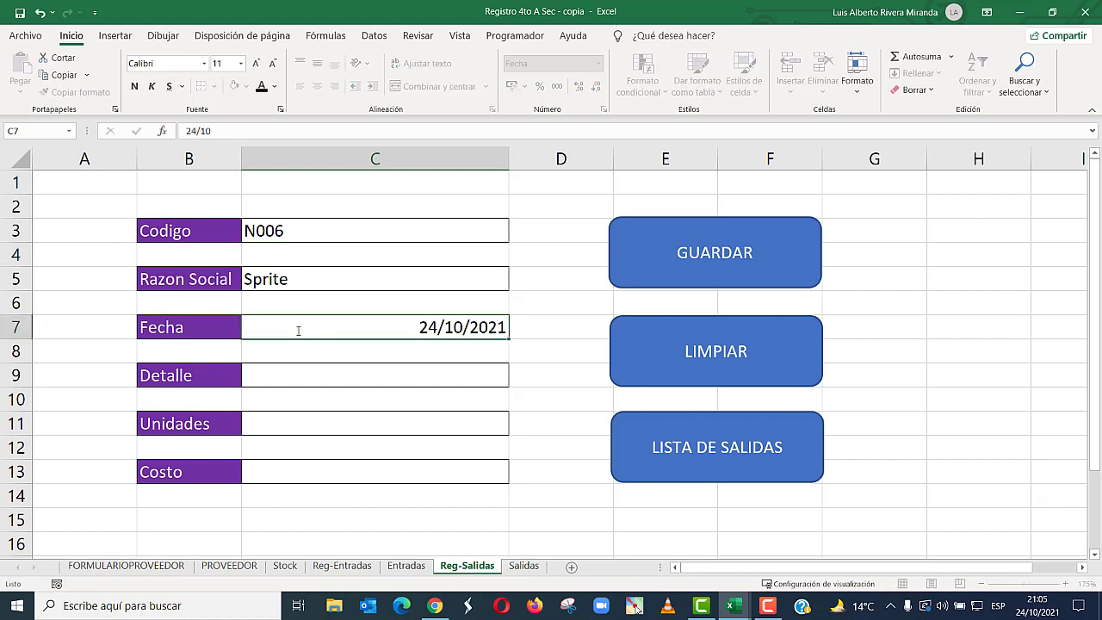
{"action": "key", "text": "Return"}
- Choose Personal as the Detalle and set Unidades to 25 in the Reg-Salidas form
{"action": "left_click", "coordinate": [285, 379]}
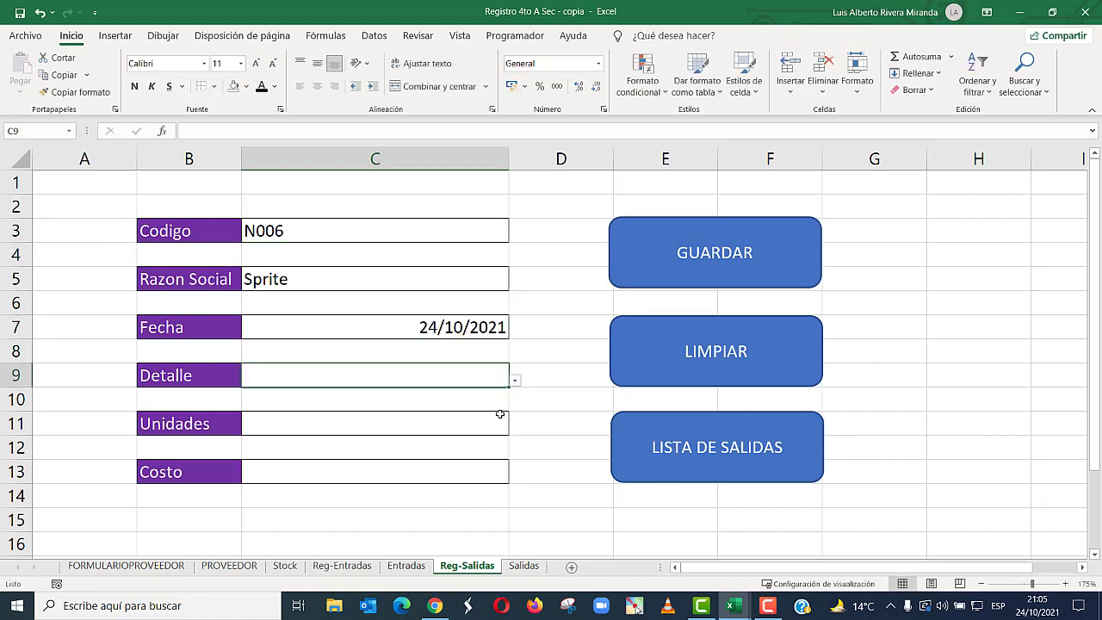
{"action": "left_click", "coordinate": [514, 380]}
{"action": "left_click", "coordinate": [424, 401]}
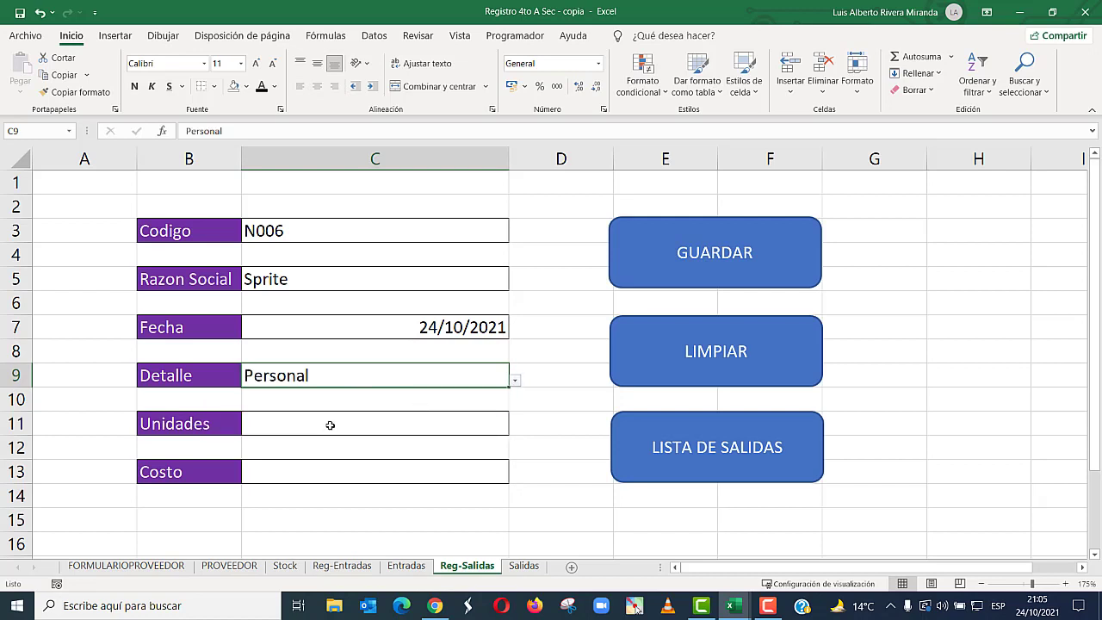
{"action": "left_click", "coordinate": [321, 428]}
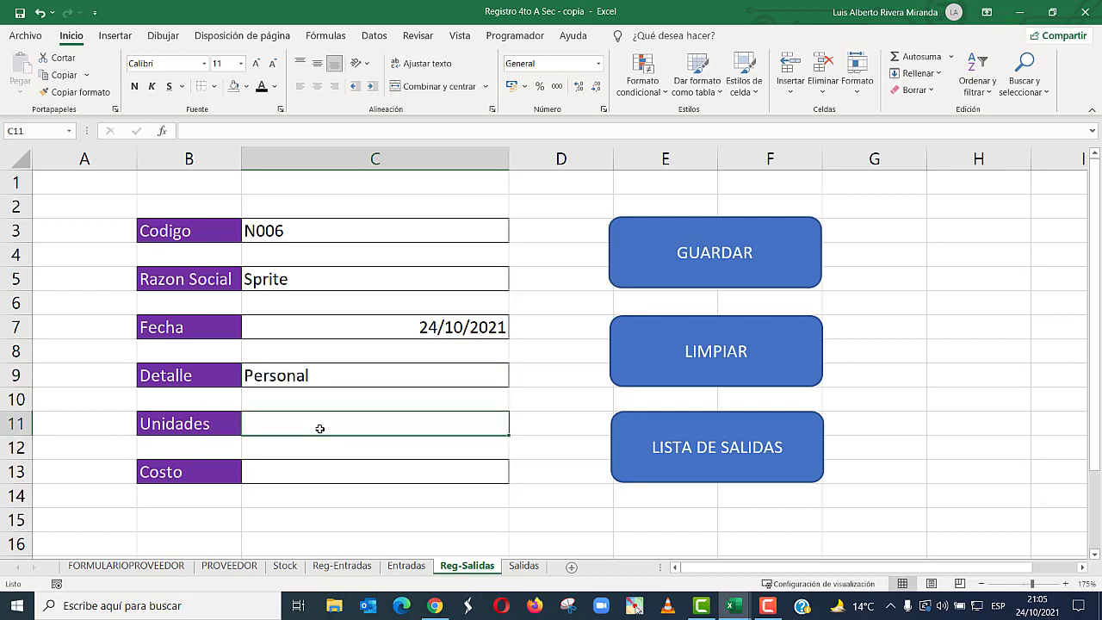
{"action": "type", "text": "25"}
{"action": "key", "text": "Return"}
- Set the Costo to 30 in the Reg-Salidas form and save the Sprite output record
{"action": "left_click", "coordinate": [322, 472]}
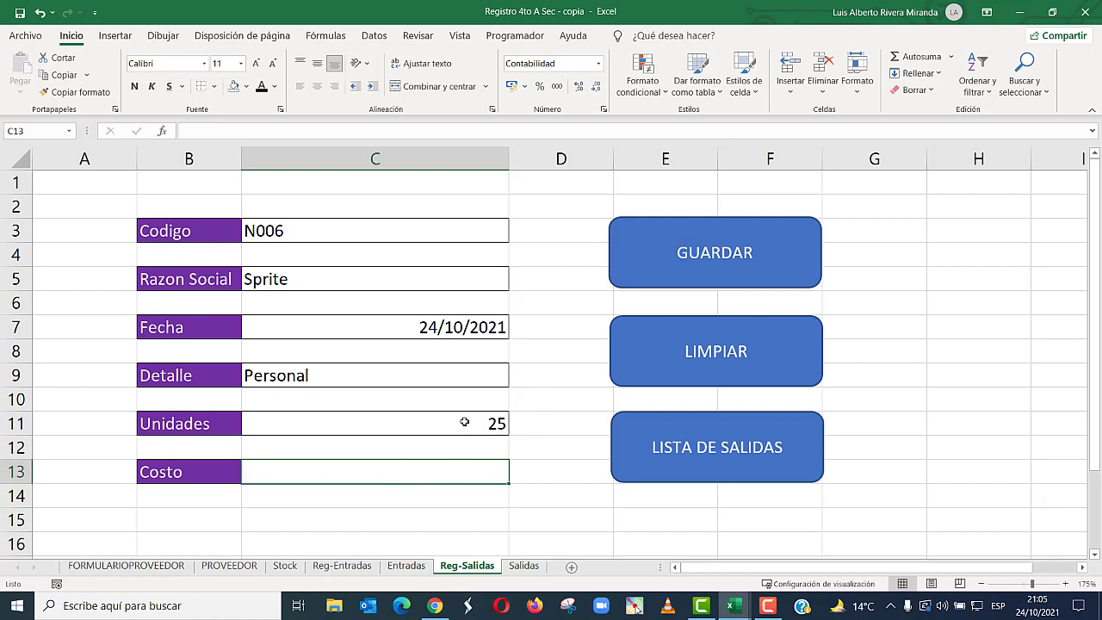
{"action": "type", "text": "0"}
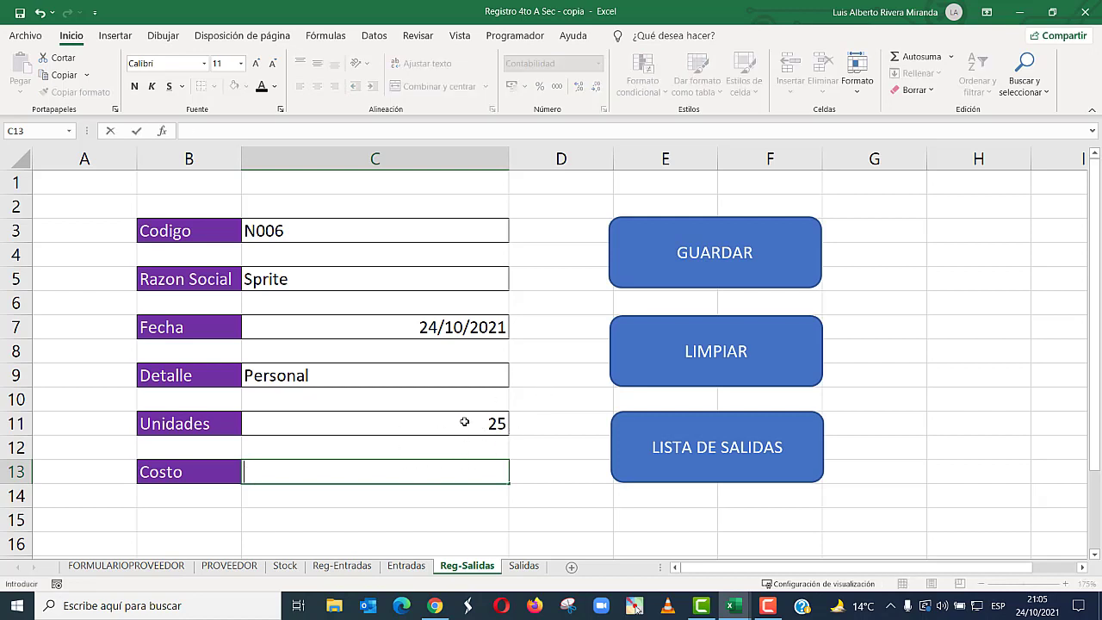
{"action": "type", "text": "30"}
{"action": "key", "text": "Return"}
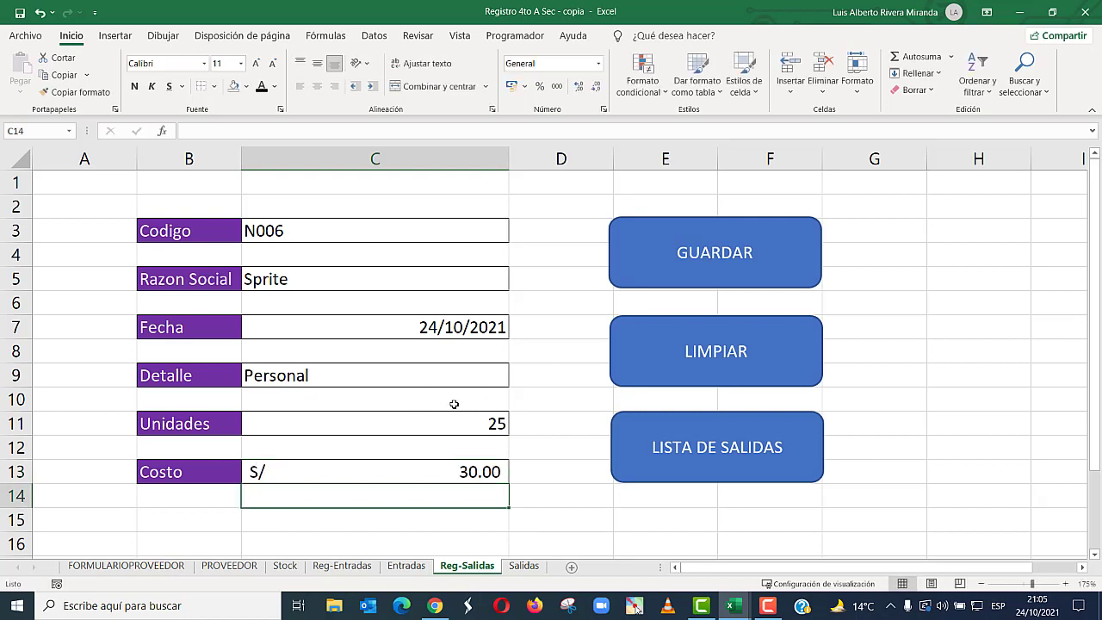
{"action": "left_click", "coordinate": [637, 256]}
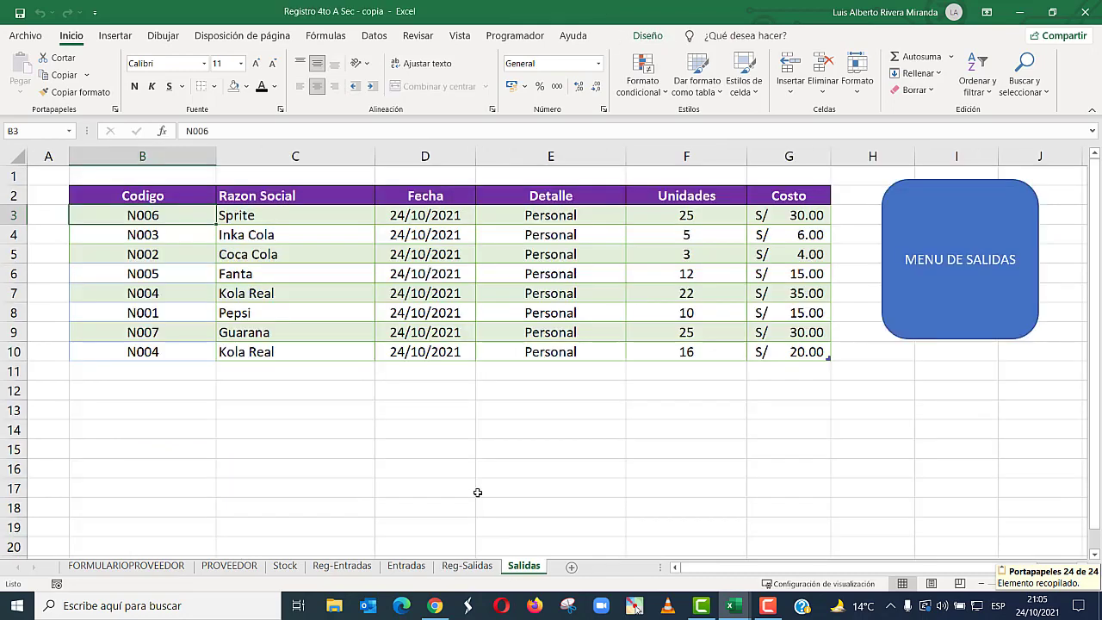
- Compare Sprite's record on the Salidas sheet with its Entradas, Salidas and Stok values on the Stock sheet
{"action": "left_click", "coordinate": [523, 566]}
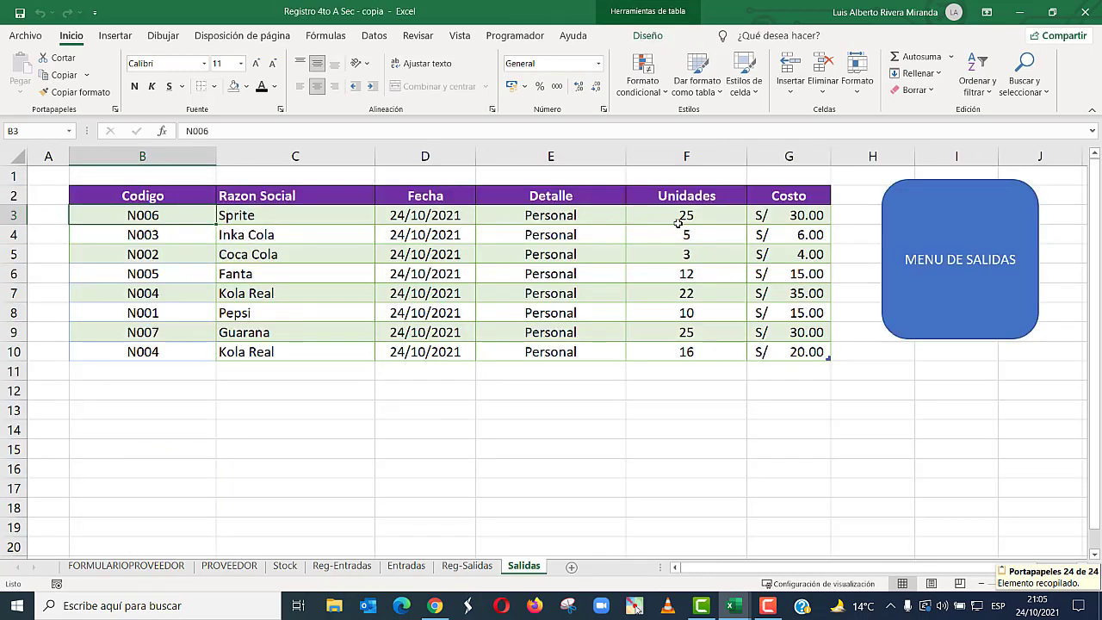
{"action": "left_click", "coordinate": [285, 565]}
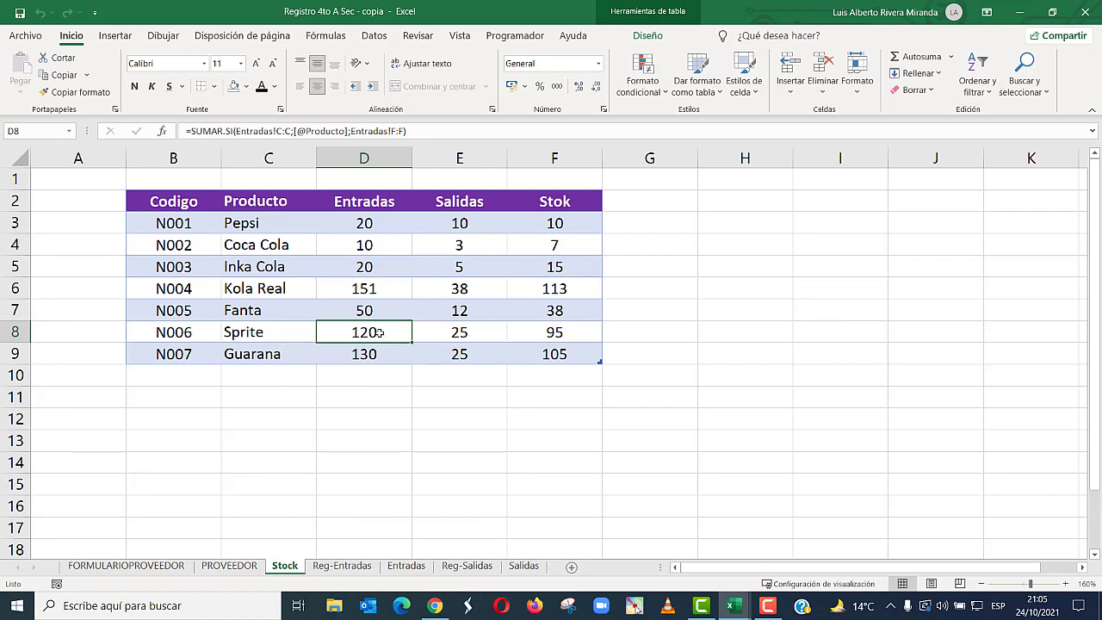
{"action": "left_click", "coordinate": [440, 332]}
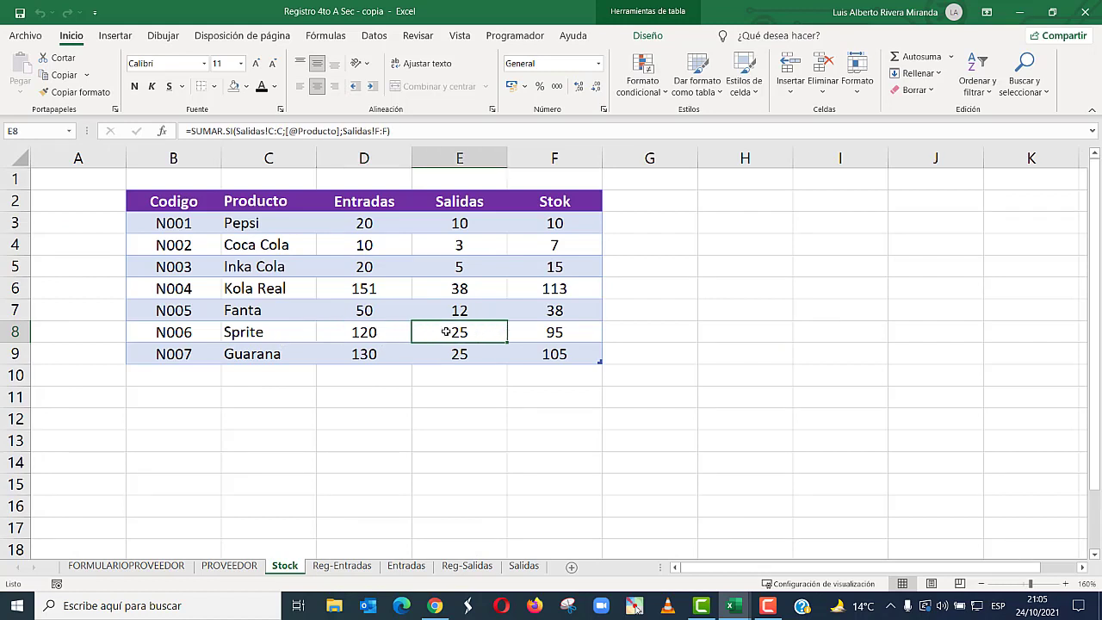
{"action": "left_click", "coordinate": [529, 332]}
{"action": "left_click", "coordinate": [521, 465]}
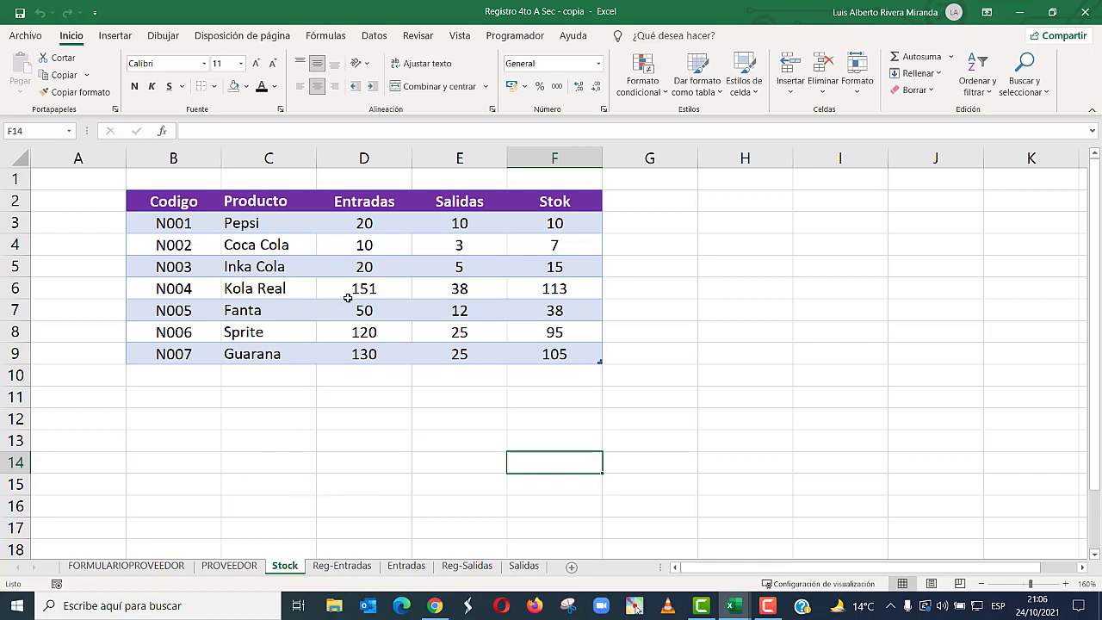
- Look through the entry and output sheets and clear all fields of the Reg-Salidas form
{"action": "left_click", "coordinate": [343, 566]}
{"action": "left_click", "coordinate": [418, 572]}
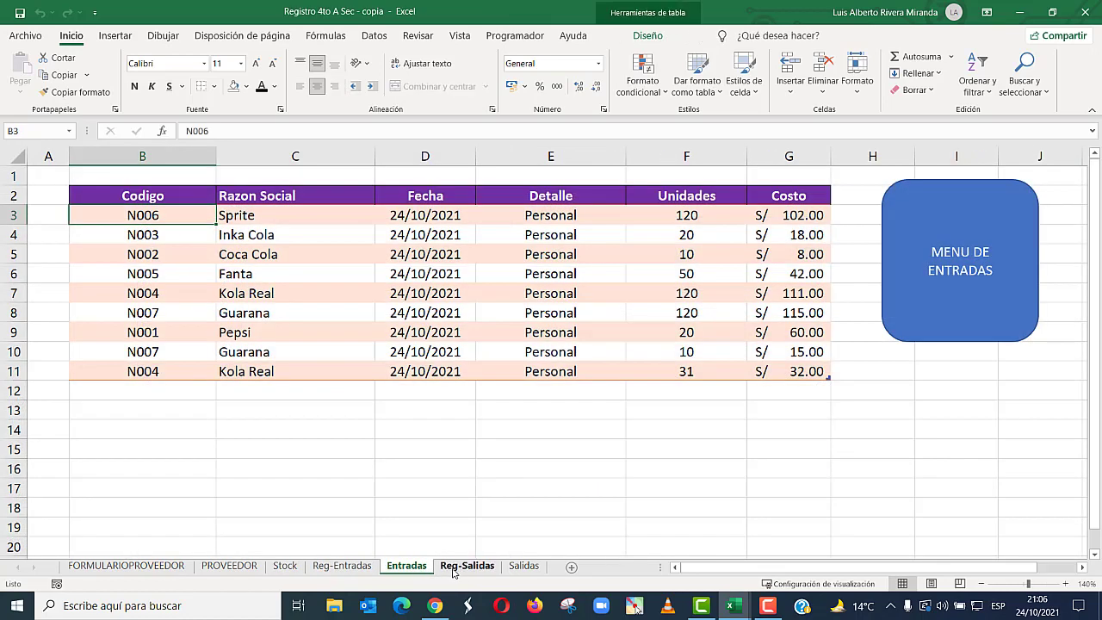
{"action": "left_click", "coordinate": [467, 570]}
{"action": "left_click", "coordinate": [520, 572]}
{"action": "left_click", "coordinate": [466, 566]}
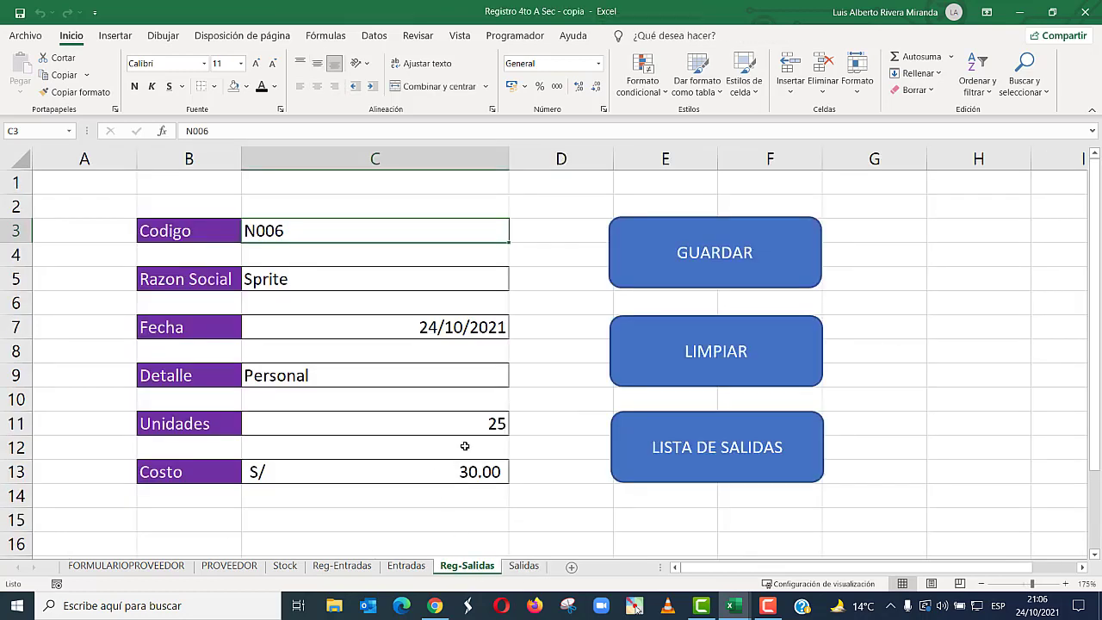
{"action": "left_click", "coordinate": [655, 352]}
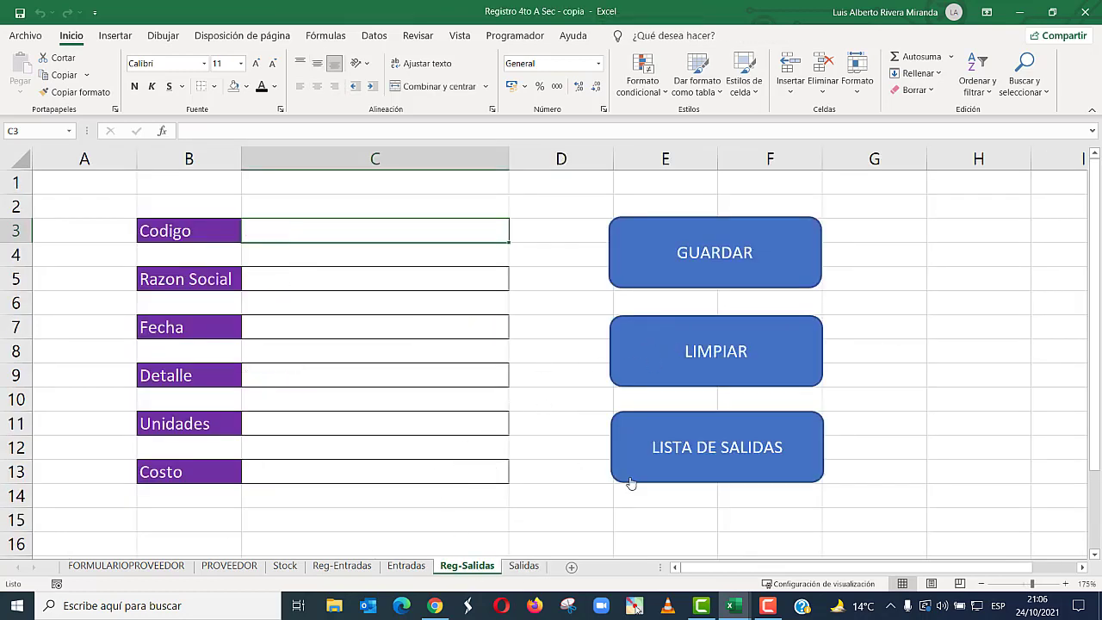
- Test the navigation links between the Reg-Salidas form and Salidas list, and between the Entradas list and Reg-Entradas form
{"action": "left_click", "coordinate": [698, 456]}
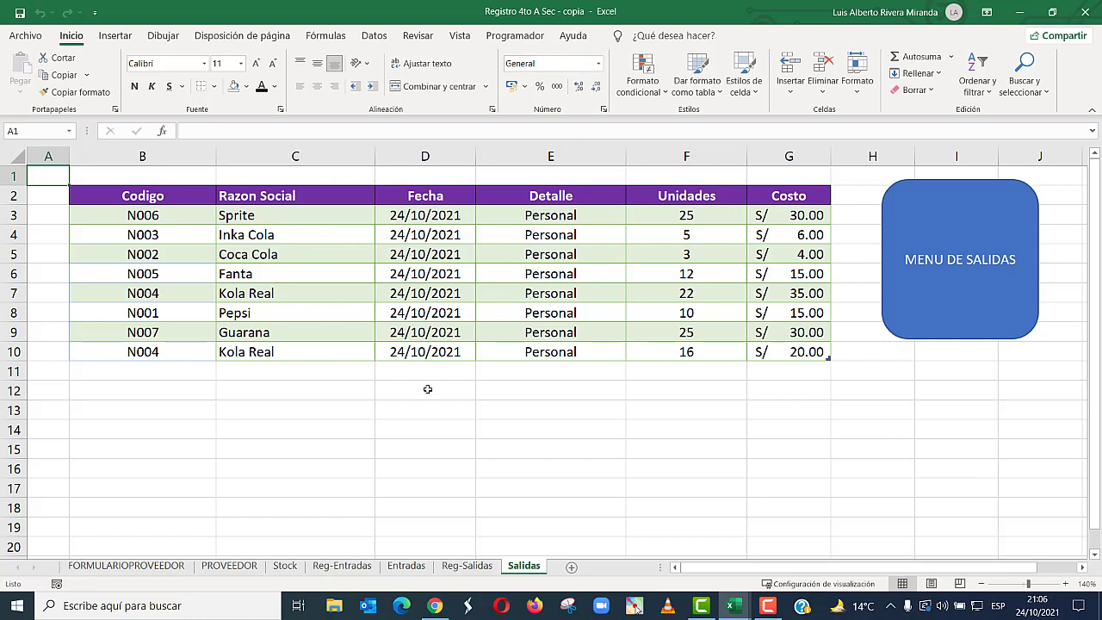
{"action": "left_click", "coordinate": [973, 282]}
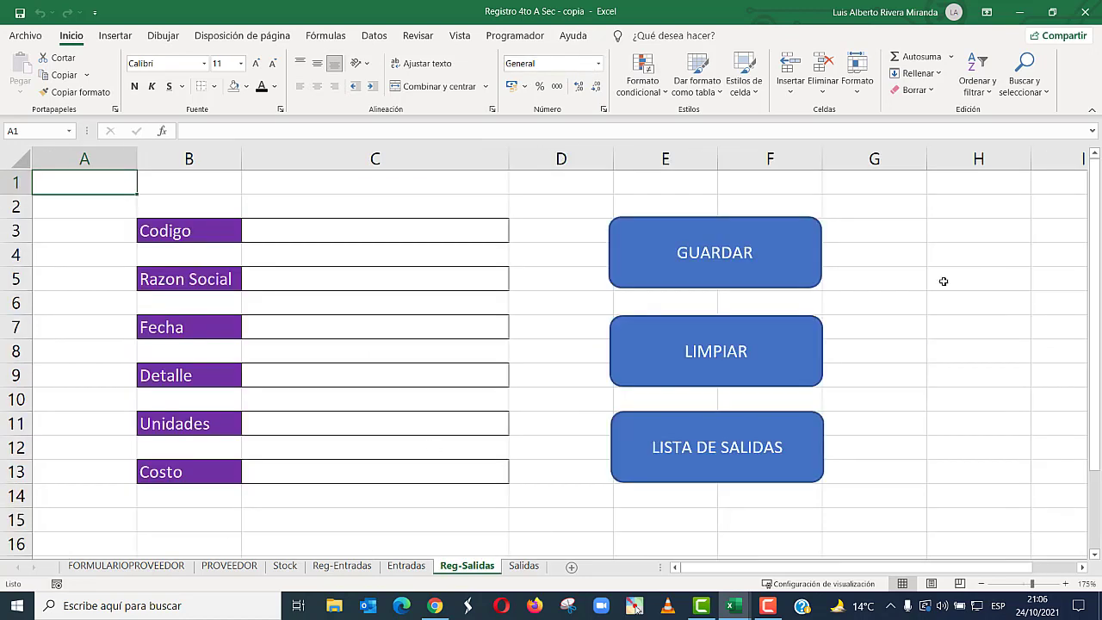
{"action": "left_click", "coordinate": [405, 566]}
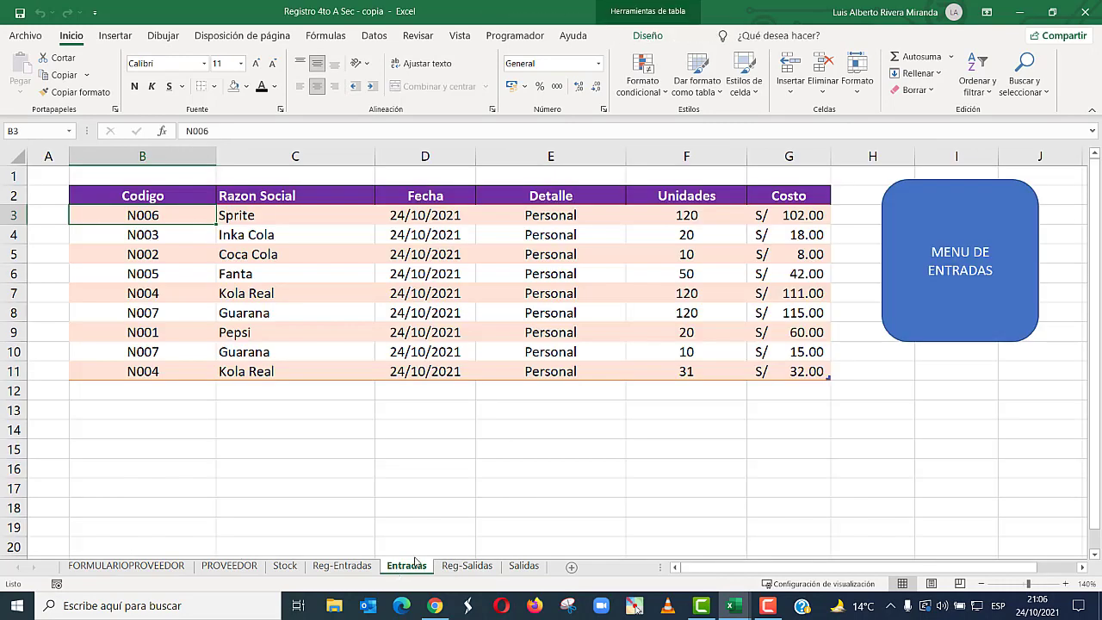
{"action": "left_click", "coordinate": [930, 265]}
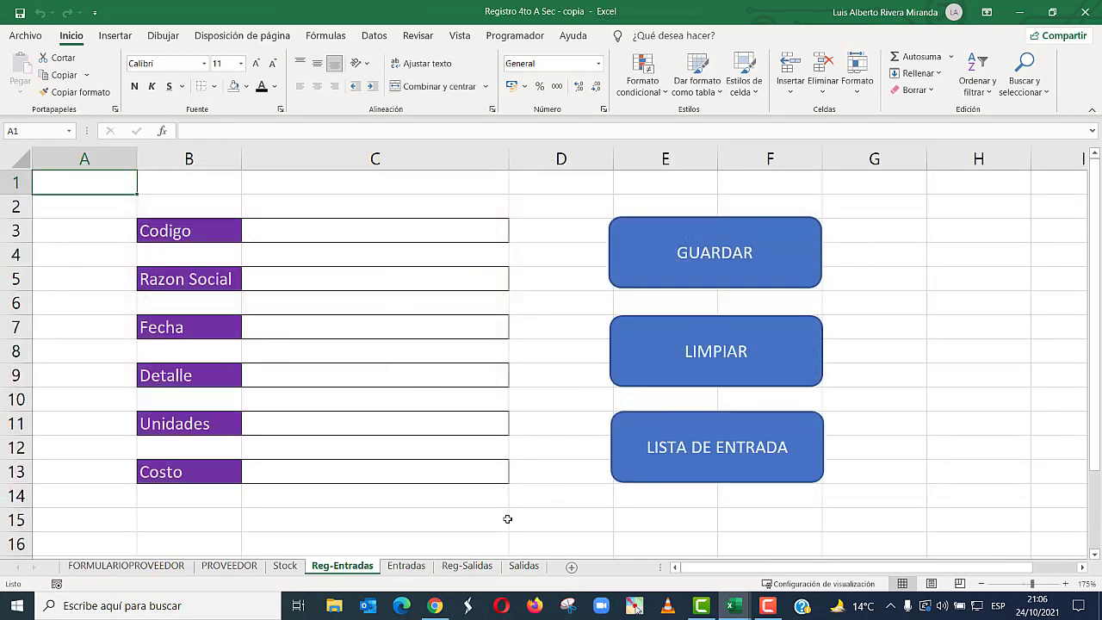
{"action": "left_click", "coordinate": [718, 446]}
{"action": "left_click", "coordinate": [749, 454]}
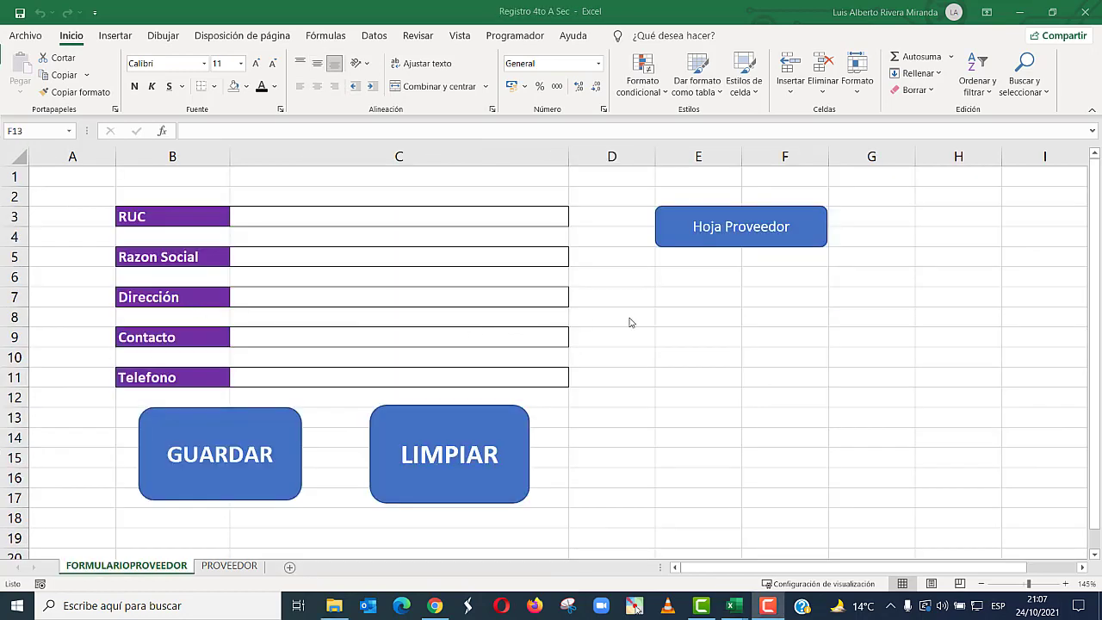
- Add a new worksheet after the PROVEEDOR sheet and name it Stock
{"action": "left_click", "coordinate": [231, 566]}
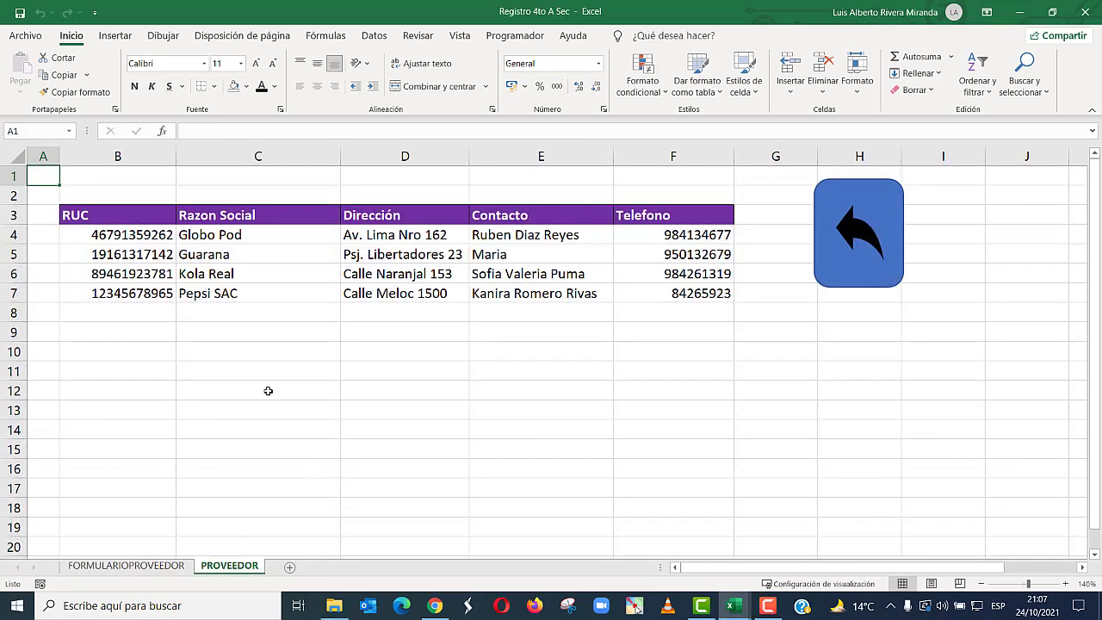
{"action": "left_click", "coordinate": [289, 567]}
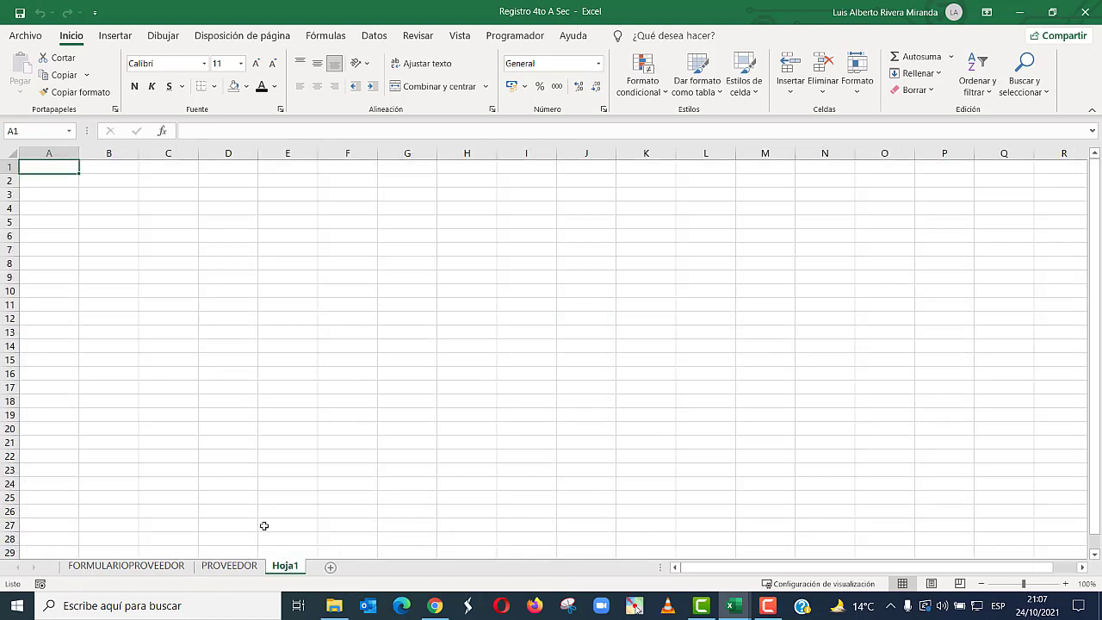
{"action": "right_click", "coordinate": [280, 569]}
{"action": "left_click", "coordinate": [319, 405]}
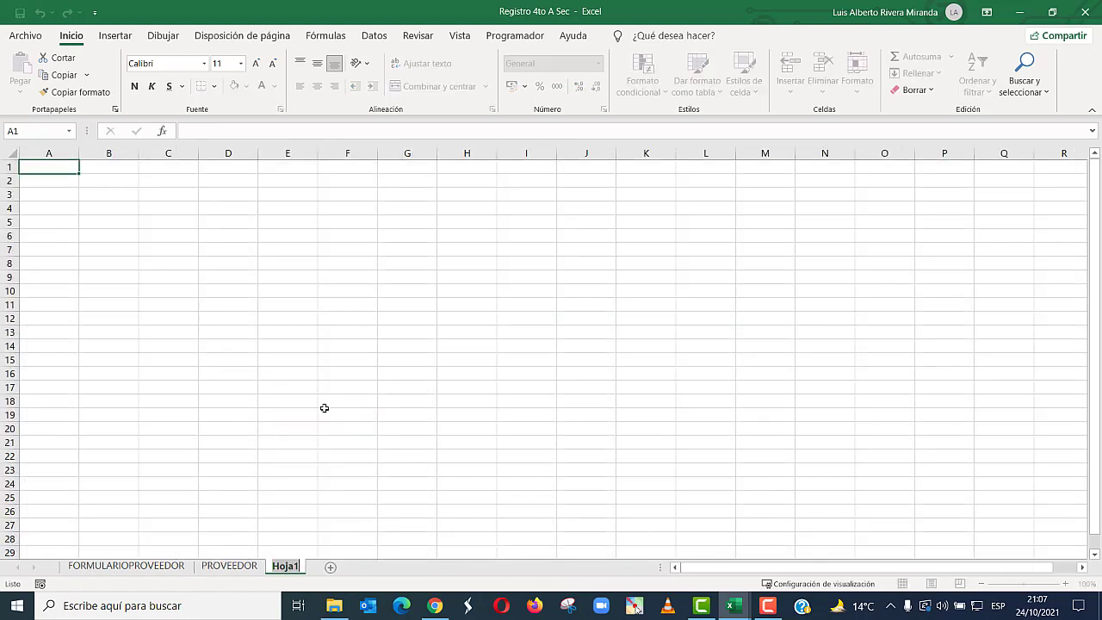
{"action": "type", "text": "Stock"}
{"action": "key", "text": "Return"}
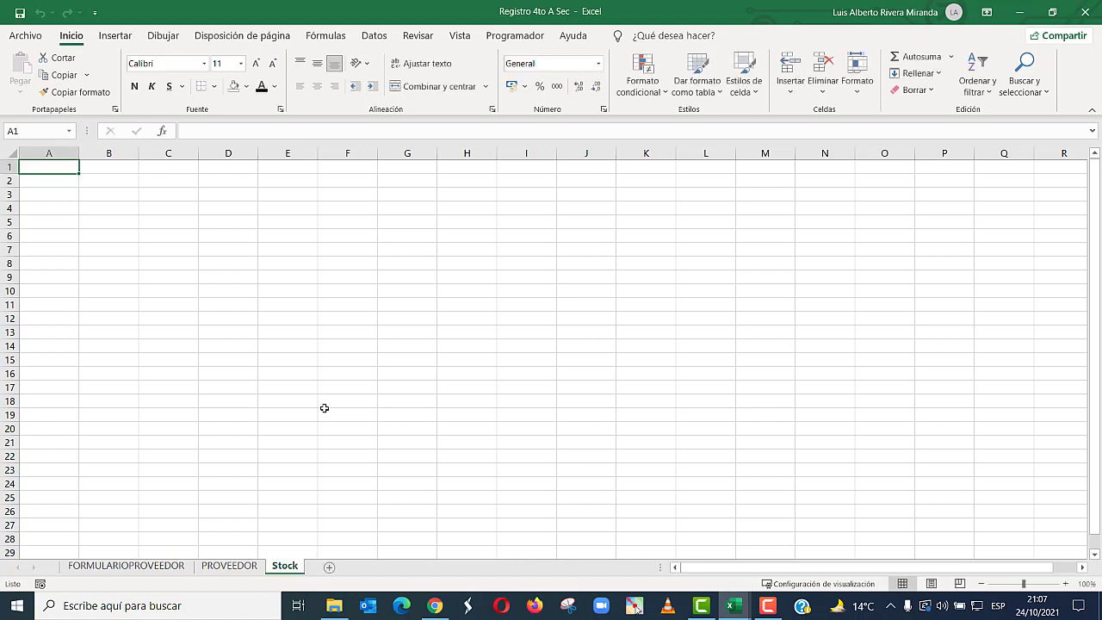
- Enter the column headings Codigo in B7 and Producto in C7 of the Stock sheet
{"action": "left_click", "coordinate": [323, 408]}
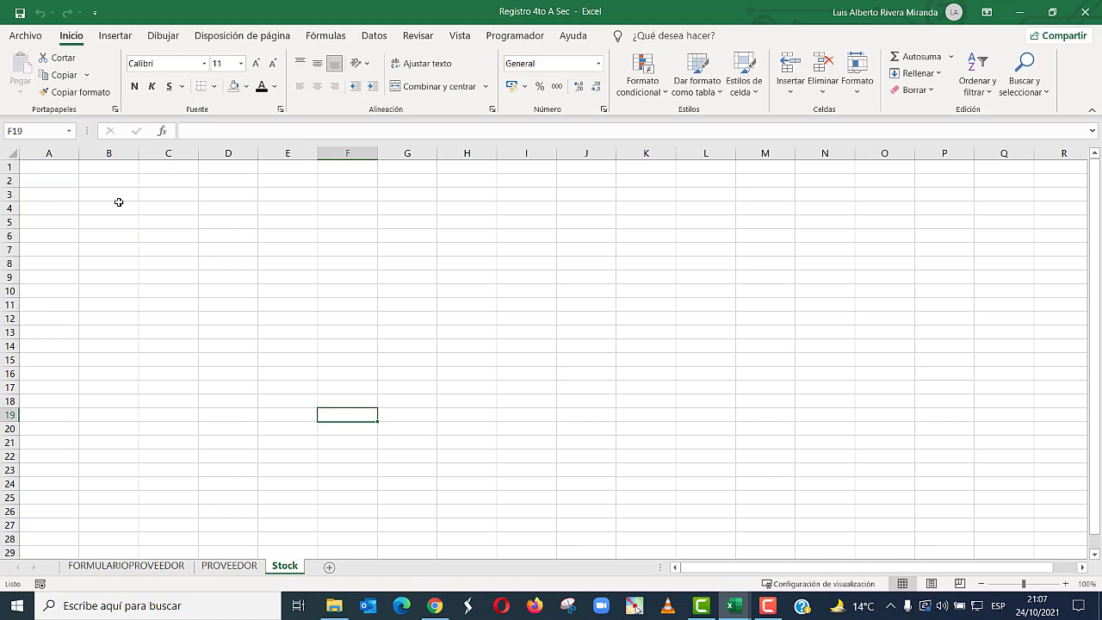
{"action": "scroll", "coordinate": [119, 201], "scroll_direction": "up", "scroll_amount": 5}
{"action": "left_click", "coordinate": [214, 210]}
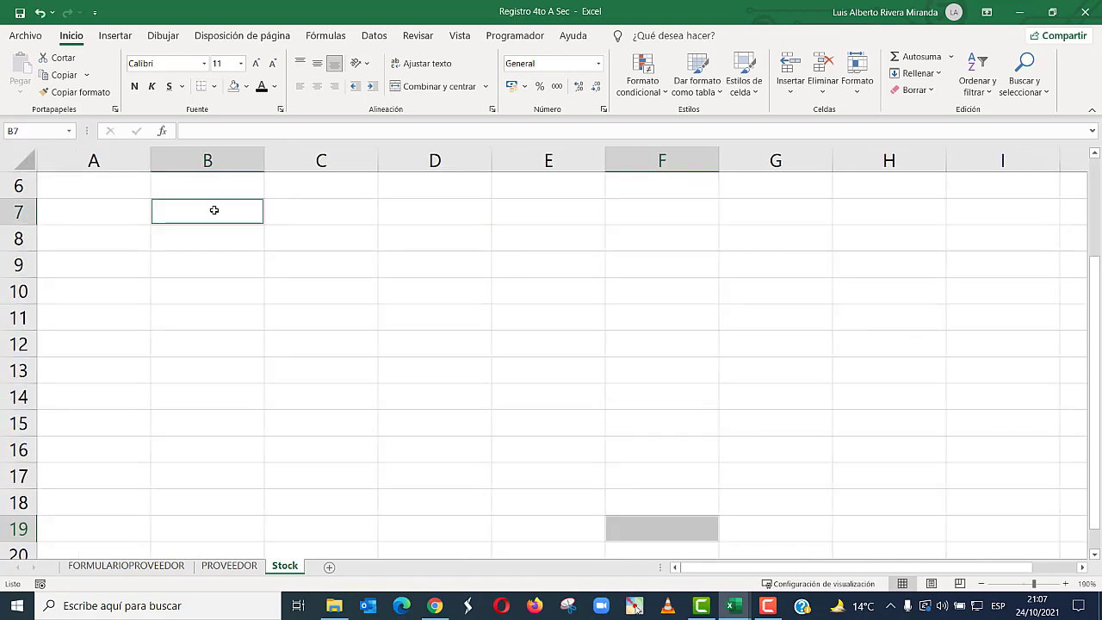
{"action": "type", "text": "Codigo"}
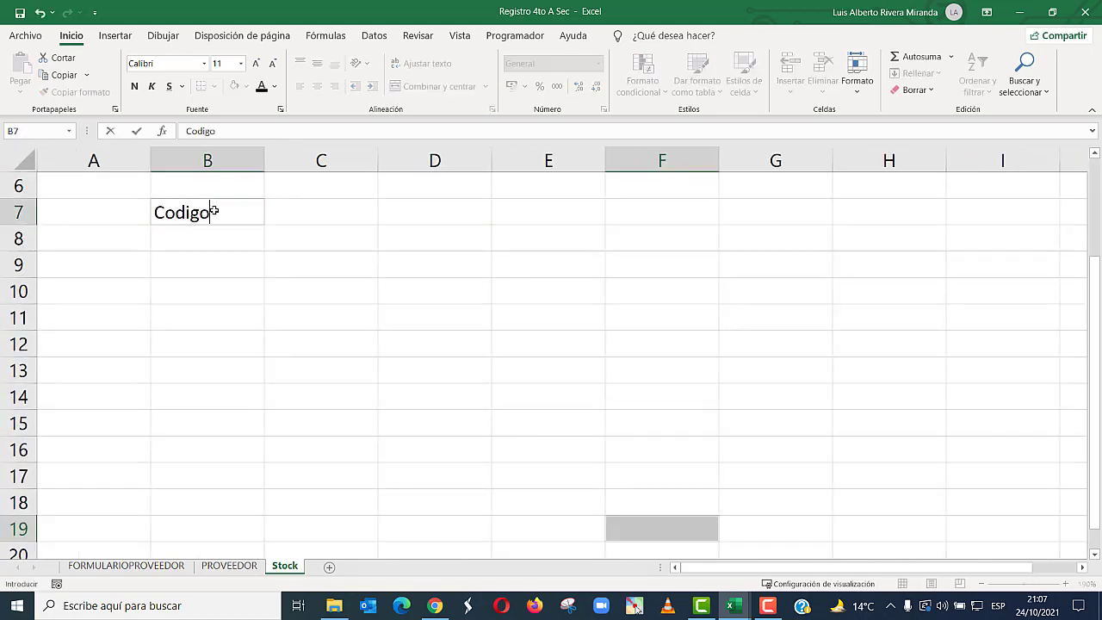
{"action": "key", "text": "Return"}
{"action": "left_click", "coordinate": [300, 211]}
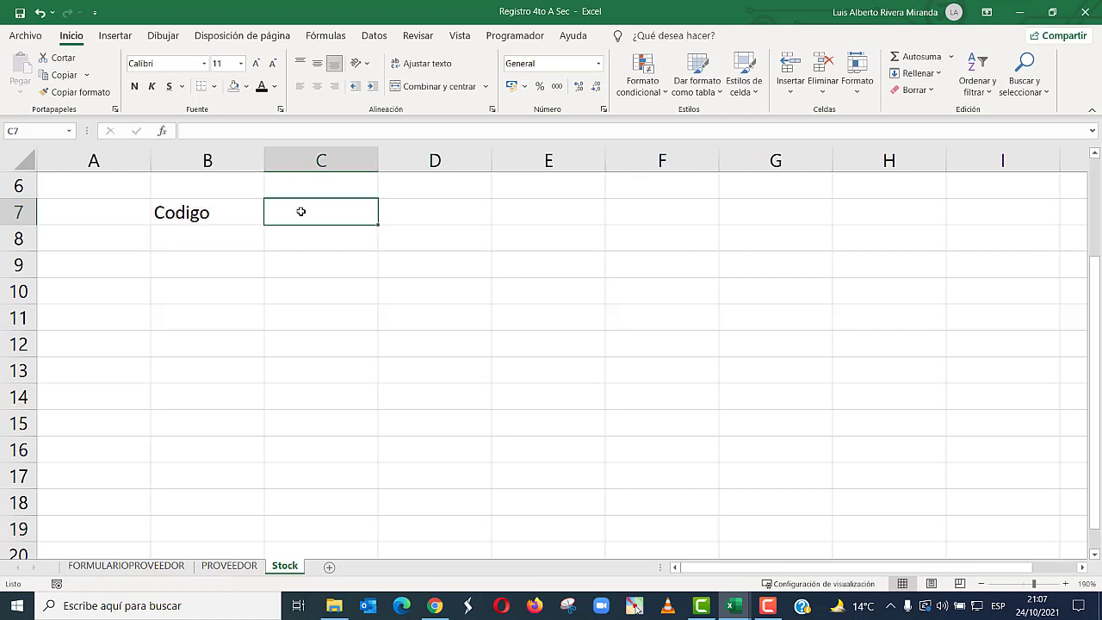
{"action": "type", "text": "Producto"}
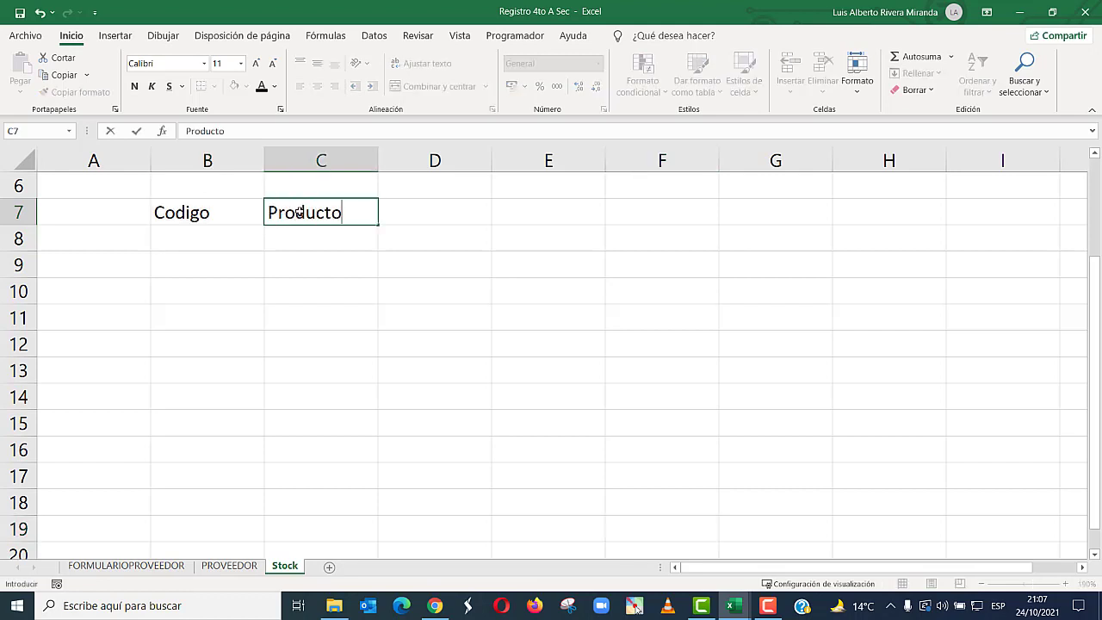
{"action": "key", "text": "Tab"}
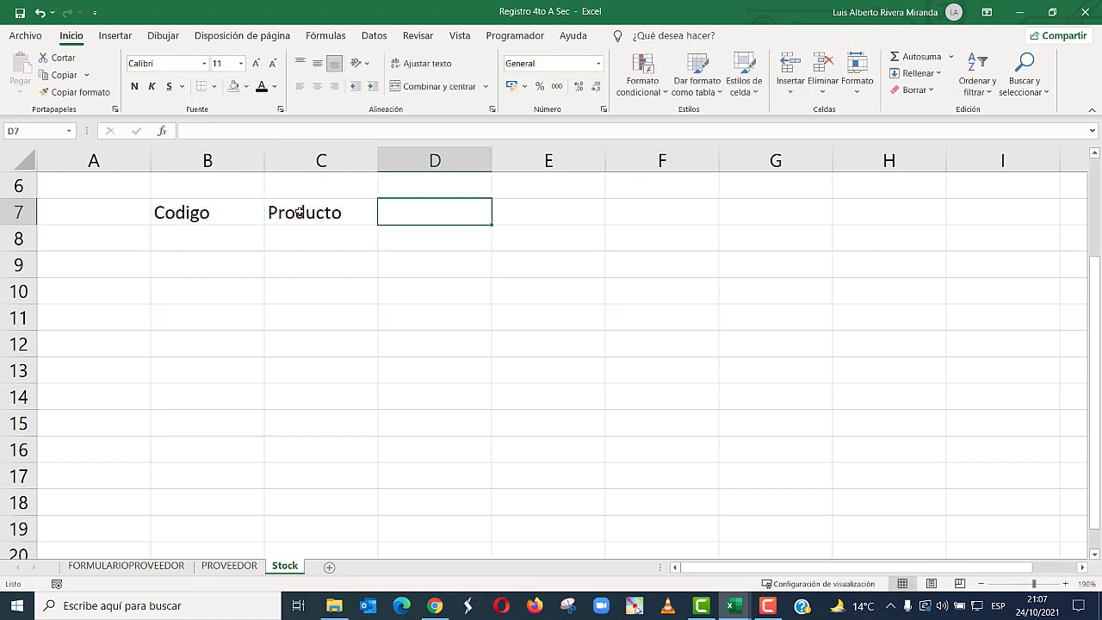
- Complete the heading row with Entradas in D7, Salidas in E7 and Stock in F7
{"action": "type", "text": "Entradas"}
{"action": "key", "text": "Tab"}
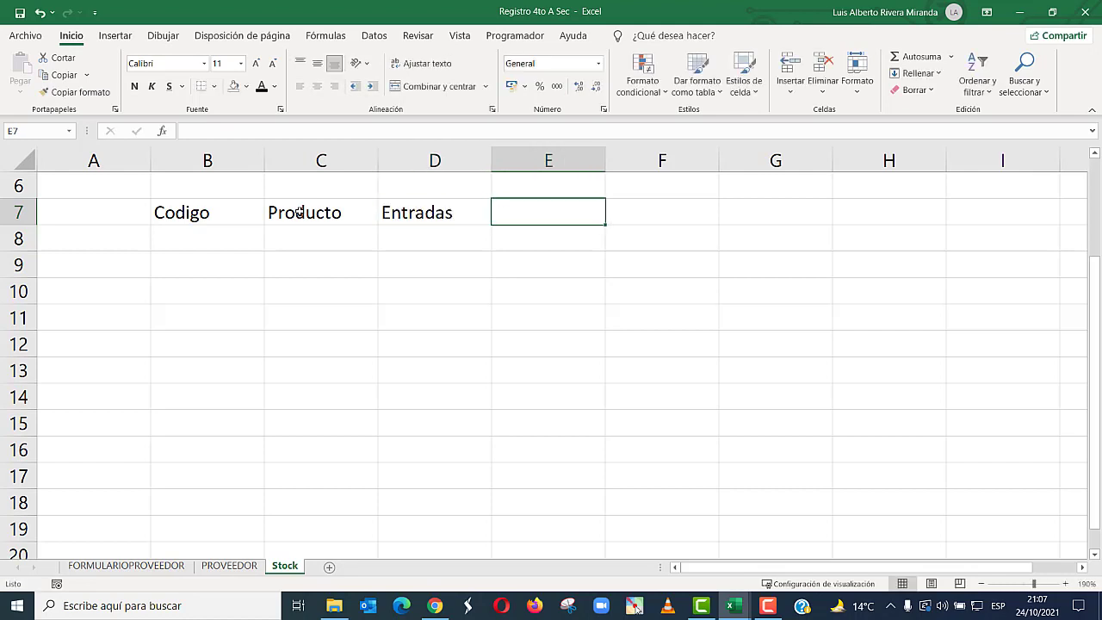
{"action": "type", "text": "Salidas"}
{"action": "key", "text": "Tab"}
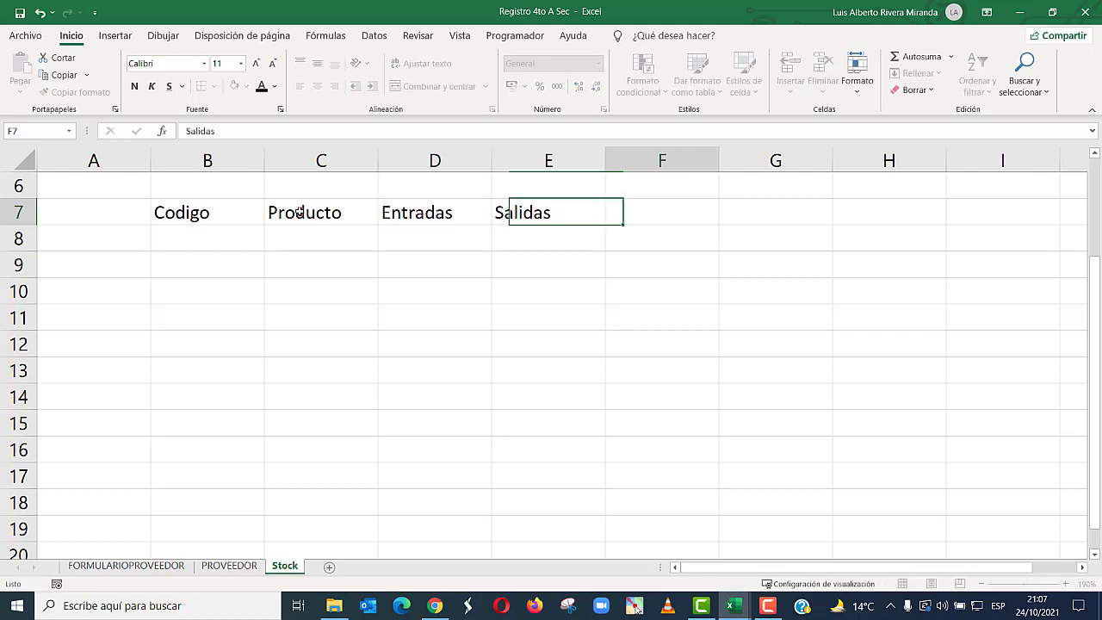
{"action": "type", "text": "Stoc"}
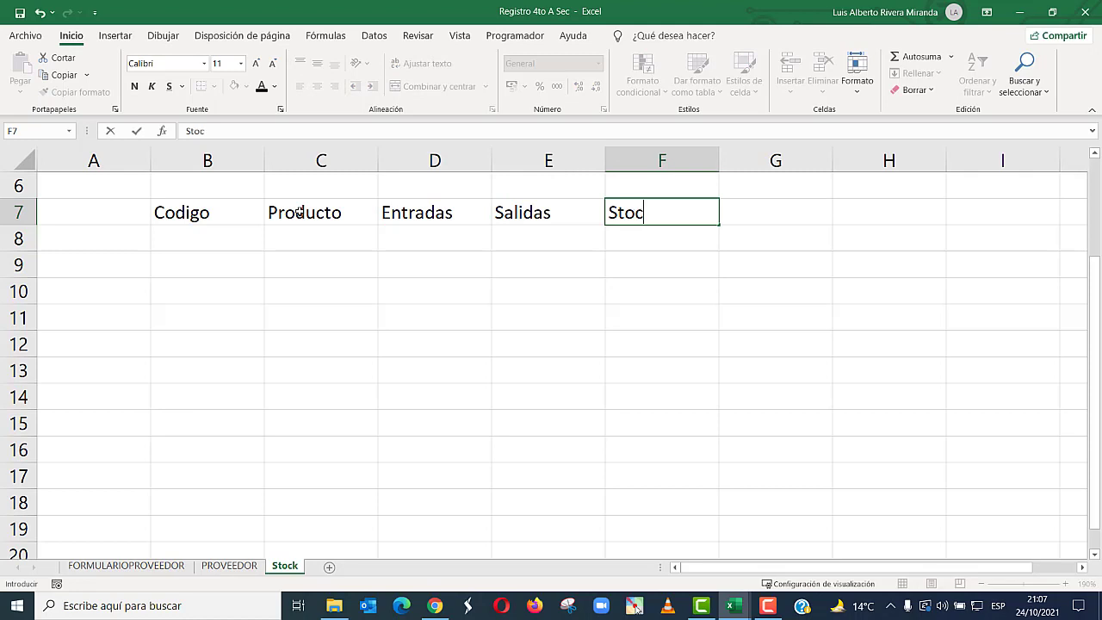
{"action": "type", "text": "k"}
{"action": "key", "text": "Return"}
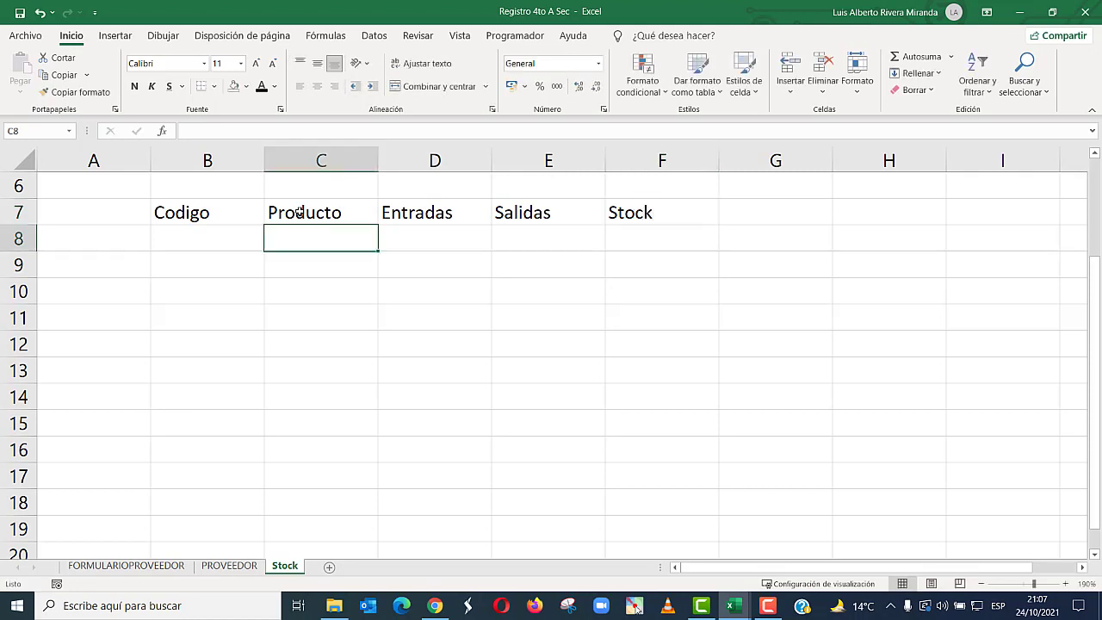
- Enter the code N001 in B8 and fill the series down to N007 in B14
{"action": "left_click_drag", "start_coordinate": [233, 216], "coordinate": [611, 211]}
{"action": "left_click", "coordinate": [277, 240]}
{"action": "left_click", "coordinate": [239, 240]}
{"action": "type", "text": "N001"}
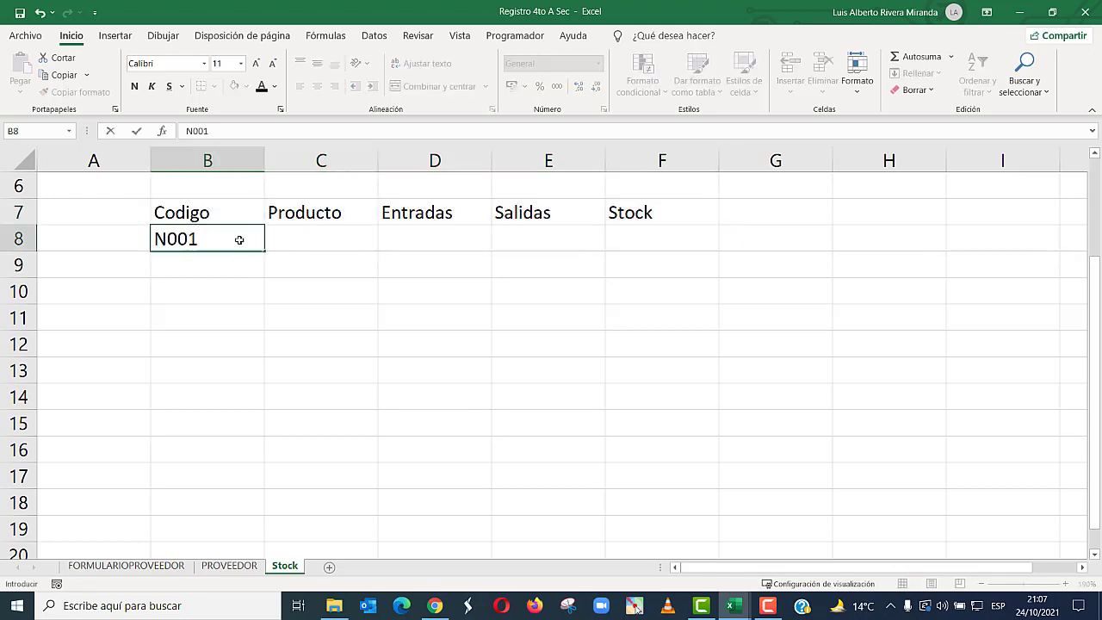
{"action": "key", "text": "Return"}
{"action": "left_click", "coordinate": [243, 239]}
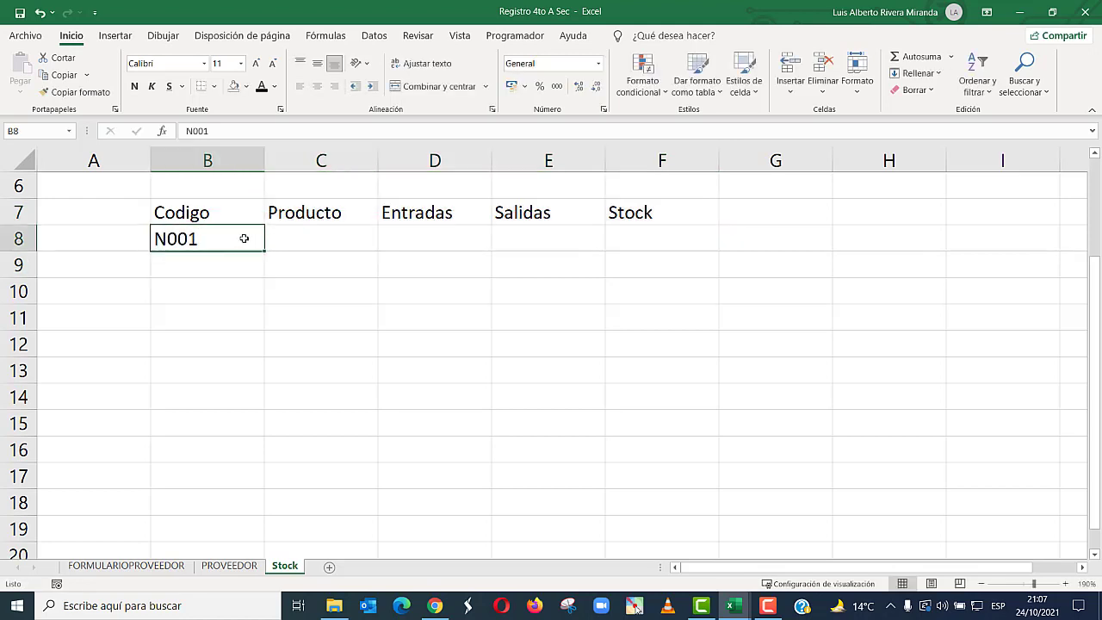
{"action": "left_click_drag", "start_coordinate": [265, 251], "coordinate": [263, 410]}
- List the products Pepsi, Coca Cola, Inka Cola, Kola Real, Fanta, Sprite and Guarana in C8:C14
{"action": "left_click", "coordinate": [319, 342]}
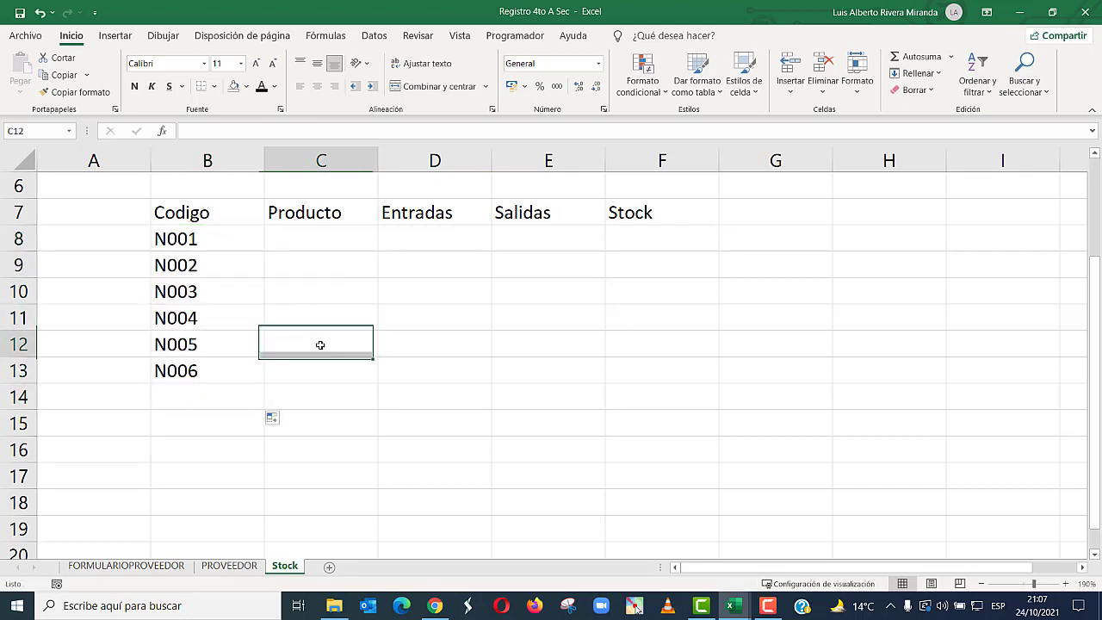
{"action": "left_click", "coordinate": [320, 291]}
{"action": "left_click", "coordinate": [318, 239]}
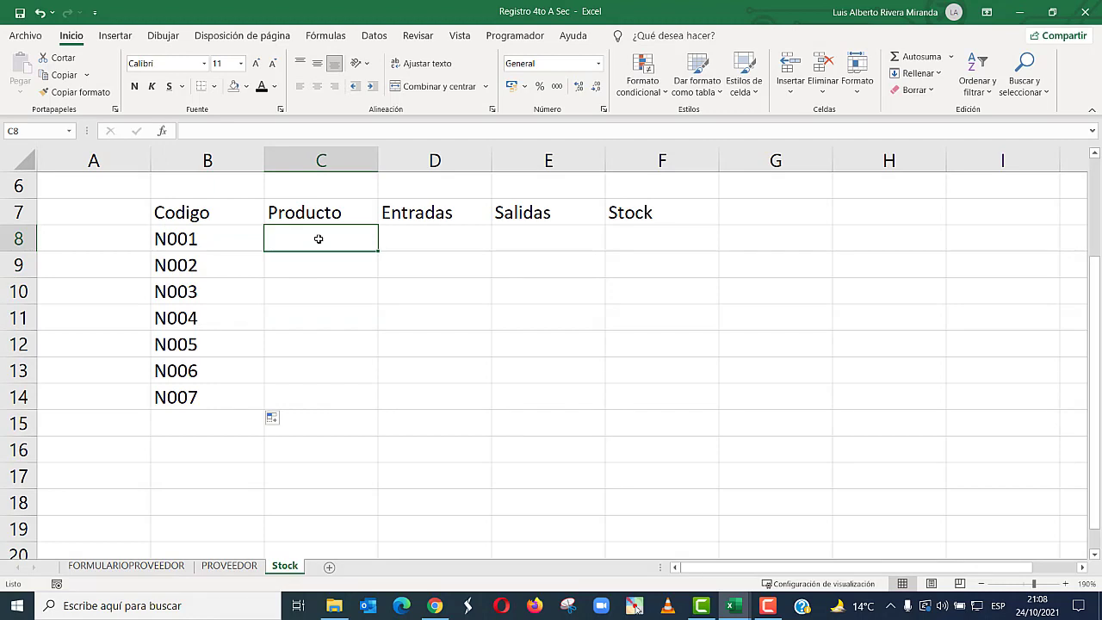
{"action": "type", "text": "Pepsi"}
{"action": "key", "text": "Return"}
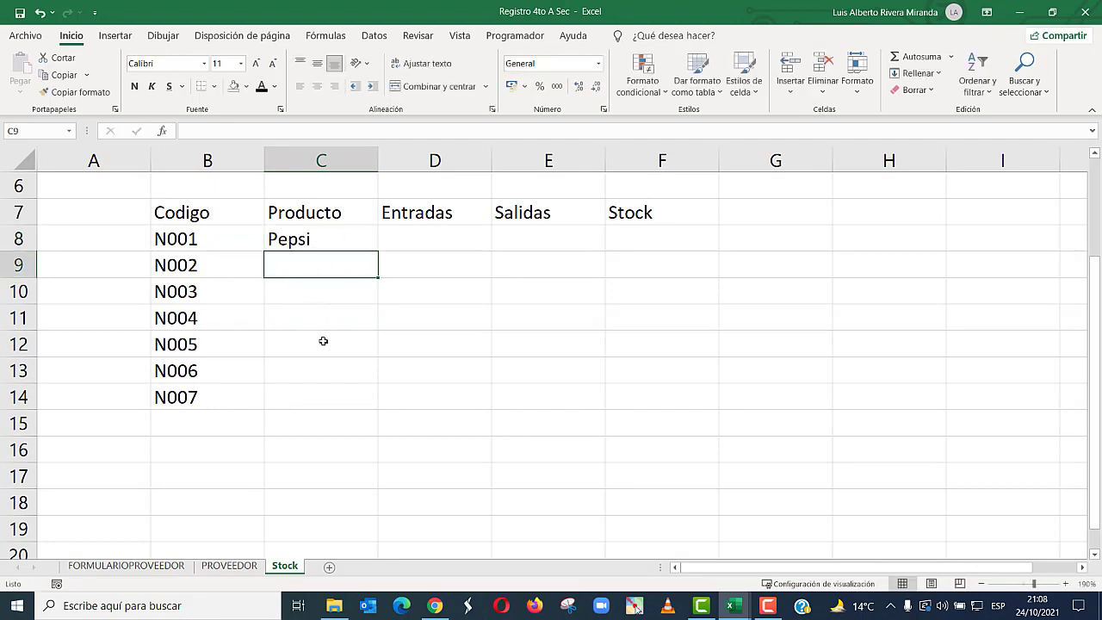
{"action": "type", "text": "Coca Cola Inka Cola Kola Real Fanta Sprite Guarana"}
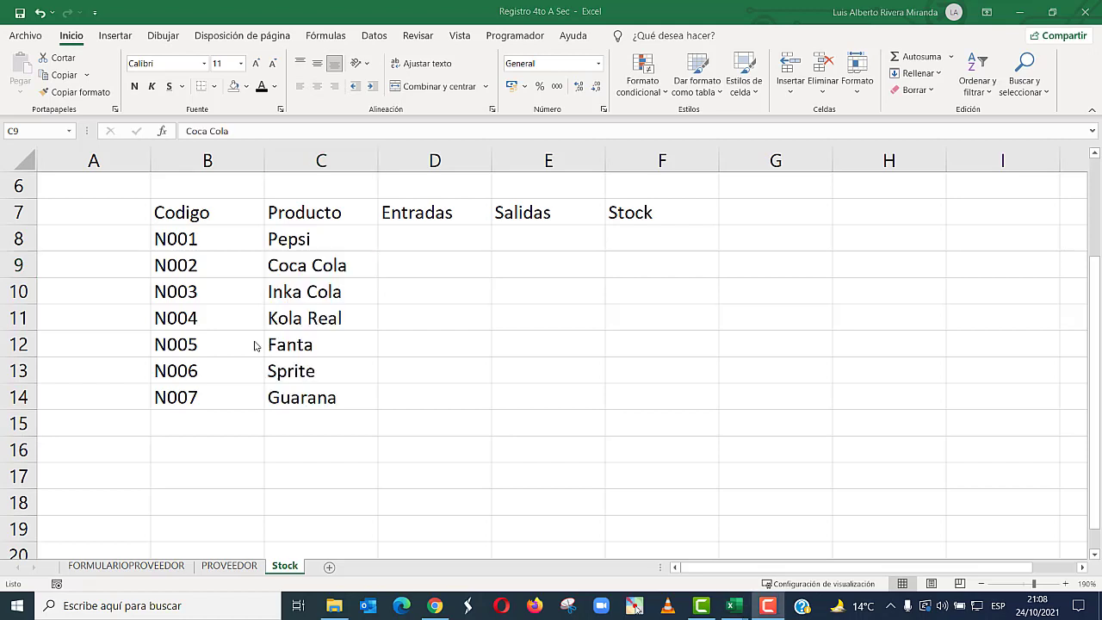
- Format the headings in B7:F7 with a purple fill and bold white text
{"action": "left_click", "coordinate": [233, 215]}
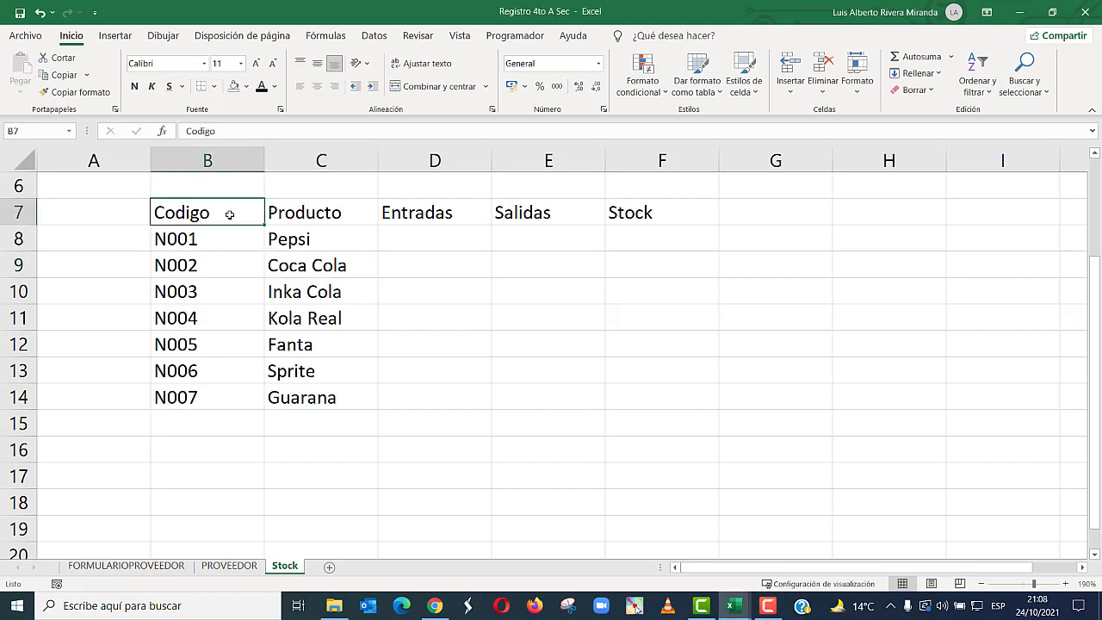
{"action": "left_click_drag", "start_coordinate": [230, 215], "coordinate": [691, 212]}
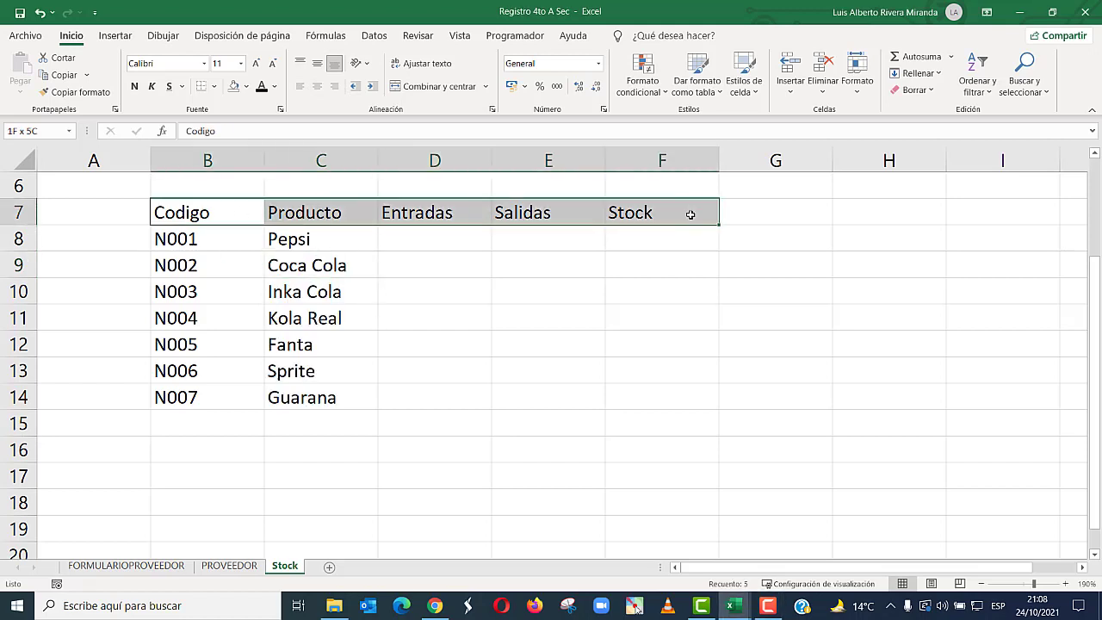
{"action": "left_click", "coordinate": [246, 87]}
{"action": "left_click", "coordinate": [335, 217]}
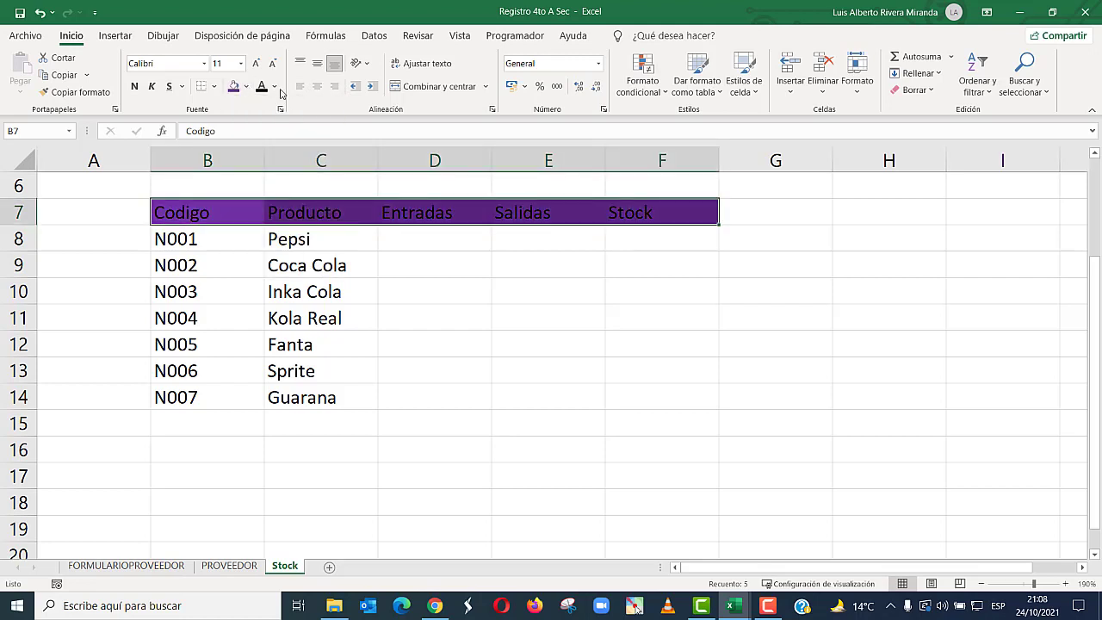
{"action": "left_click", "coordinate": [275, 87]}
{"action": "left_click", "coordinate": [259, 143]}
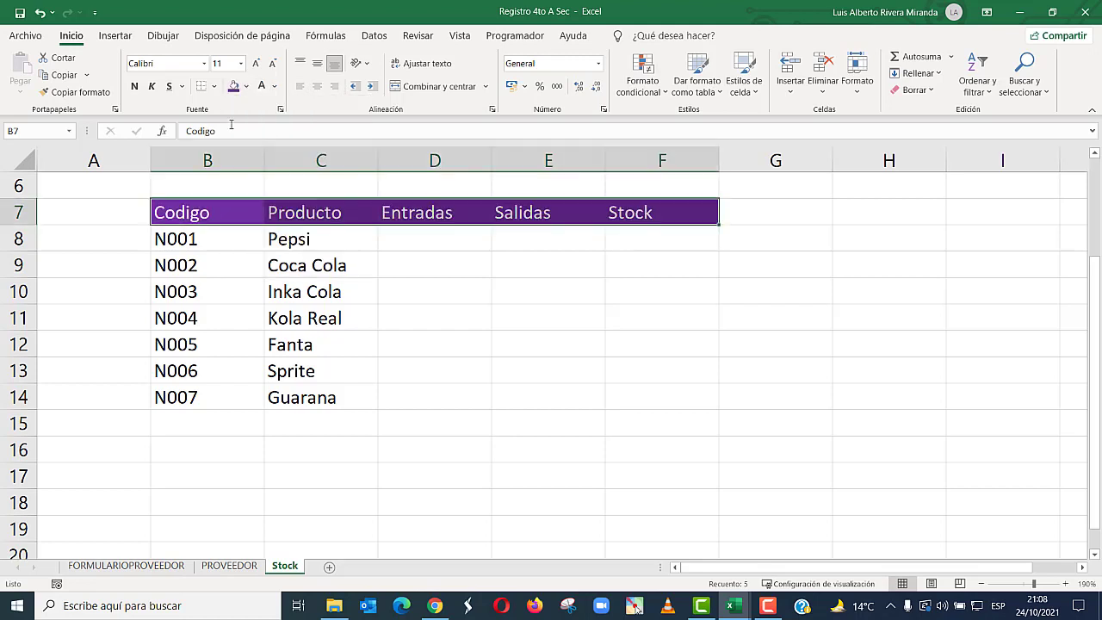
{"action": "left_click", "coordinate": [134, 86]}
{"action": "left_click", "coordinate": [357, 244]}
- Convert the range B7:F14 into a table that has headers
{"action": "left_click_drag", "start_coordinate": [242, 218], "coordinate": [657, 403]}
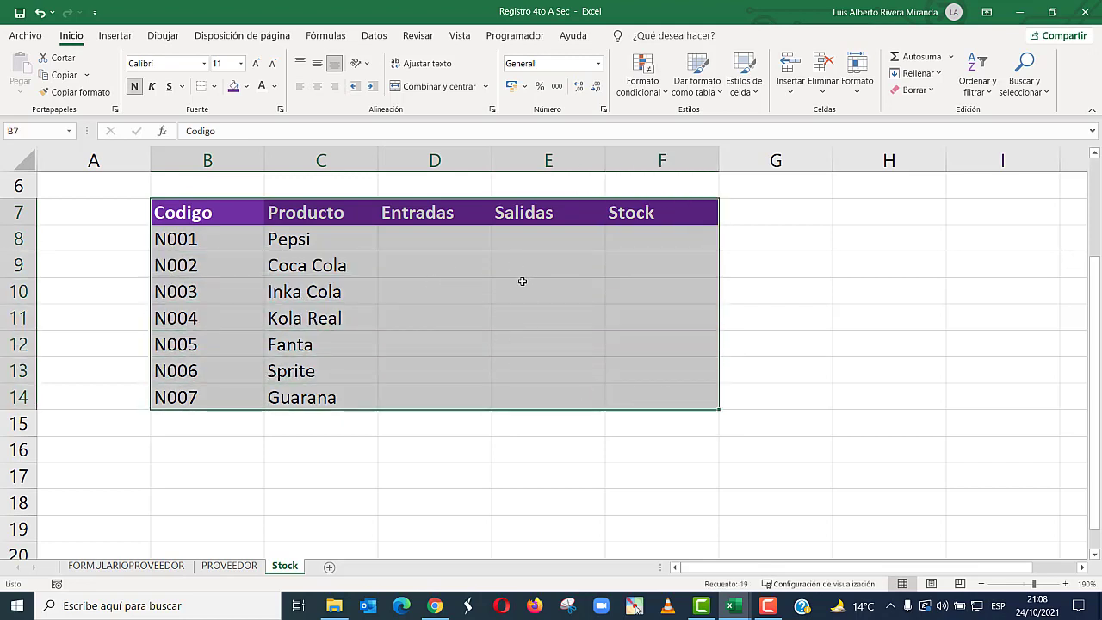
{"action": "left_click", "coordinate": [115, 36]}
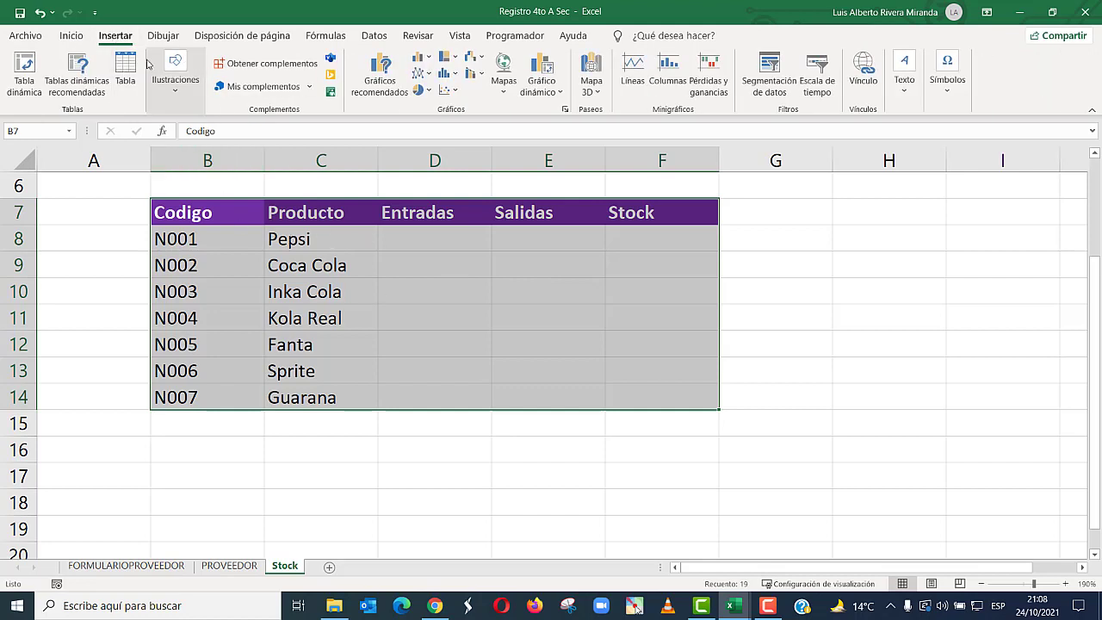
{"action": "key", "text": "ctrl+t"}
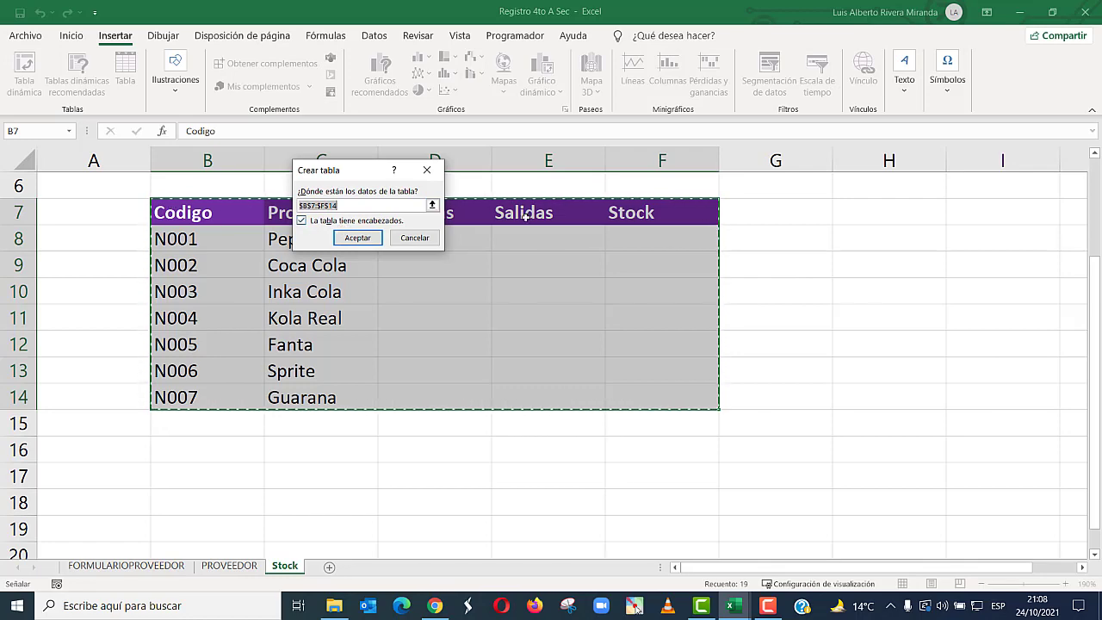
{"action": "left_click", "coordinate": [355, 236]}
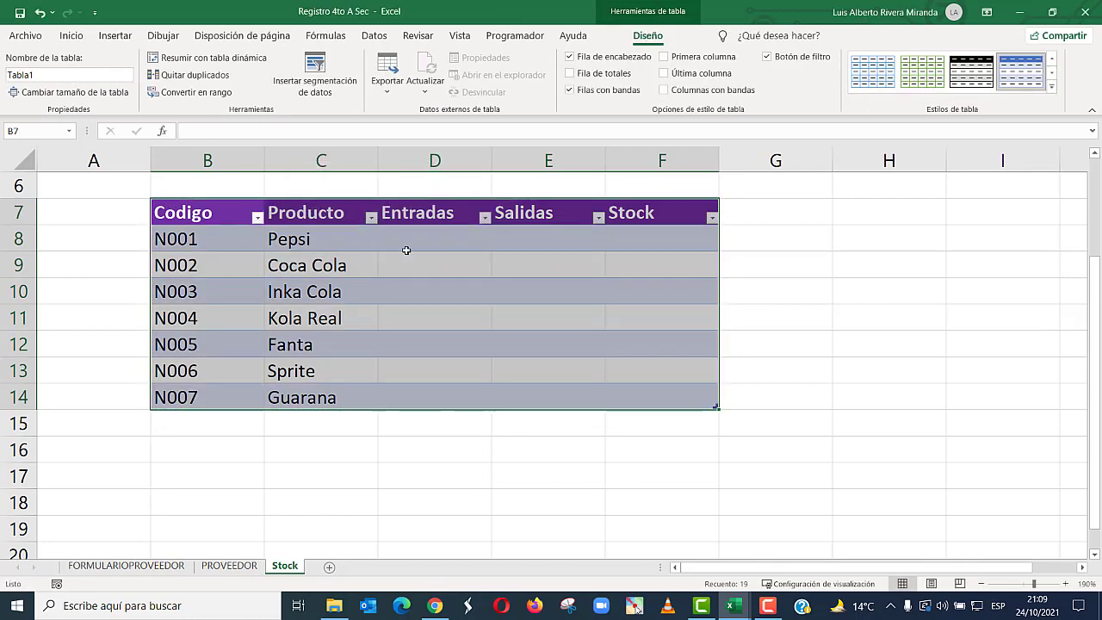
{"action": "left_click", "coordinate": [406, 249]}
- Apply the light green banded table style with cell borders to the stock table
{"action": "left_click", "coordinate": [234, 216]}
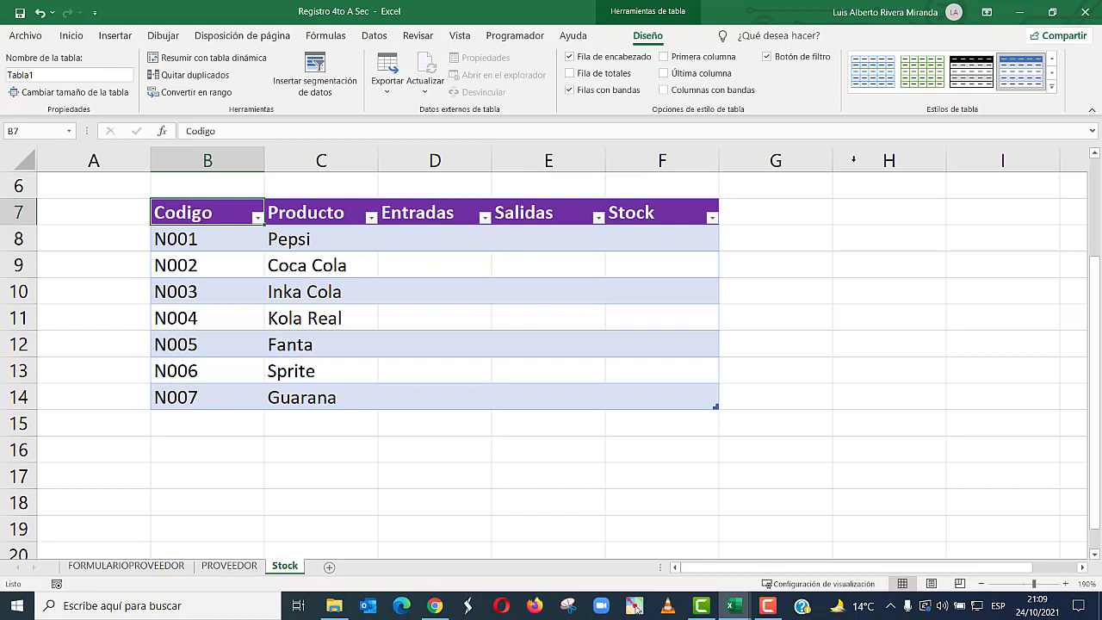
{"action": "left_click", "coordinate": [923, 71]}
{"action": "left_click", "coordinate": [523, 268]}
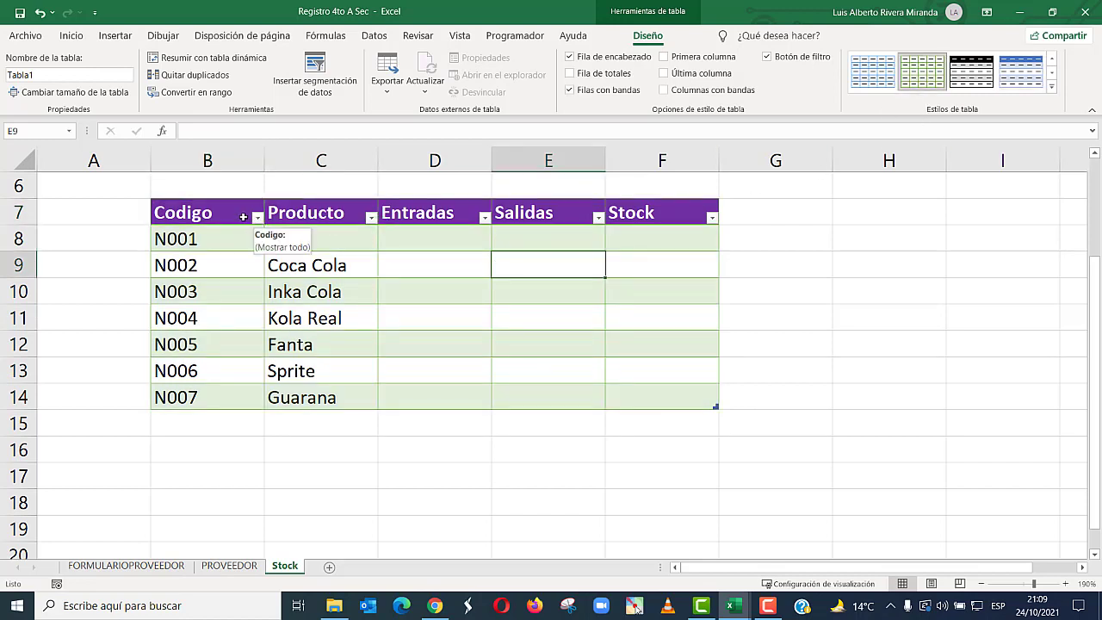
- Remove the filter buttons from the stock table's header row
{"action": "left_click_drag", "start_coordinate": [239, 216], "coordinate": [715, 226]}
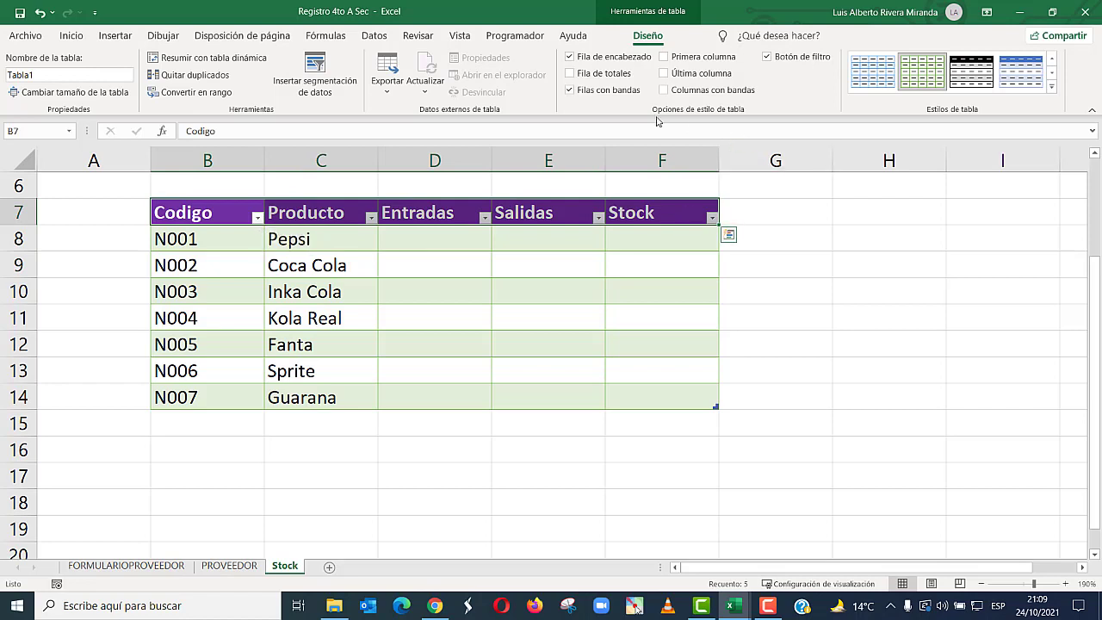
{"action": "left_click", "coordinate": [73, 37]}
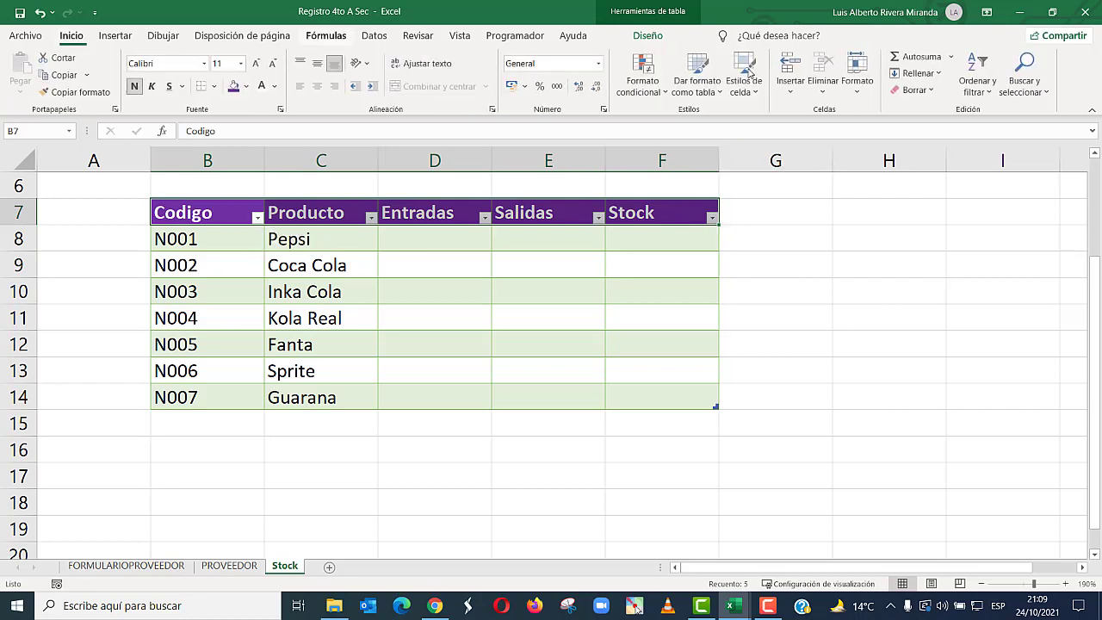
{"action": "left_click", "coordinate": [978, 79]}
{"action": "left_click", "coordinate": [985, 175]}
{"action": "left_click", "coordinate": [776, 239]}
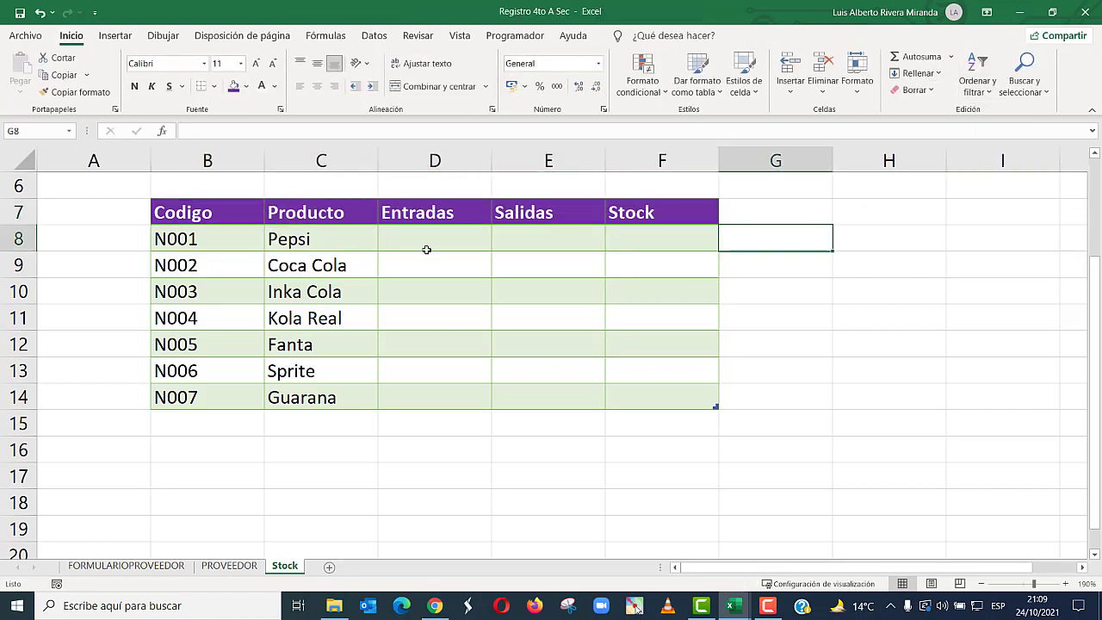
{"action": "left_click", "coordinate": [520, 324]}
{"action": "left_click", "coordinate": [509, 269]}
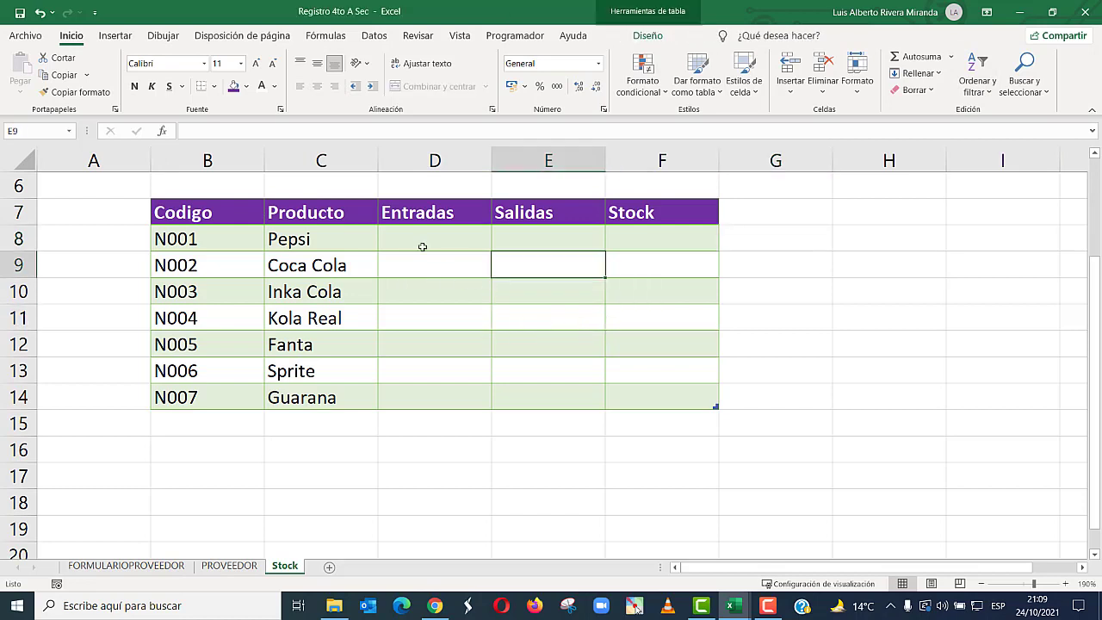
{"action": "left_click", "coordinate": [423, 246]}
{"action": "left_click", "coordinate": [592, 246]}
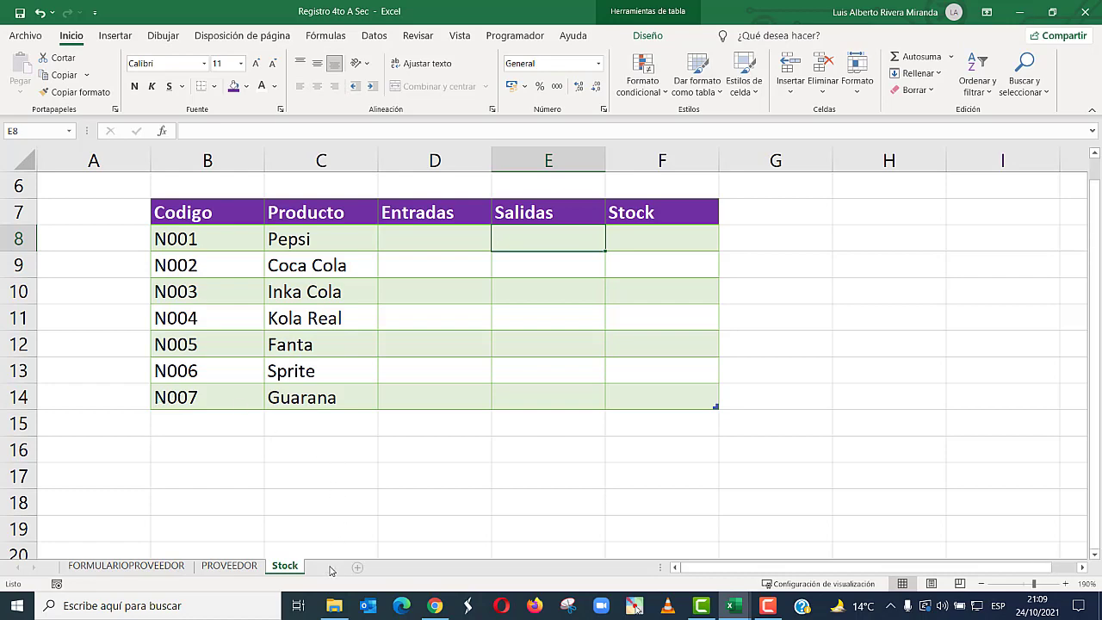
- Add a new sheet and paste the Codigo-to-Costo entry form from the demo workbook at B3, keeping the source column widths
{"action": "left_click", "coordinate": [330, 567]}
{"action": "left_click", "coordinate": [366, 492]}
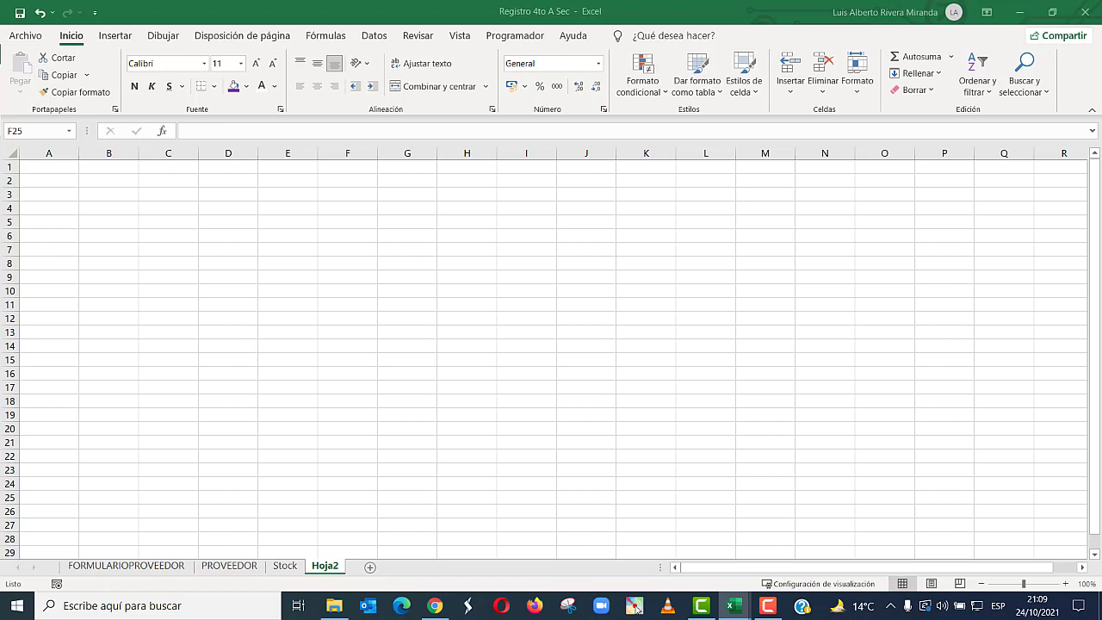
{"action": "key", "text": "ctrl+c"}
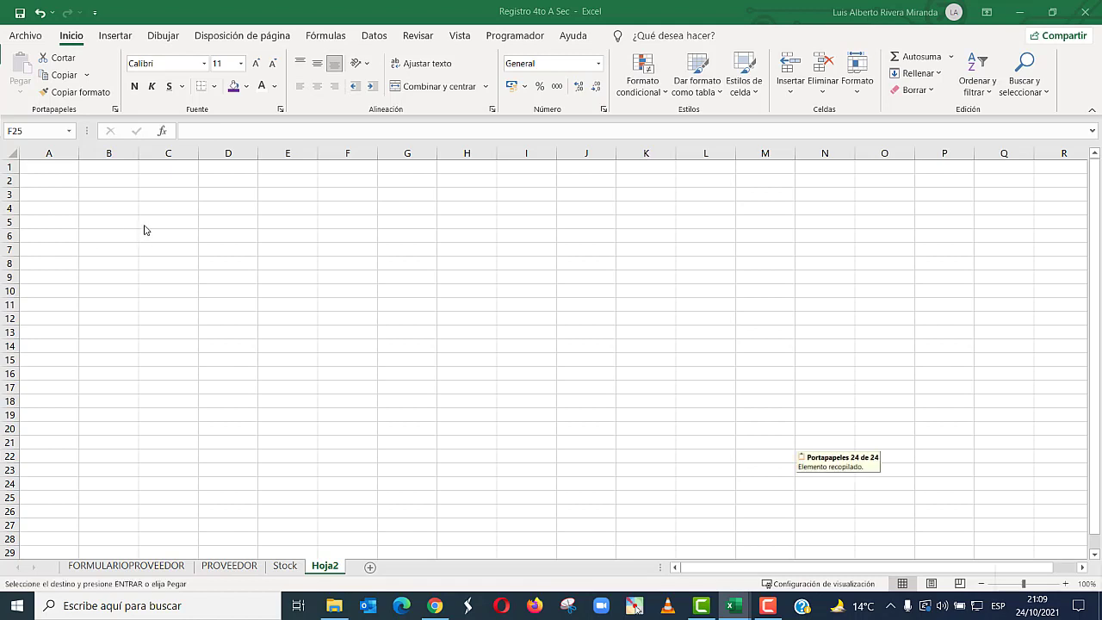
{"action": "left_click", "coordinate": [121, 193]}
{"action": "left_click", "coordinate": [21, 93]}
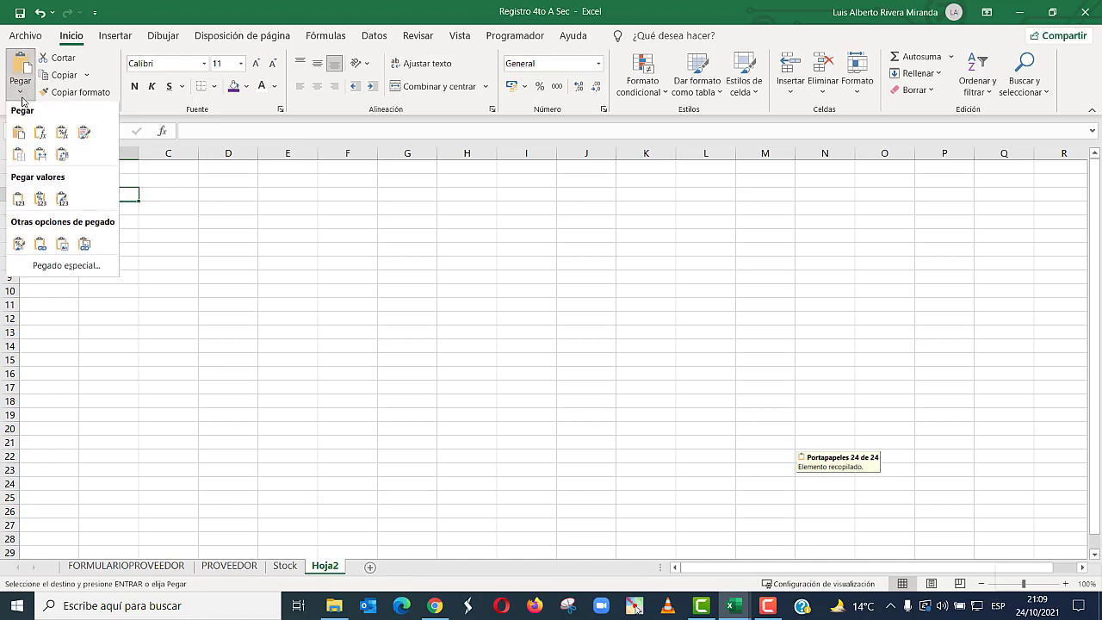
{"action": "left_click", "coordinate": [39, 155]}
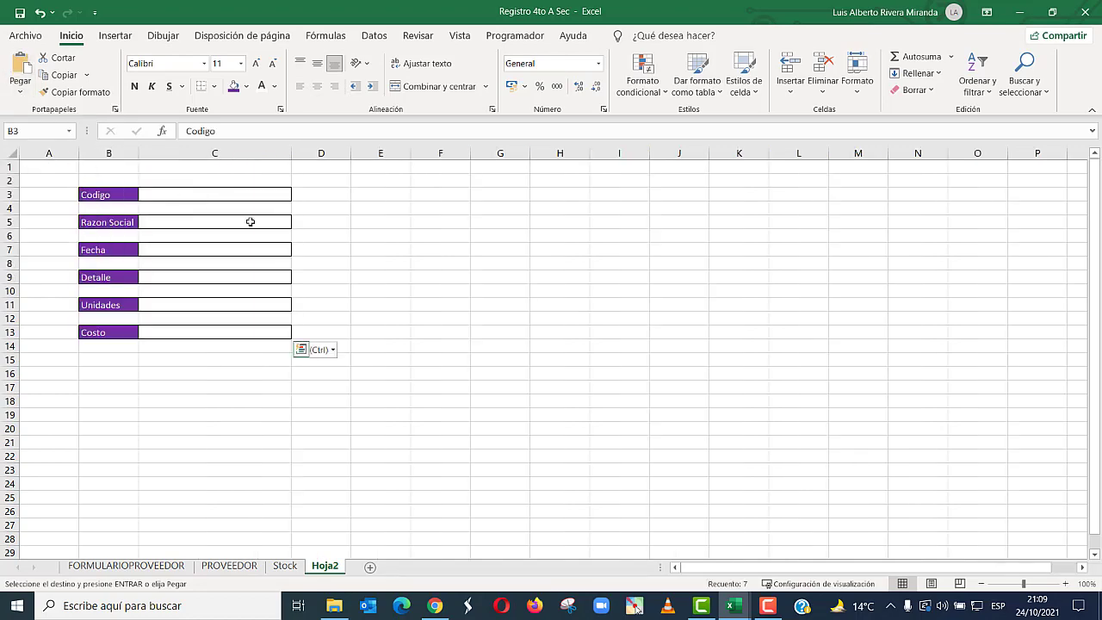
{"action": "left_click", "coordinate": [355, 267]}
{"action": "scroll", "coordinate": [351, 280], "scroll_direction": "up", "scroll_amount": 4, "text": "ctrl"}
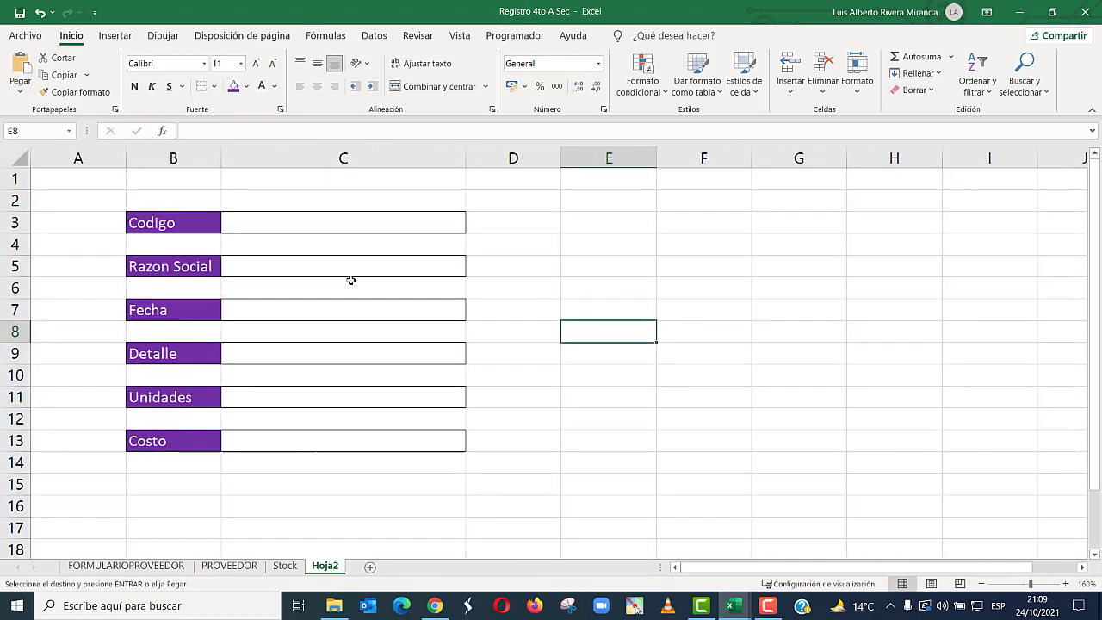
{"action": "scroll", "coordinate": [351, 281], "scroll_direction": "up", "scroll_amount": 1, "text": "ctrl"}
{"action": "left_click", "coordinate": [465, 271]}
{"action": "left_click", "coordinate": [594, 263]}
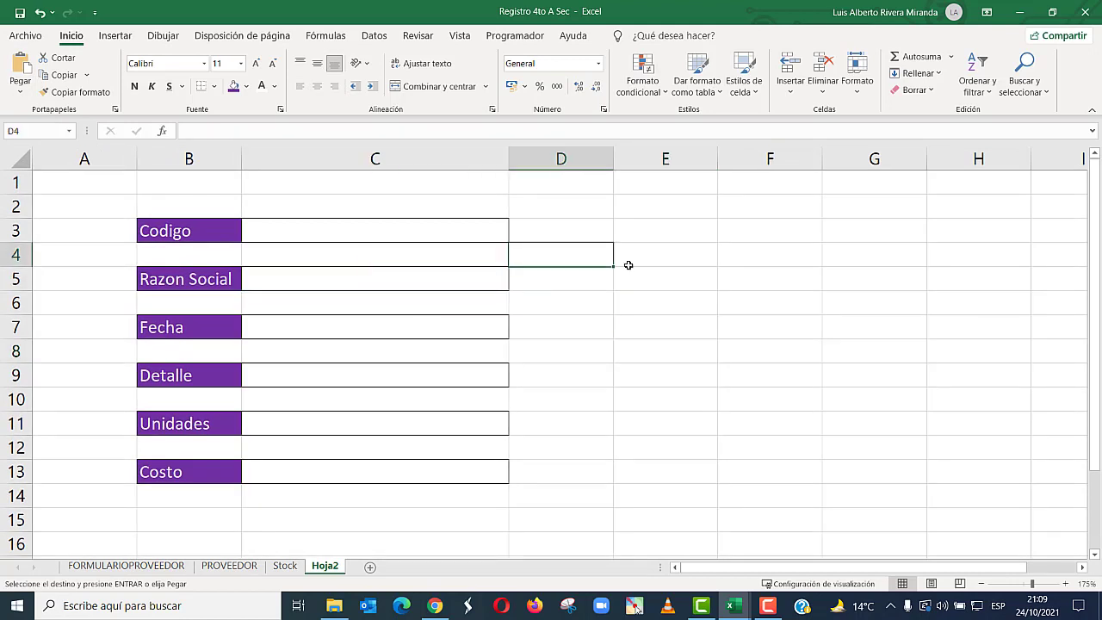
- Rename the new form sheet as Reg-Entradas
{"action": "right_click", "coordinate": [338, 566]}
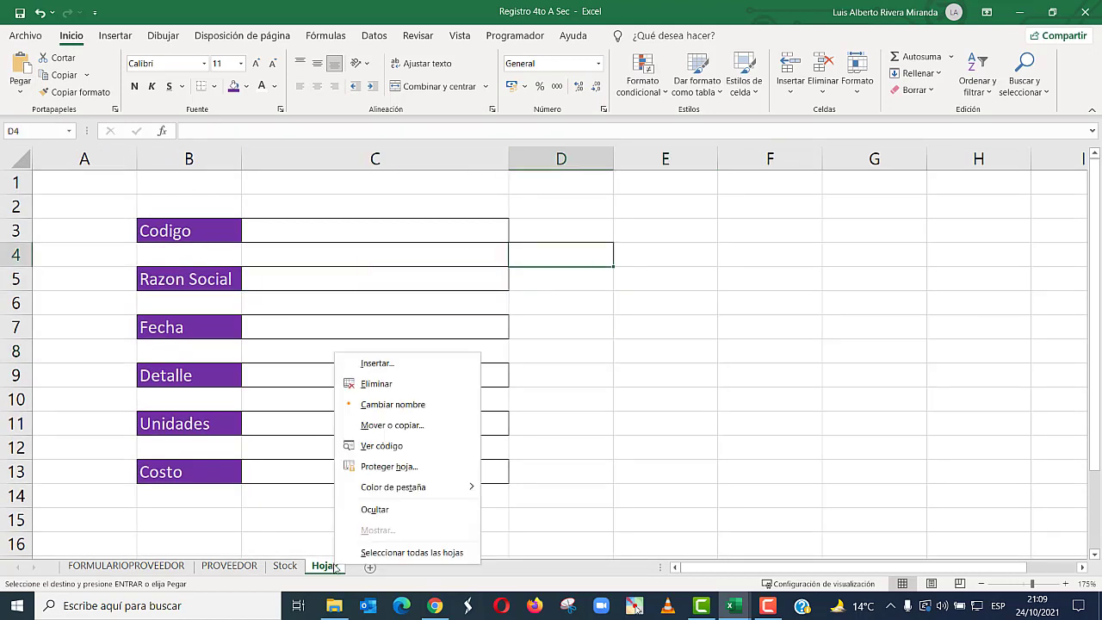
{"action": "left_click", "coordinate": [391, 405]}
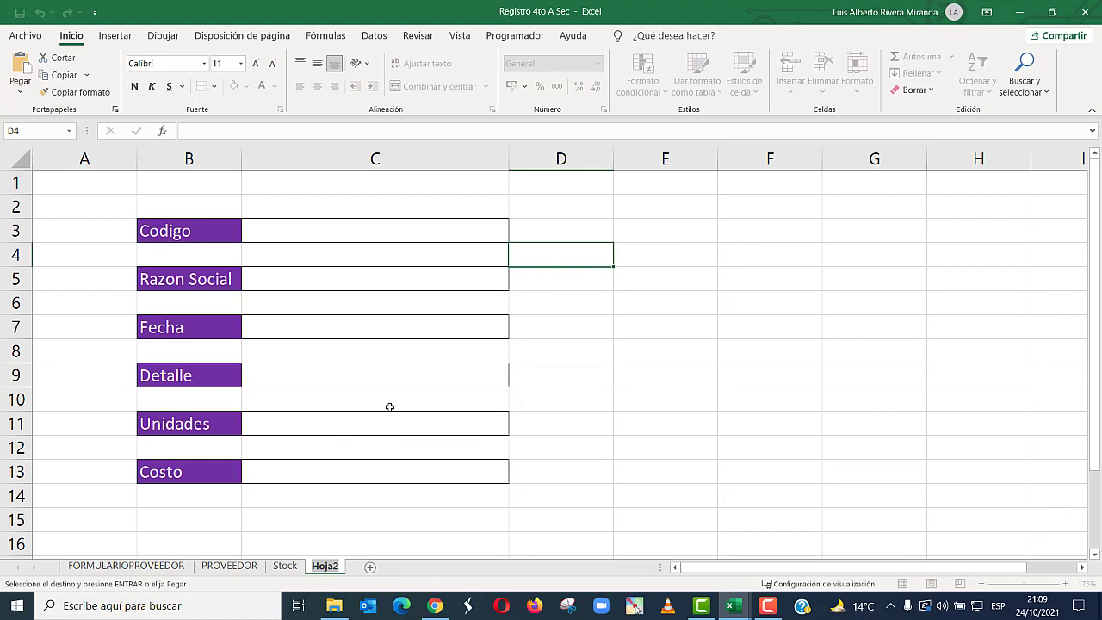
{"action": "type", "text": "Reg-Entradas"}
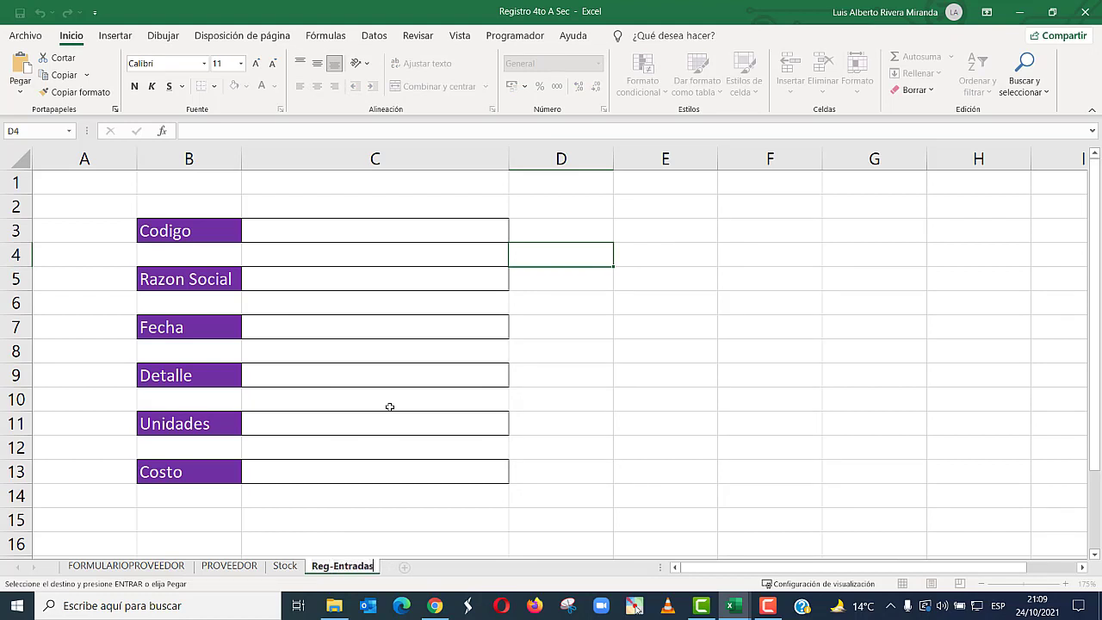
{"action": "key", "text": "Return"}
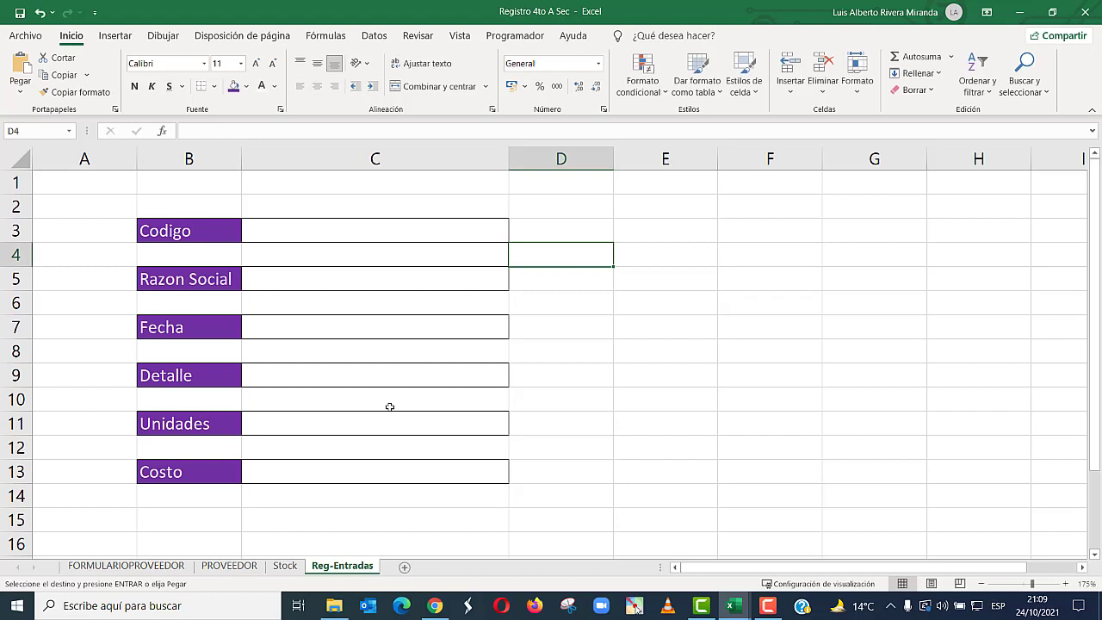
{"action": "left_click", "coordinate": [466, 523]}
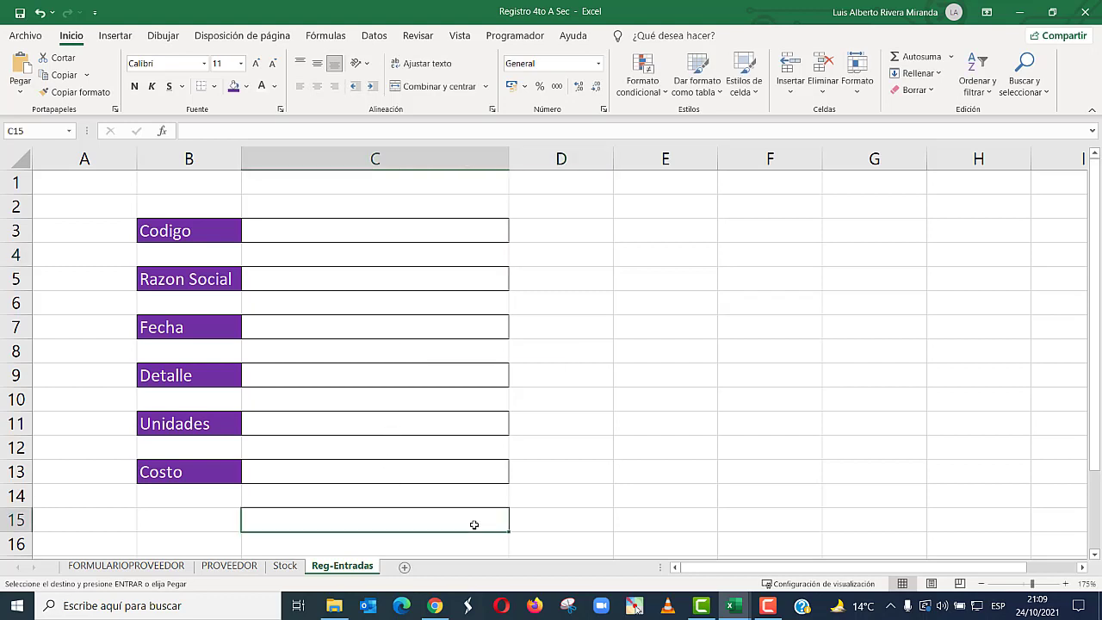
- Draw a rounded rectangle about 1.56 cm high and 4.16 cm wide over E3:F5, beside the entry form
{"action": "left_click", "coordinate": [575, 396]}
{"action": "left_click", "coordinate": [115, 36]}
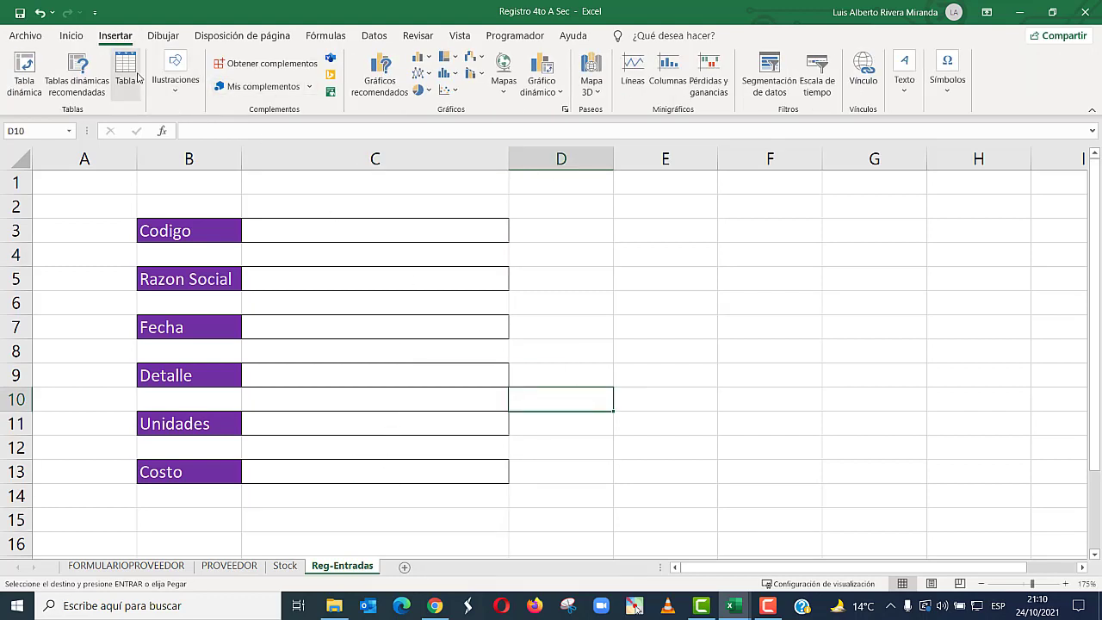
{"action": "left_click", "coordinate": [181, 86]}
{"action": "left_click", "coordinate": [218, 148]}
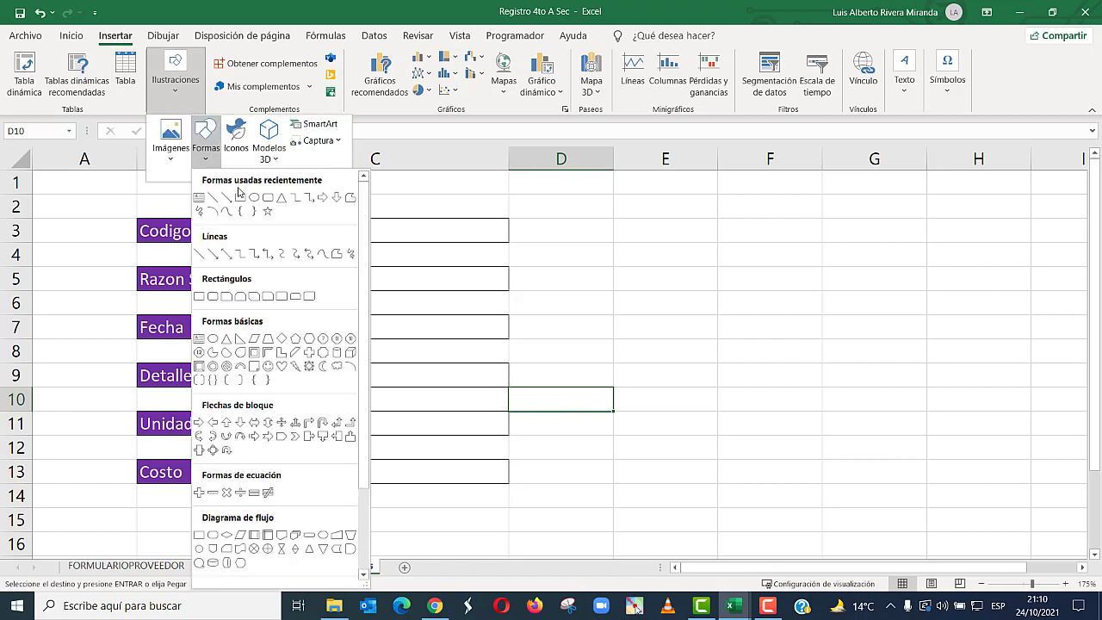
{"action": "left_click", "coordinate": [268, 197]}
{"action": "left_click_drag", "start_coordinate": [619, 217], "coordinate": [814, 291]}
{"action": "left_click_drag", "start_coordinate": [819, 290], "coordinate": [819, 290]}
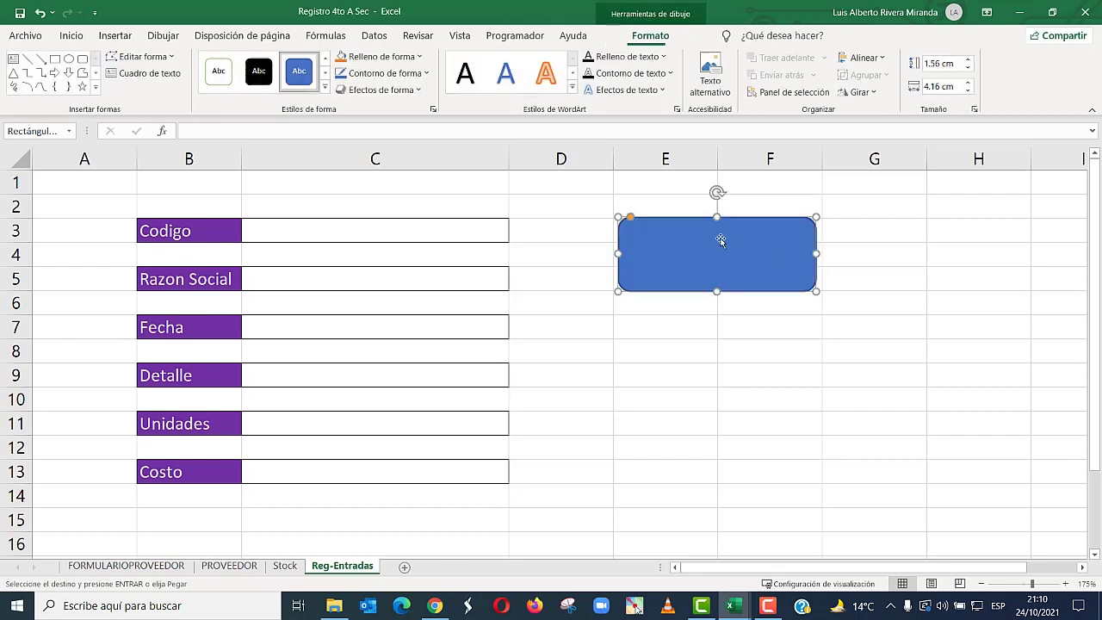
- Add the text GUARDAR to the rounded rectangle
{"action": "right_click", "coordinate": [719, 244]}
{"action": "left_click", "coordinate": [763, 339]}
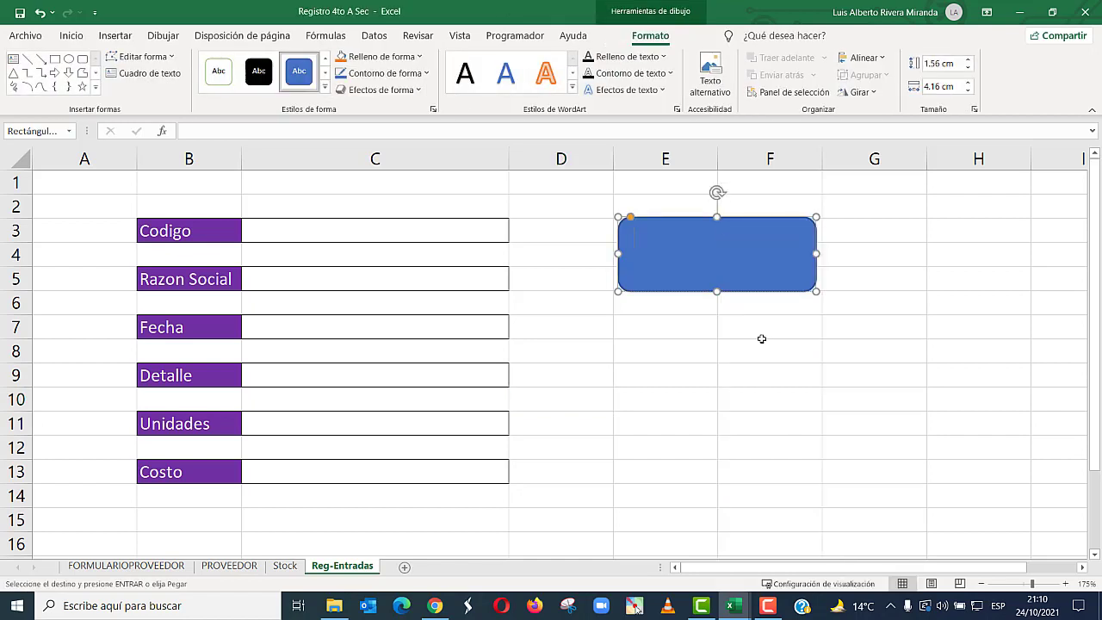
{"action": "type", "text": "Guardar"}
{"action": "key", "text": "BackSpace"}
{"action": "key", "text": "BackSpace"}
{"action": "key", "text": "BackSpace"}
{"action": "key", "text": "BackSpace"}
{"action": "key", "text": "BackSpace"}
{"action": "type", "text": "UARDAR"}
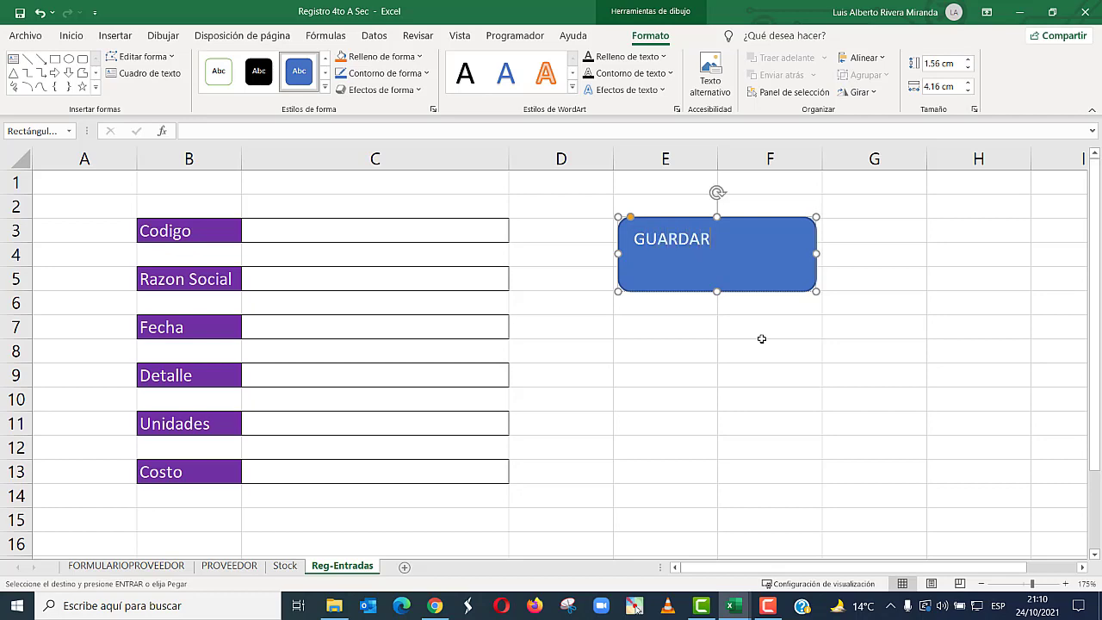
{"action": "left_click", "coordinate": [781, 401]}
- Center the GUARDAR text horizontally and vertically inside its shape
{"action": "left_click", "coordinate": [726, 271]}
{"action": "left_click", "coordinate": [72, 35]}
{"action": "left_click", "coordinate": [317, 86]}
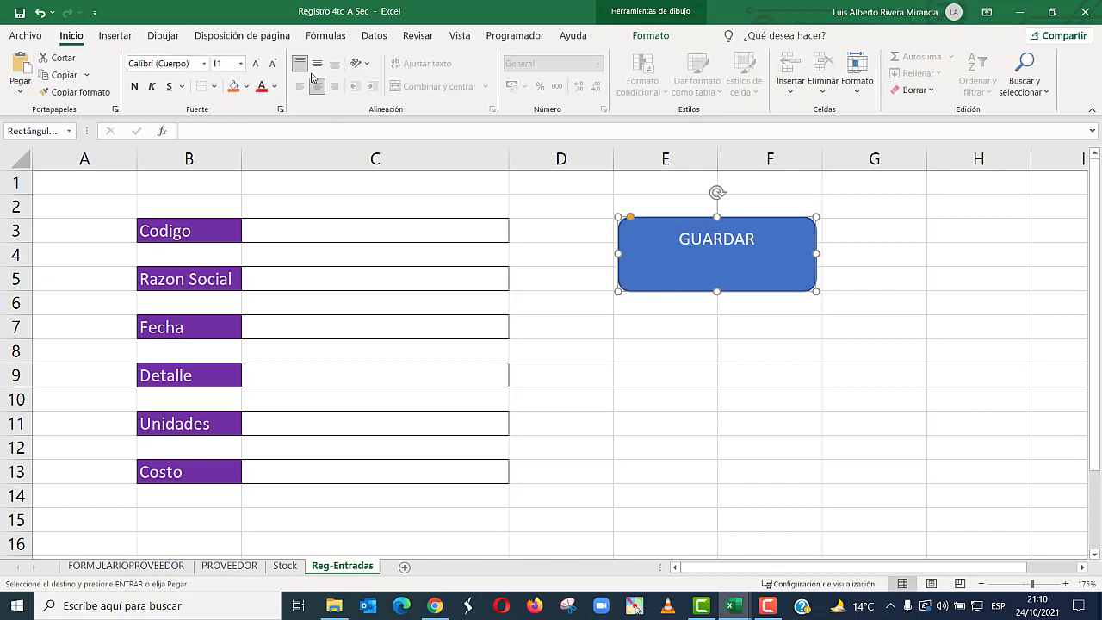
{"action": "left_click", "coordinate": [316, 63]}
{"action": "left_click", "coordinate": [761, 399]}
{"action": "left_click", "coordinate": [689, 384]}
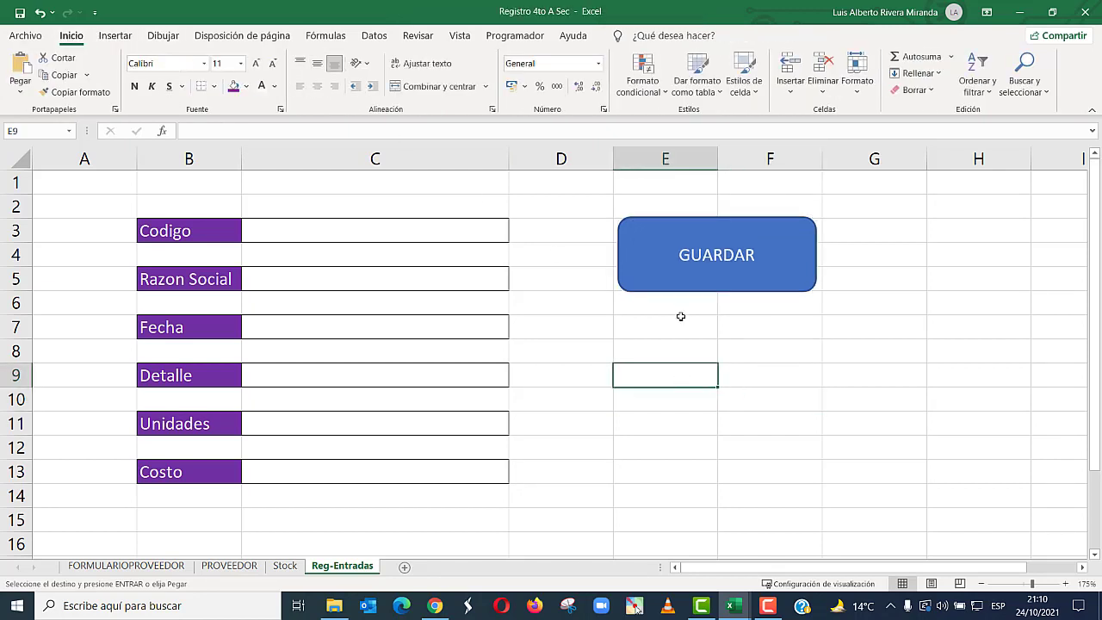
- Duplicate the GUARDAR shape directly below it and change the copy's text to LIMPIAR
{"action": "left_click", "coordinate": [679, 285]}
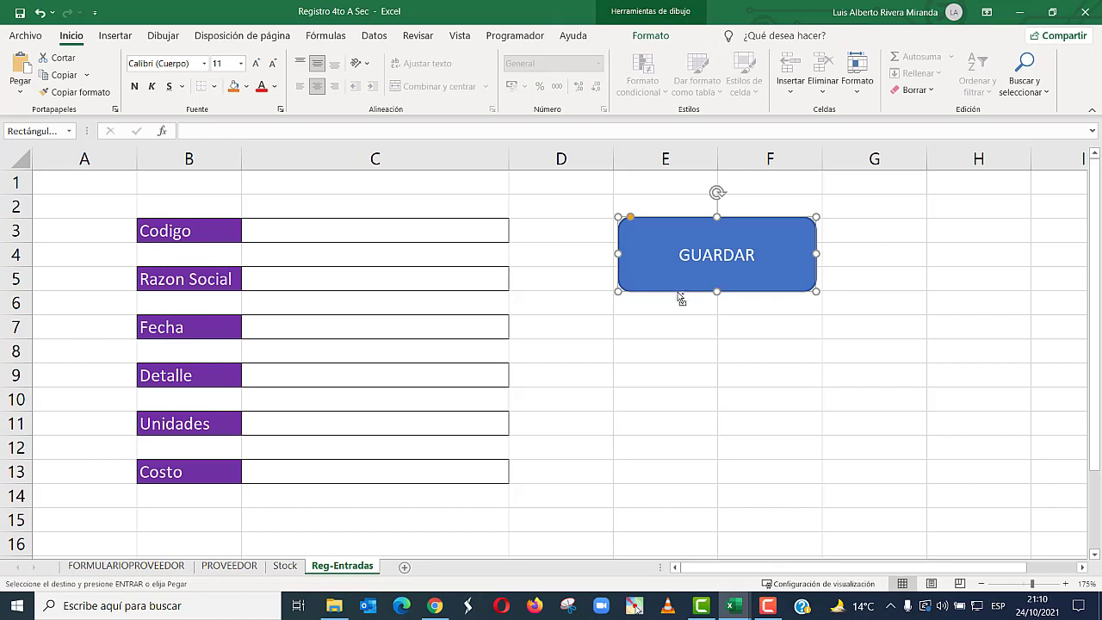
{"action": "left_click_drag", "start_coordinate": [678, 287], "coordinate": [681, 387]}
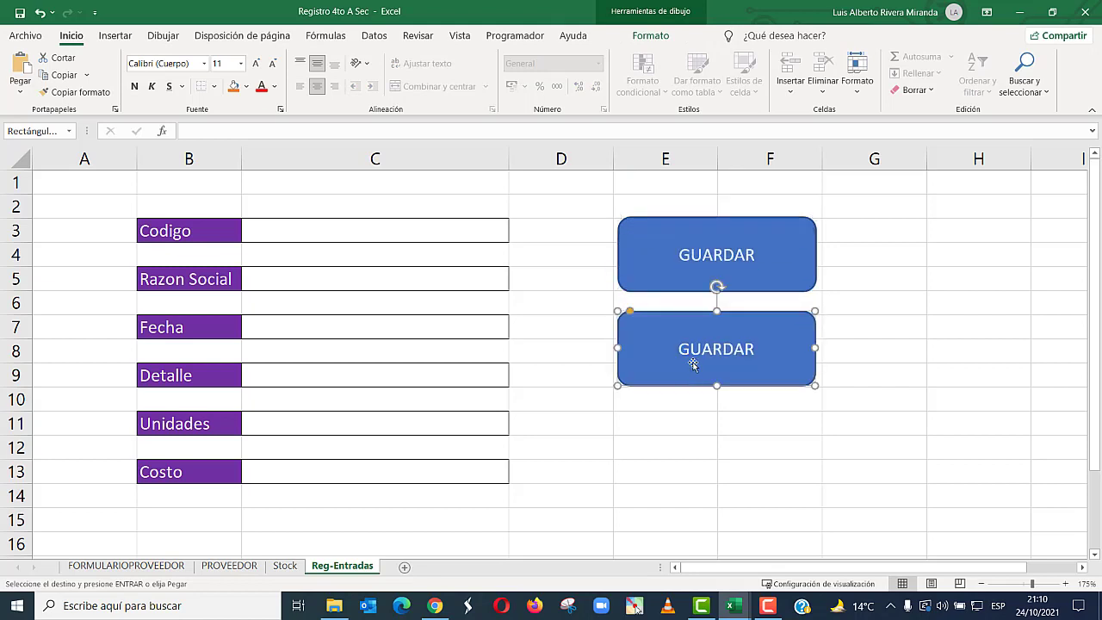
{"action": "left_click_drag", "start_coordinate": [679, 349], "coordinate": [745, 350]}
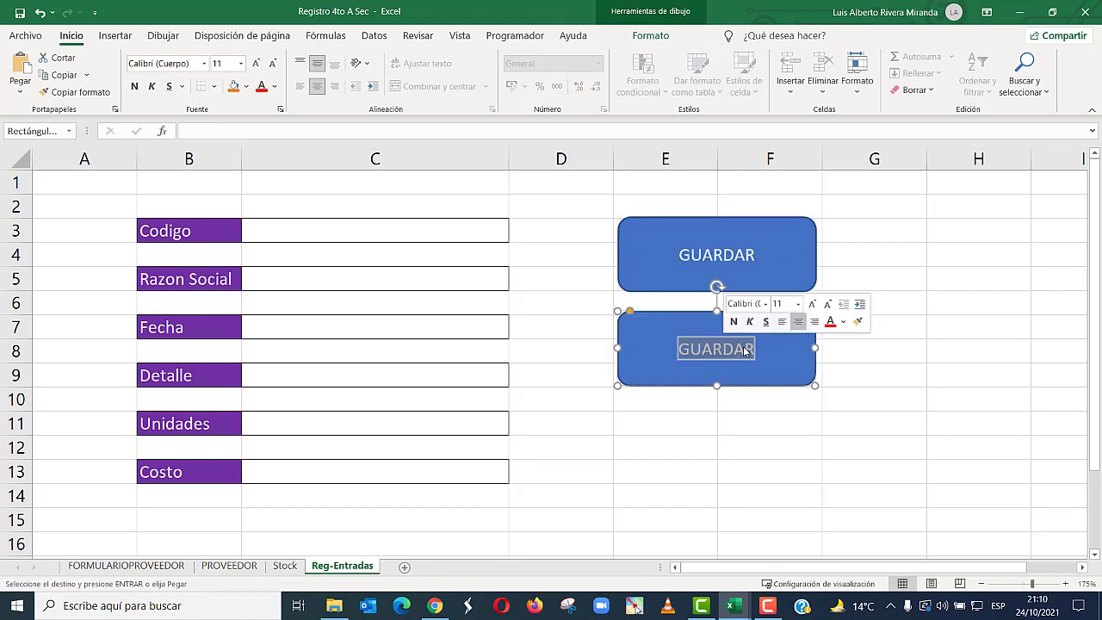
{"action": "type", "text": "LIMPIAR"}
{"action": "key", "text": "ctrl+v"}
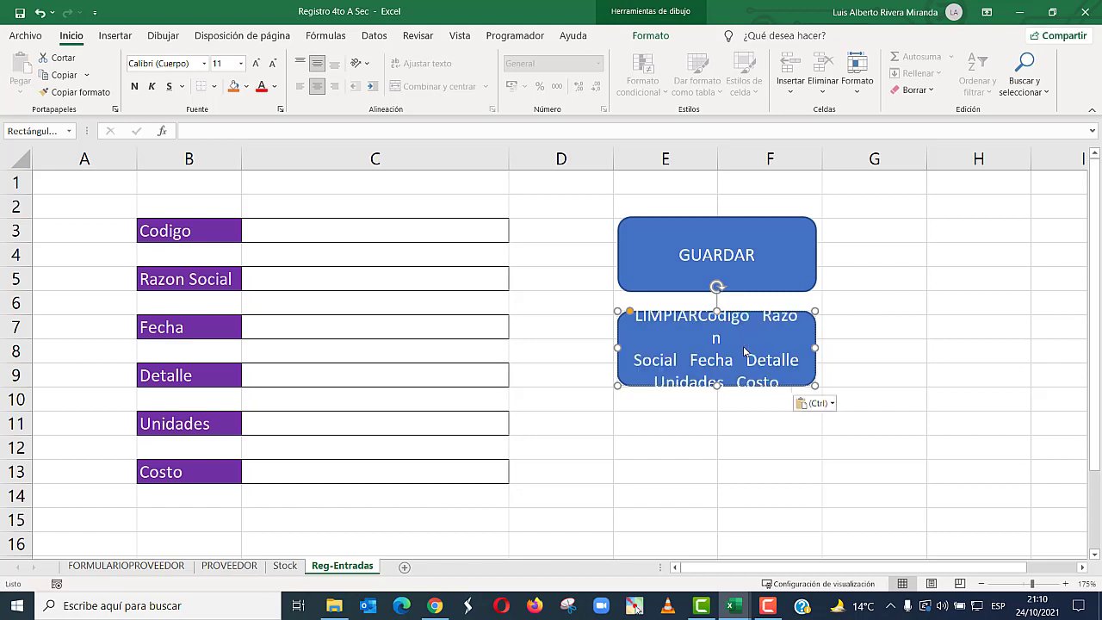
{"action": "key", "text": "ctrl+z"}
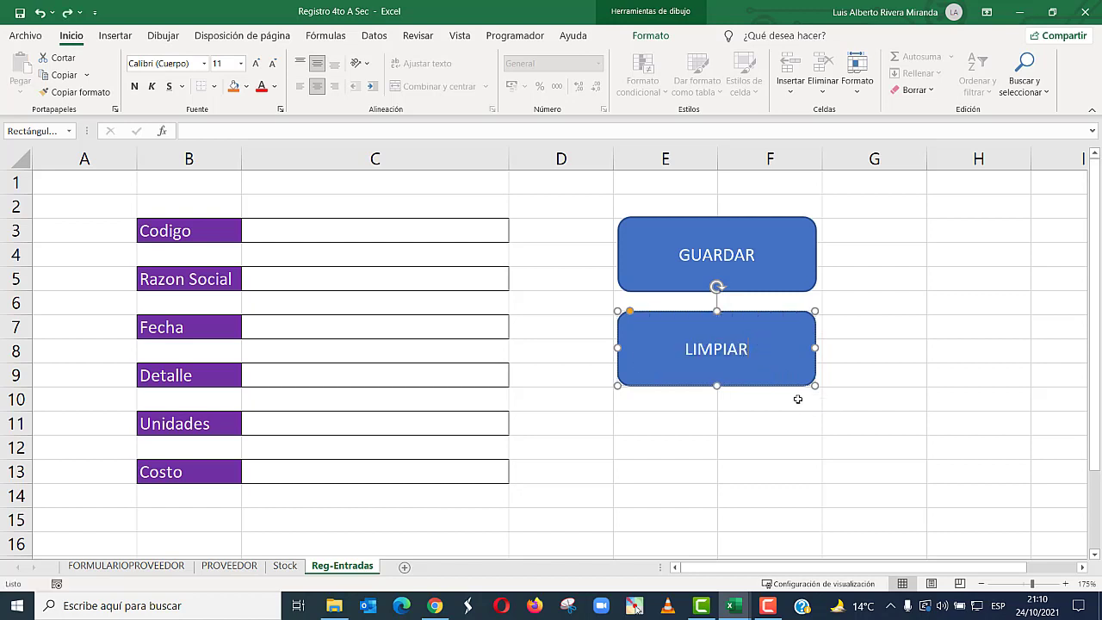
{"action": "left_click", "coordinate": [805, 425]}
{"action": "left_click", "coordinate": [930, 365]}
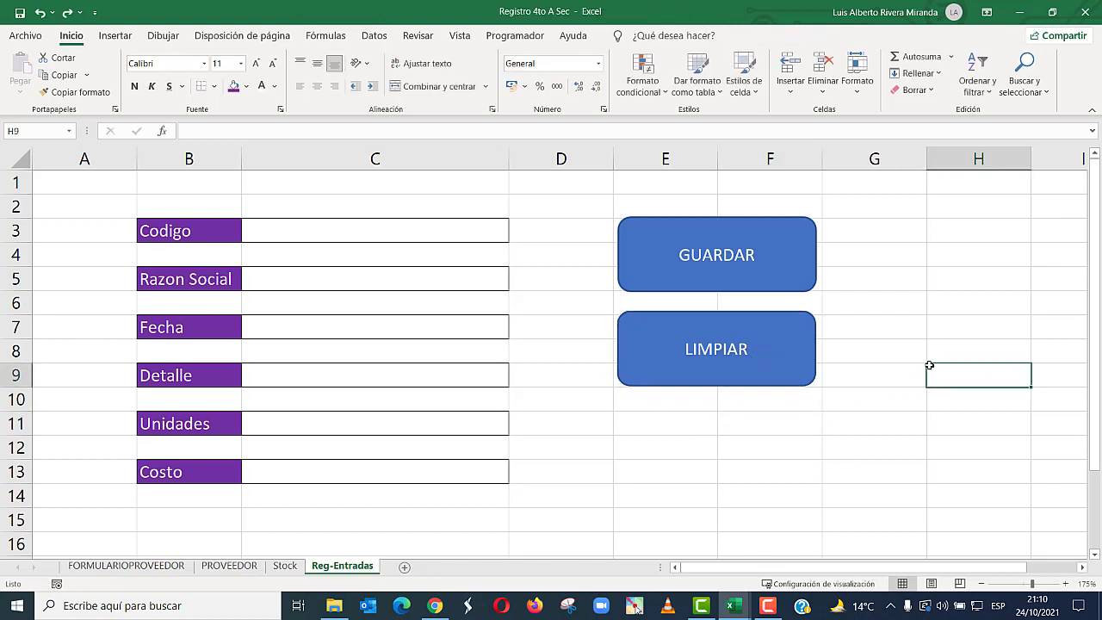
- Add another new sheet after Reg-Entradas and name it ENTRADAS
{"action": "left_click", "coordinate": [405, 571]}
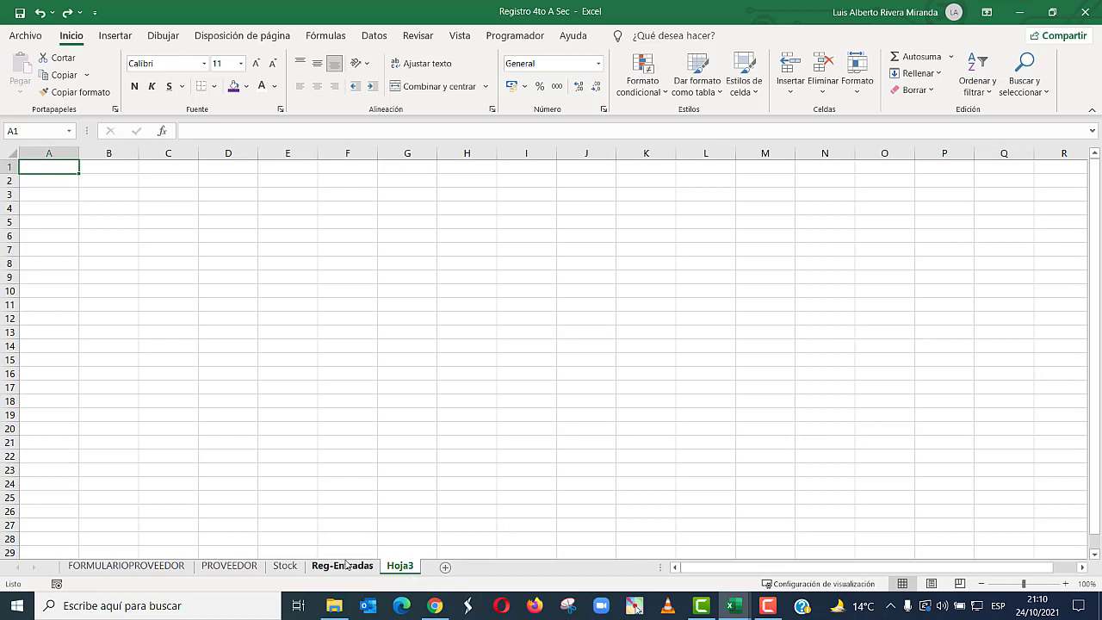
{"action": "right_click", "coordinate": [403, 566]}
{"action": "left_click", "coordinate": [455, 403]}
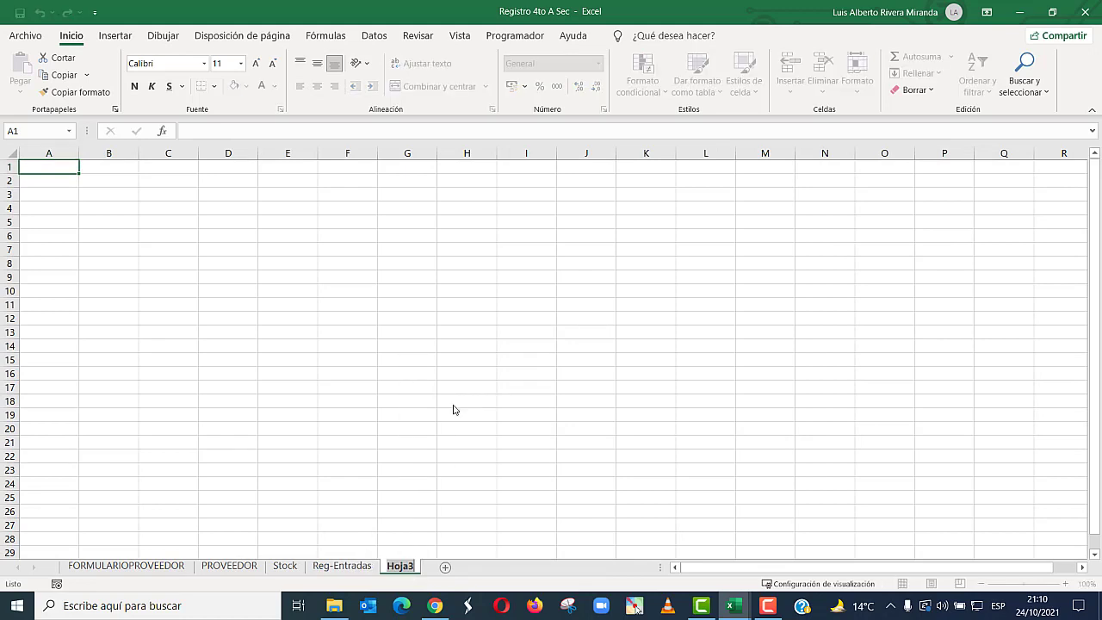
{"action": "type", "text": "ENTRDAS"}
{"action": "key", "text": "BackSpace"}
{"action": "key", "text": "BackSpace"}
{"action": "key", "text": "BackSpace"}
{"action": "type", "text": "ADAS"}
{"action": "key", "text": "Return"}
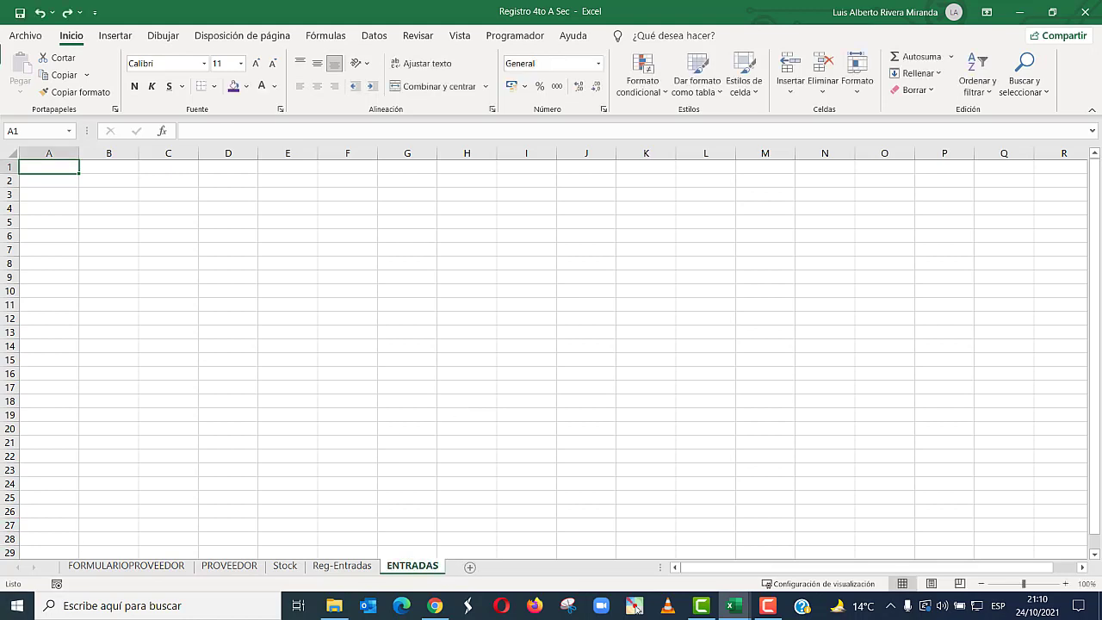
- Paste the Codigo-to-Costo header row from the demo workbook at B2 of ENTRADAS with source column widths, and compare it with the Reg-Entradas form
{"action": "left_click", "coordinate": [636, 608]}
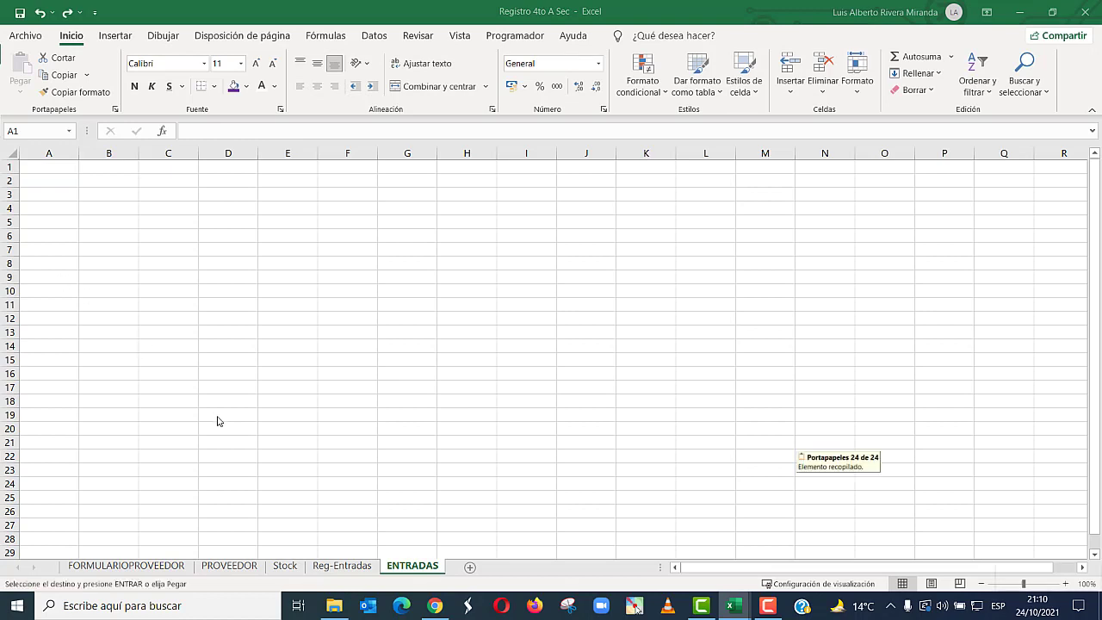
{"action": "left_click", "coordinate": [128, 183]}
{"action": "scroll", "coordinate": [128, 184], "scroll_direction": "up", "scroll_amount": 4}
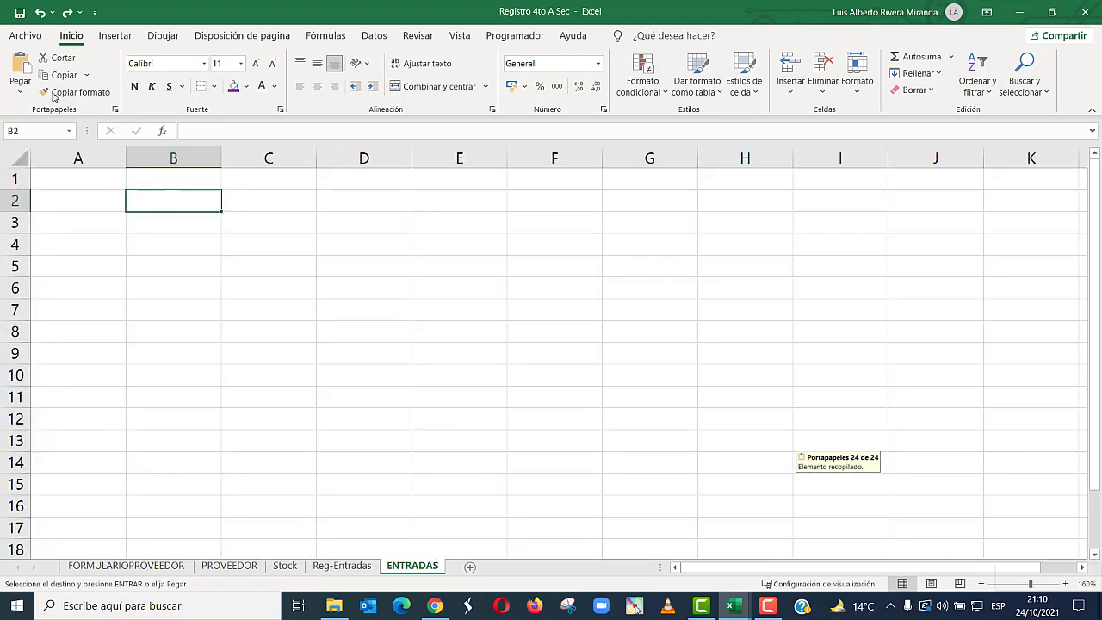
{"action": "left_click", "coordinate": [19, 89]}
{"action": "left_click", "coordinate": [58, 158]}
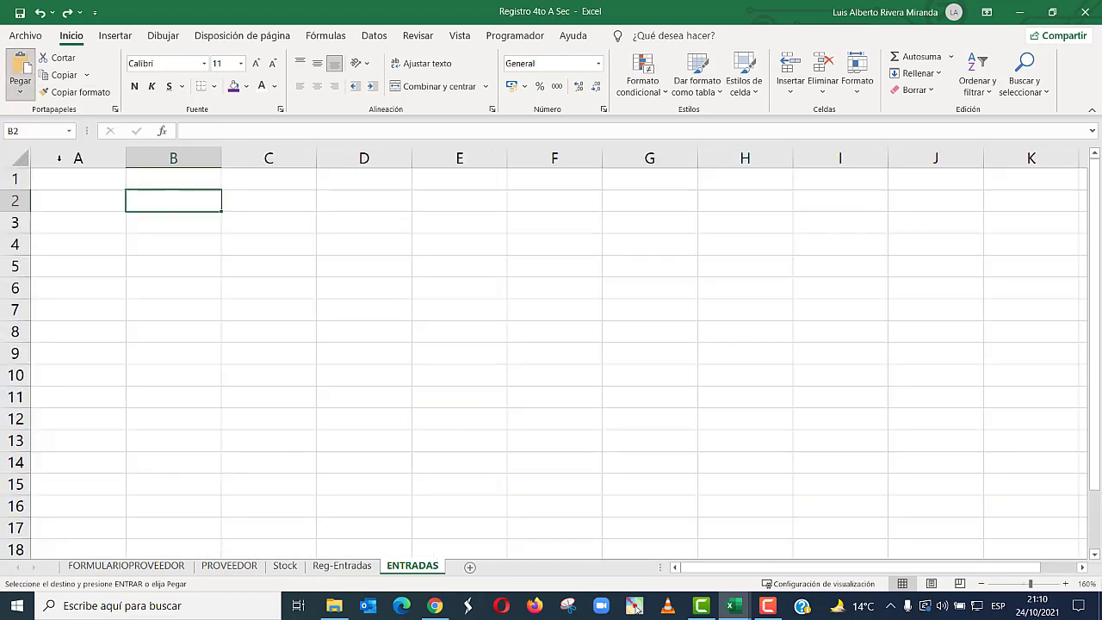
{"action": "left_click", "coordinate": [385, 331]}
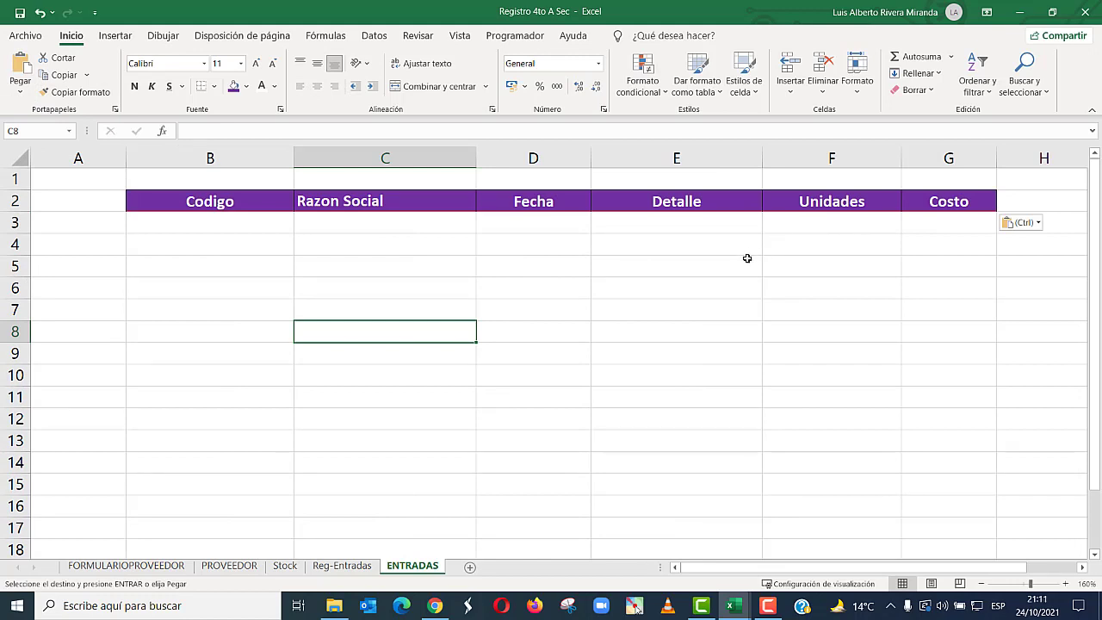
{"action": "left_click", "coordinate": [678, 267]}
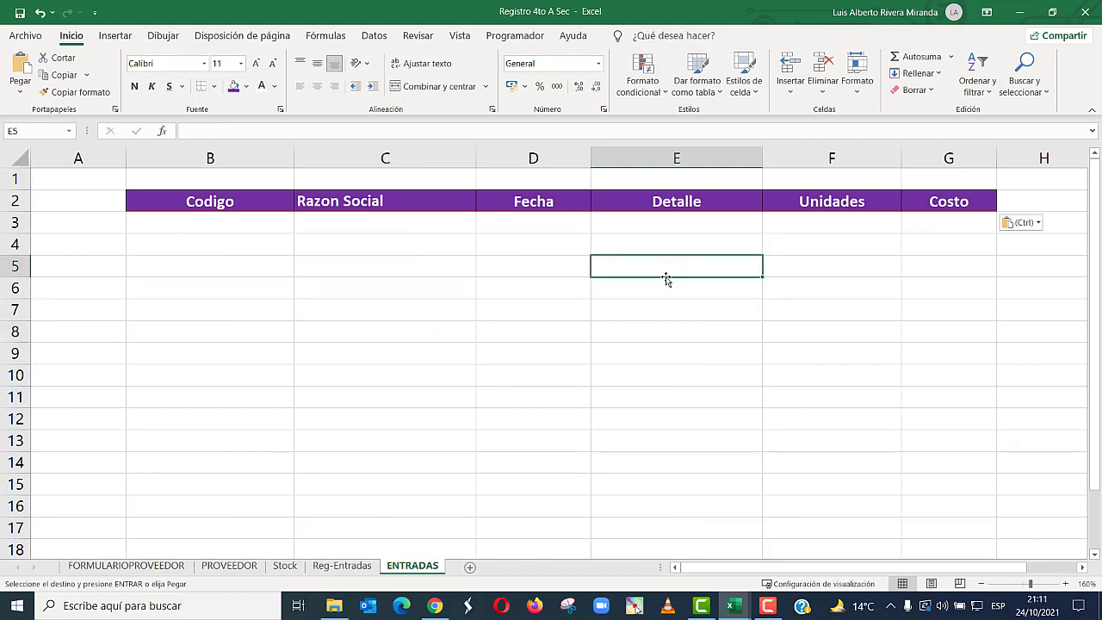
{"action": "key", "text": "Escape"}
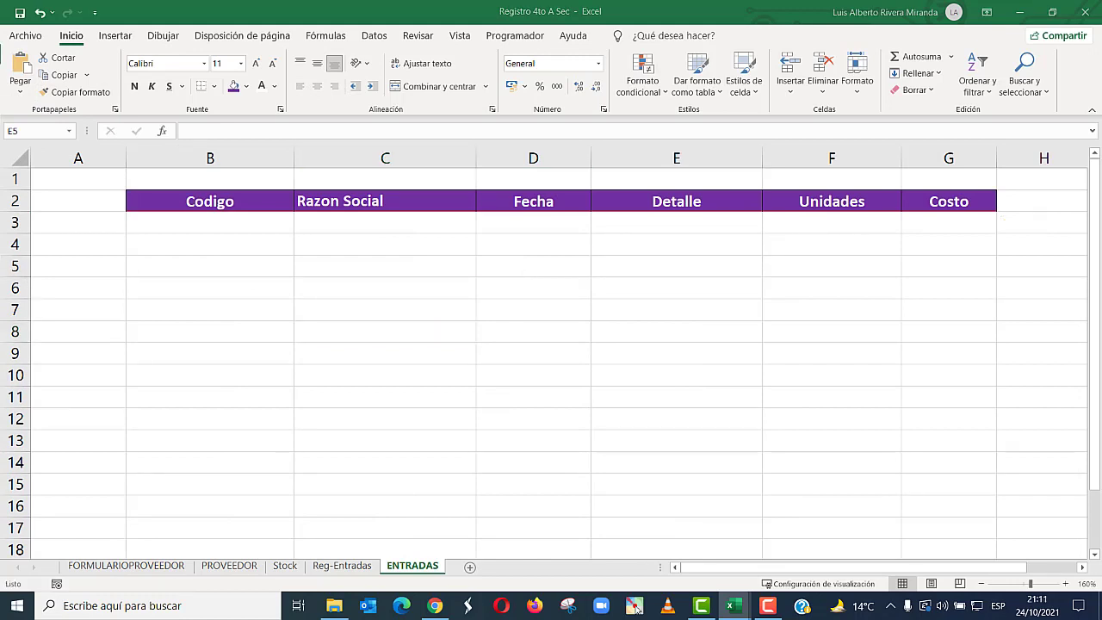
{"action": "left_click", "coordinate": [349, 567]}
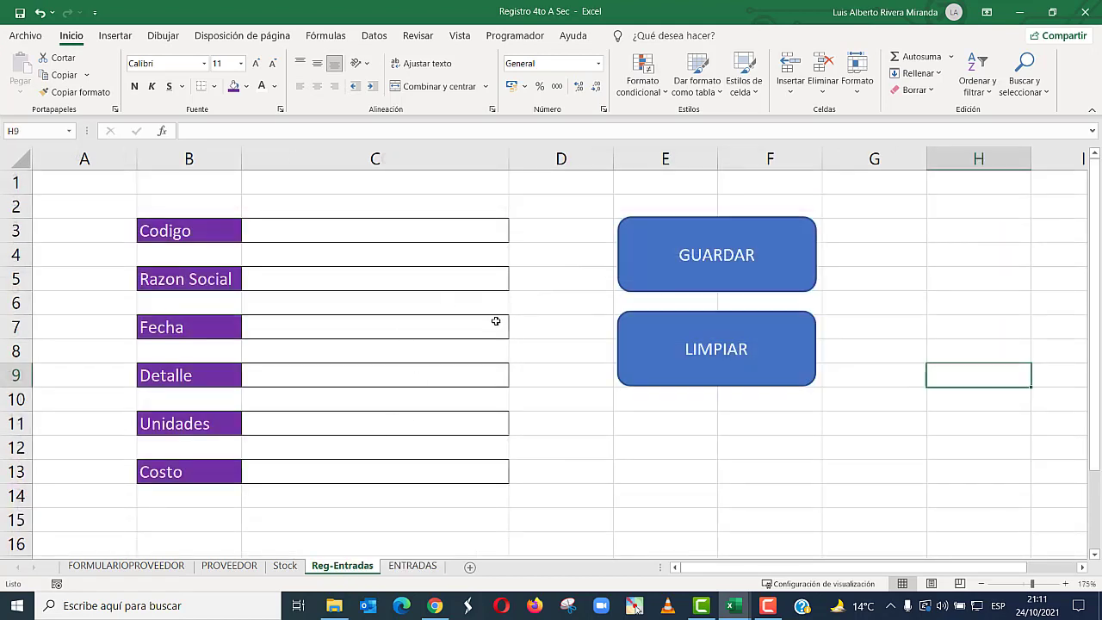
{"action": "left_click", "coordinate": [420, 566]}
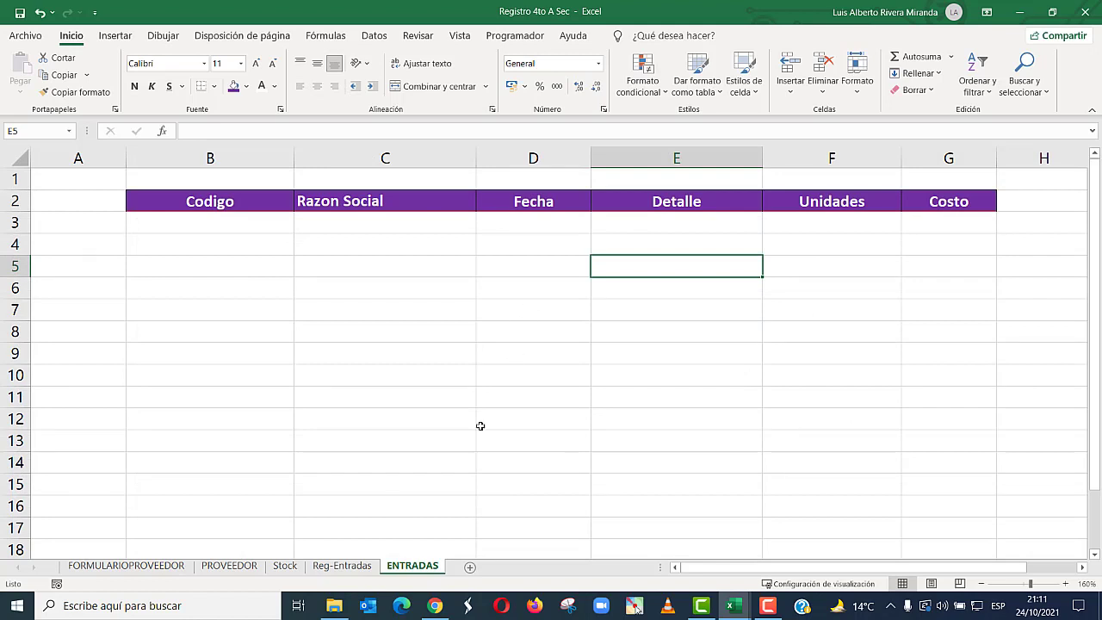
- Create a copy of the Reg-Entradas sheet at the end of the workbook
{"action": "left_click", "coordinate": [351, 567]}
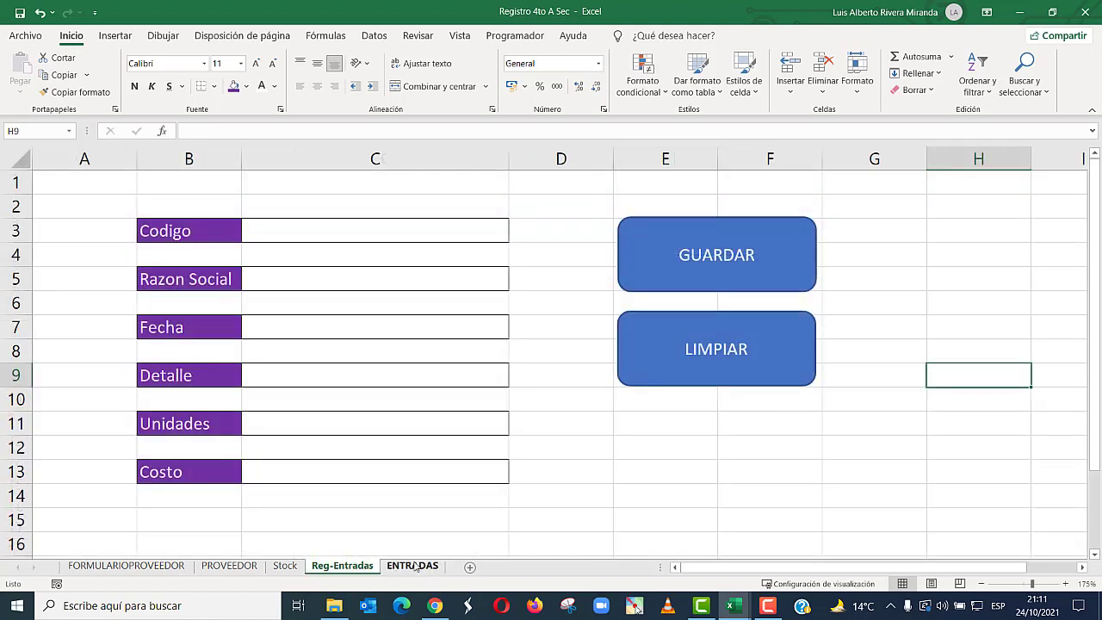
{"action": "right_click", "coordinate": [369, 562]}
{"action": "left_click", "coordinate": [429, 427]}
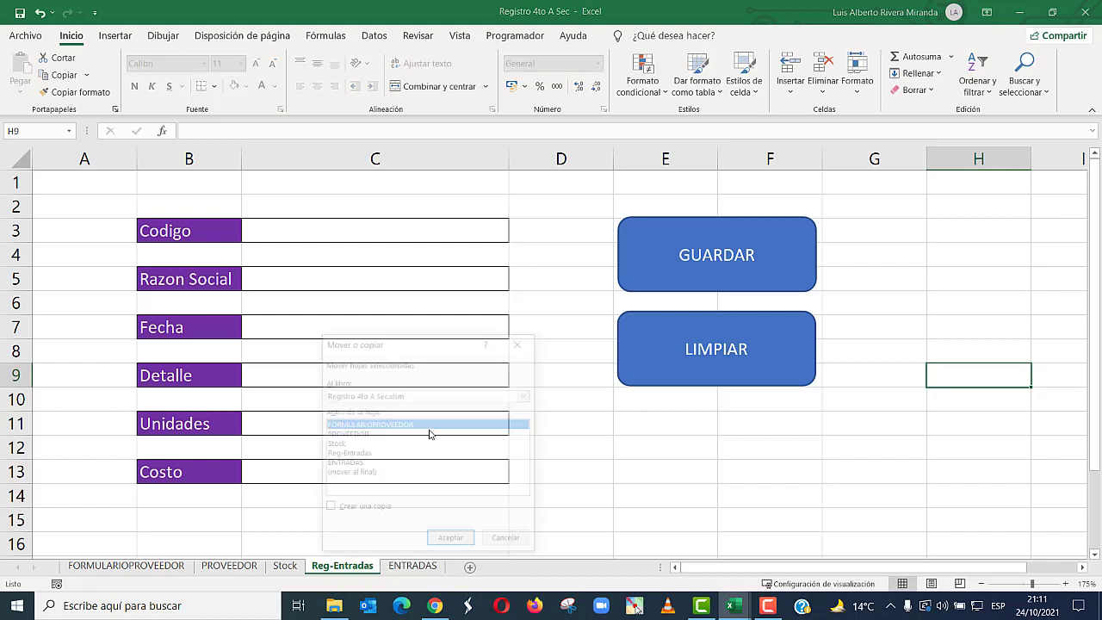
{"action": "left_click", "coordinate": [364, 473]}
{"action": "left_click", "coordinate": [356, 510]}
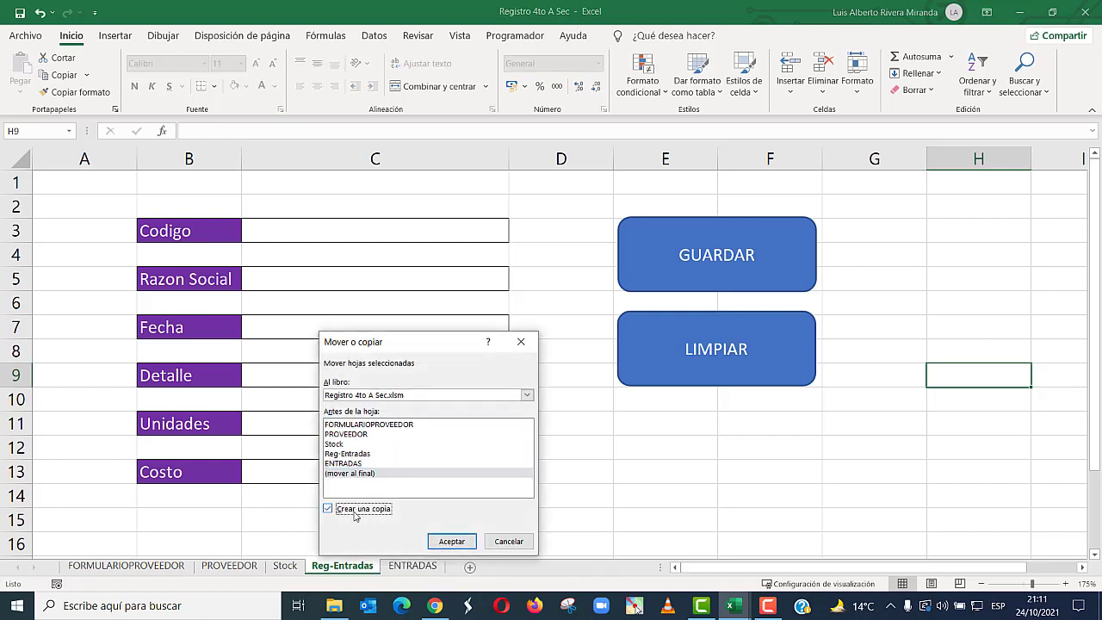
{"action": "left_click", "coordinate": [449, 541]}
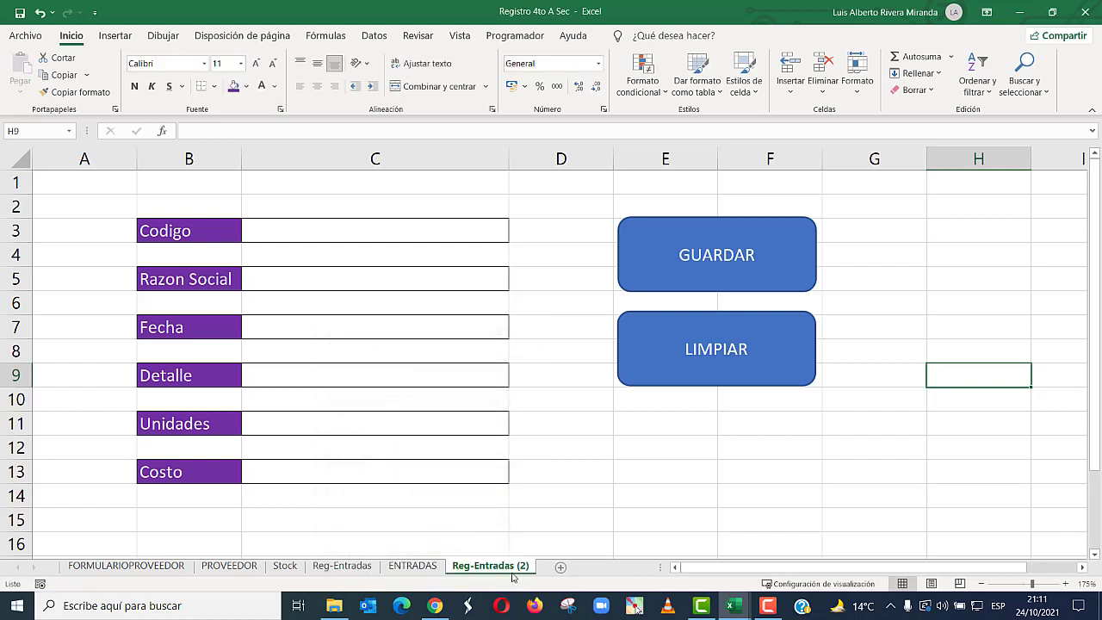
- Rename the copied Reg-Entradas form sheet as Reg-Salidas
{"action": "right_click", "coordinate": [515, 571]}
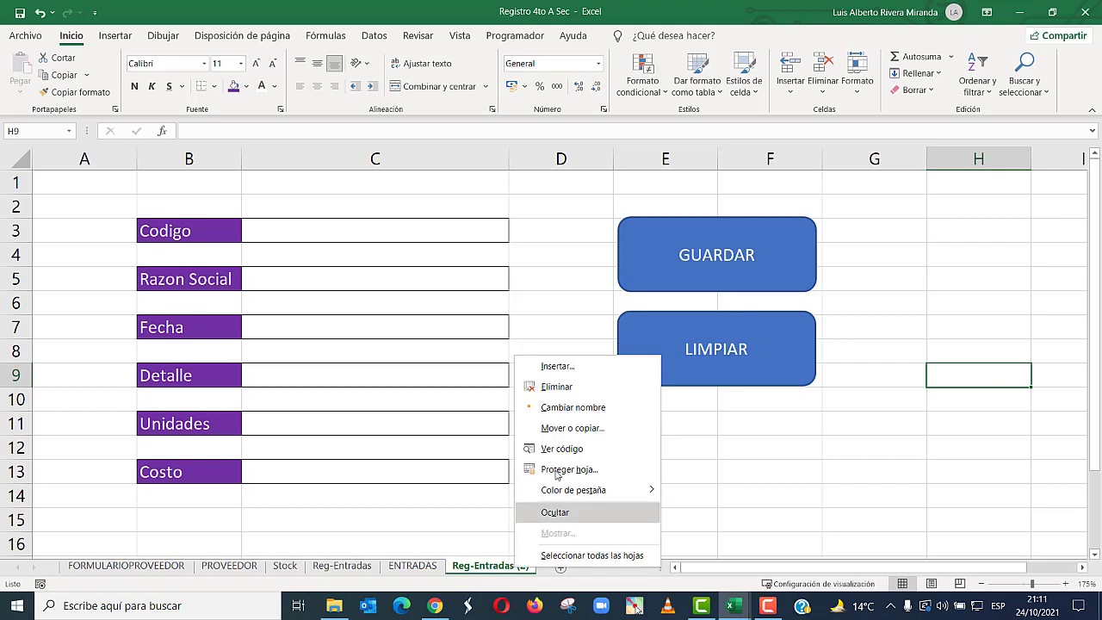
{"action": "left_click", "coordinate": [564, 412]}
{"action": "key", "text": "End"}
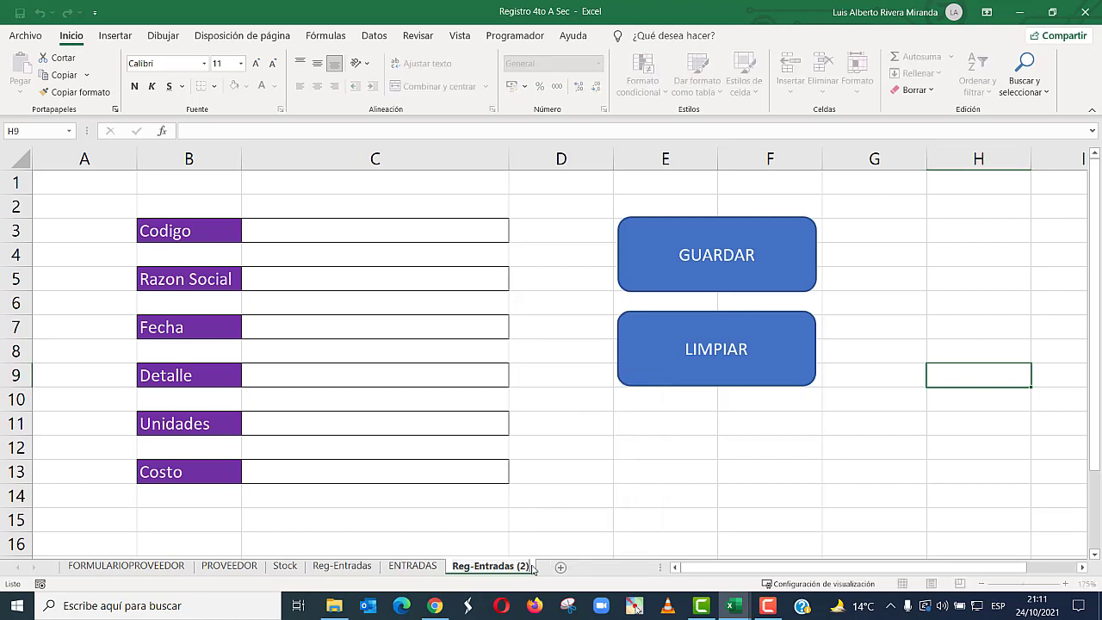
{"action": "key", "text": "BackSpace"}
{"action": "key", "text": "BackSpace"}
{"action": "key", "text": "BackSpace"}
{"action": "key", "text": "BackSpace"}
{"action": "key", "text": "BackSpace"}
{"action": "key", "text": "BackSpace"}
{"action": "key", "text": "BackSpace"}
{"action": "key", "text": "BackSpace"}
{"action": "key", "text": "BackSpace"}
{"action": "key", "text": "BackSpace"}
{"action": "key", "text": "BackSpace"}
{"action": "key", "text": "BackSpace"}
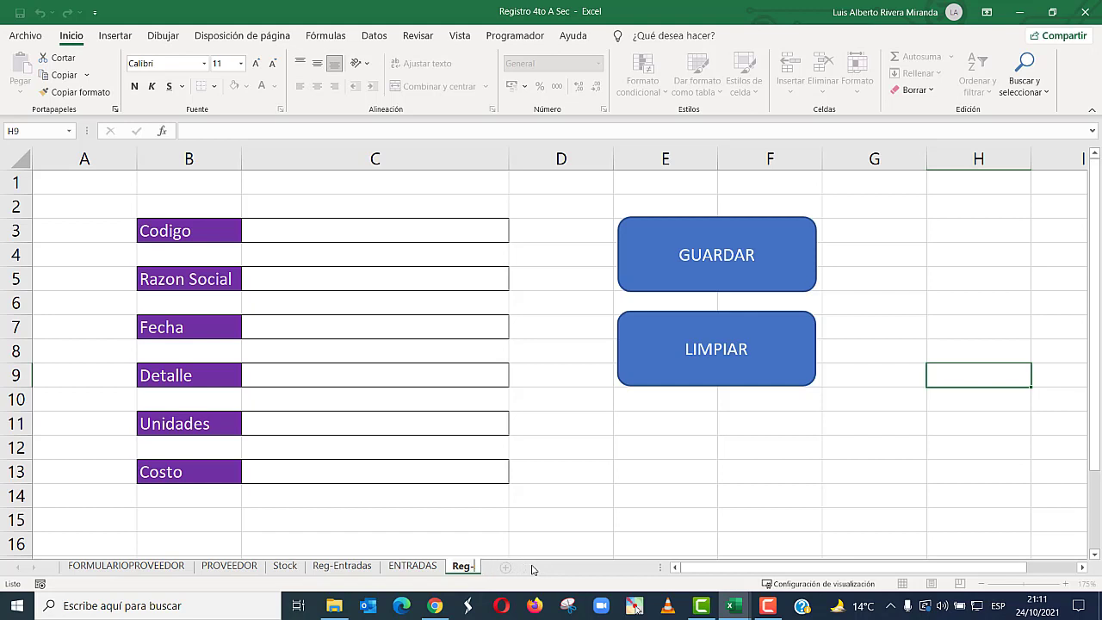
{"action": "type", "text": "SA"}
{"action": "key", "text": "BackSpace"}
{"action": "type", "text": "alidas"}
{"action": "key", "text": "Return"}
- Create a copy of the ENTRADAS sheet at the end of the workbook
{"action": "right_click", "coordinate": [426, 570]}
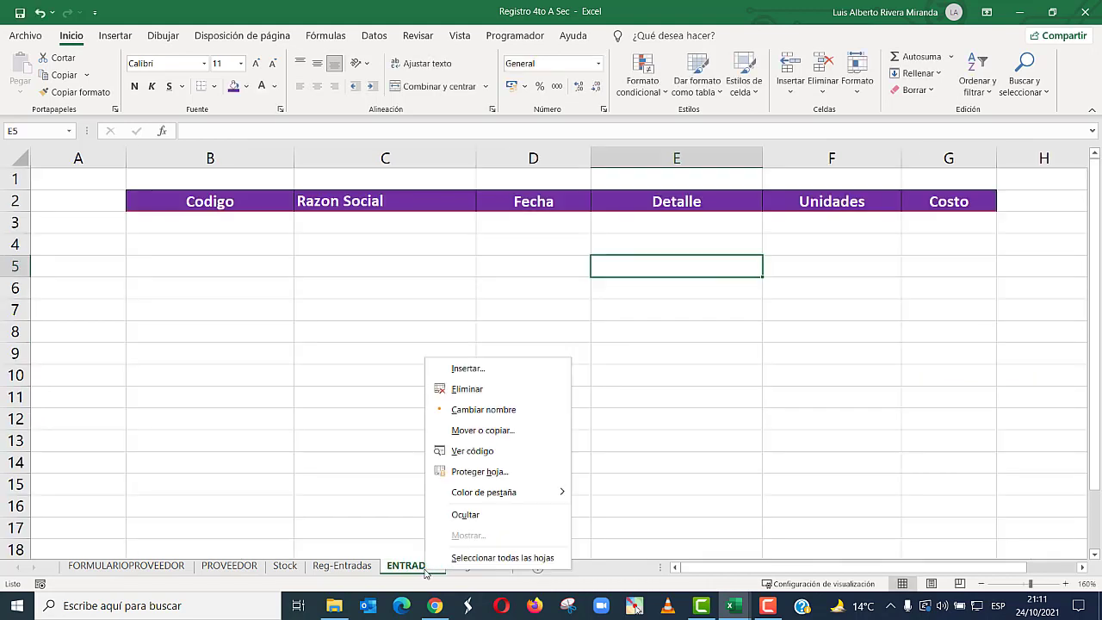
{"action": "left_click", "coordinate": [480, 433]}
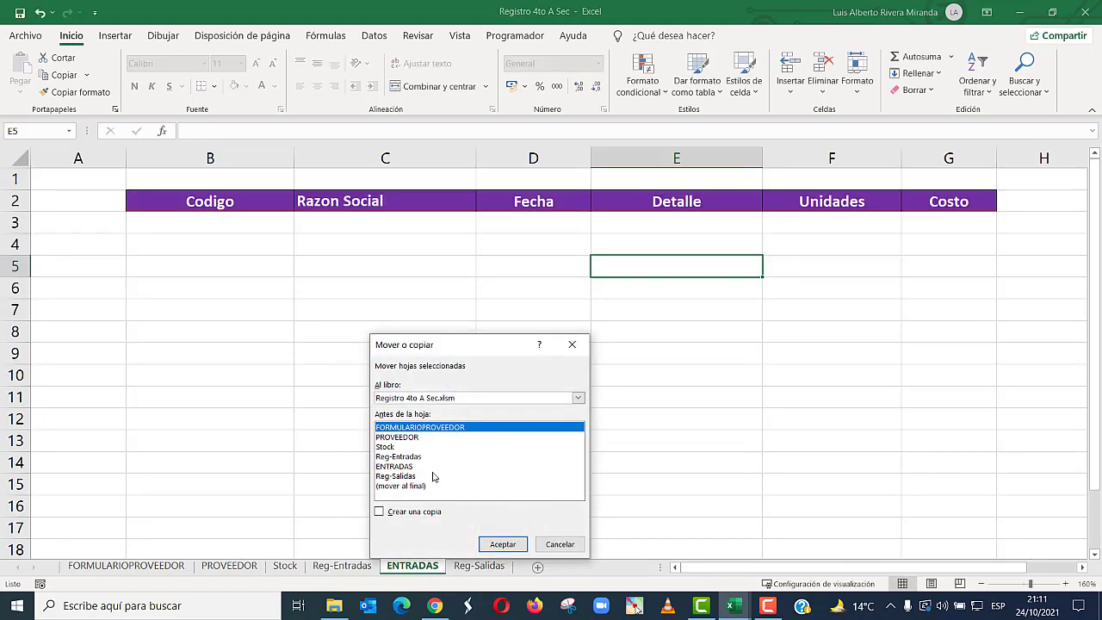
{"action": "left_click", "coordinate": [405, 486]}
{"action": "left_click", "coordinate": [379, 512]}
{"action": "left_click", "coordinate": [503, 544]}
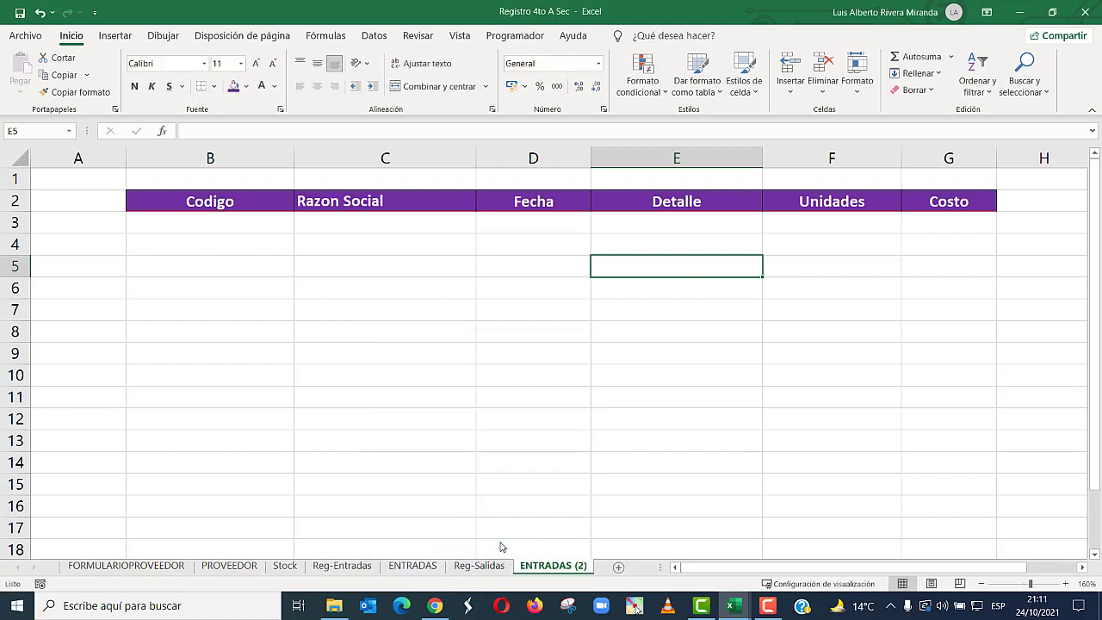
- Rename the copied ENTRADAS sheet as SALIDAS and check the Reg-Salidas form
{"action": "right_click", "coordinate": [553, 568]}
{"action": "left_click", "coordinate": [616, 415]}
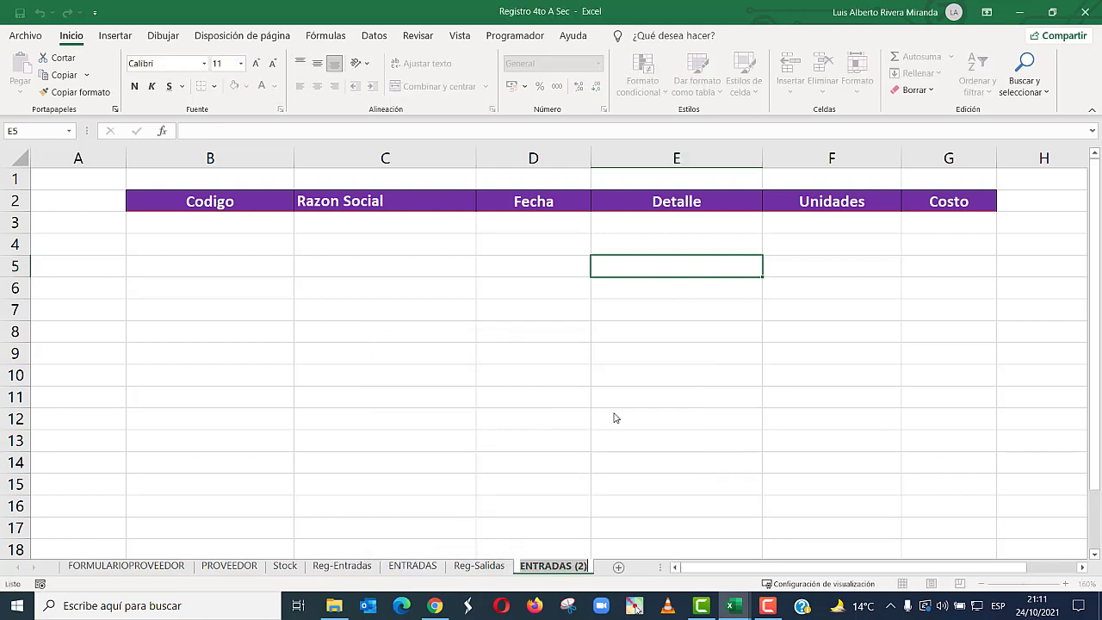
{"action": "type", "text": "SALIUDA"}
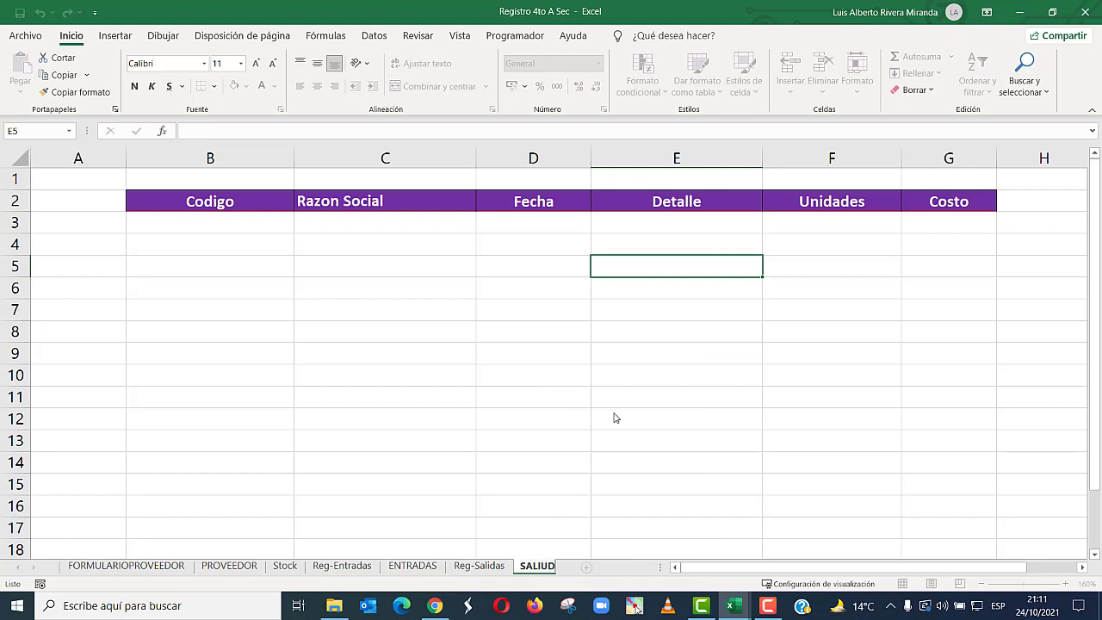
{"action": "key", "text": "BackSpace"}
{"action": "key", "text": "BackSpace"}
{"action": "key", "text": "BackSpace"}
{"action": "type", "text": "DAS"}
{"action": "key", "text": "Return"}
{"action": "left_click", "coordinate": [613, 411]}
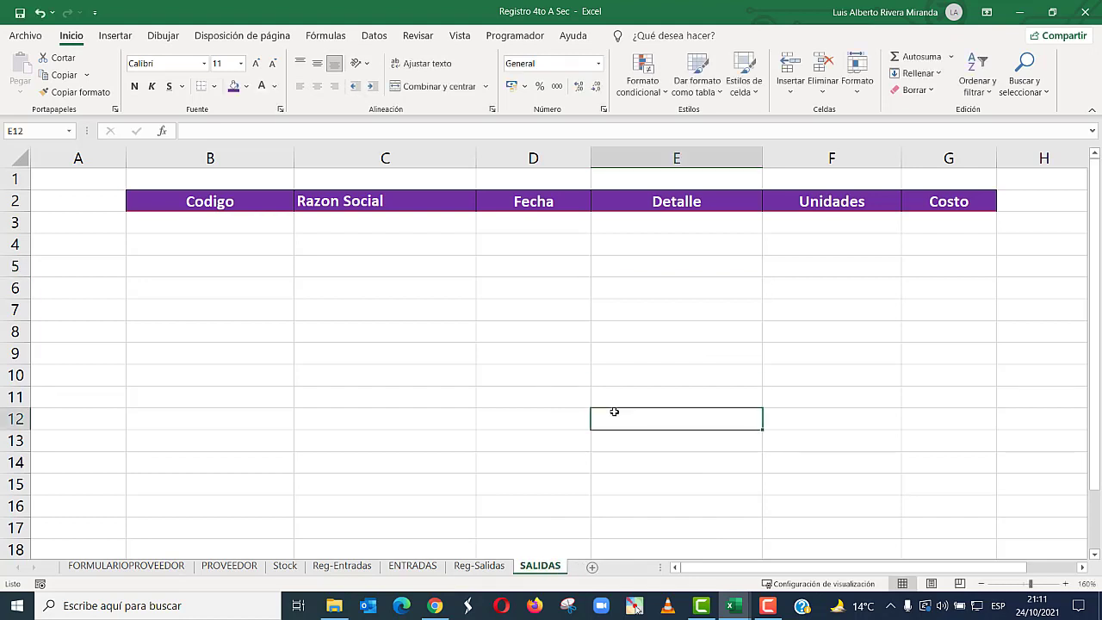
{"action": "left_click", "coordinate": [479, 567]}
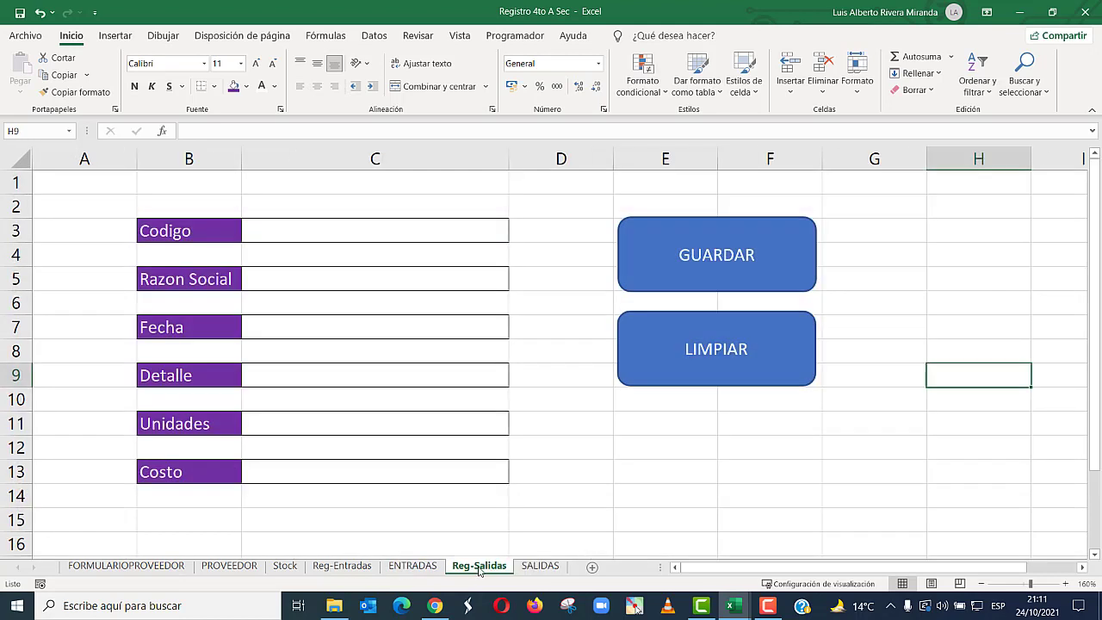
{"action": "left_click", "coordinate": [570, 465]}
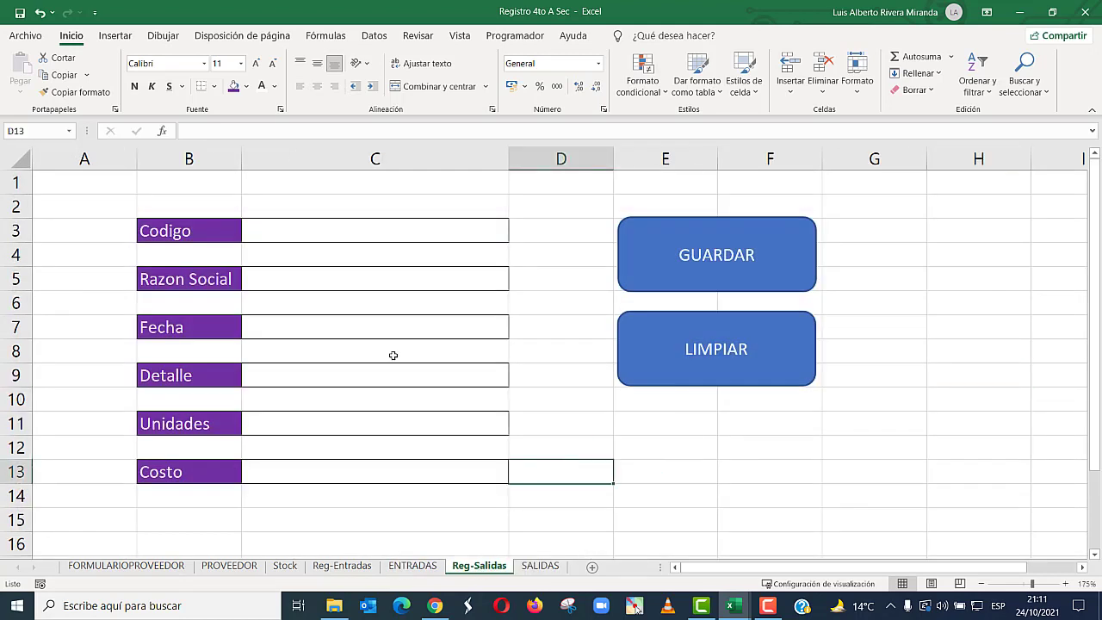
- Start a SI.ERROR formula in the Razon Social cell C5 of Reg-Entradas, nesting BUSCARV with C3 as the lookup value
{"action": "left_click", "coordinate": [285, 566]}
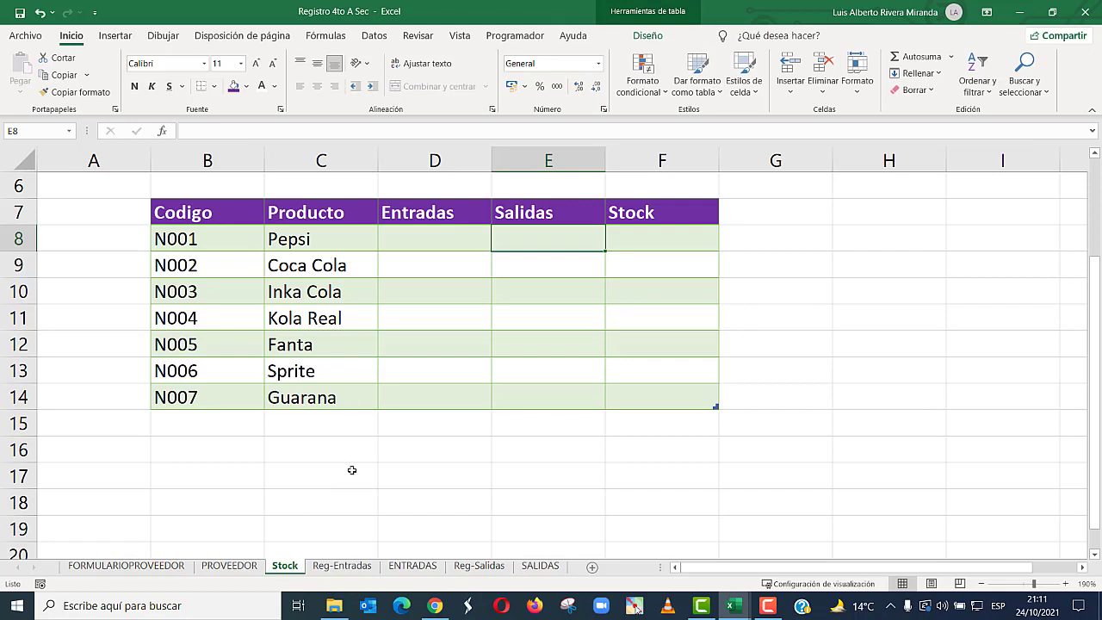
{"action": "left_click", "coordinate": [348, 569]}
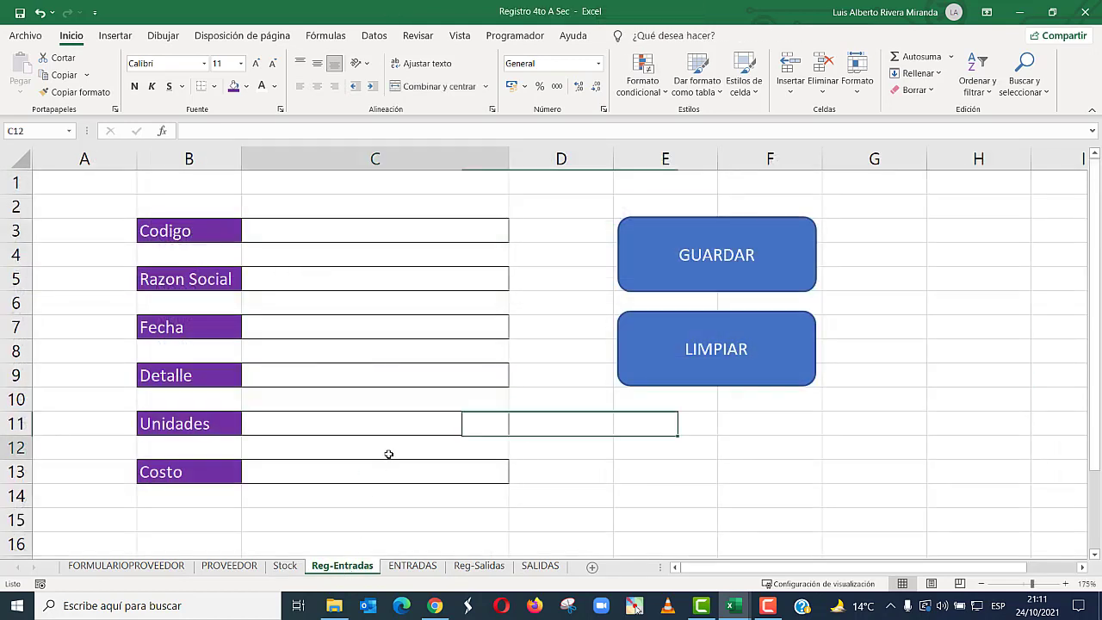
{"action": "left_click", "coordinate": [389, 452]}
{"action": "left_click", "coordinate": [345, 275]}
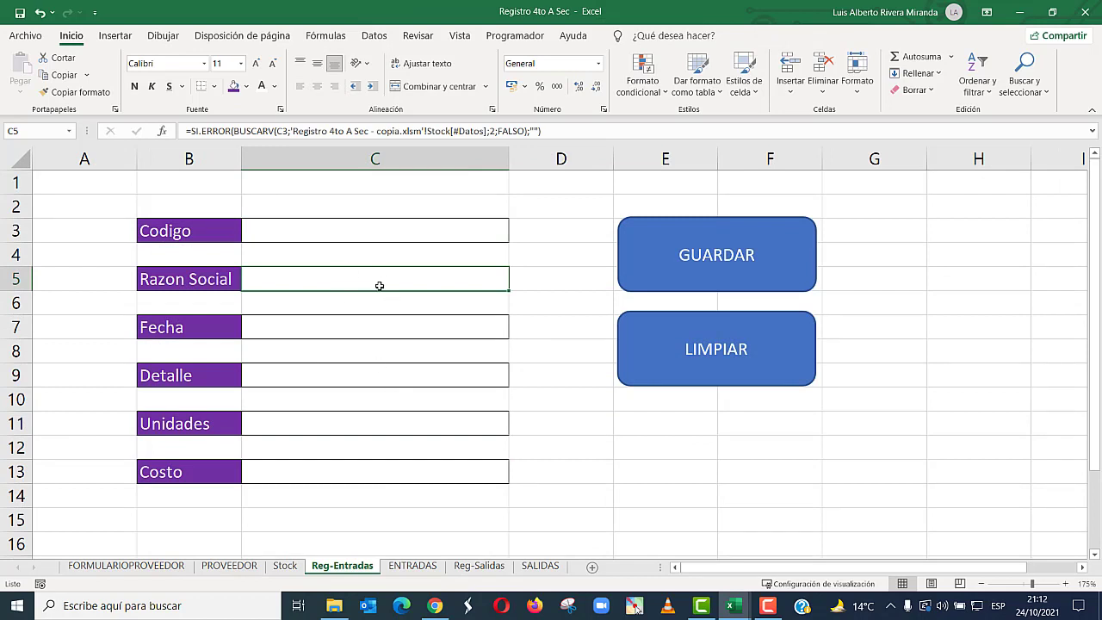
{"action": "type", "text": "="}
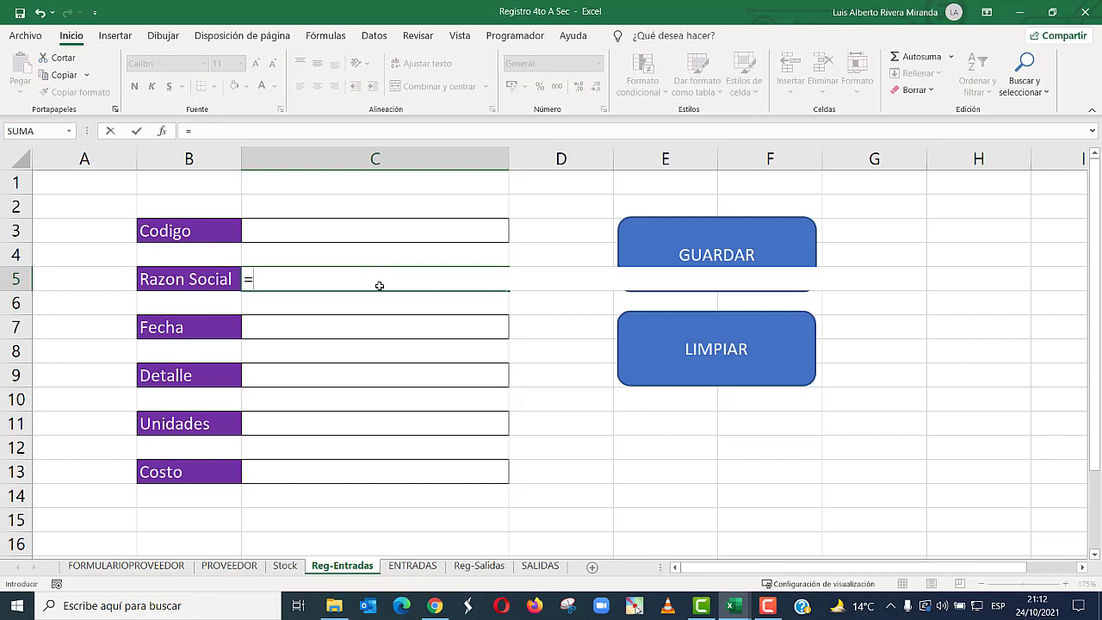
{"action": "type", "text": "SI"}
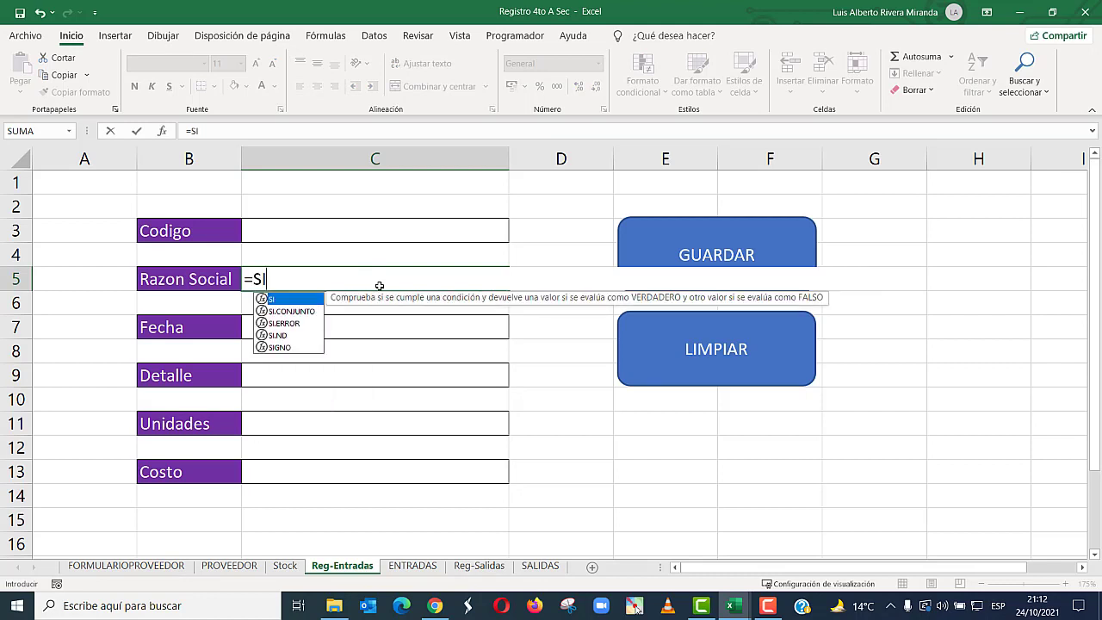
{"action": "key", "text": "Down"}
{"action": "key", "text": "Down"}
{"action": "key", "text": "Tab"}
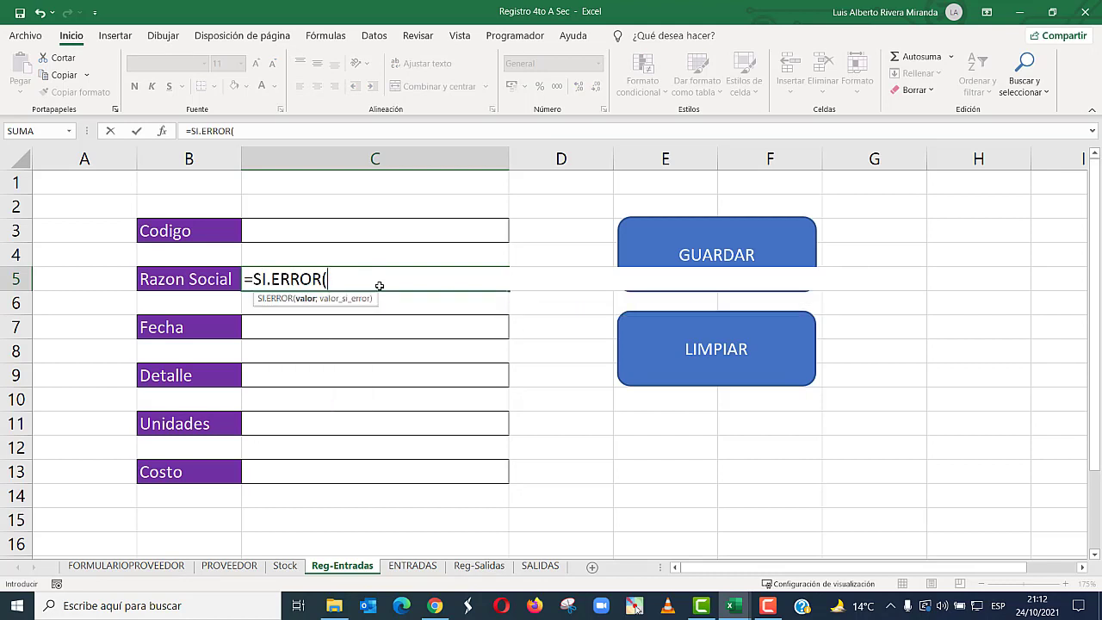
{"action": "type", "text": "BUSC"}
{"action": "key", "text": "Down"}
{"action": "key", "text": "Down"}
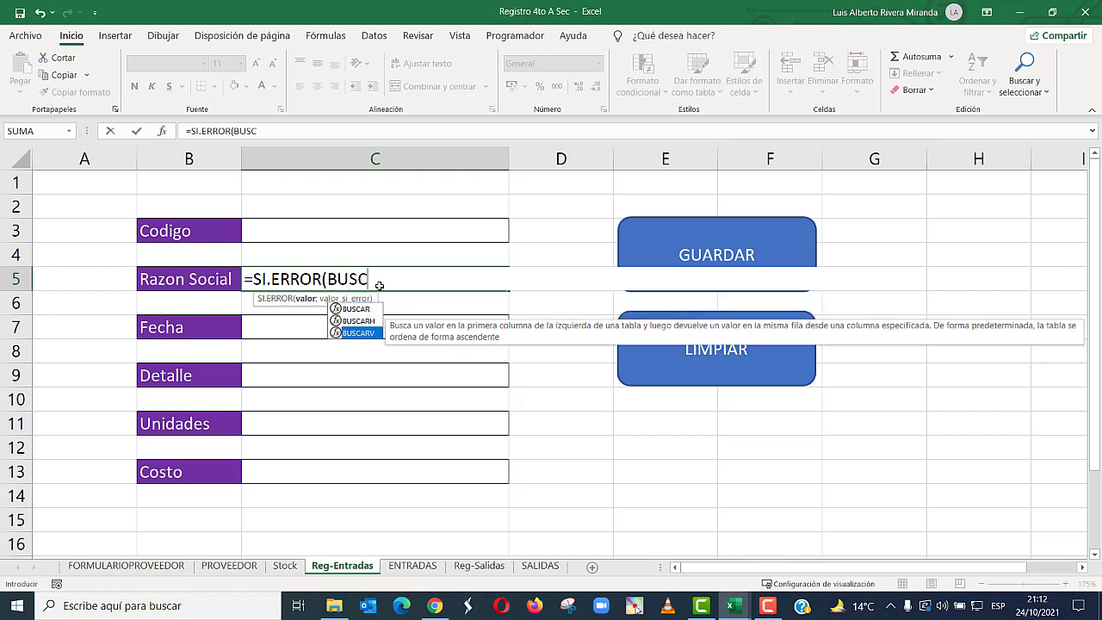
{"action": "key", "text": "Tab"}
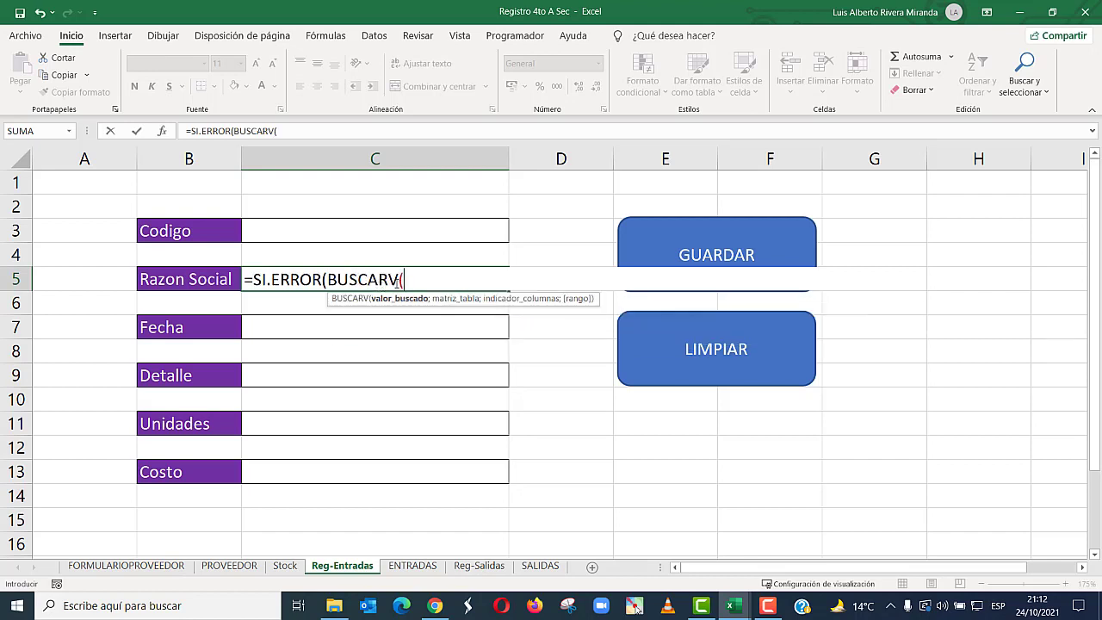
{"action": "left_click", "coordinate": [352, 231]}
{"action": "type", "text": ";"}
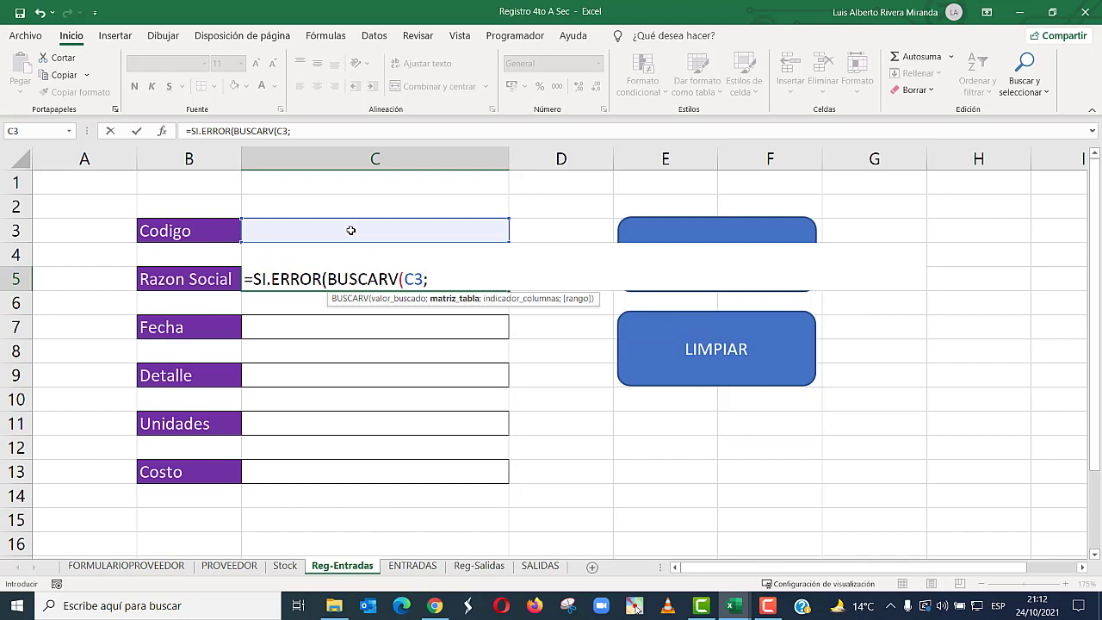
- Try to complete the BUSCARV formula with the whole Stock table Tabla1[#Todo], column 2 and FALSO for an exact match
{"action": "left_click", "coordinate": [285, 566]}
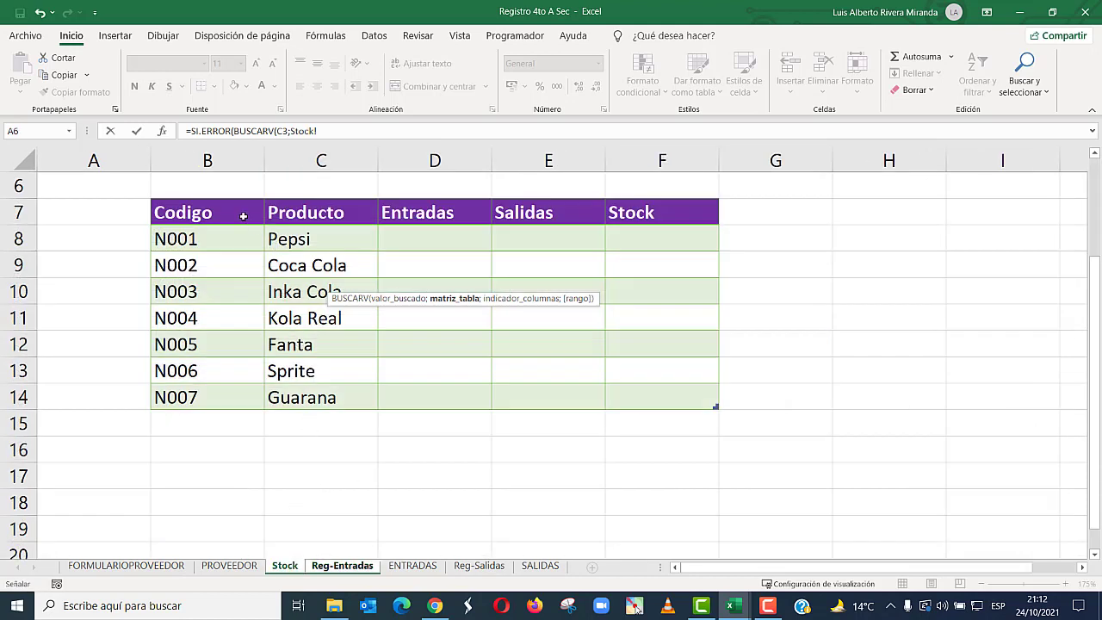
{"action": "left_click_drag", "start_coordinate": [244, 216], "coordinate": [708, 388]}
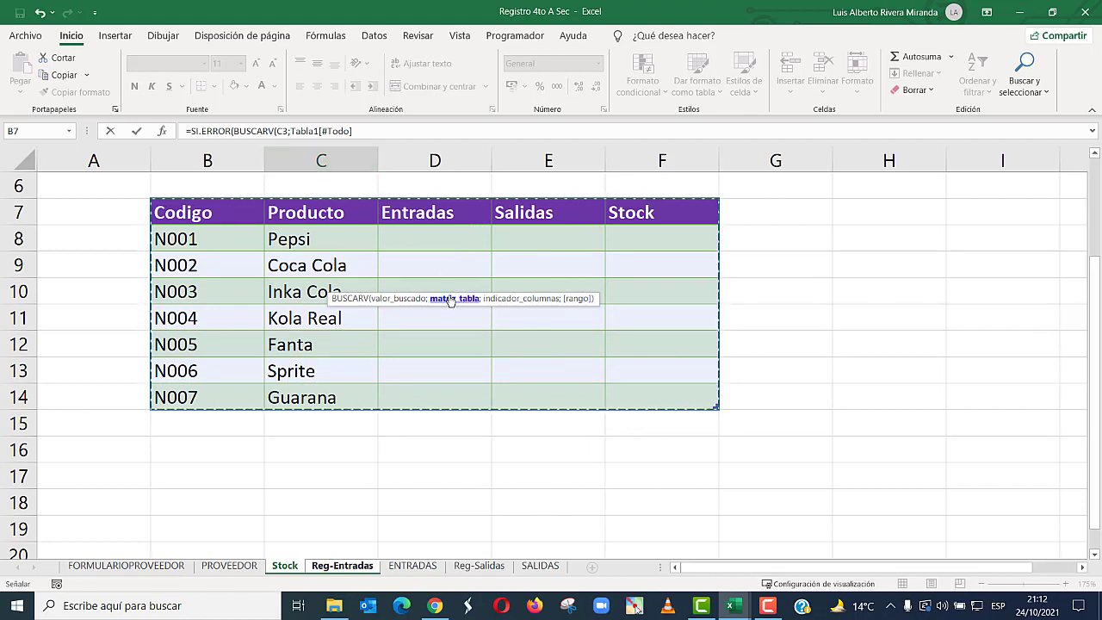
{"action": "type", "text": ";"}
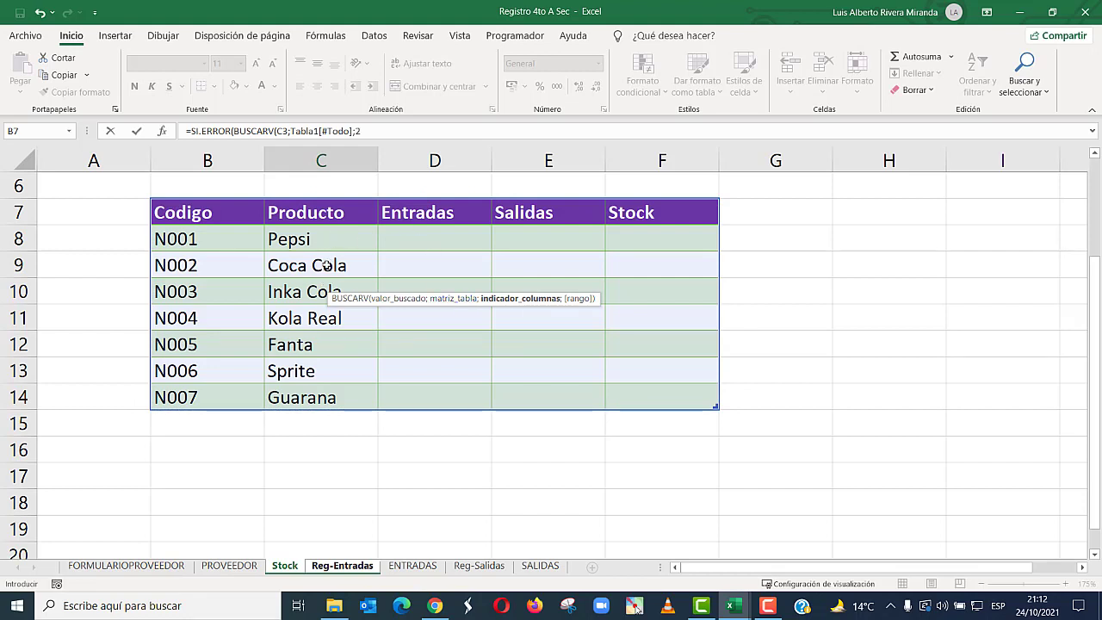
{"action": "type", "text": "2;"}
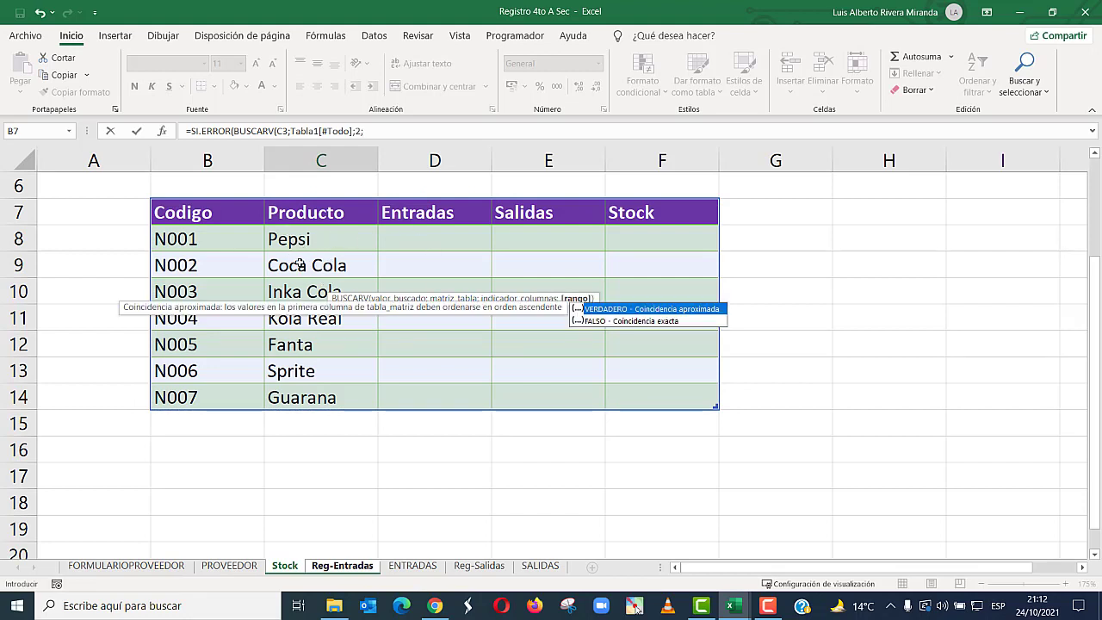
{"action": "double_click", "coordinate": [628, 321]}
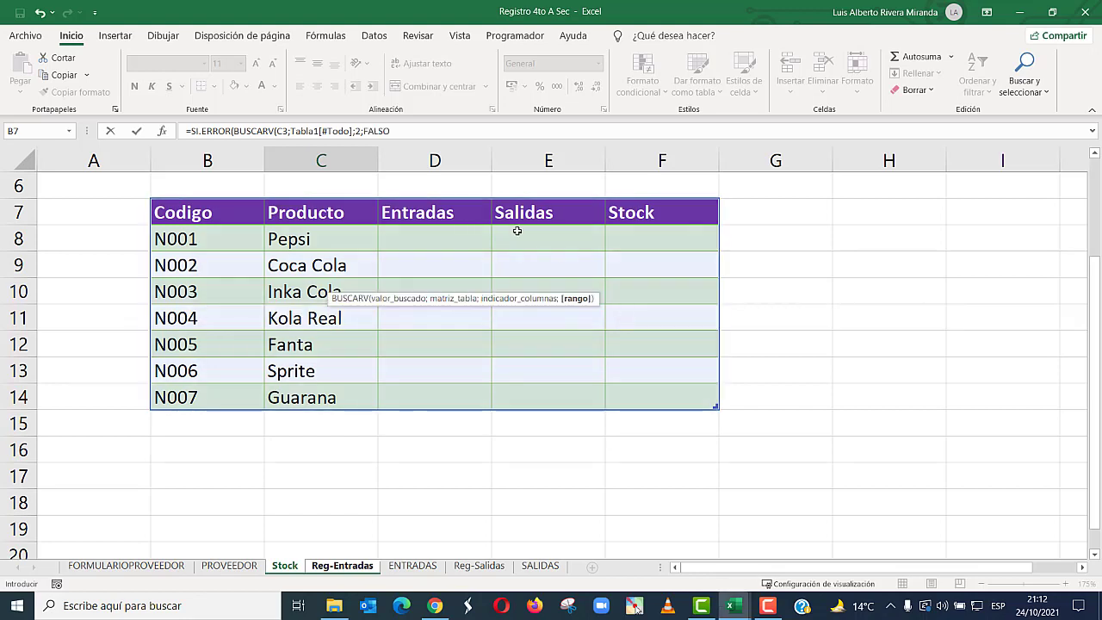
{"action": "left_click", "coordinate": [421, 133]}
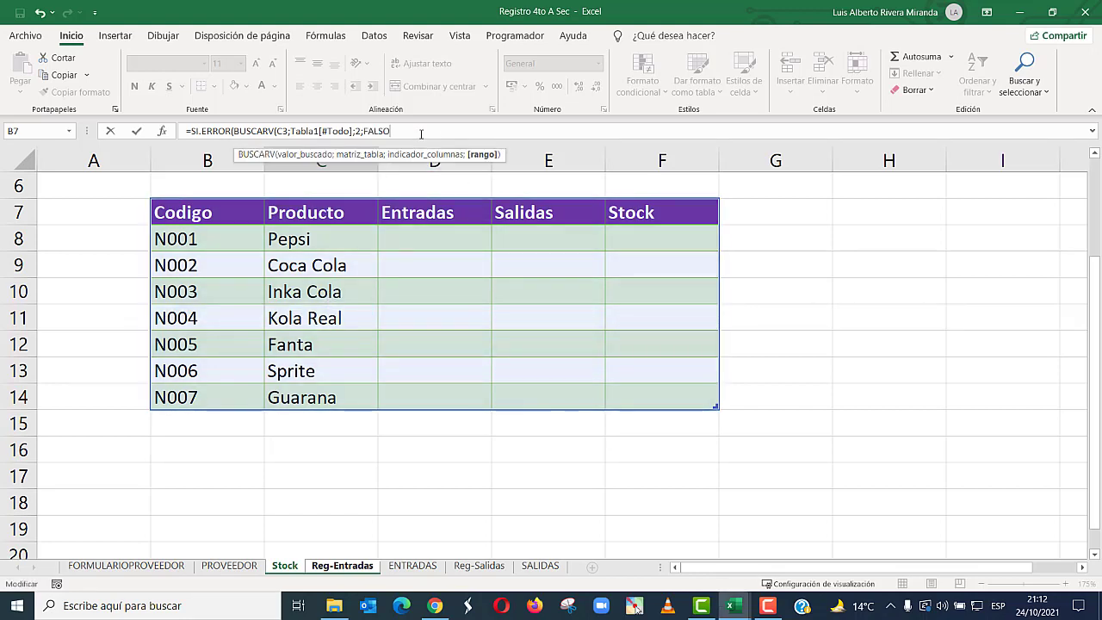
{"action": "key", "text": "Return"}
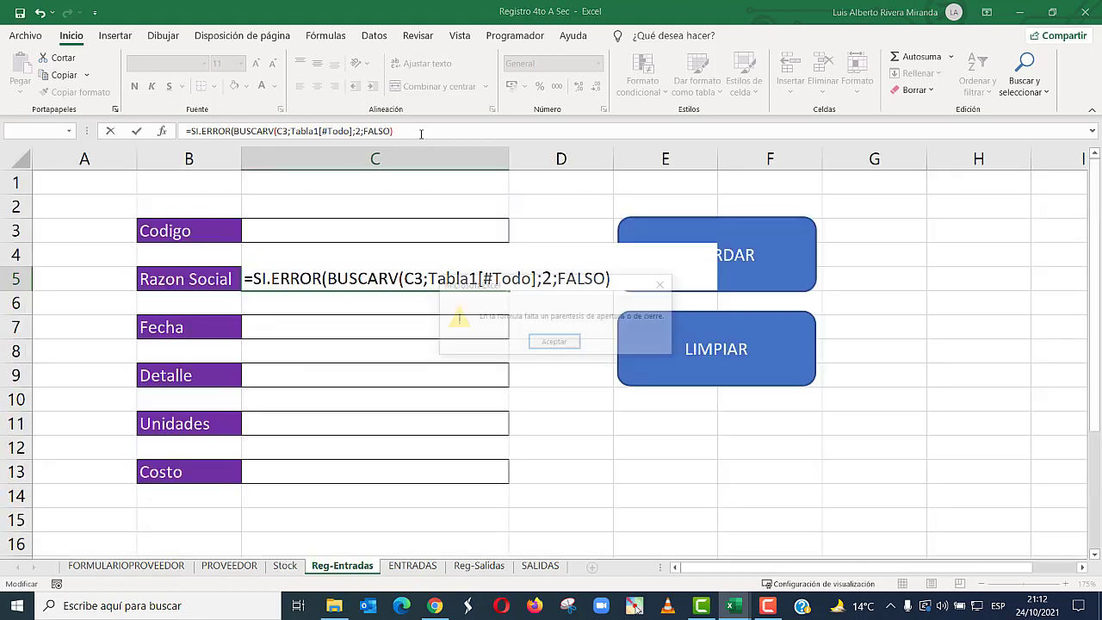
{"action": "left_click", "coordinate": [568, 343]}
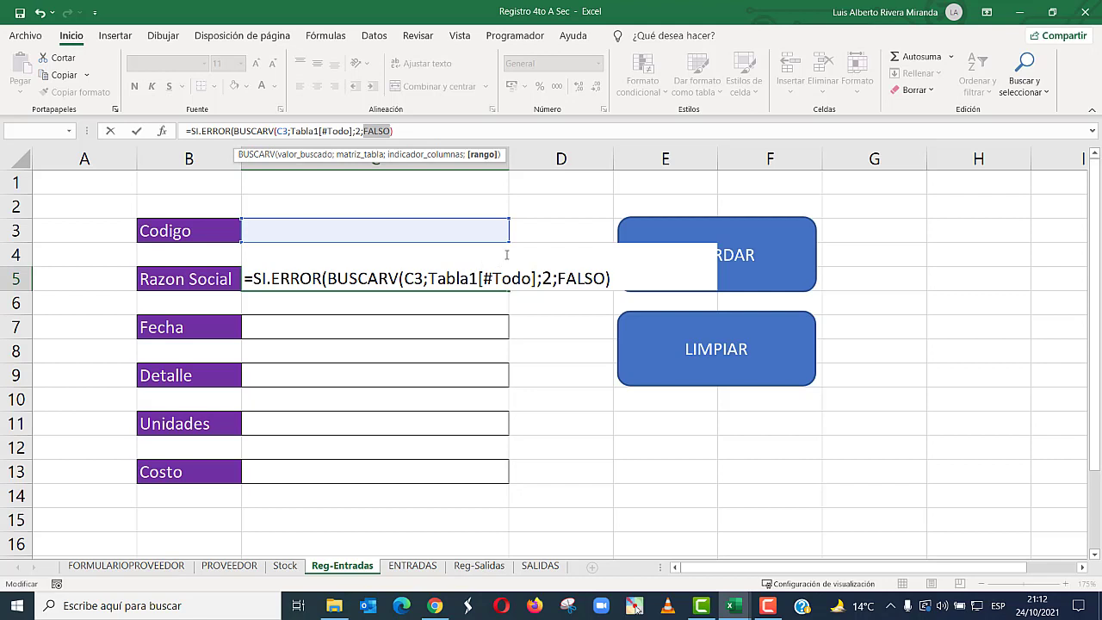
{"action": "left_click", "coordinate": [523, 355]}
- Try to name the Stock sheet's table range B7:F14 STOCK, and return to the Reg-Entradas form
{"action": "left_click", "coordinate": [285, 566]}
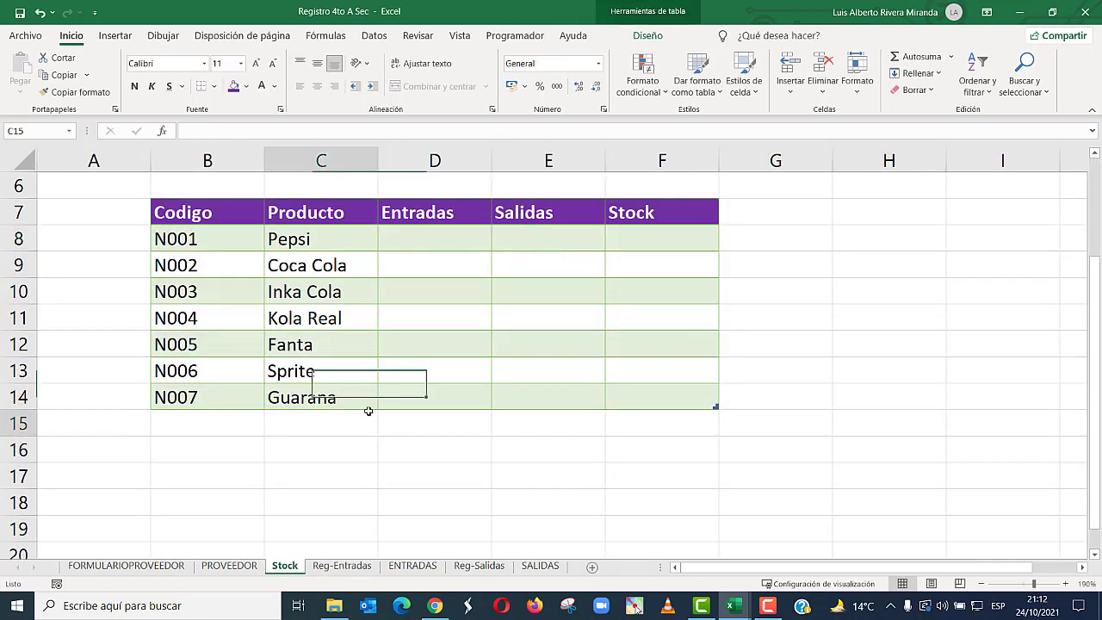
{"action": "left_click", "coordinate": [345, 422]}
{"action": "left_click_drag", "start_coordinate": [182, 212], "coordinate": [661, 399]}
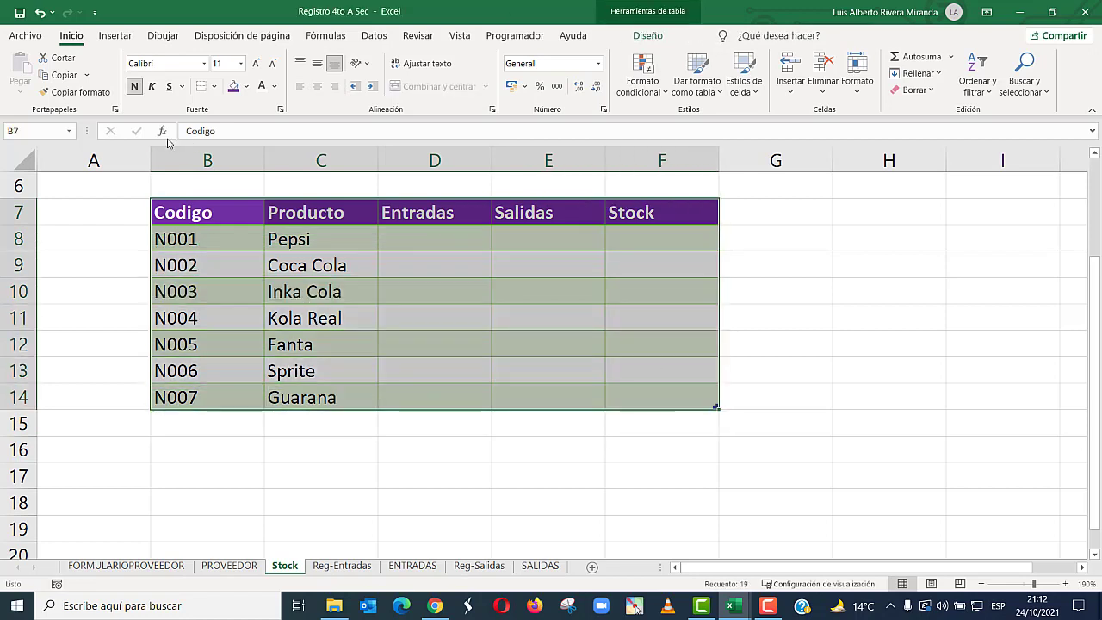
{"action": "left_click", "coordinate": [52, 131]}
{"action": "type", "text": "STOCK"}
{"action": "key", "text": "Escape"}
{"action": "left_click", "coordinate": [343, 300]}
{"action": "left_click", "coordinate": [368, 568]}
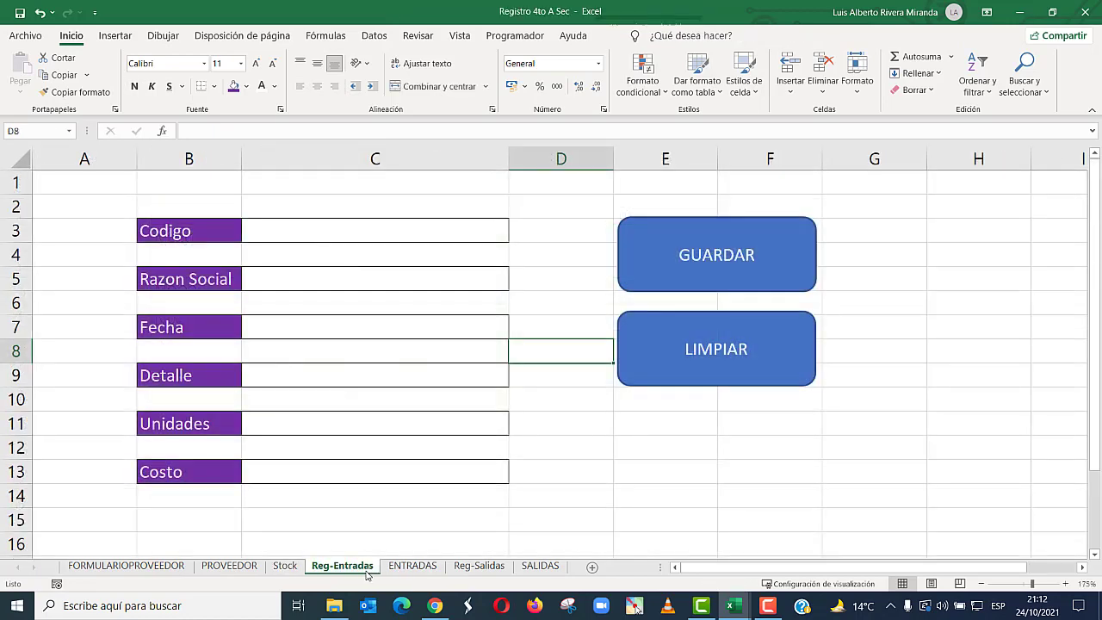
- Restart the Razon Social formula in C5 of Reg-Entradas with SI.ERROR, nesting BUSCARV with Codigo cell C3 as the lookup value
{"action": "left_click", "coordinate": [331, 280]}
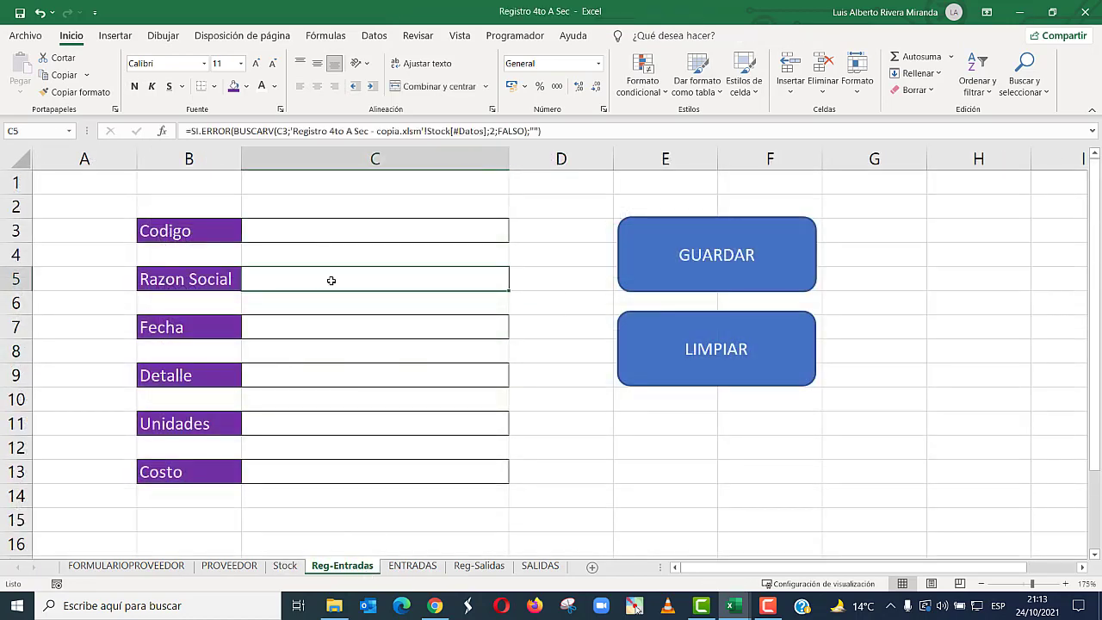
{"action": "type", "text": "=S"}
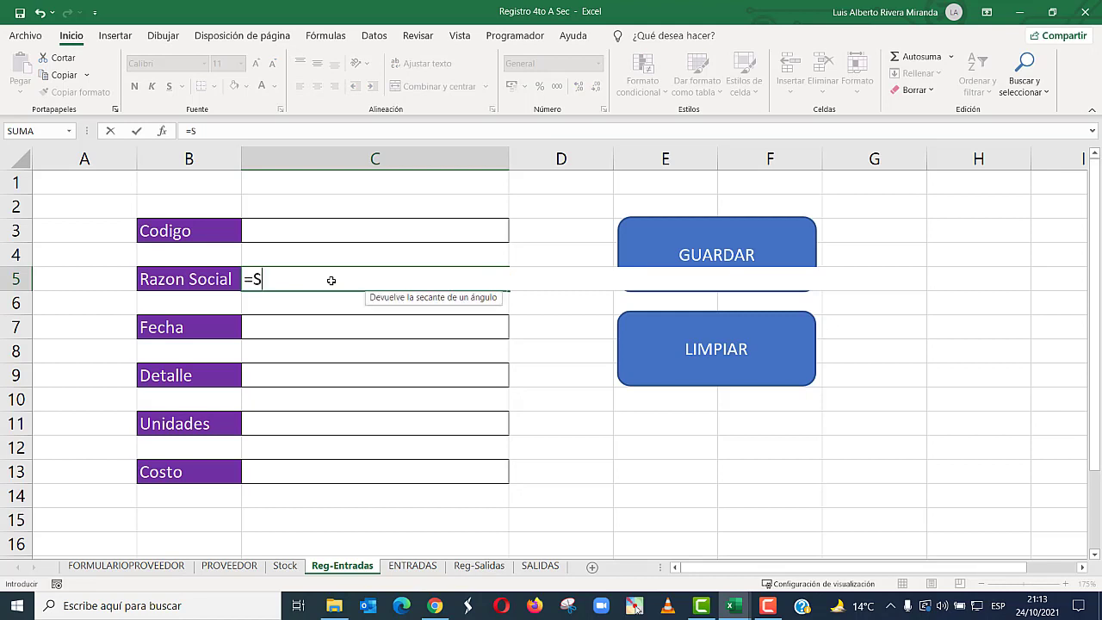
{"action": "type", "text": "I.E"}
{"action": "key", "text": "Tab"}
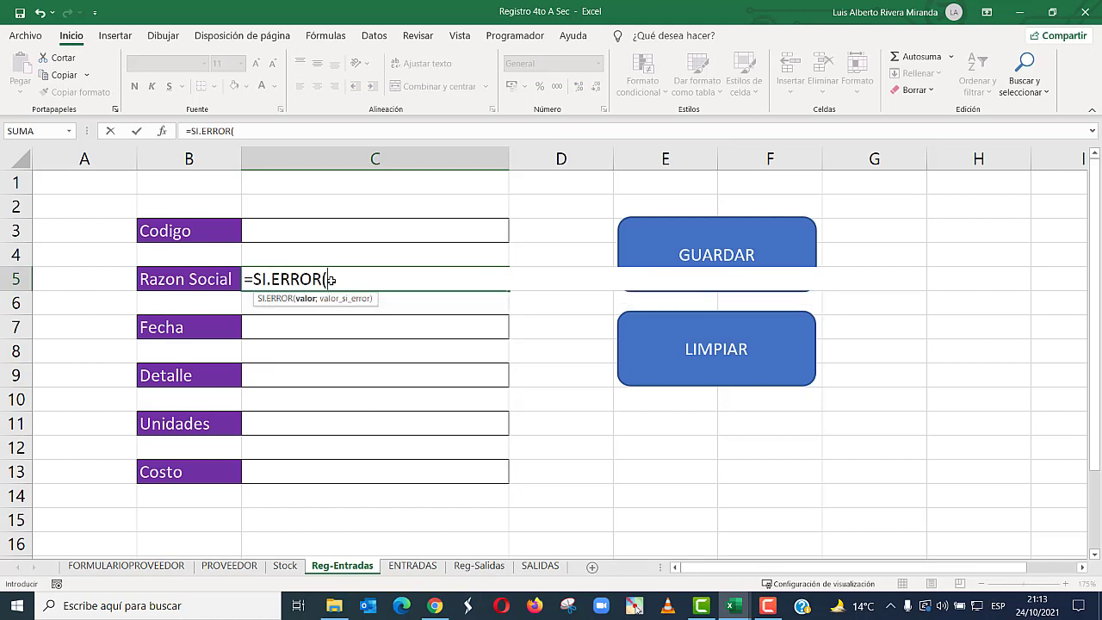
{"action": "type", "text": "BUSCARV"}
{"action": "key", "text": "Tab"}
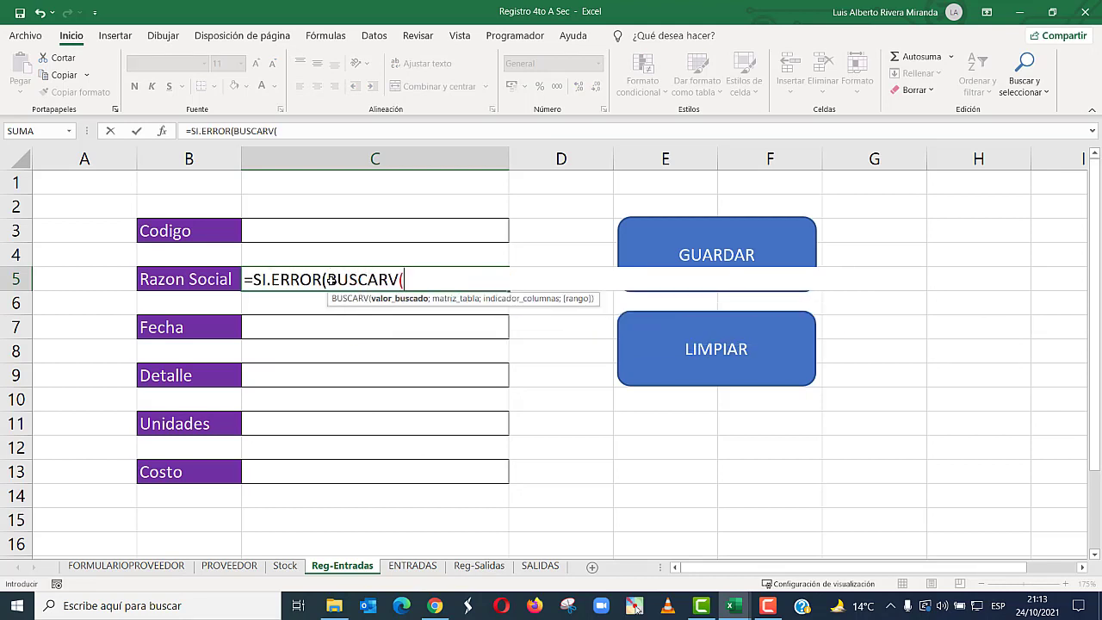
{"action": "left_click", "coordinate": [310, 226]}
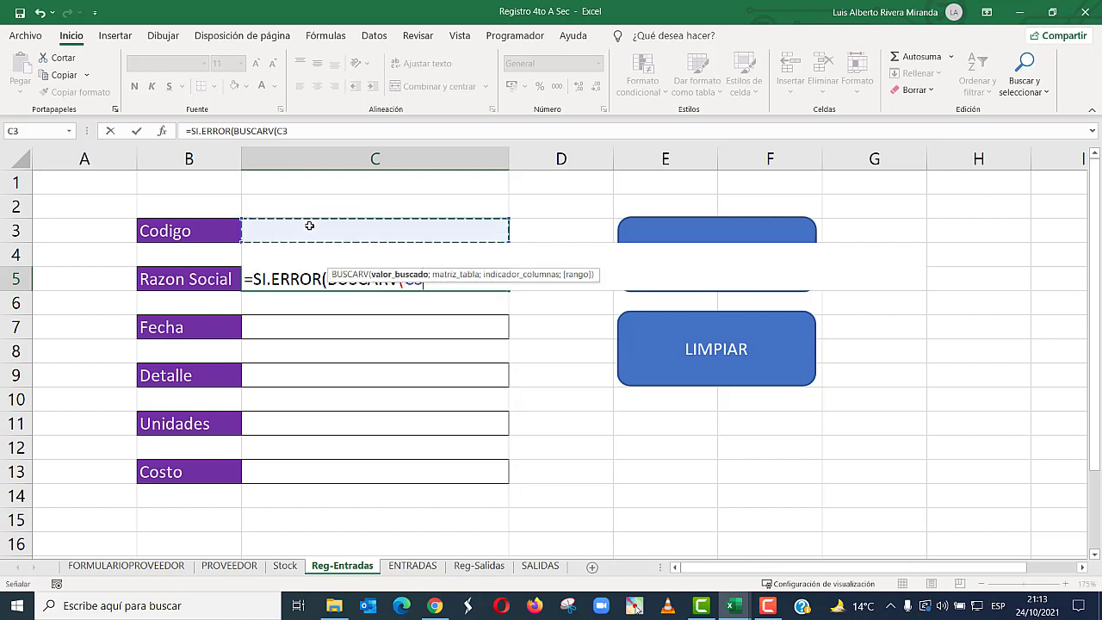
{"action": "type", "text": ";"}
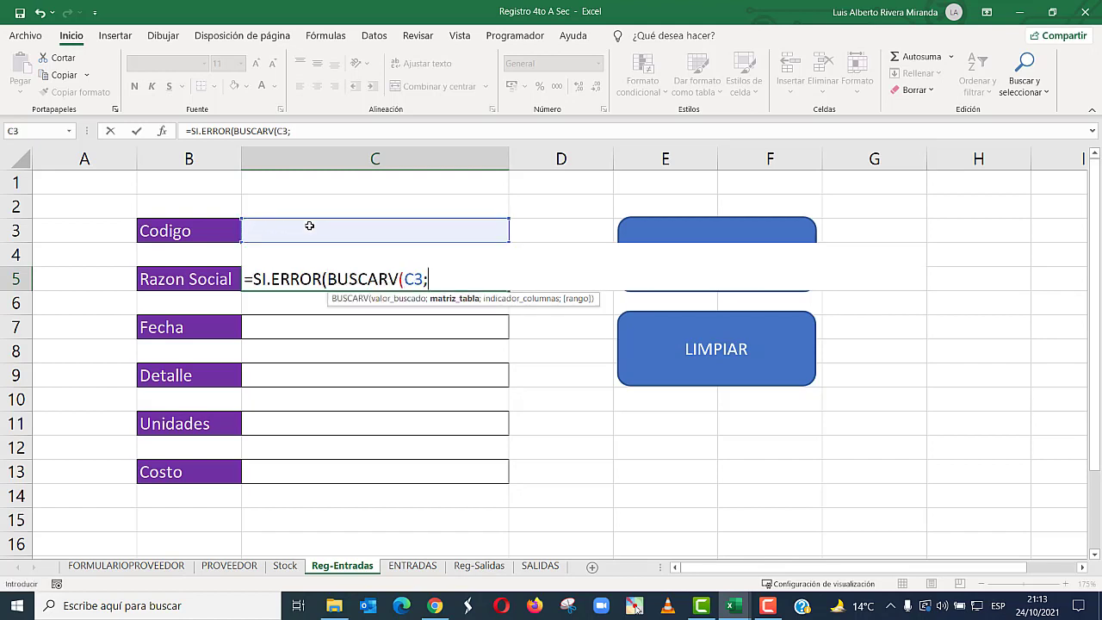
- Complete the formula with the STOCK range, column 2, FALSO for an exact match, and an empty text as the error value
{"action": "type", "text": "STOCK;2"}
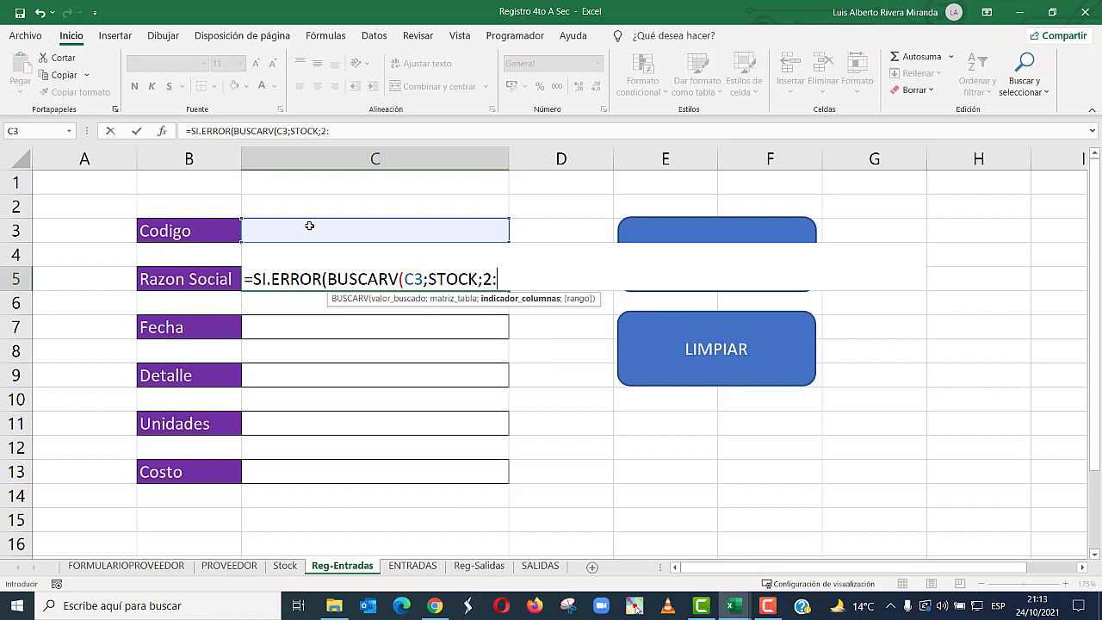
{"action": "type", "text": ";"}
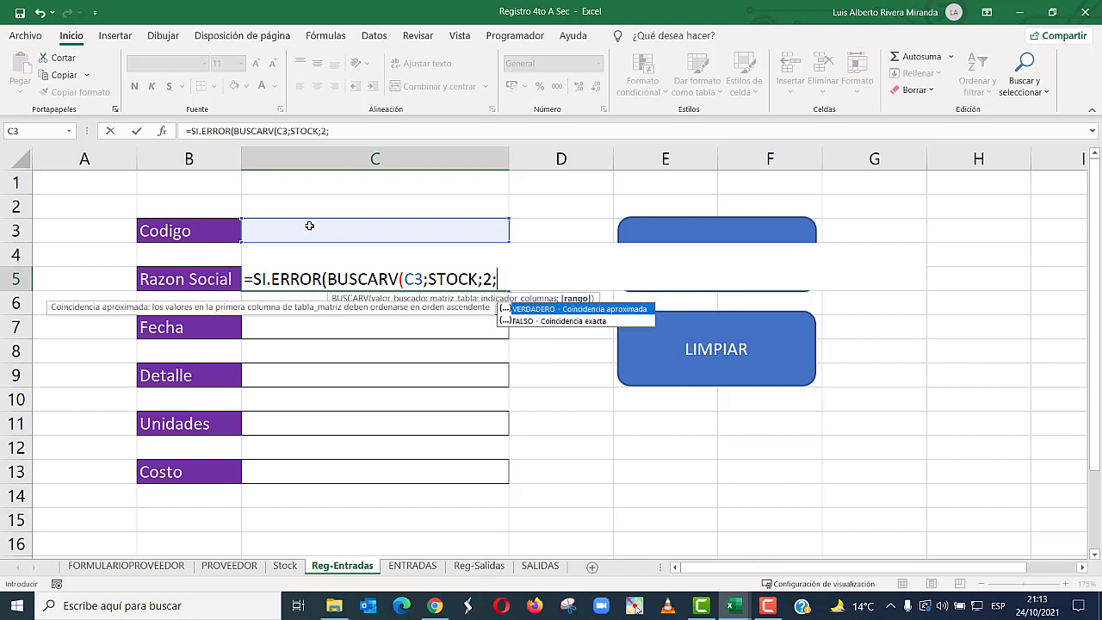
{"action": "key", "text": "Down"}
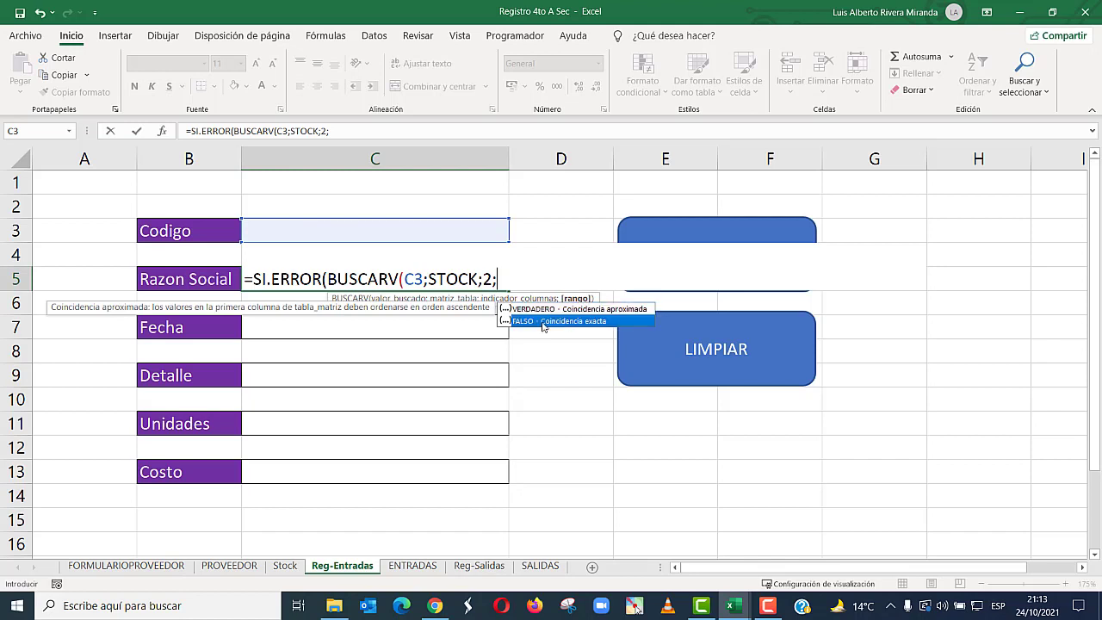
{"action": "key", "text": "Tab"}
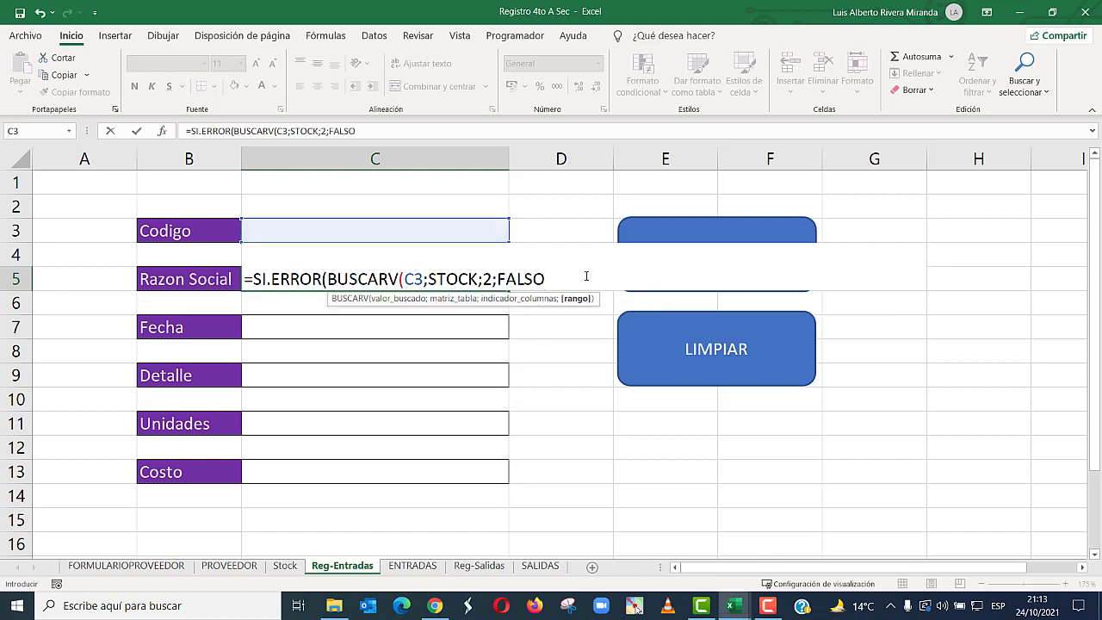
{"action": "type", "text": ")"}
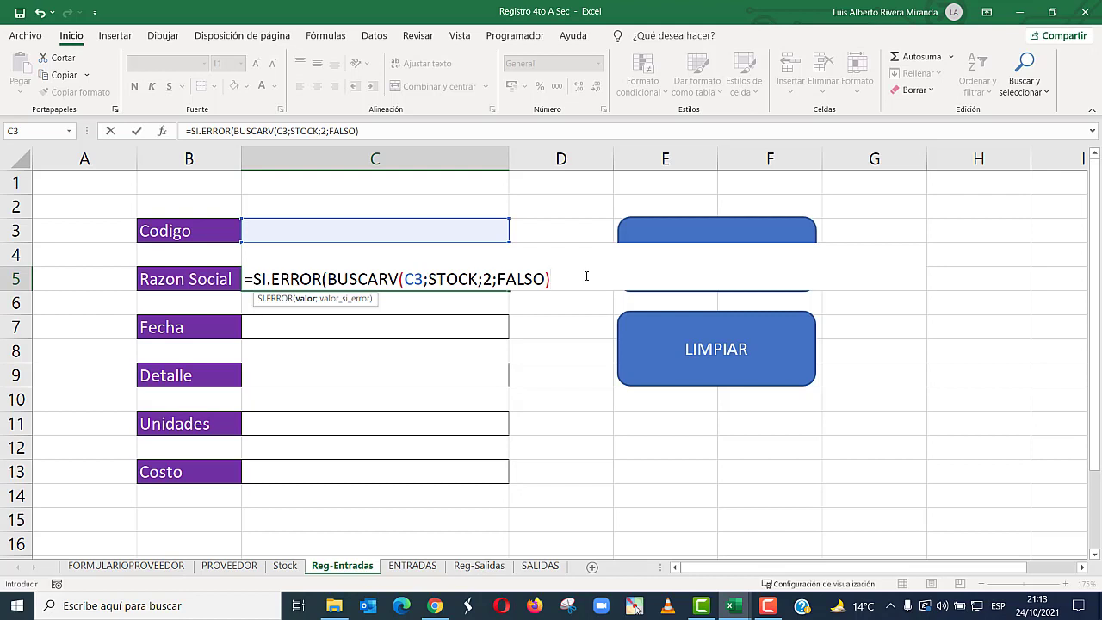
{"action": "type", "text": ";\"\")"}
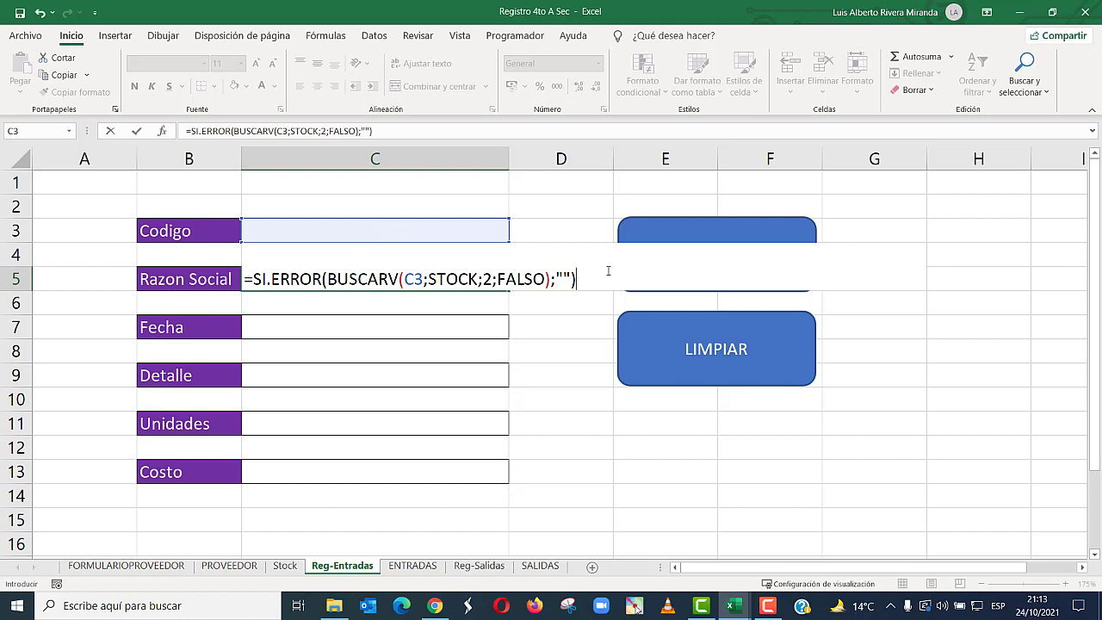
{"action": "key", "text": "Return"}
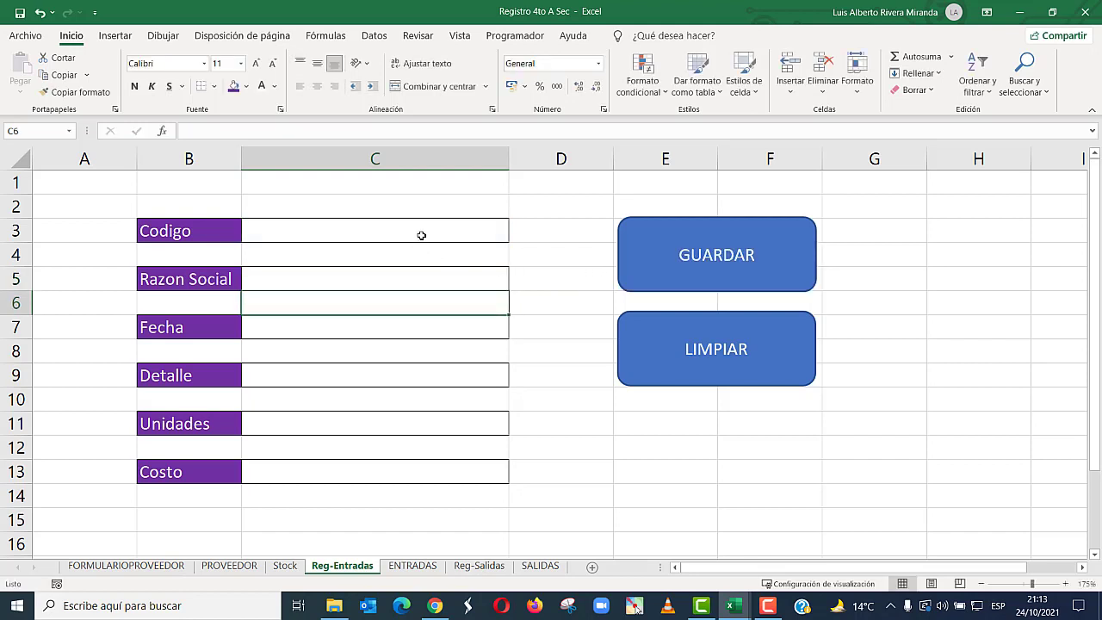
- Check the codes on the Stock sheet, test the Reg-Entradas lookup with Codigo N001, and clear the code again
{"action": "left_click", "coordinate": [282, 566]}
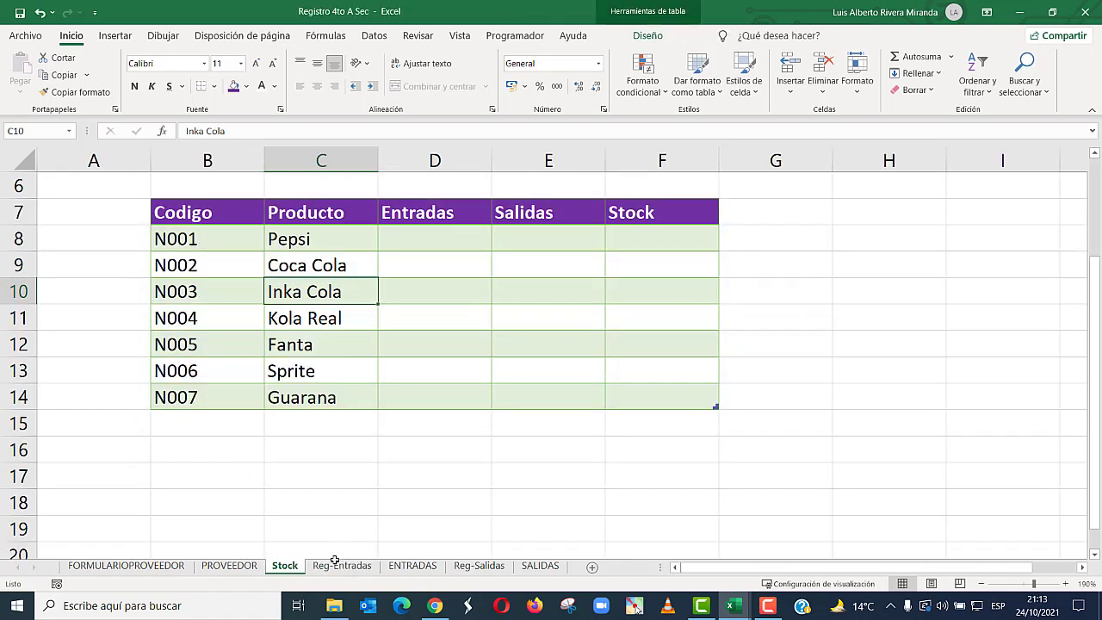
{"action": "left_click", "coordinate": [338, 566]}
{"action": "left_click", "coordinate": [106, 80]}
{"action": "left_click", "coordinate": [305, 227]}
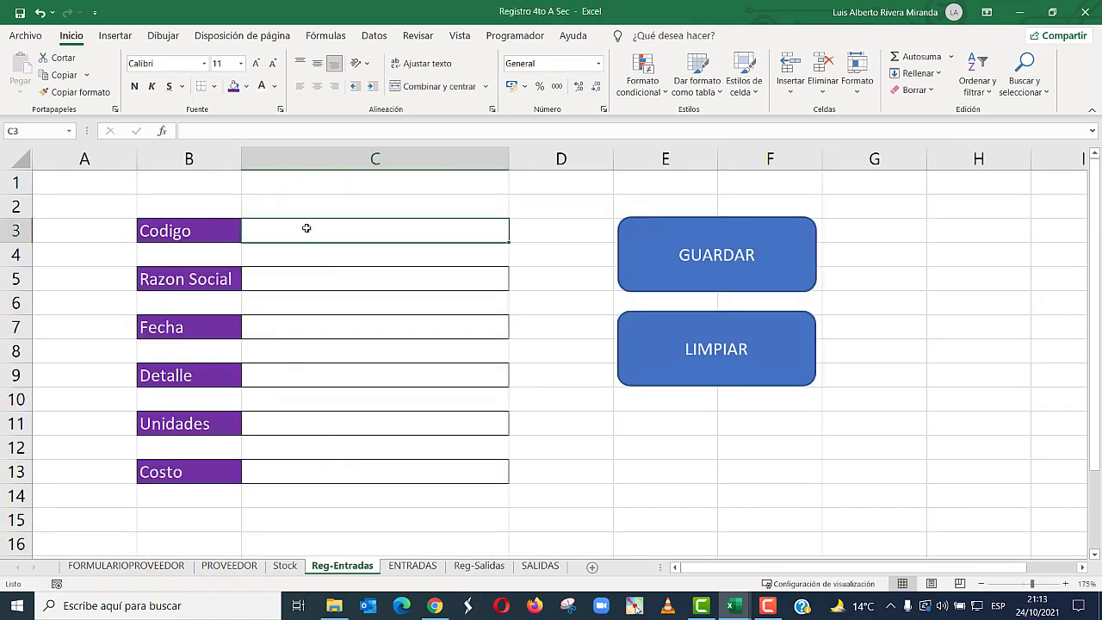
{"action": "type", "text": "N001"}
{"action": "key", "text": "Return"}
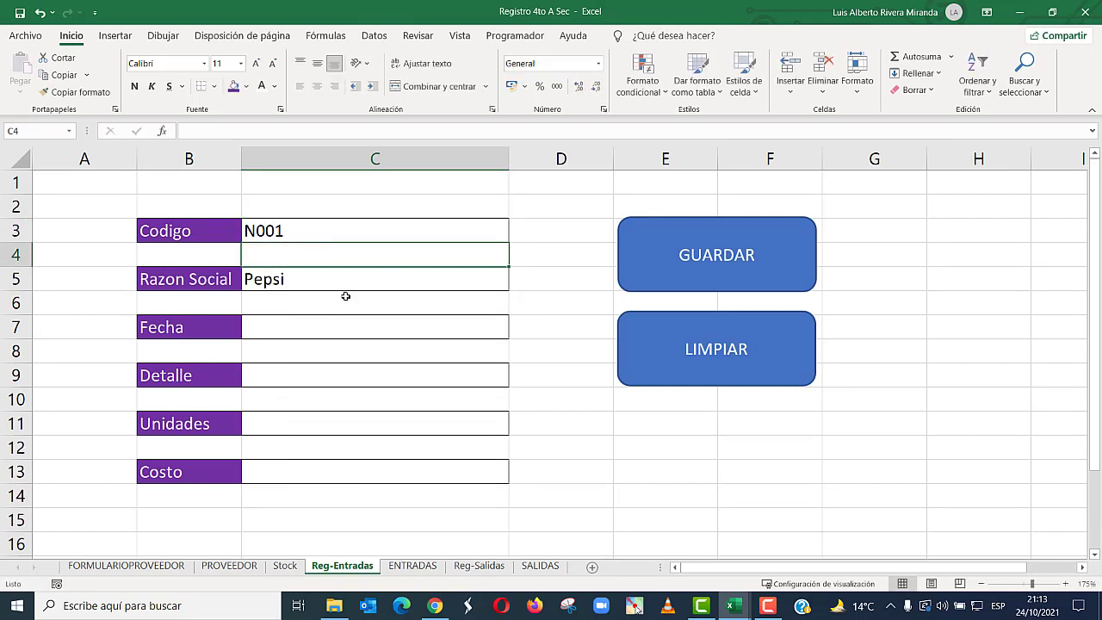
{"action": "left_click", "coordinate": [406, 330]}
{"action": "left_click", "coordinate": [330, 223]}
{"action": "key", "text": "Delete"}
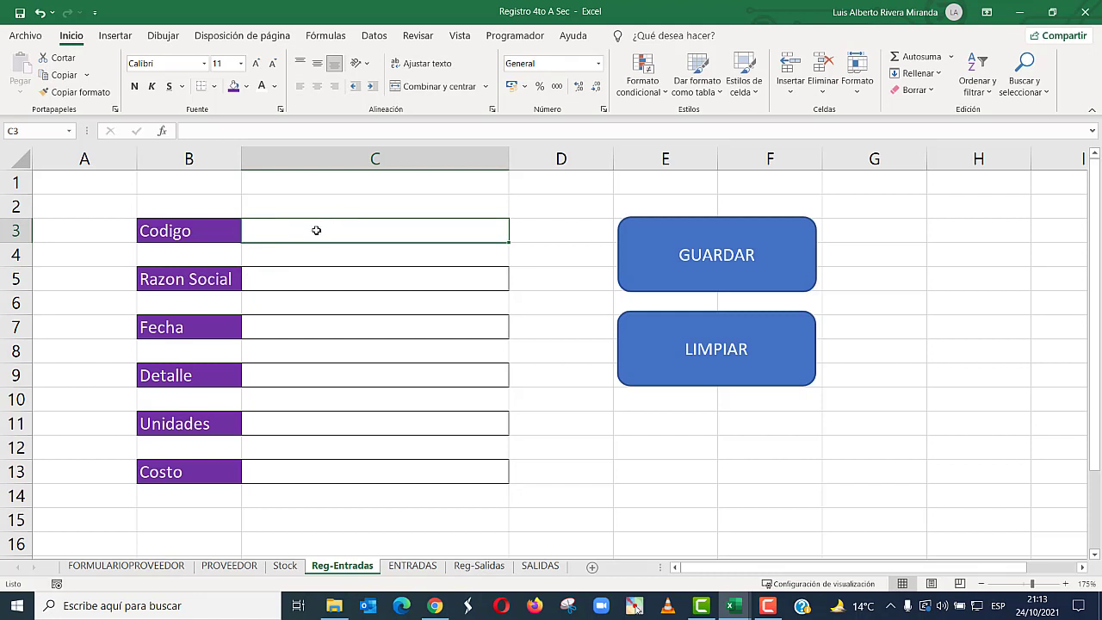
- Copy the complete Razon Social formula text from C5 of Reg-Entradas and go to the Reg-Salidas form
{"action": "left_click", "coordinate": [361, 271]}
{"action": "left_click_drag", "start_coordinate": [371, 130], "coordinate": [186, 130]}
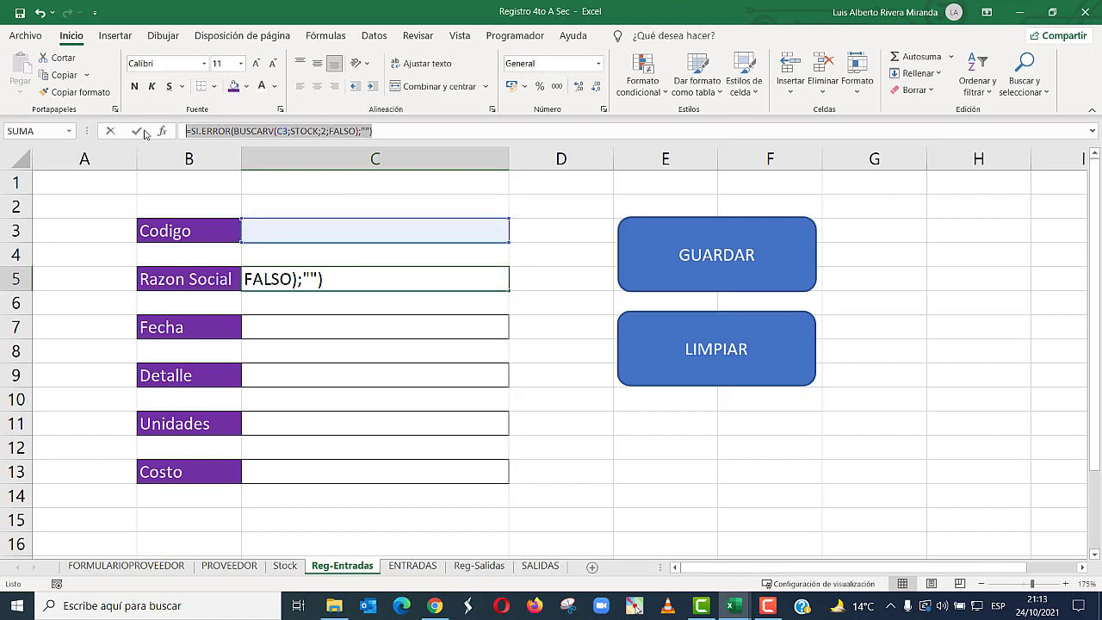
{"action": "key", "text": "ctrl+c"}
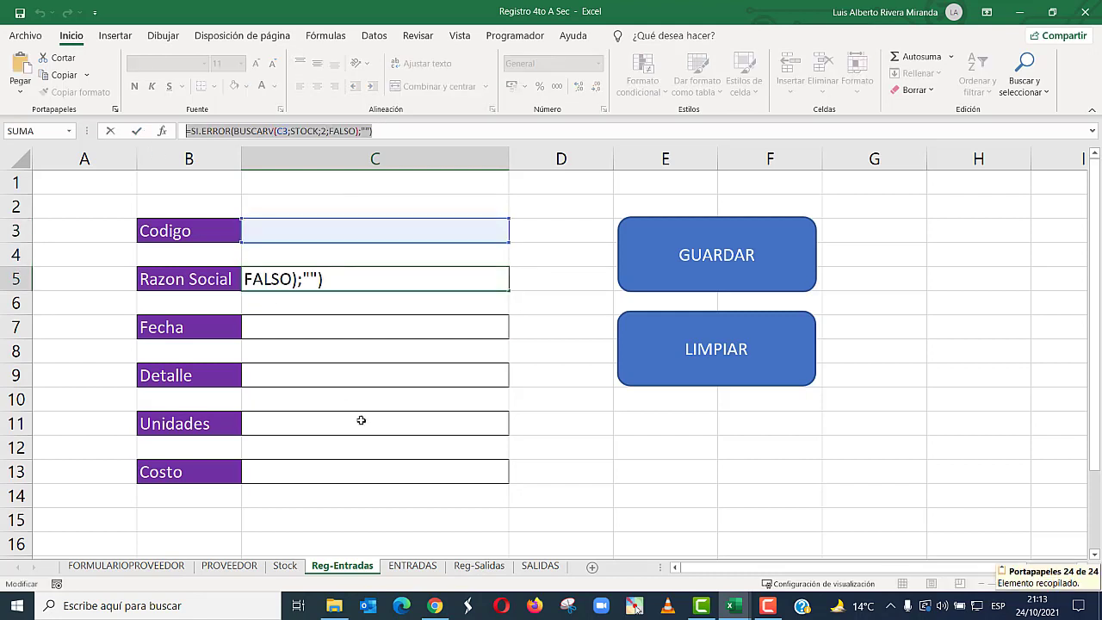
{"action": "left_click", "coordinate": [479, 565]}
{"action": "key", "text": "Escape"}
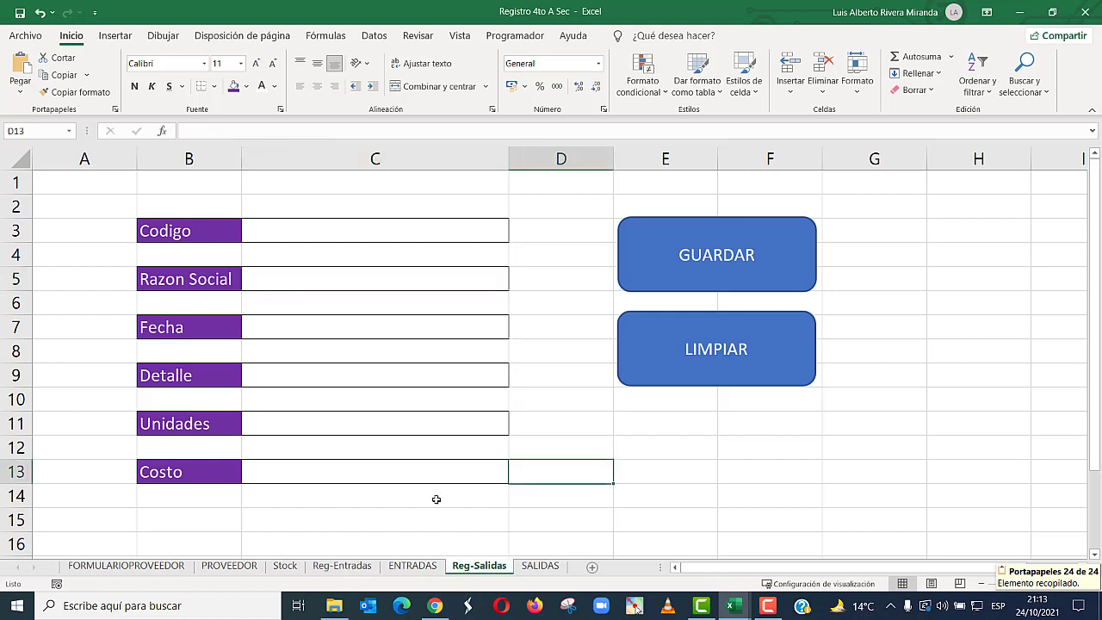
- Replace the formula in Razon Social cell C5 of Reg-Salidas with the copied =SI.ERROR(BUSCARV(C3;STOCK;2;FALSO);"")
{"action": "left_click", "coordinate": [299, 284]}
{"action": "double_click", "coordinate": [299, 282]}
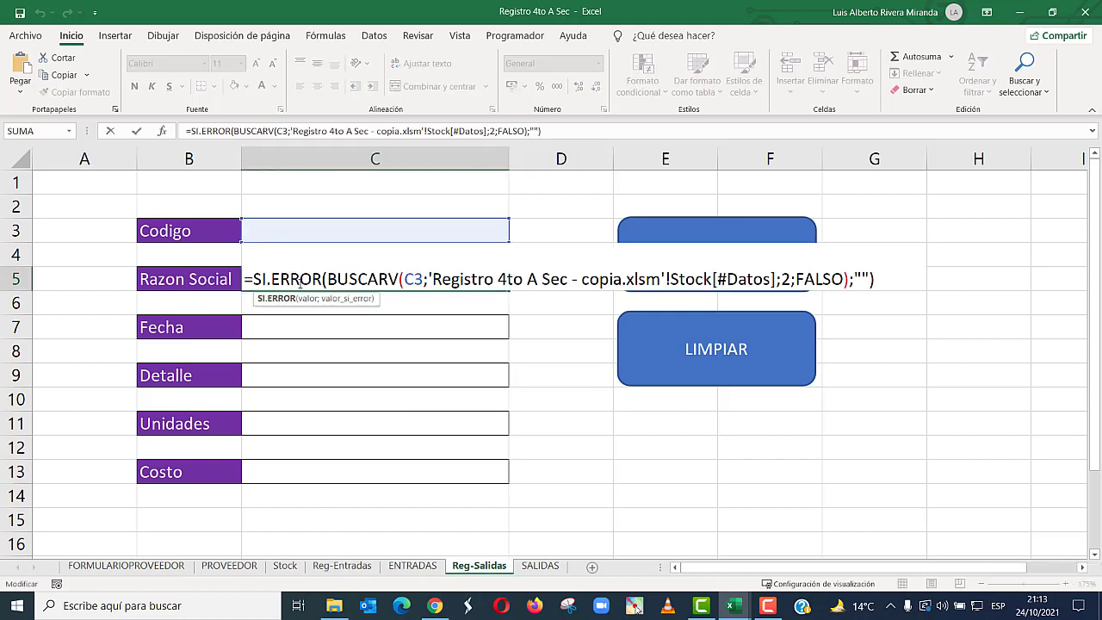
{"action": "key", "text": "Escape"}
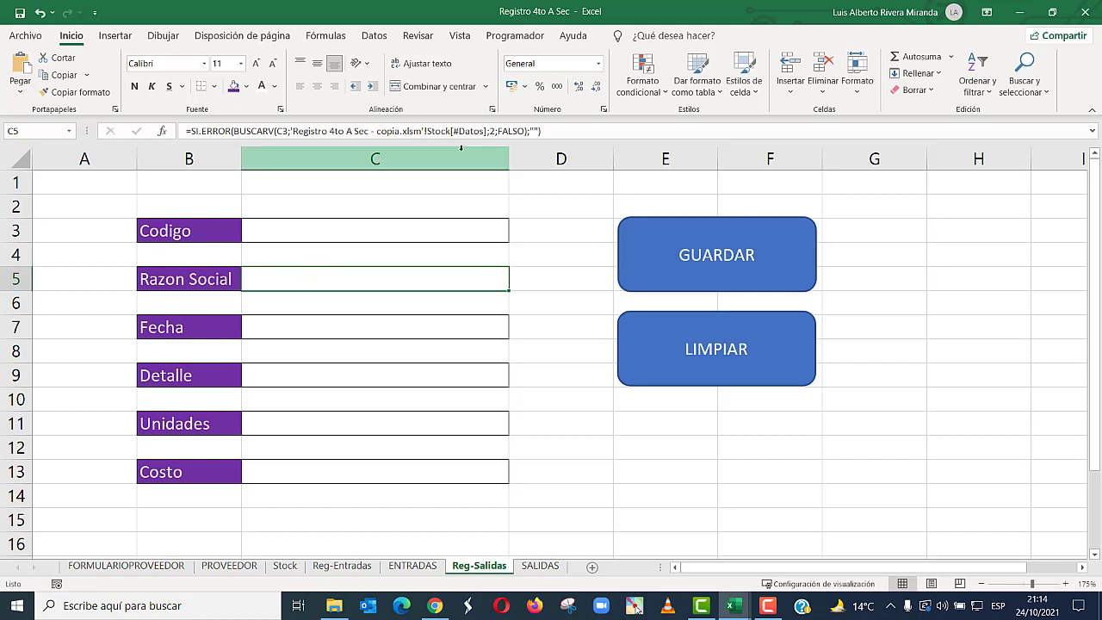
{"action": "double_click", "coordinate": [303, 281]}
{"action": "key", "text": "Escape"}
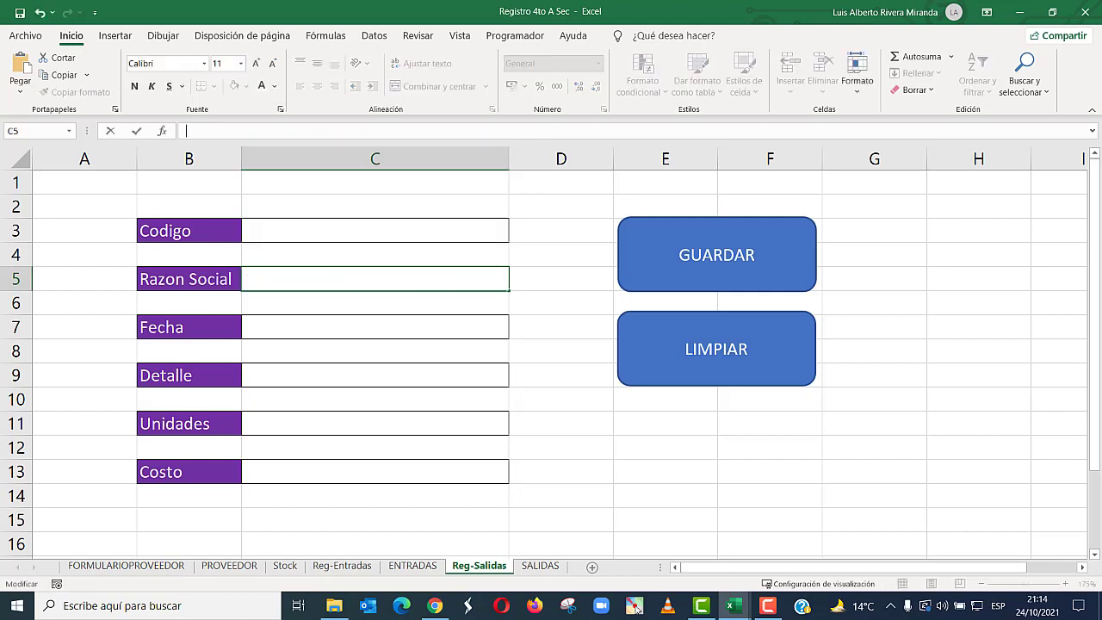
{"action": "key", "text": "F2"}
{"action": "key", "text": "Return"}
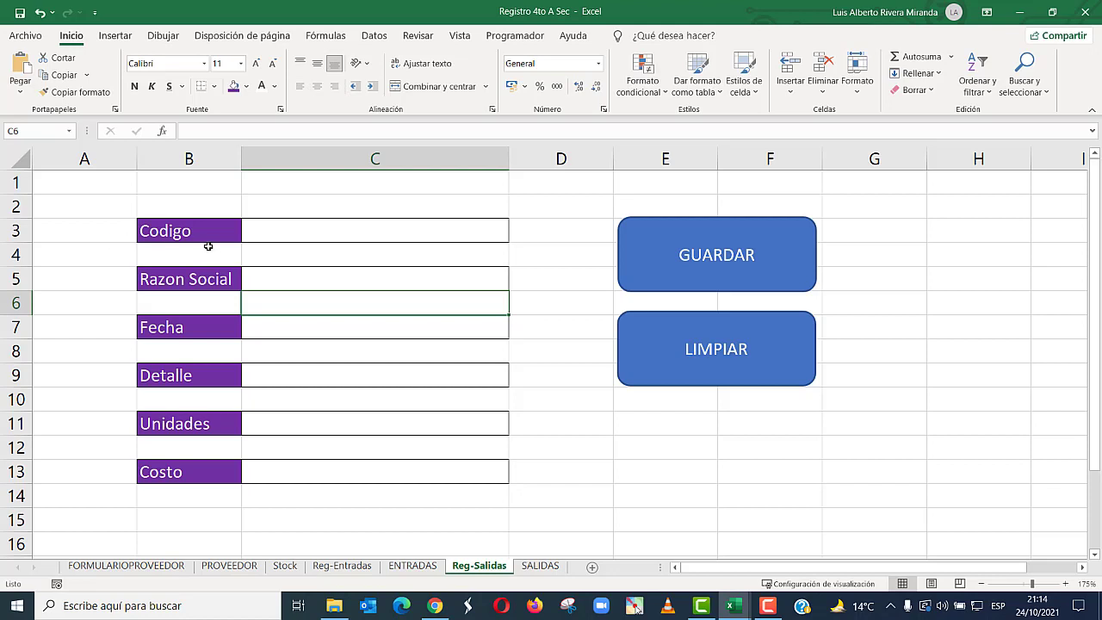
{"action": "left_click", "coordinate": [378, 325]}
{"action": "left_click", "coordinate": [375, 286]}
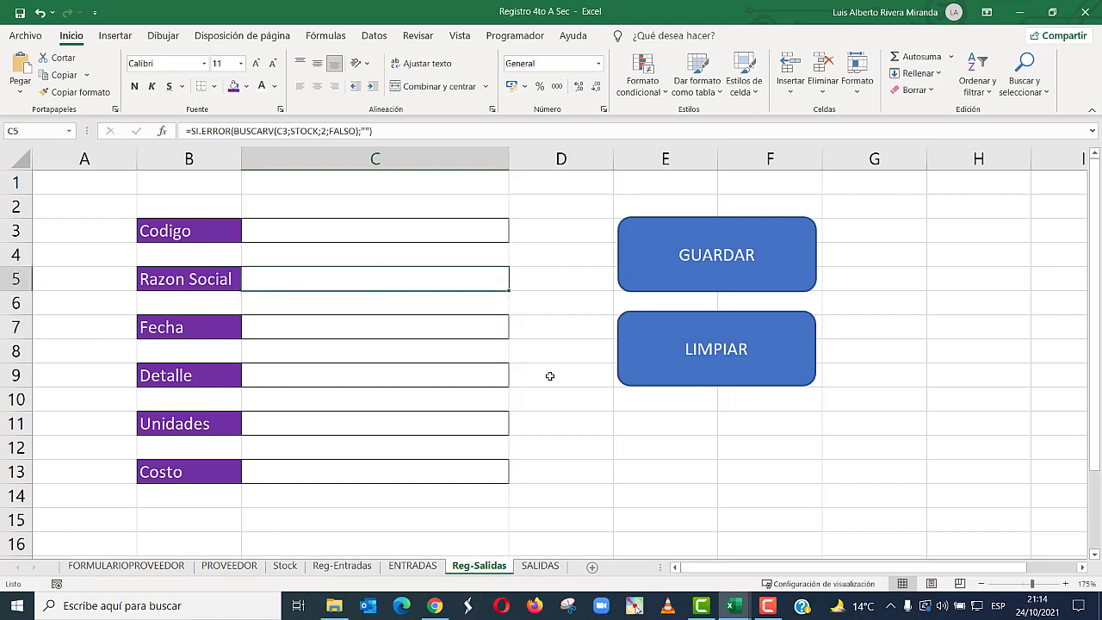
{"action": "left_click", "coordinate": [550, 377]}
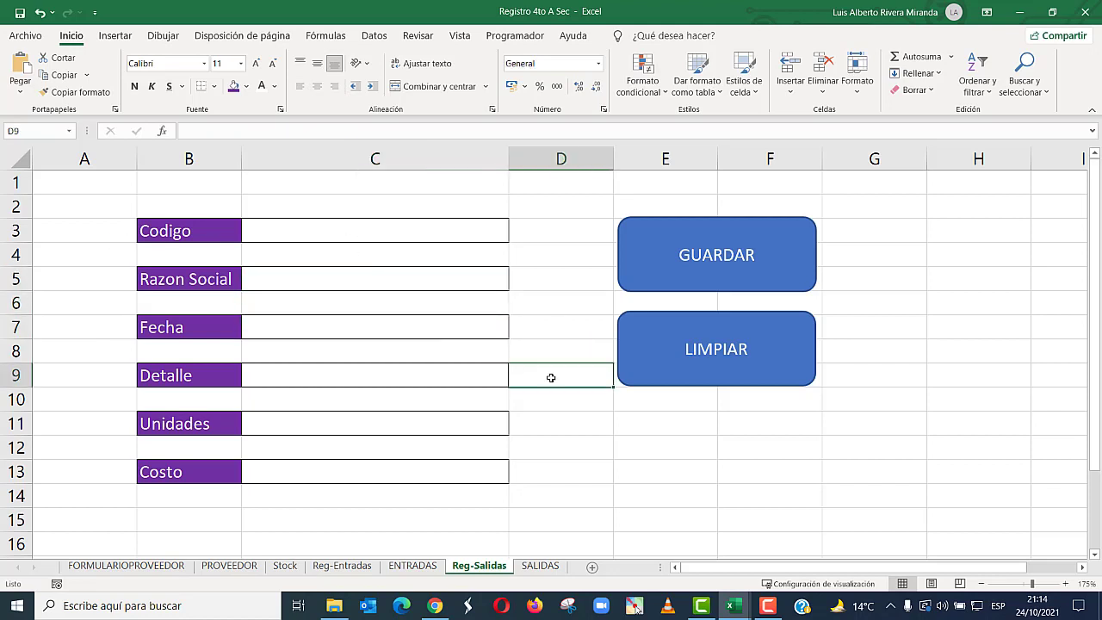
- Test the Reg-Salidas lookup by entering Codigo N001 in C3, and clear the code again
{"action": "left_click", "coordinate": [327, 236]}
{"action": "type", "text": "N001"}
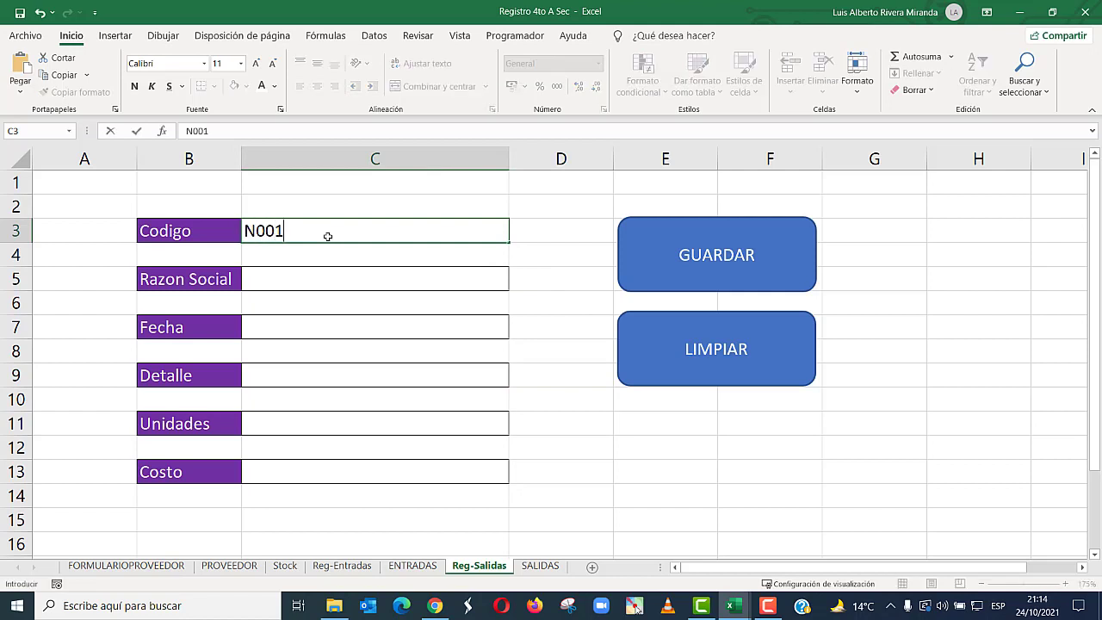
{"action": "key", "text": "Return"}
{"action": "left_click", "coordinate": [327, 236]}
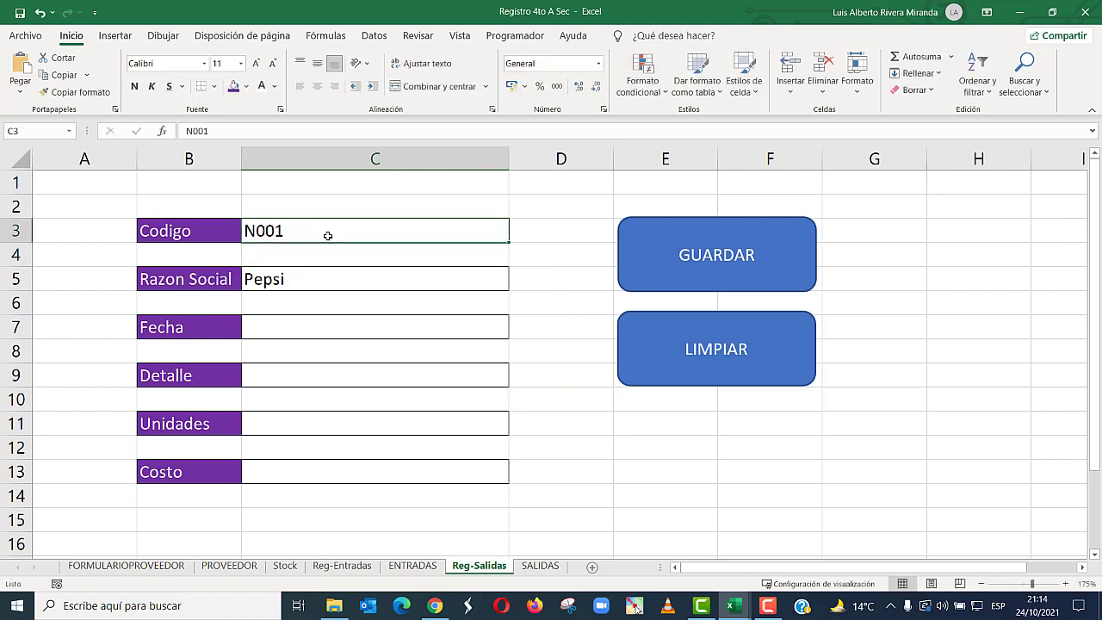
{"action": "key", "text": "Delete"}
{"action": "left_click", "coordinate": [400, 336]}
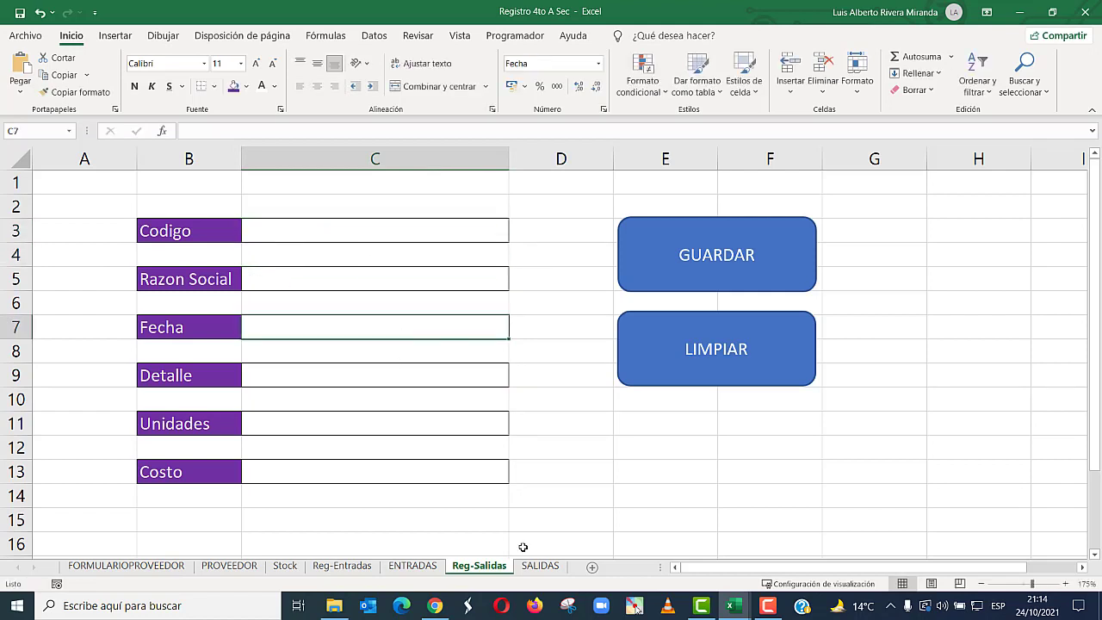
- Review the record columns on the ENTRADAS sheet and look at the number formats available for Fecha cell D3
{"action": "left_click", "coordinate": [348, 566]}
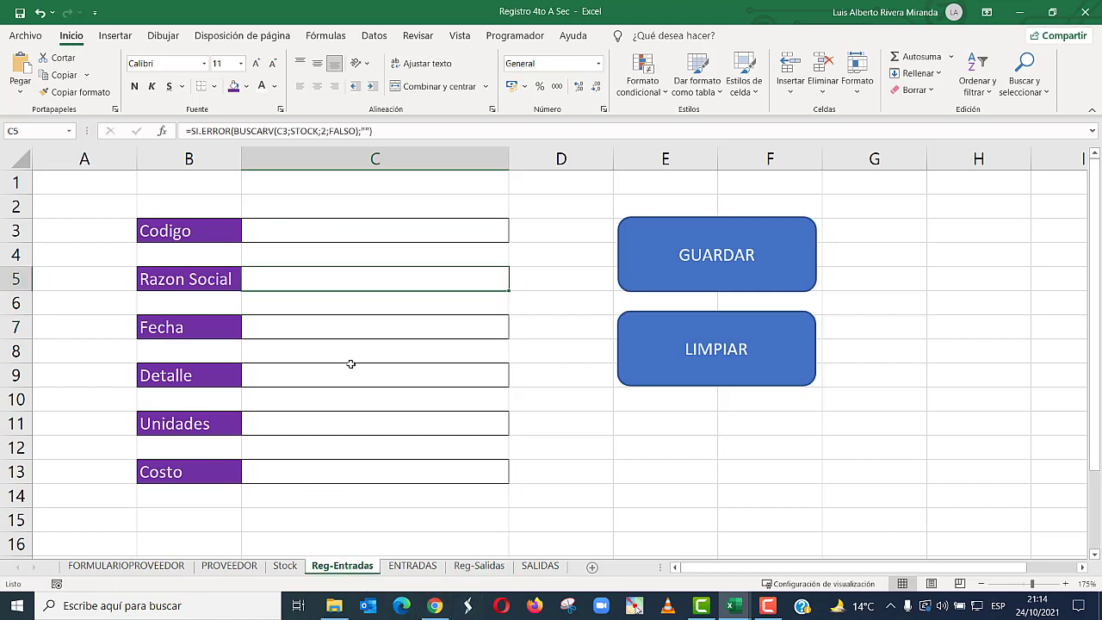
{"action": "left_click", "coordinate": [413, 566]}
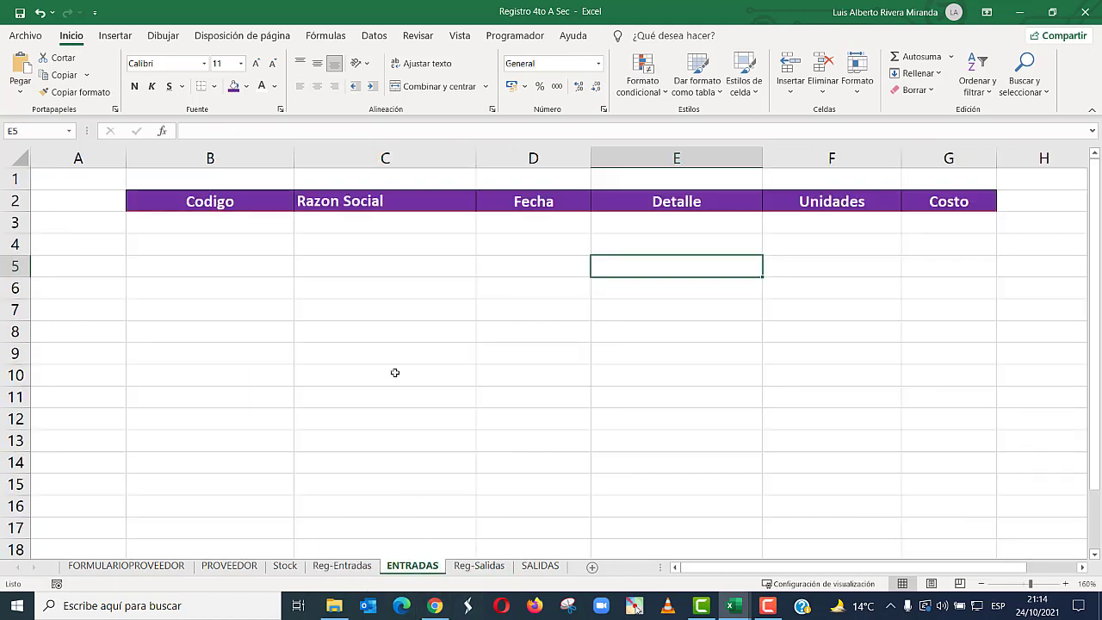
{"action": "left_click", "coordinate": [267, 227]}
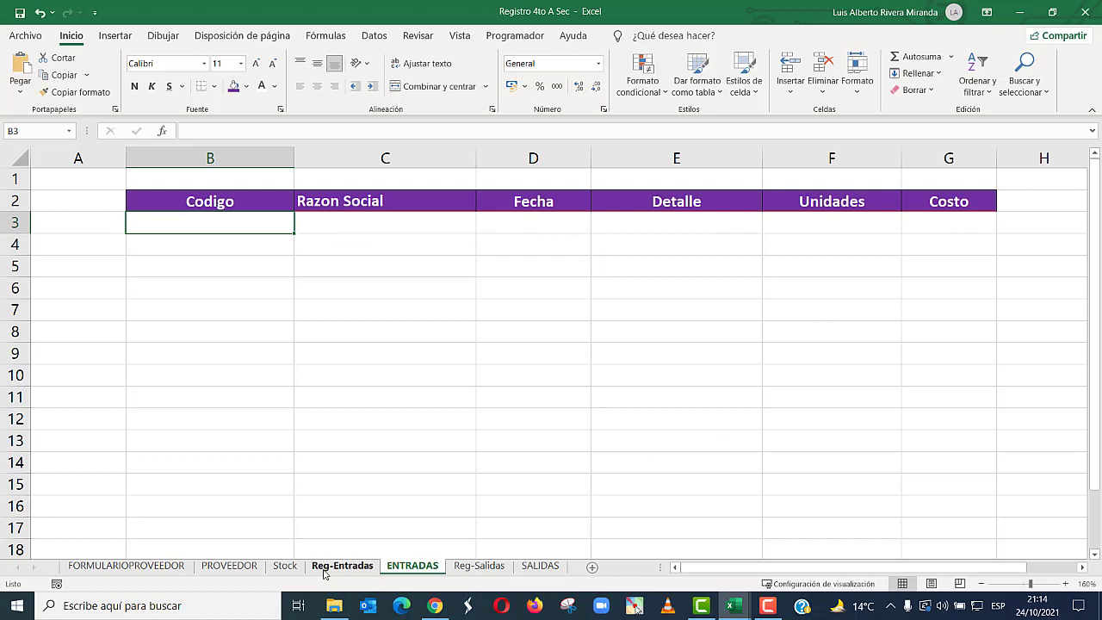
{"action": "left_click", "coordinate": [532, 222]}
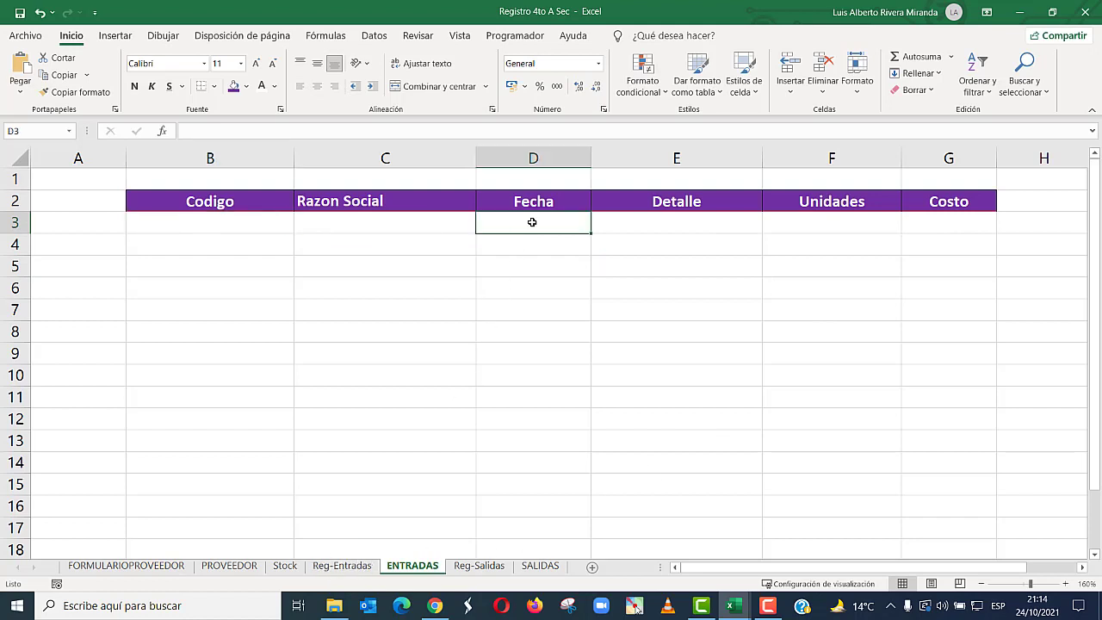
{"action": "left_click", "coordinate": [954, 217]}
{"action": "left_click", "coordinate": [564, 221]}
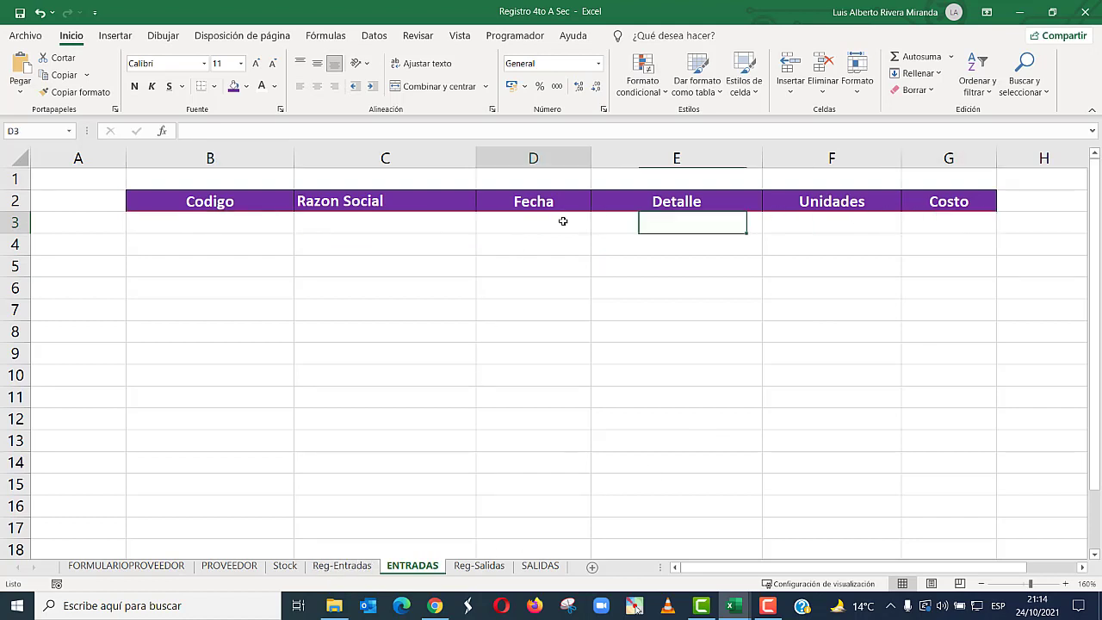
{"action": "left_click", "coordinate": [598, 64]}
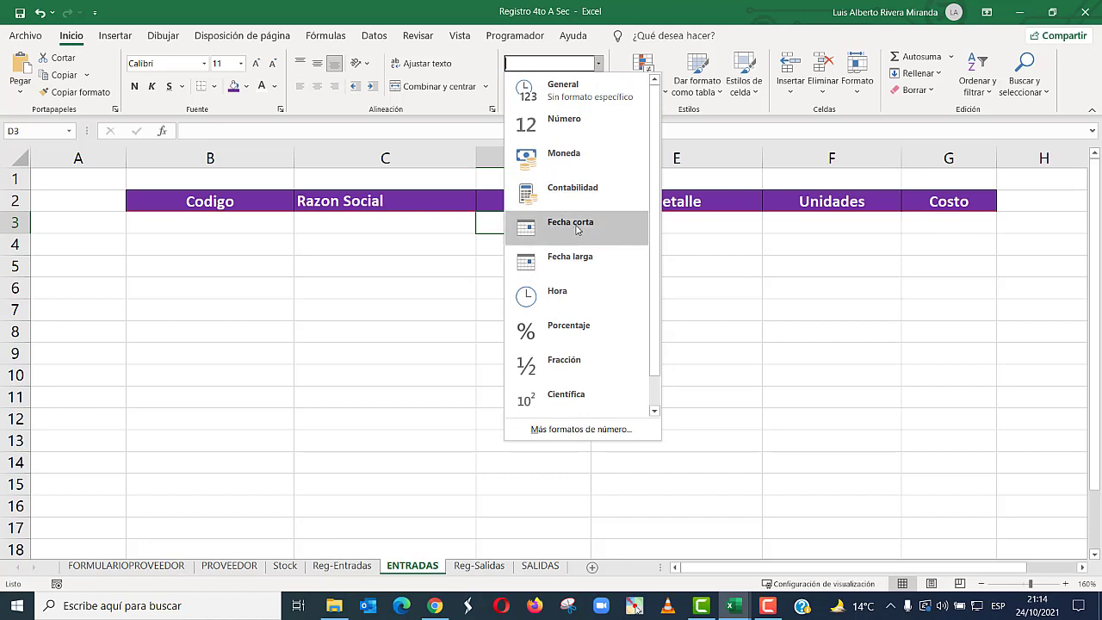
{"action": "left_click", "coordinate": [898, 253]}
- Look at the Contabilidad format options for Costo cell G3 on ENTRADAS without applying them
{"action": "left_click", "coordinate": [978, 223]}
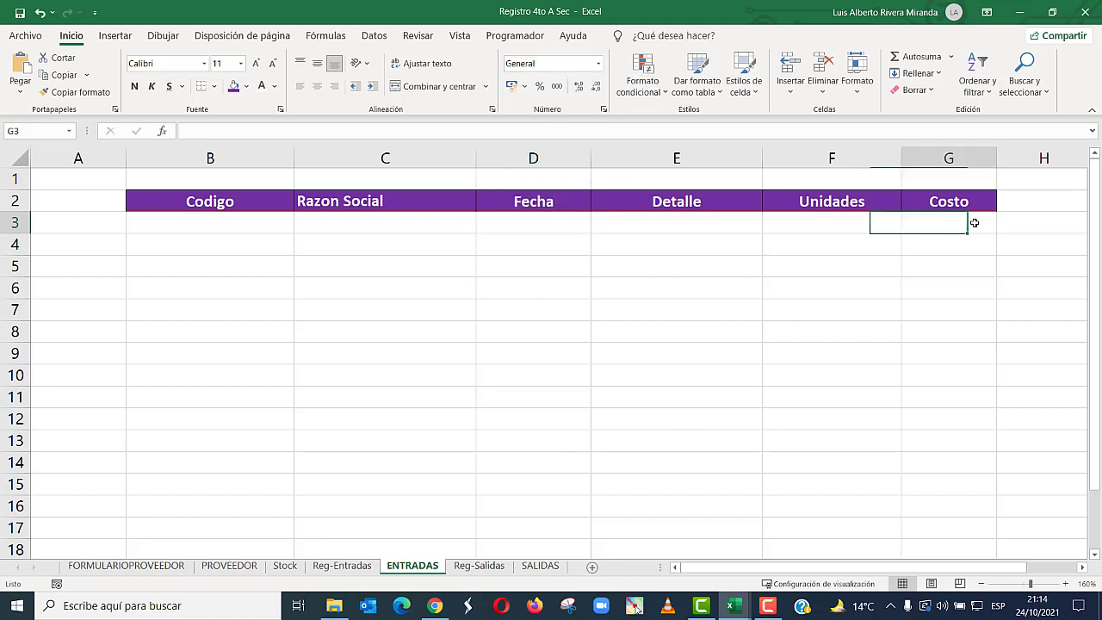
{"action": "left_click", "coordinate": [604, 110]}
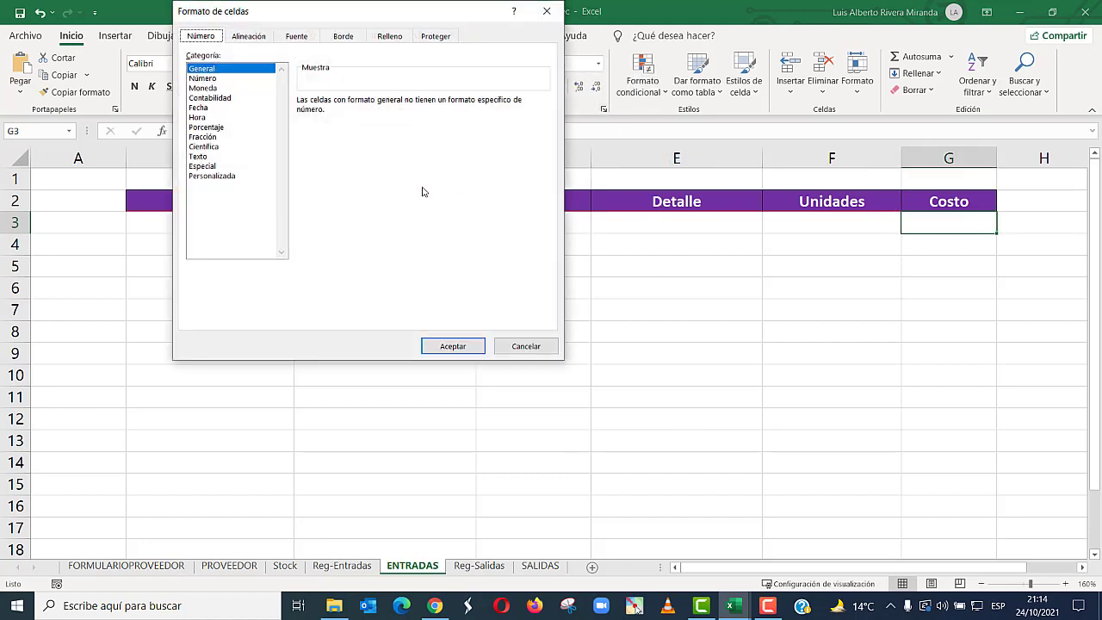
{"action": "left_click", "coordinate": [226, 98]}
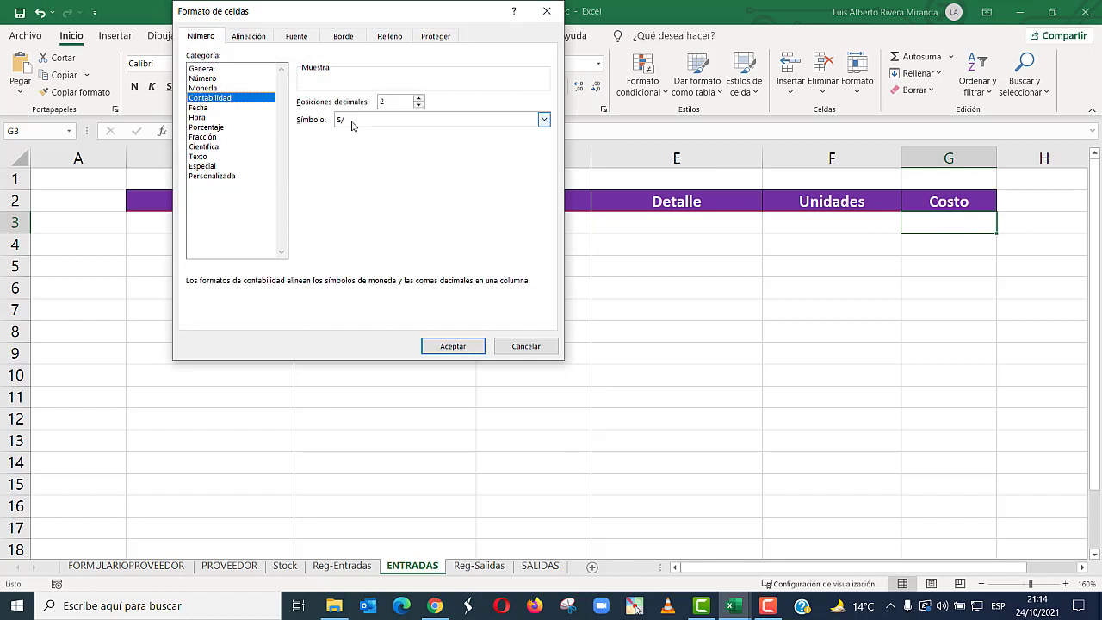
{"action": "left_click", "coordinate": [546, 12]}
{"action": "left_click", "coordinate": [569, 317]}
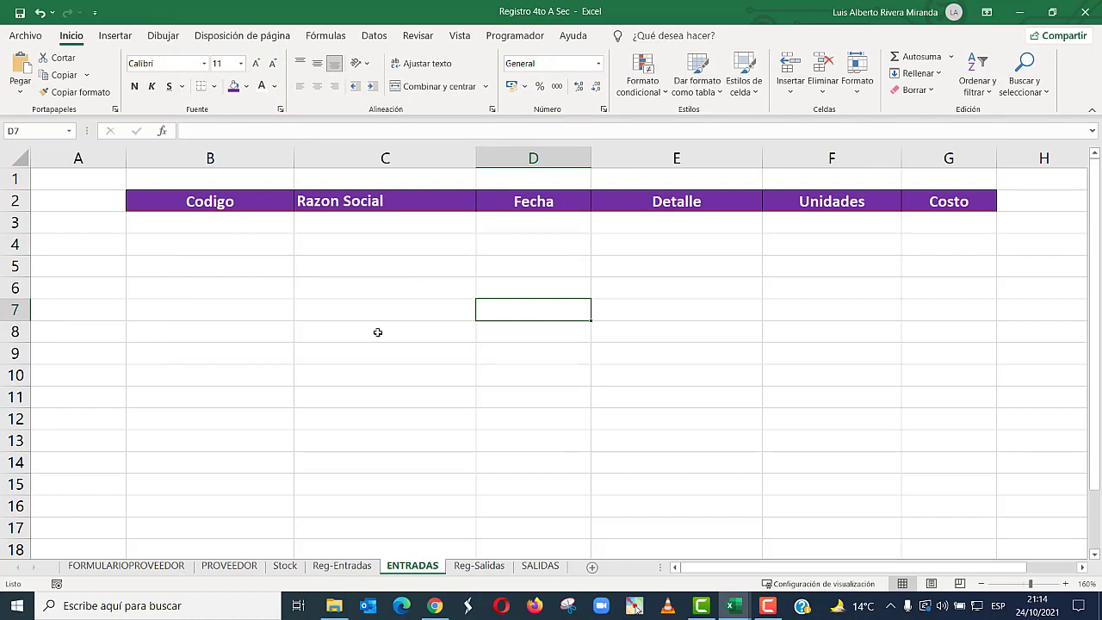
- From Codigo cell C3 of Reg-Entradas, start recording a macro named BTNGuardarEntrada stored in this workbook
{"action": "left_click", "coordinate": [341, 565]}
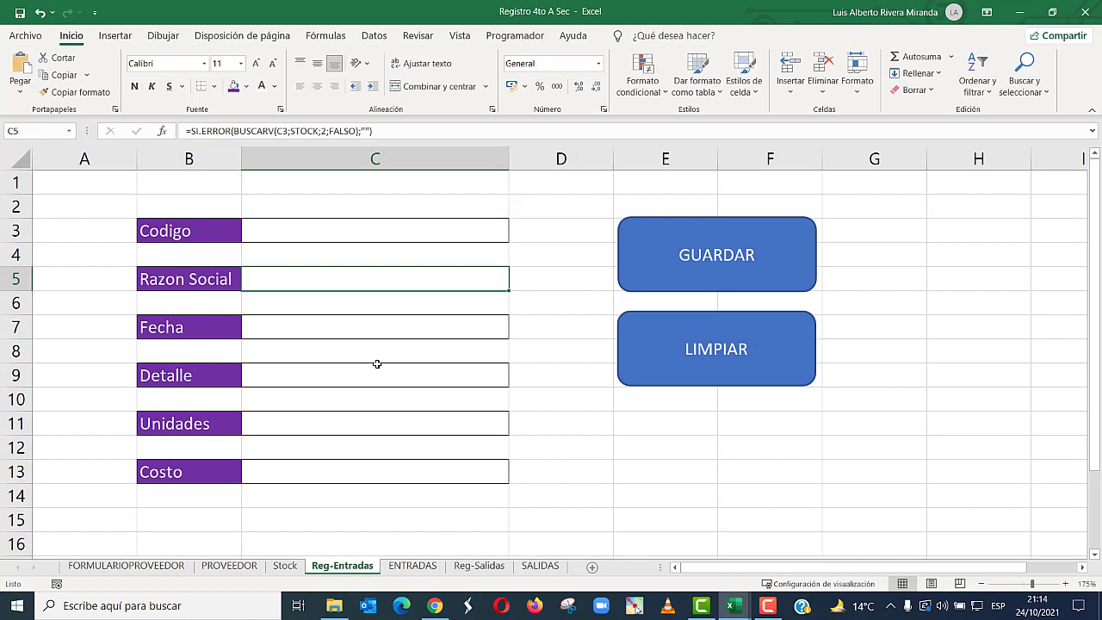
{"action": "left_click", "coordinate": [380, 232]}
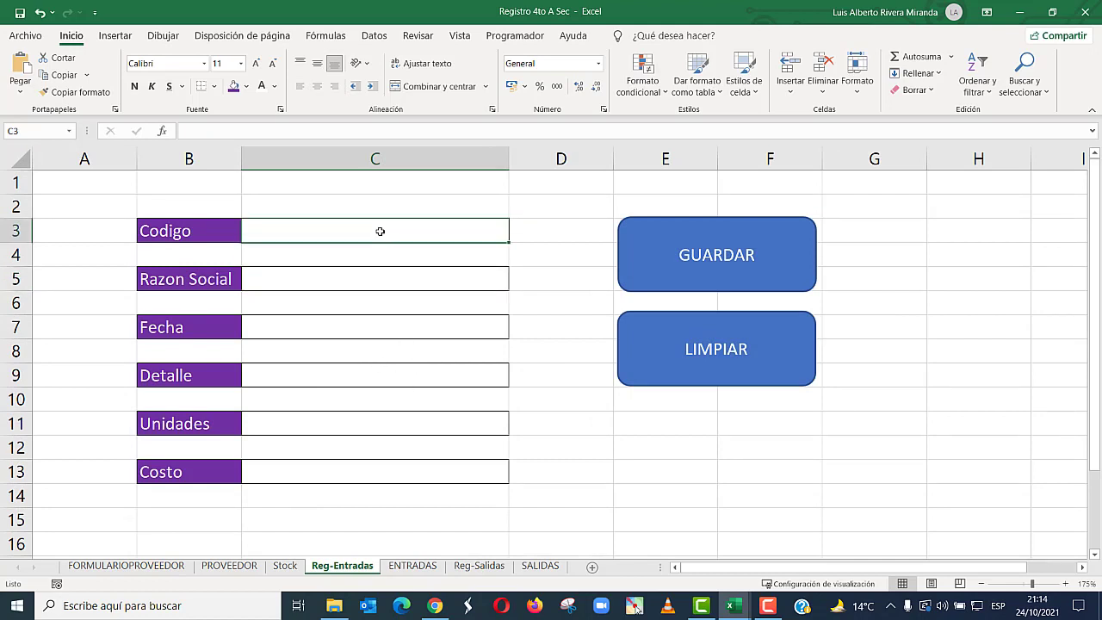
{"action": "left_click", "coordinate": [515, 35]}
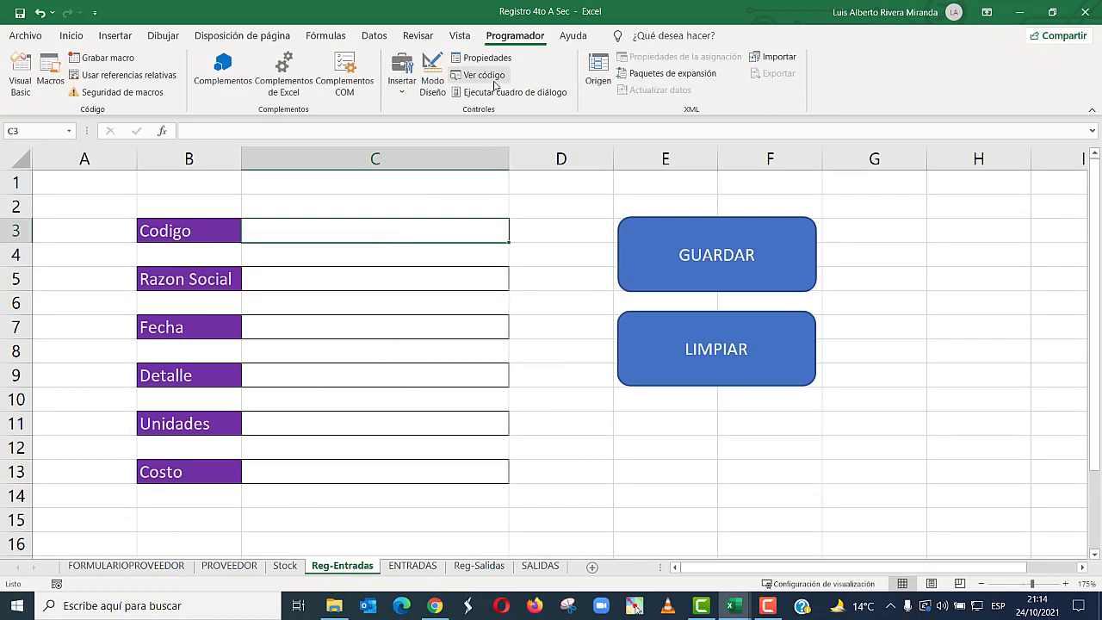
{"action": "left_click", "coordinate": [113, 63]}
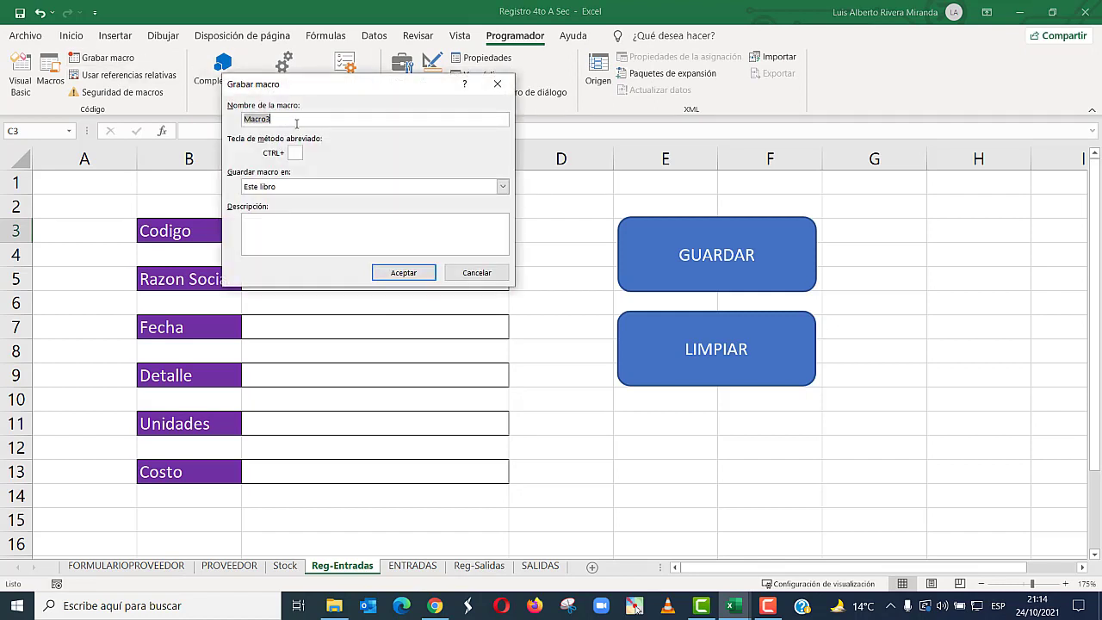
{"action": "type", "text": "BTNGuardarEntrada"}
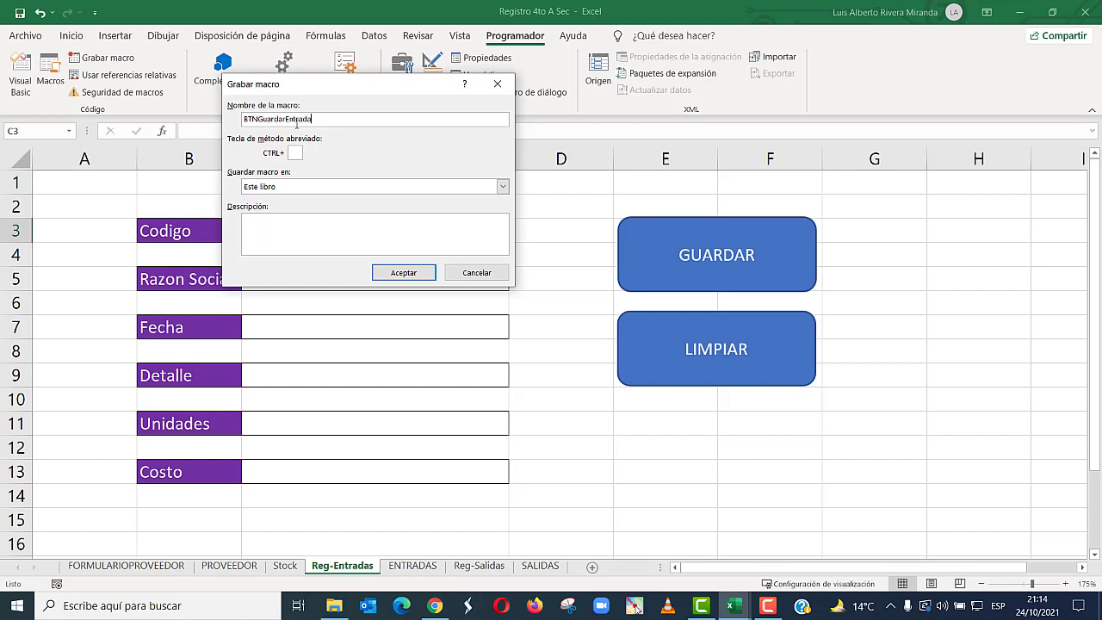
{"action": "left_click", "coordinate": [402, 274]}
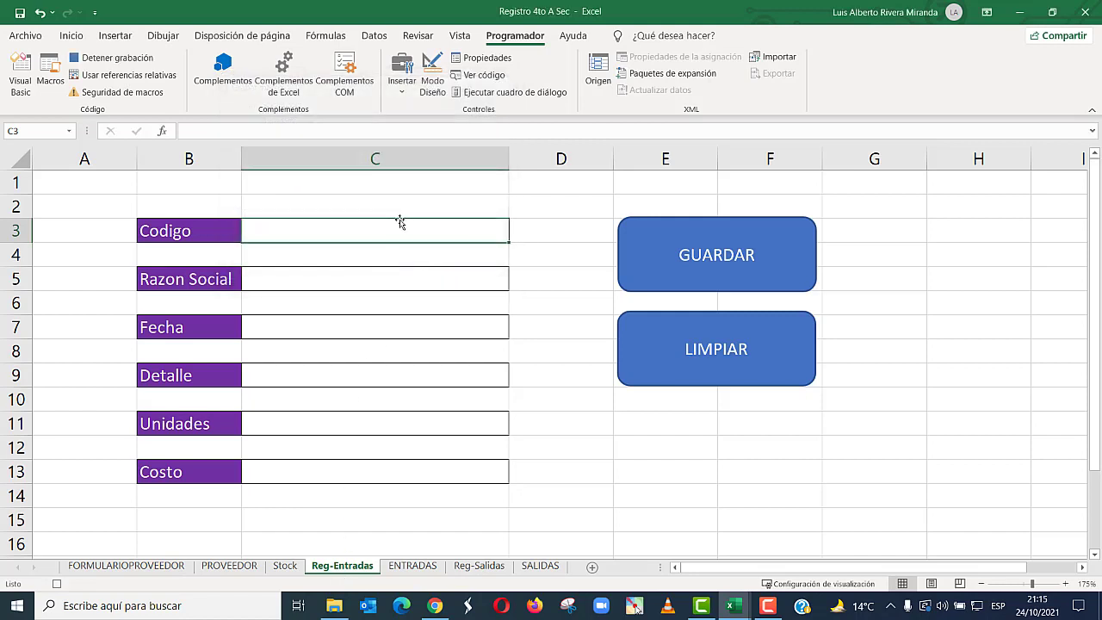
- Extend the selection from C3 to all the form's entry cells: C5, C7, C9, C11 and C13
{"action": "left_click", "coordinate": [391, 278]}
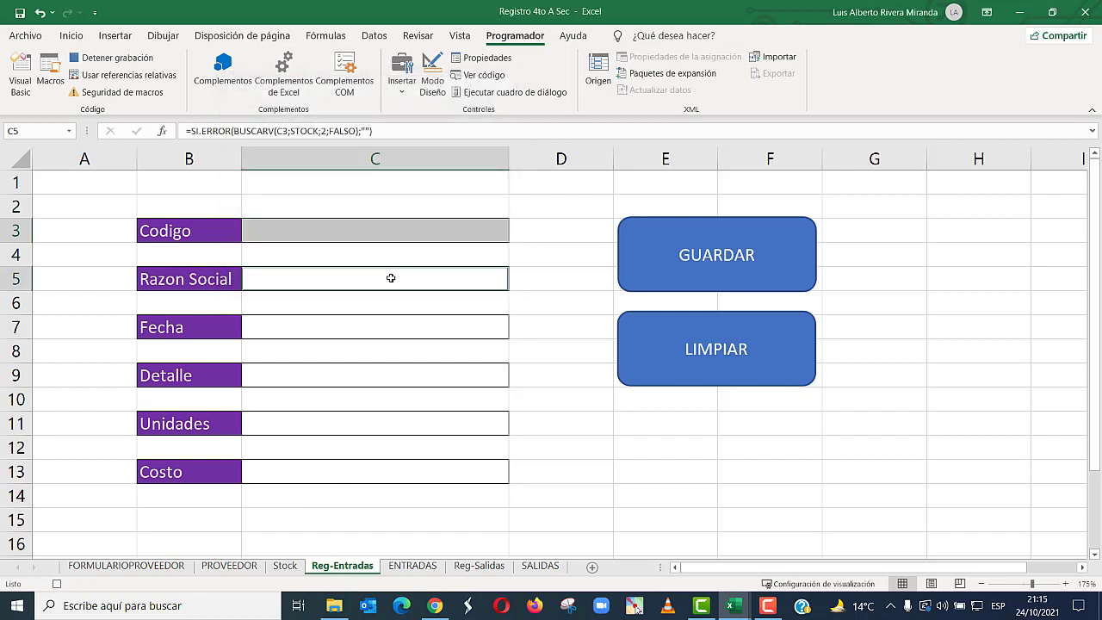
{"action": "left_click", "coordinate": [380, 325], "text": "ctrl"}
{"action": "left_click", "coordinate": [361, 374], "text": "ctrl"}
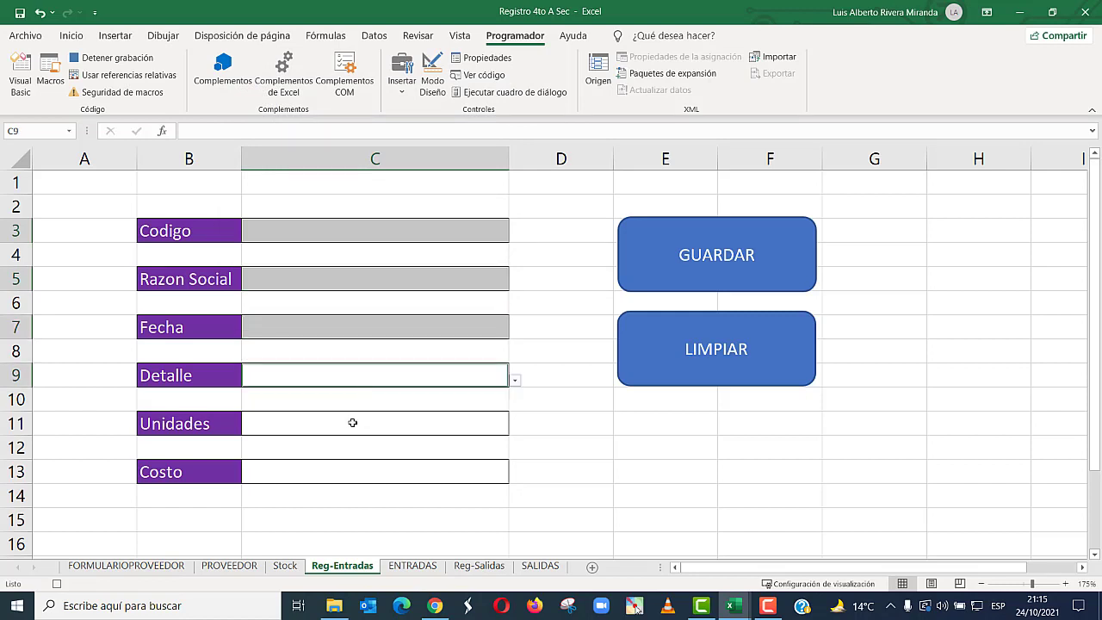
{"action": "left_click", "coordinate": [353, 423], "text": "ctrl"}
{"action": "left_click", "coordinate": [356, 467], "text": "ctrl"}
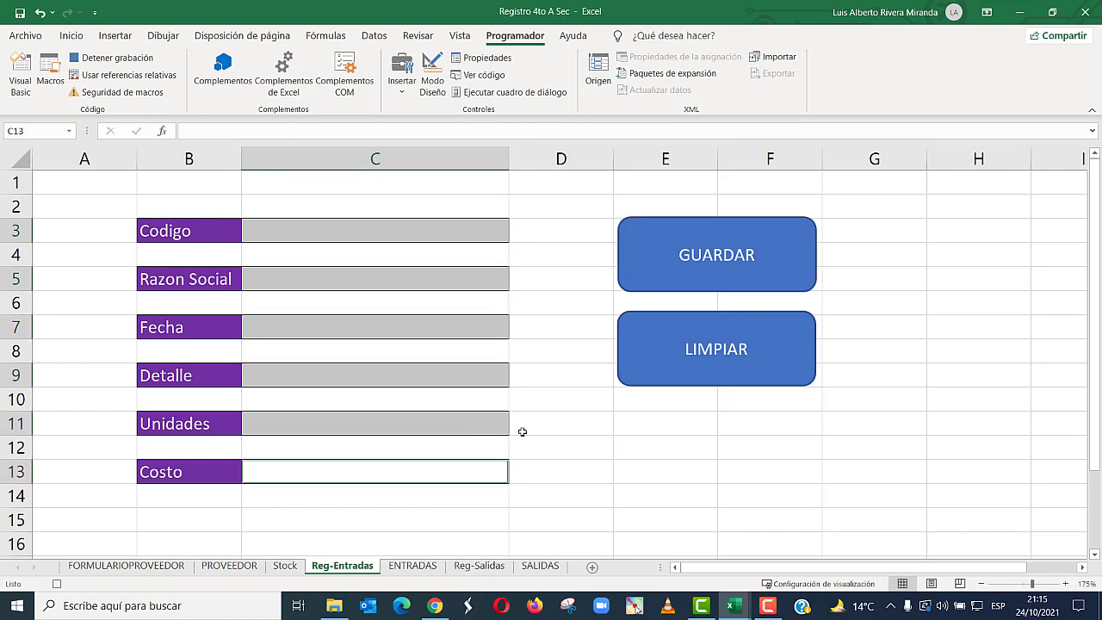
- Insert a new row at row 3, directly beneath the headers of the ENTRADAS sheet
{"action": "left_click", "coordinate": [415, 566]}
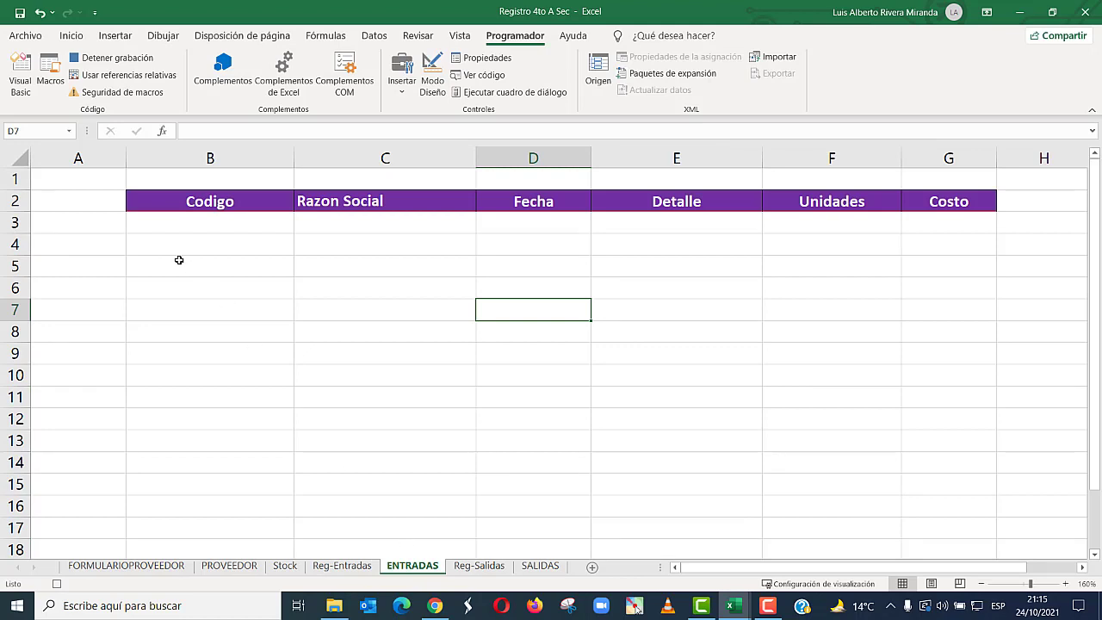
{"action": "left_click", "coordinate": [18, 222]}
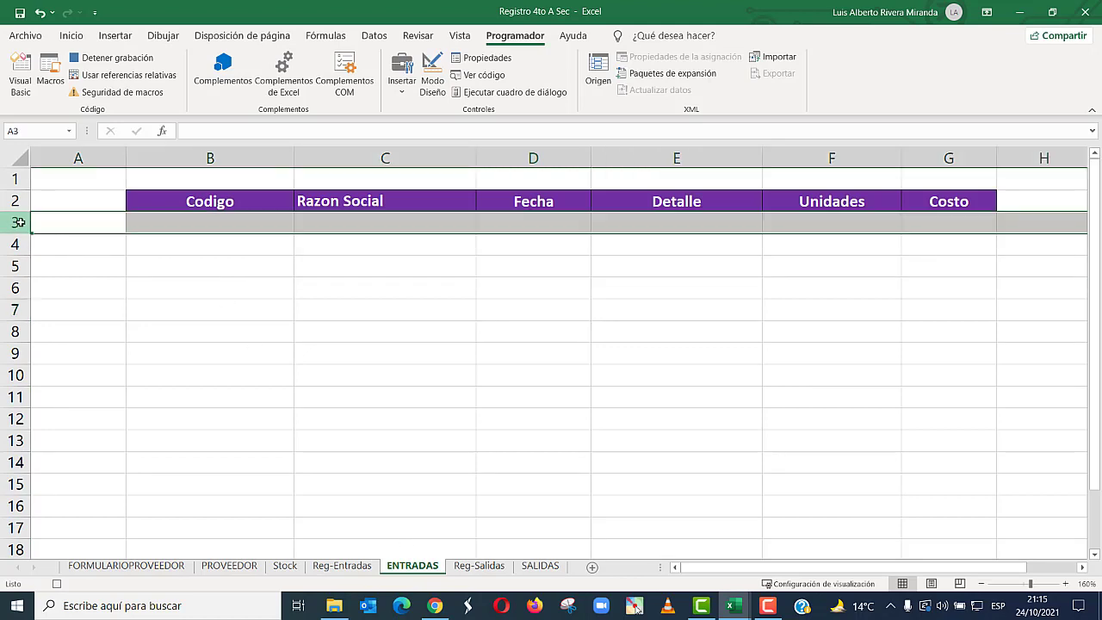
{"action": "right_click", "coordinate": [17, 222]}
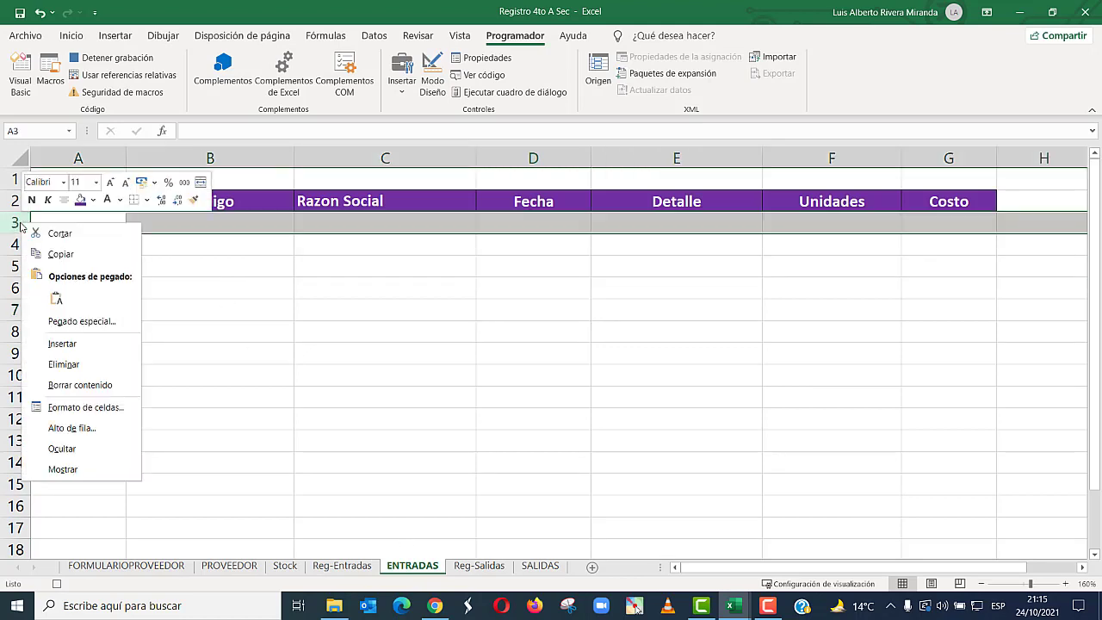
{"action": "left_click", "coordinate": [74, 344]}
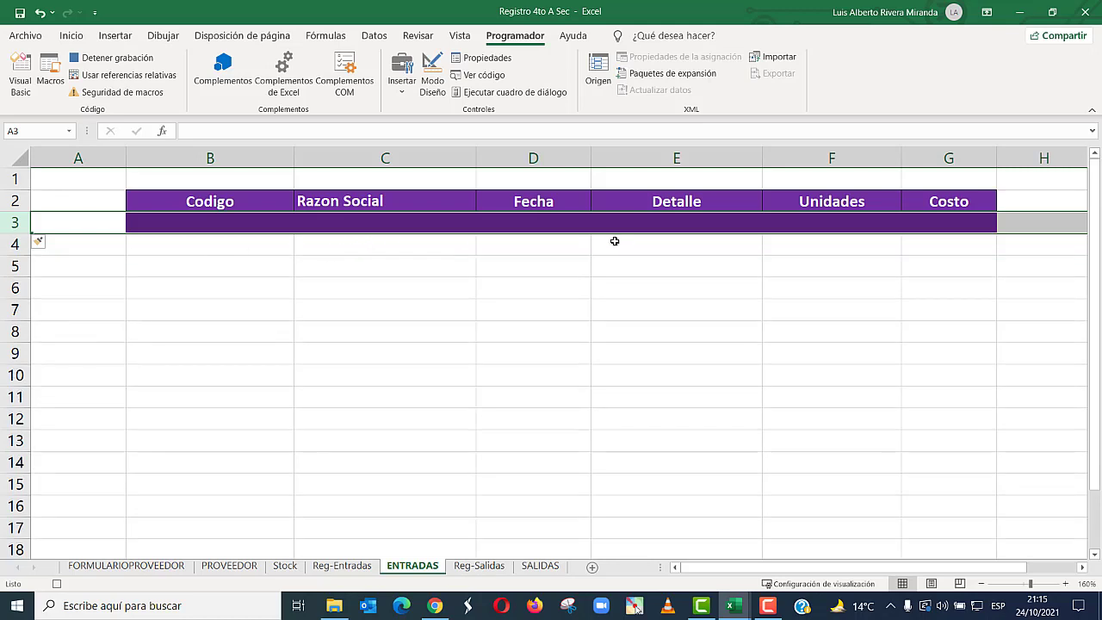
- Remove the fill from B3:G3 on ENTRADAS, set its font color to black, and select B3
{"action": "left_click_drag", "start_coordinate": [259, 225], "coordinate": [930, 223]}
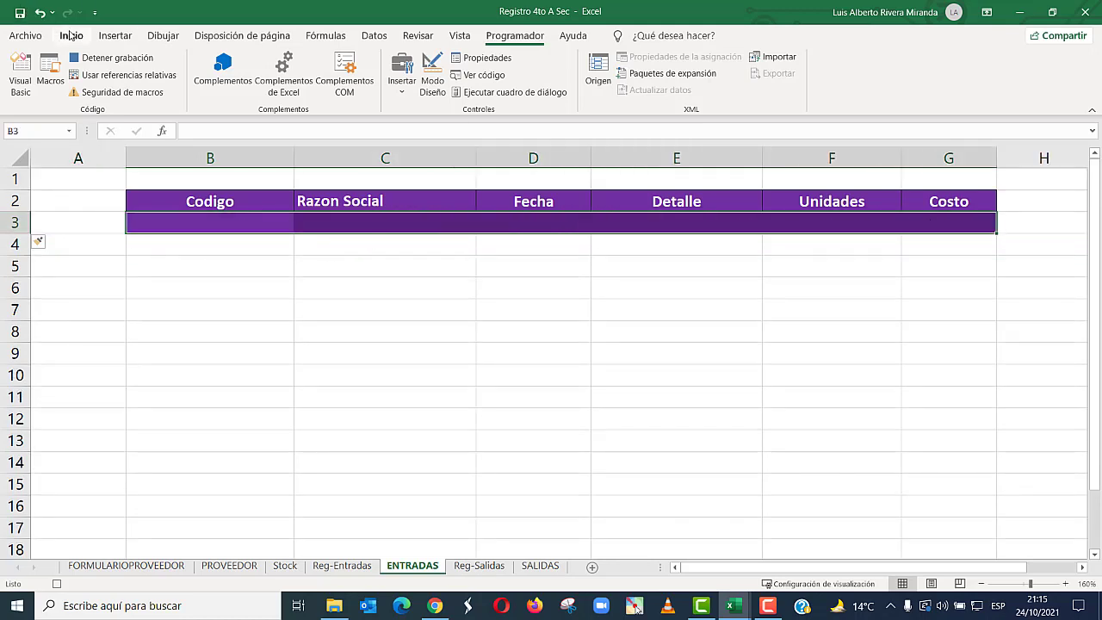
{"action": "left_click", "coordinate": [71, 35]}
{"action": "left_click", "coordinate": [247, 87]}
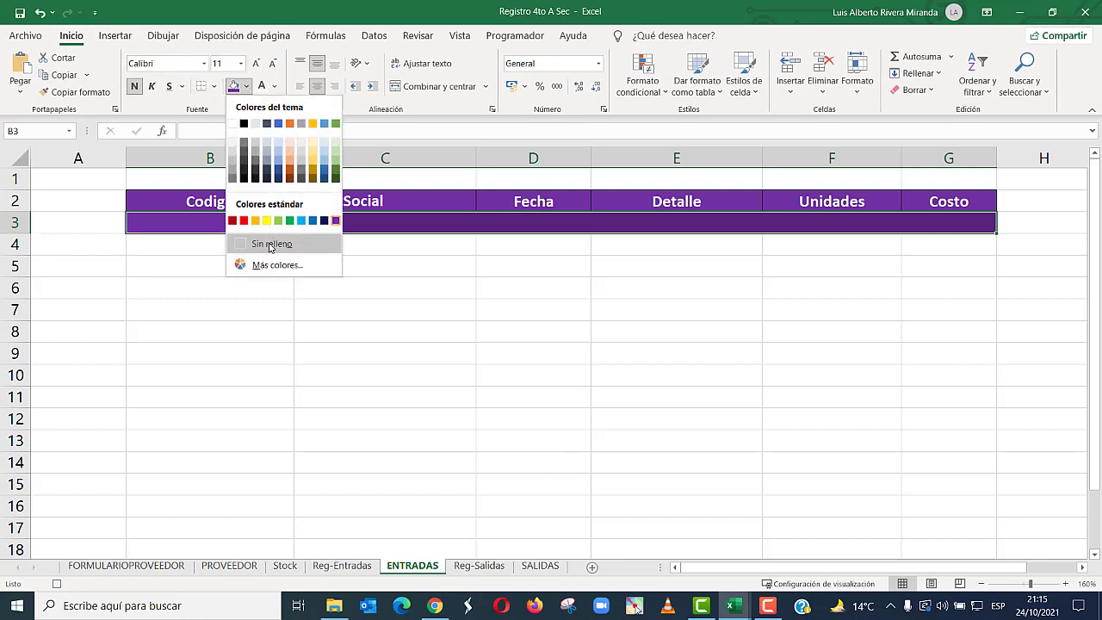
{"action": "left_click", "coordinate": [263, 243]}
{"action": "left_click", "coordinate": [275, 86]}
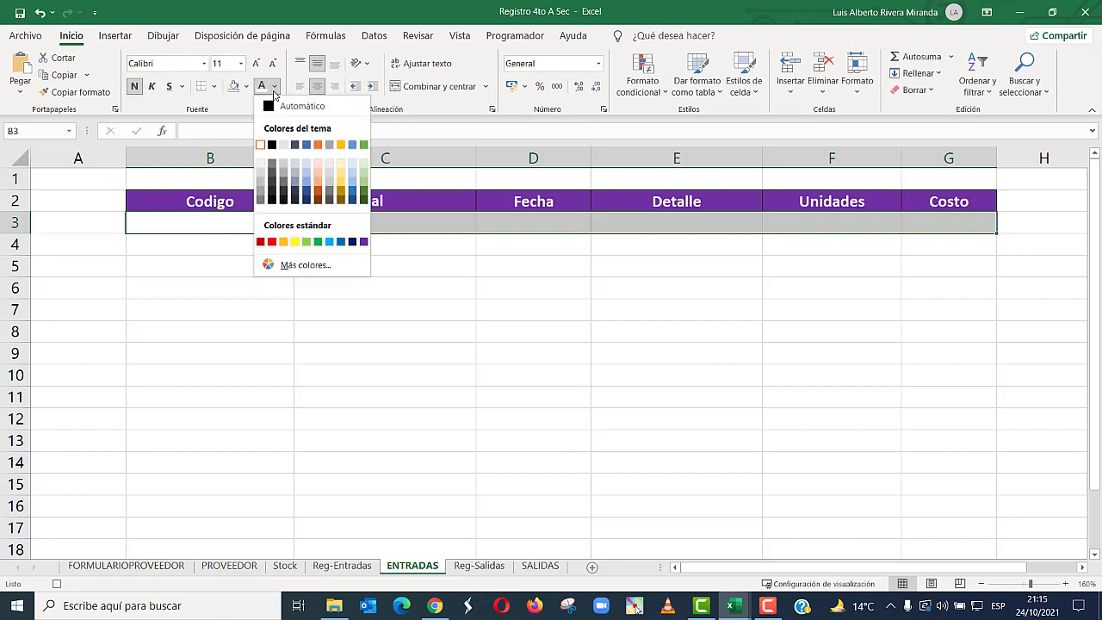
{"action": "left_click", "coordinate": [274, 145]}
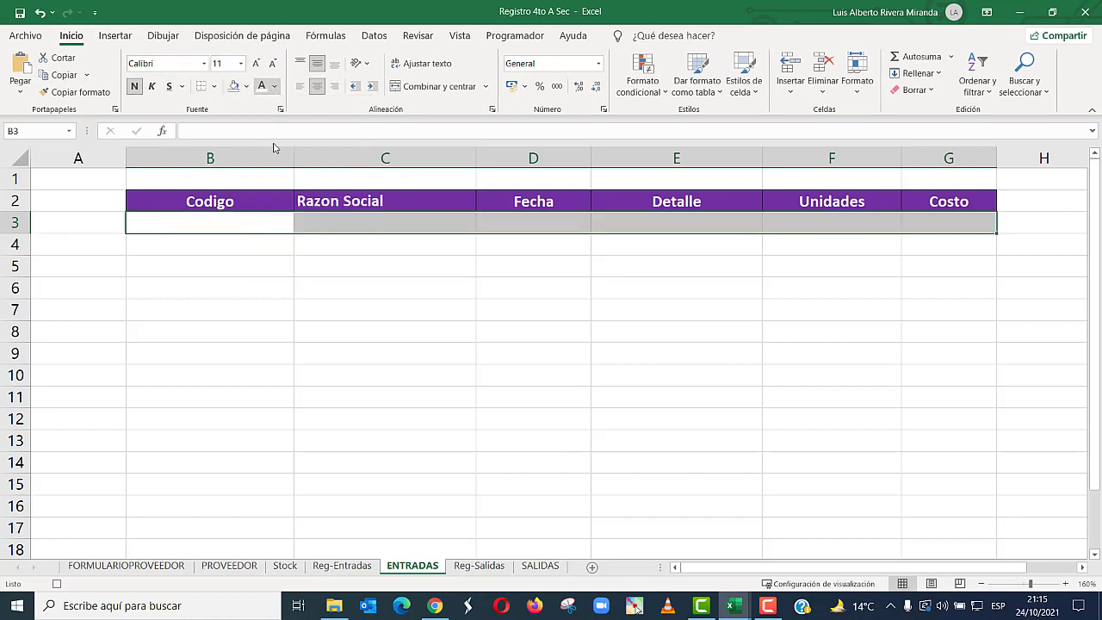
{"action": "left_click", "coordinate": [261, 217]}
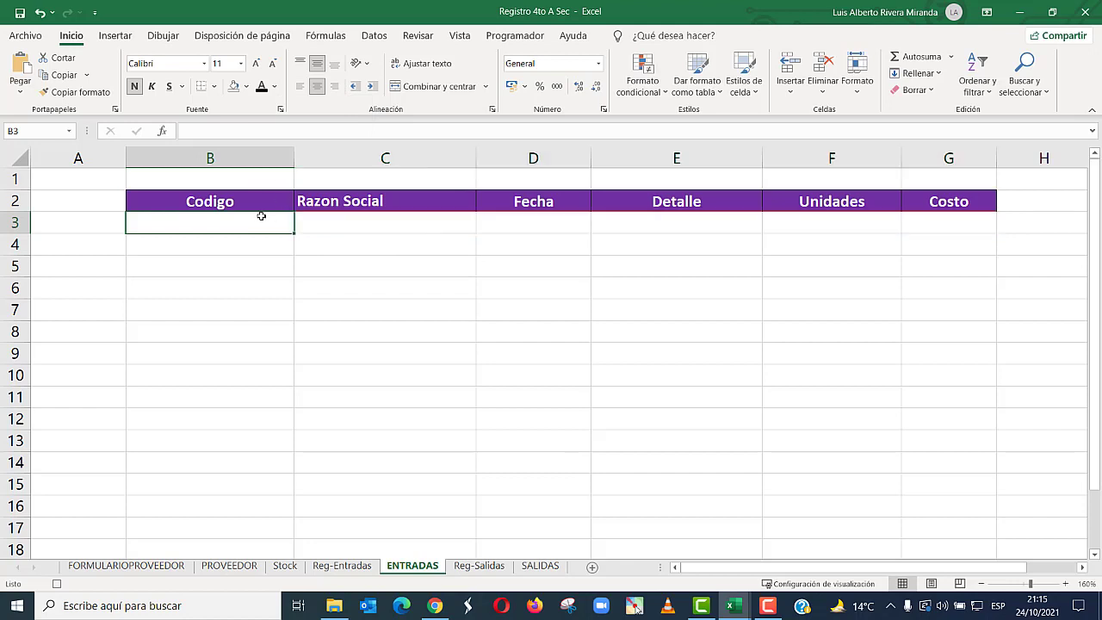
- Copy the selected entry cells of the Reg-Entradas form and return to the ENTRADAS sheet
{"action": "left_click", "coordinate": [336, 566]}
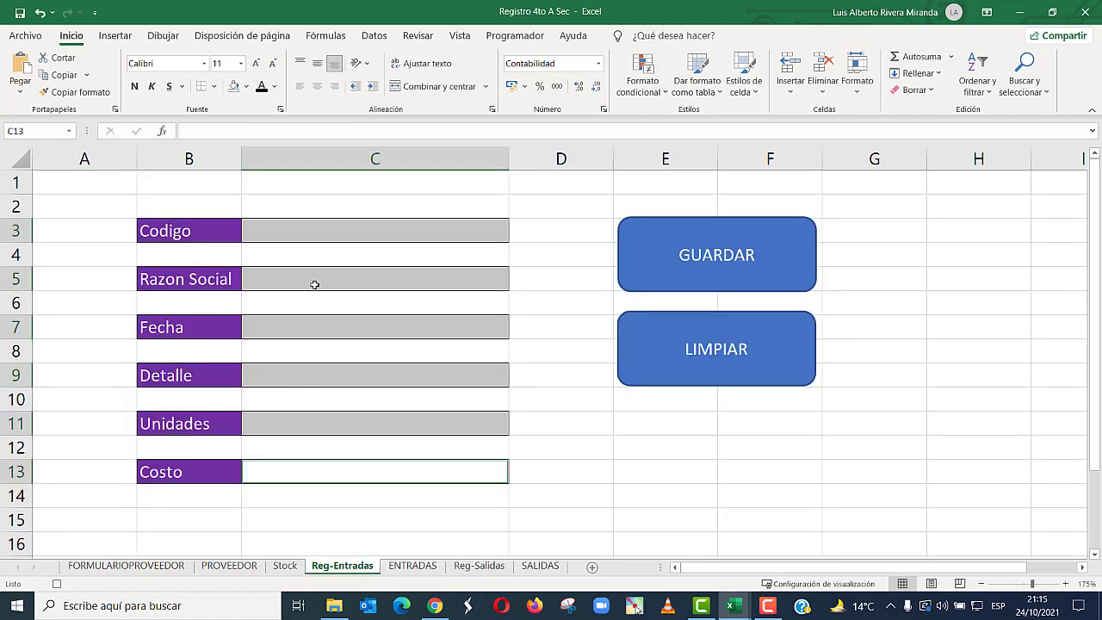
{"action": "key", "text": "ctrl+c"}
{"action": "left_click", "coordinate": [413, 566]}
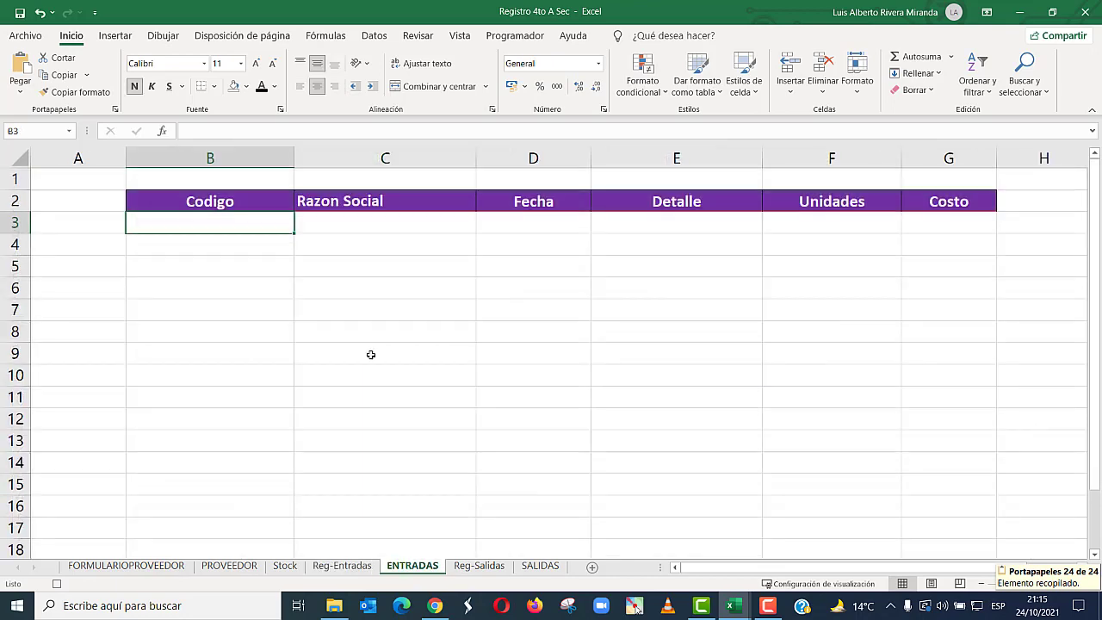
- Paste only the values of the copied form data, transposed, into the ENTRADAS table row starting at B3
{"action": "left_click", "coordinate": [28, 95]}
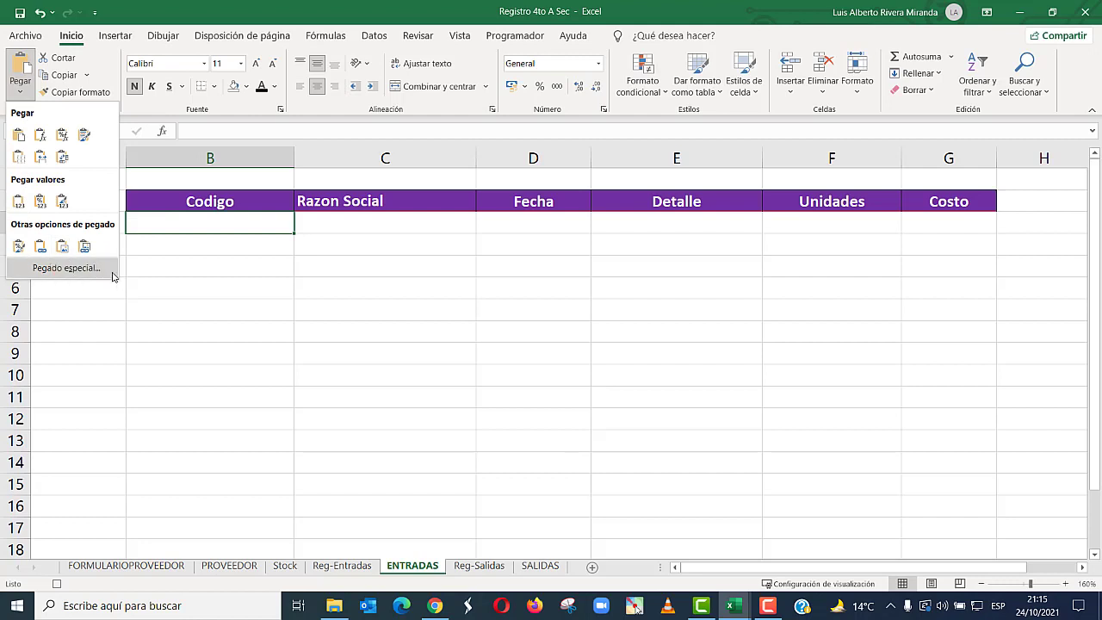
{"action": "left_click", "coordinate": [66, 268]}
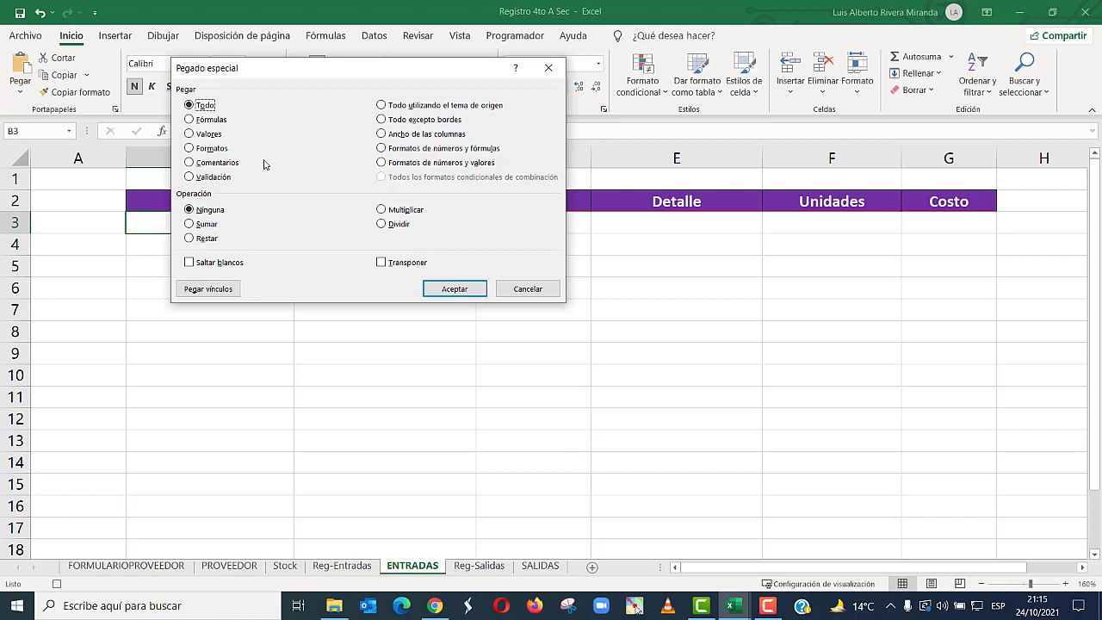
{"action": "left_click", "coordinate": [210, 134]}
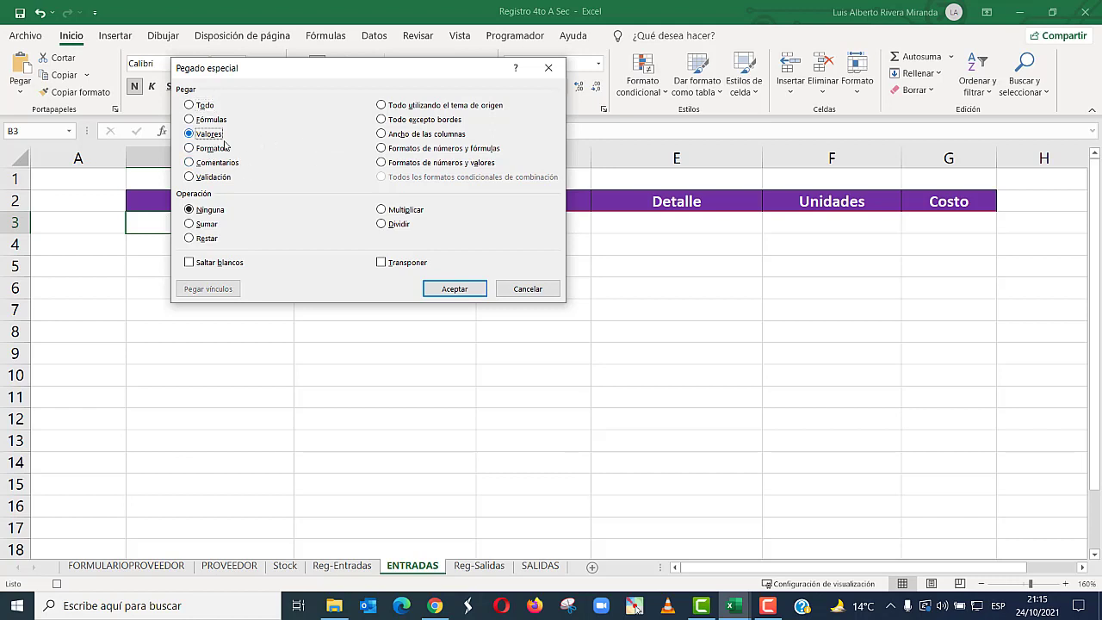
{"action": "left_click", "coordinate": [421, 263]}
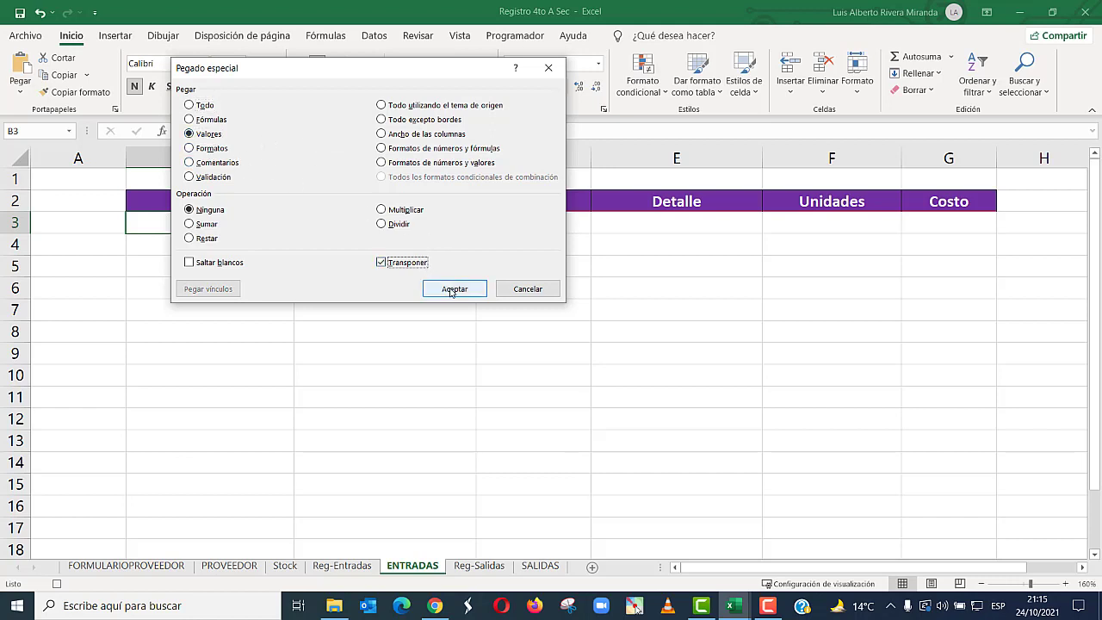
{"action": "left_click", "coordinate": [453, 290]}
{"action": "left_click", "coordinate": [258, 226]}
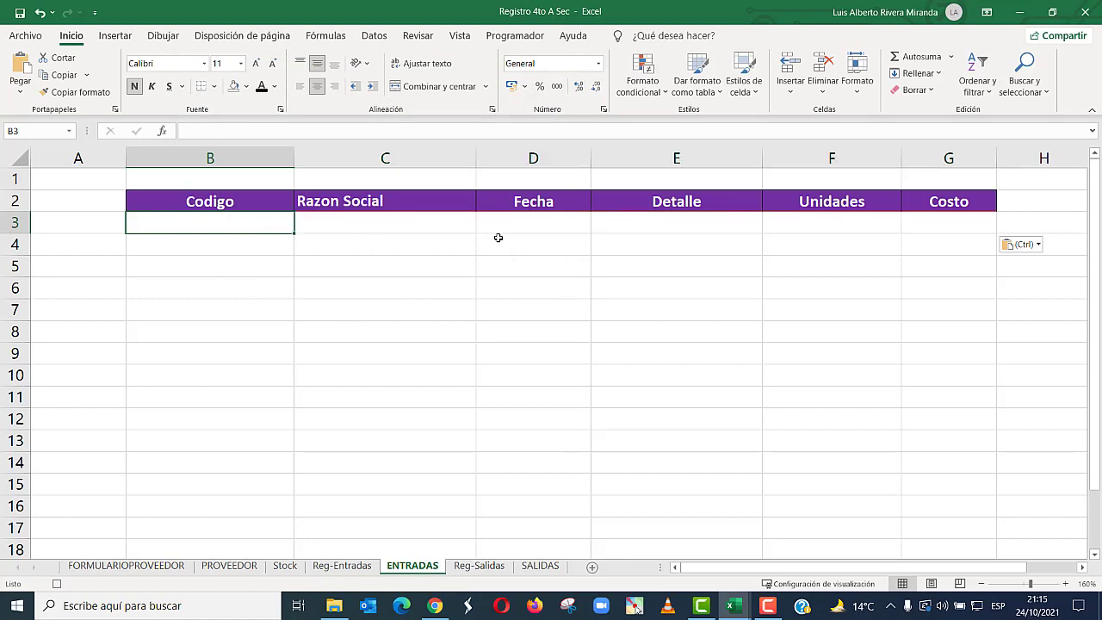
- Apply the Fecha number format to cell D3 under the Fecha heading
{"action": "left_click", "coordinate": [520, 222]}
{"action": "left_click", "coordinate": [598, 63]}
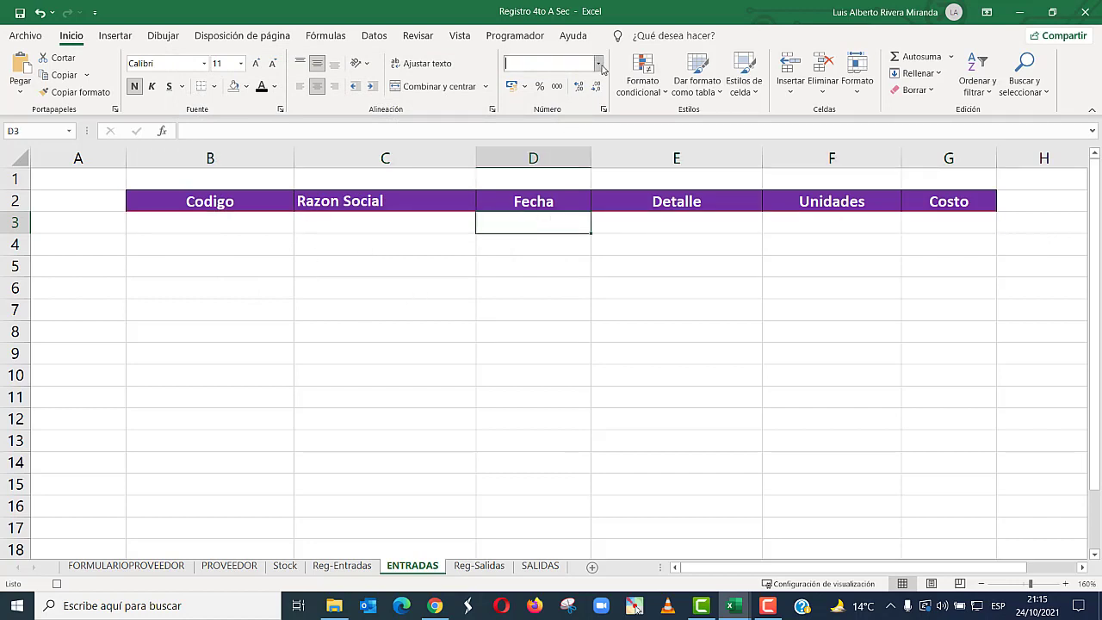
{"action": "left_click", "coordinate": [582, 231]}
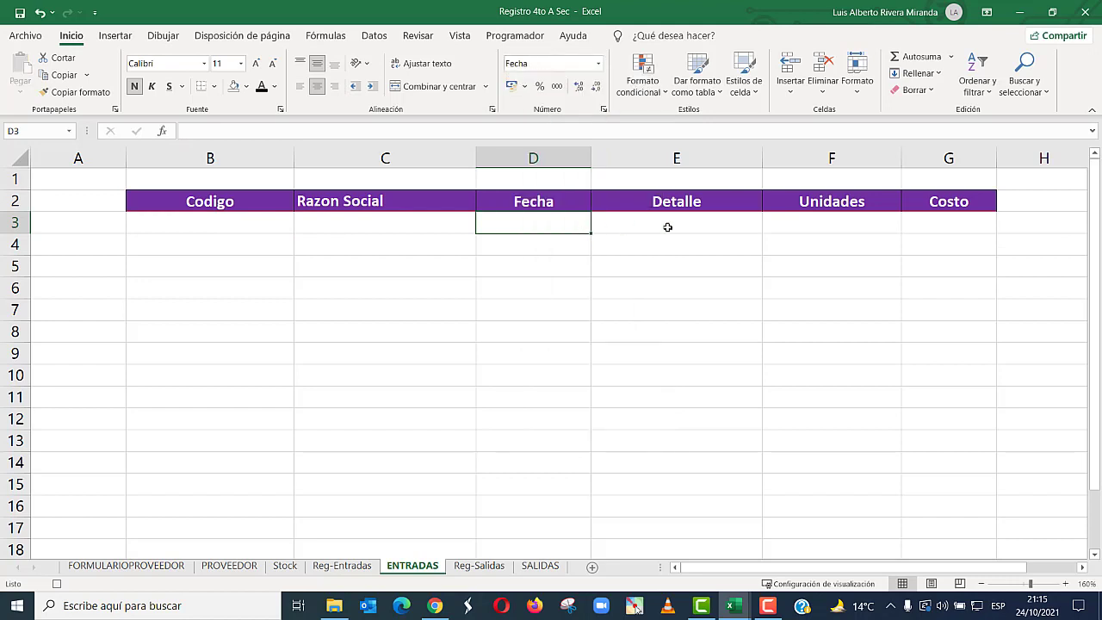
- Format the Costo cell G3 as Contabilidad with 2 decimals and the S/ symbol, and reselect B3
{"action": "left_click", "coordinate": [937, 223]}
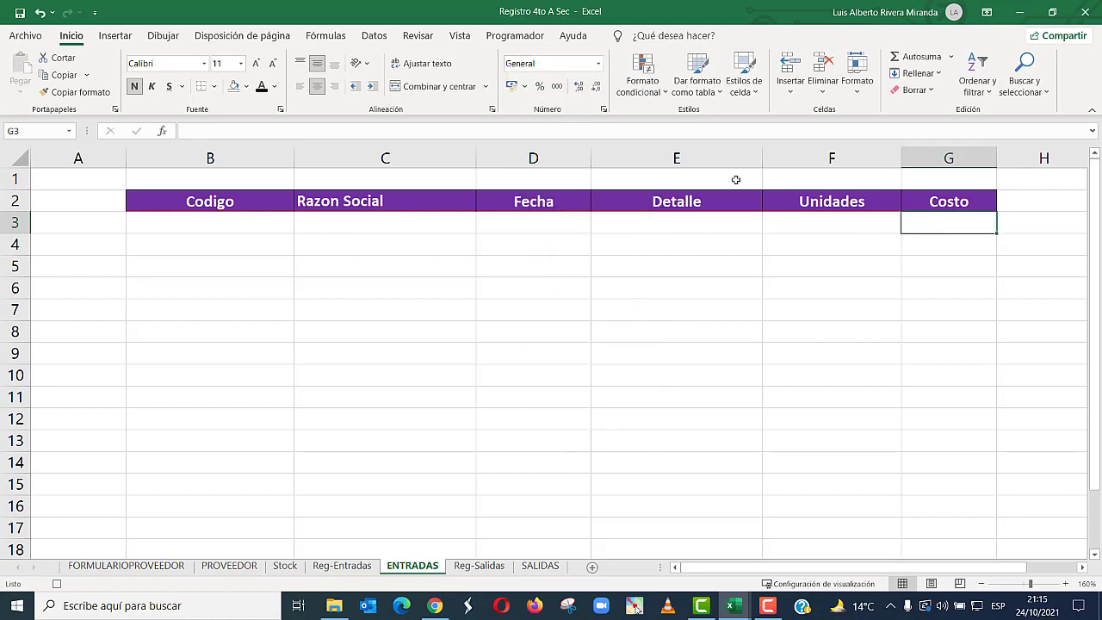
{"action": "left_click", "coordinate": [603, 109]}
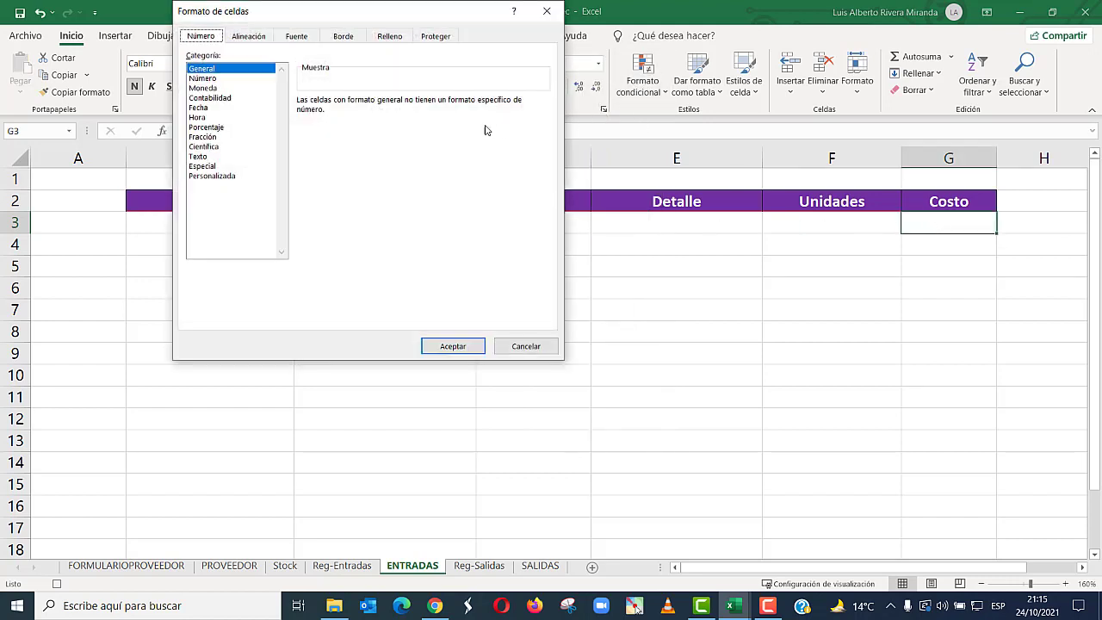
{"action": "left_click", "coordinate": [239, 99]}
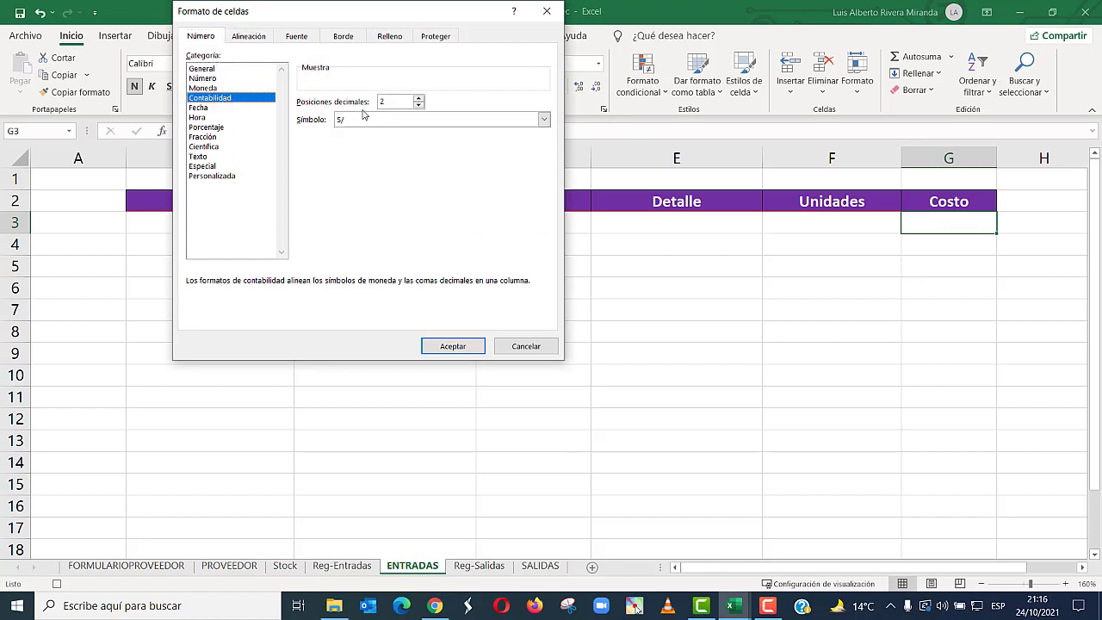
{"action": "left_click", "coordinate": [452, 347]}
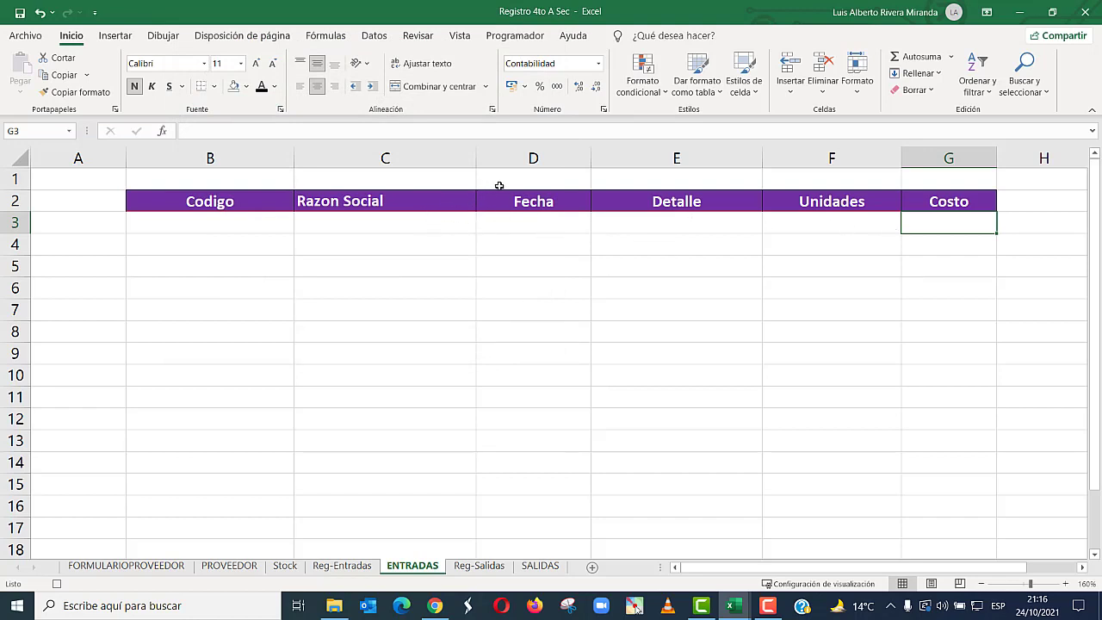
{"action": "left_click", "coordinate": [208, 224]}
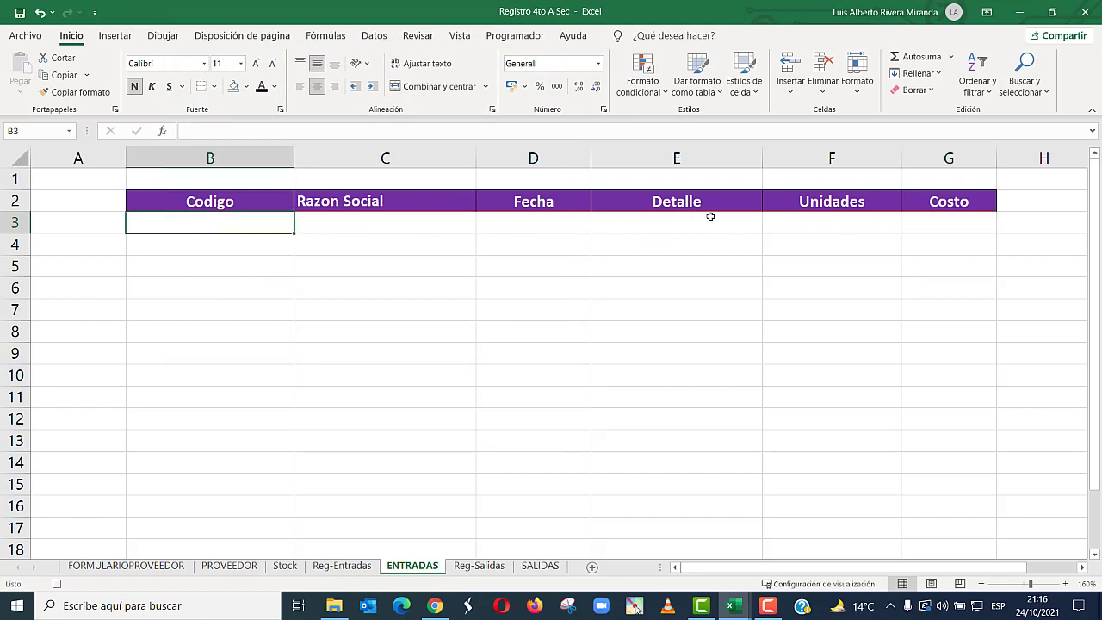
- On Reg-Entradas, select the Codigo, Fecha, Detalle, Unidades and Costo entry cells together, return to C3 and stop the macro recording
{"action": "left_click", "coordinate": [343, 566]}
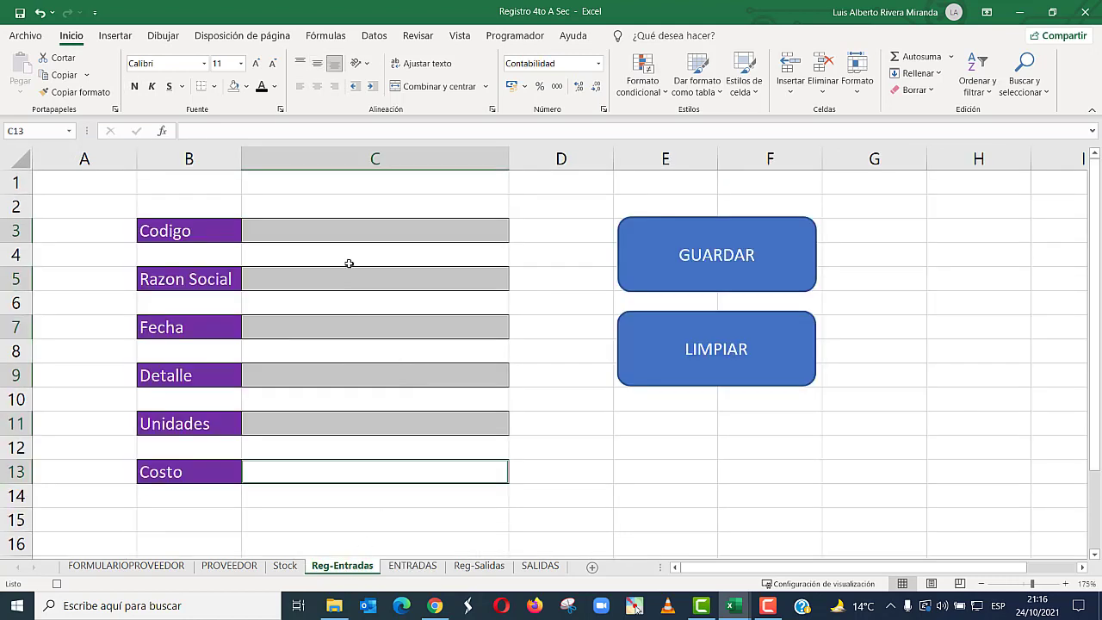
{"action": "left_click", "coordinate": [362, 234]}
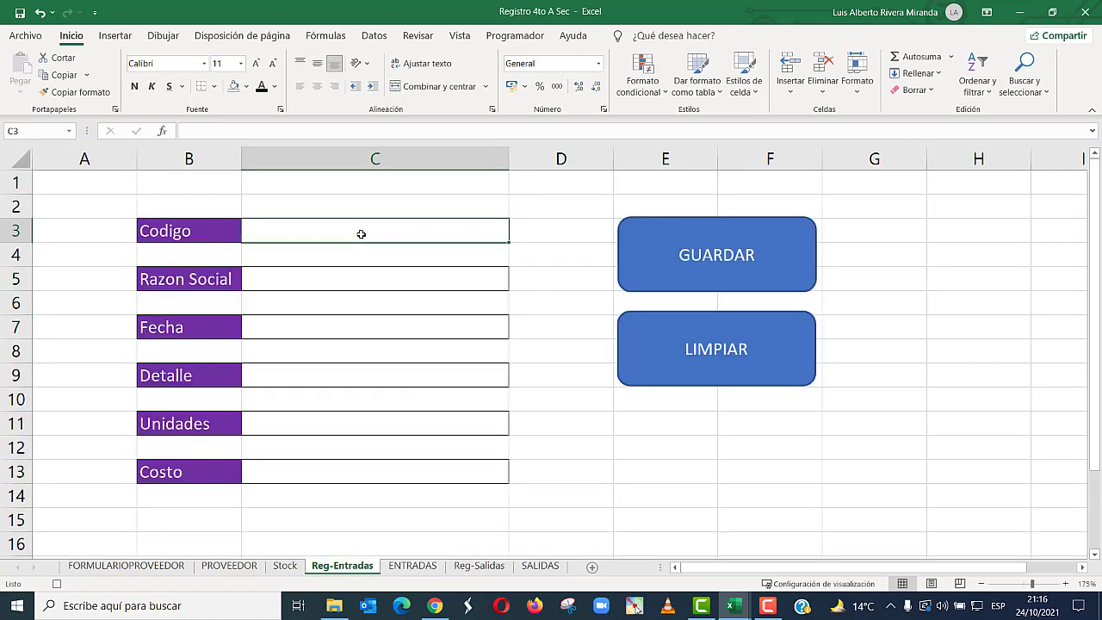
{"action": "left_click", "coordinate": [334, 281]}
{"action": "left_click", "coordinate": [350, 236]}
{"action": "left_click", "coordinate": [321, 327]}
{"action": "left_click", "coordinate": [333, 376]}
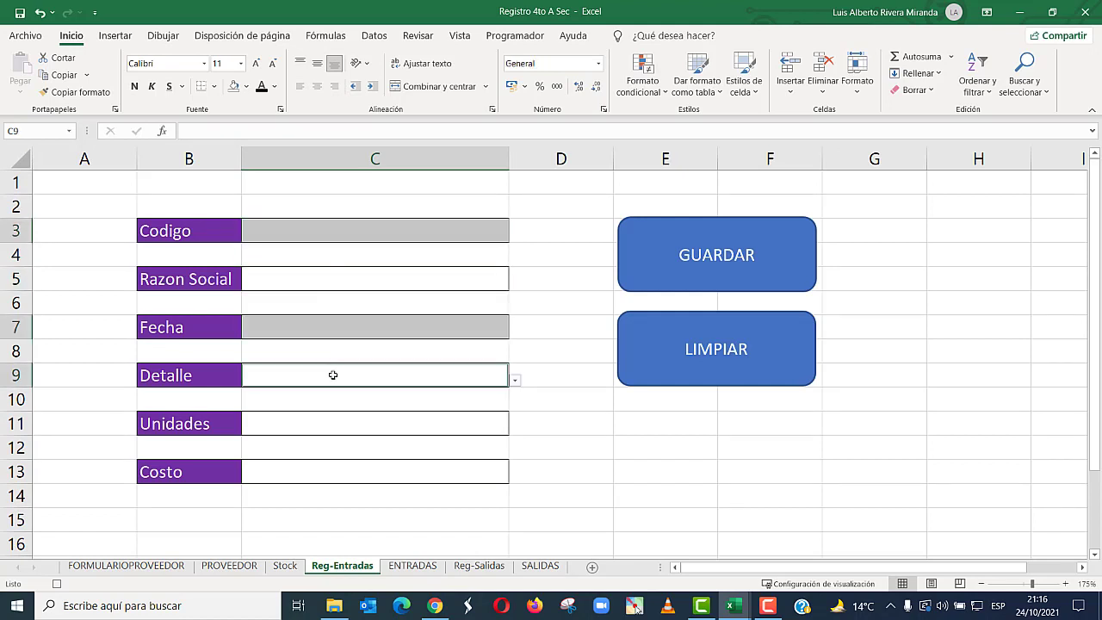
{"action": "left_click", "coordinate": [342, 418]}
{"action": "left_click", "coordinate": [337, 470]}
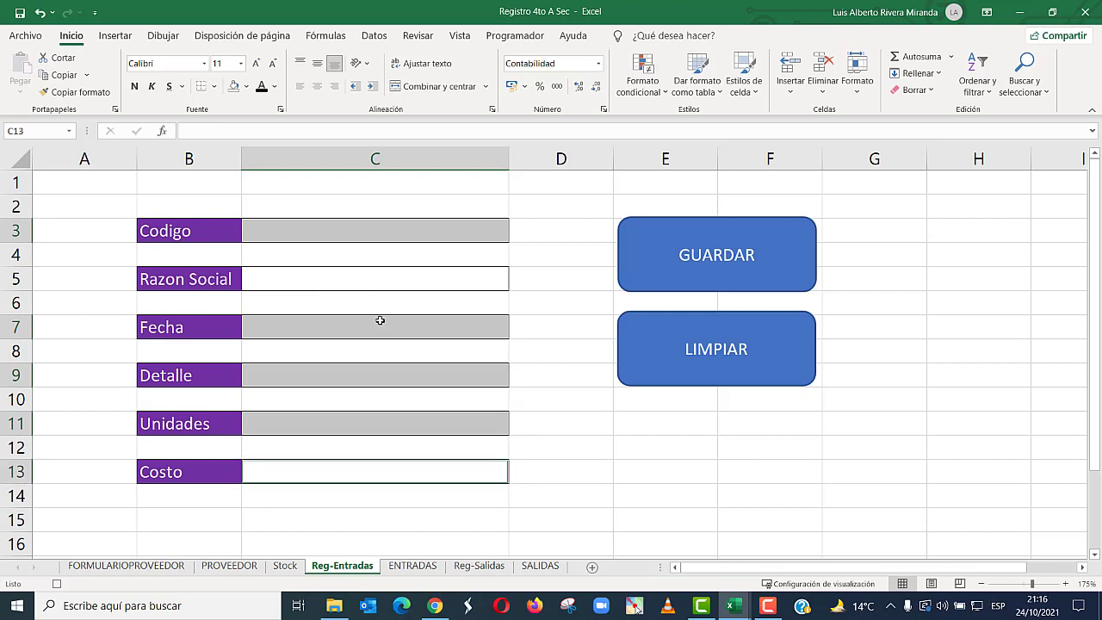
{"action": "left_click", "coordinate": [343, 233]}
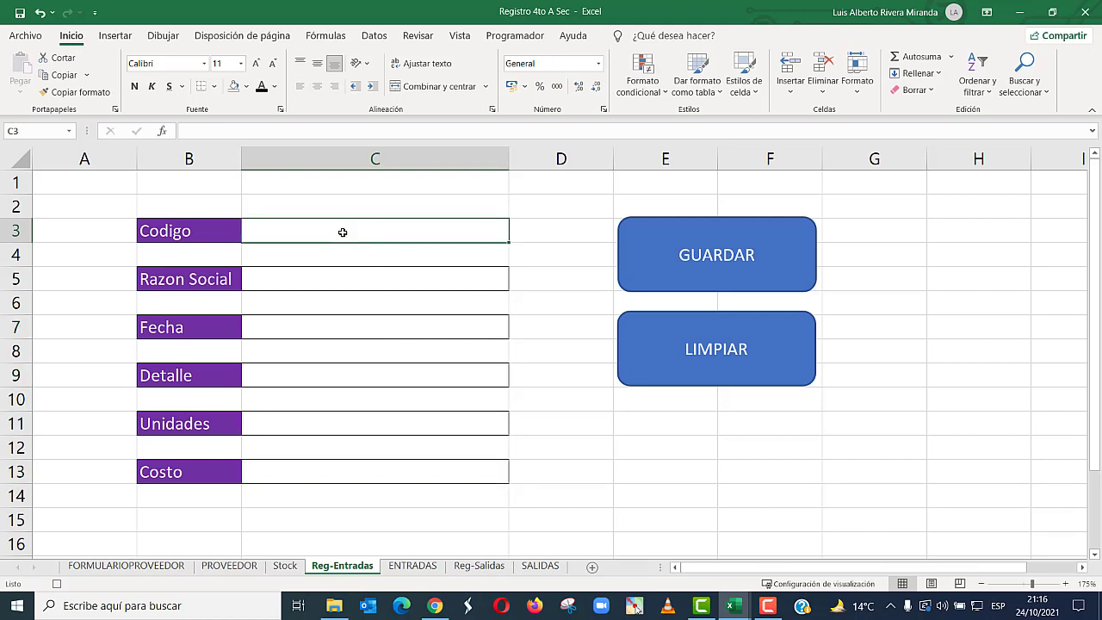
{"action": "left_click", "coordinate": [515, 36]}
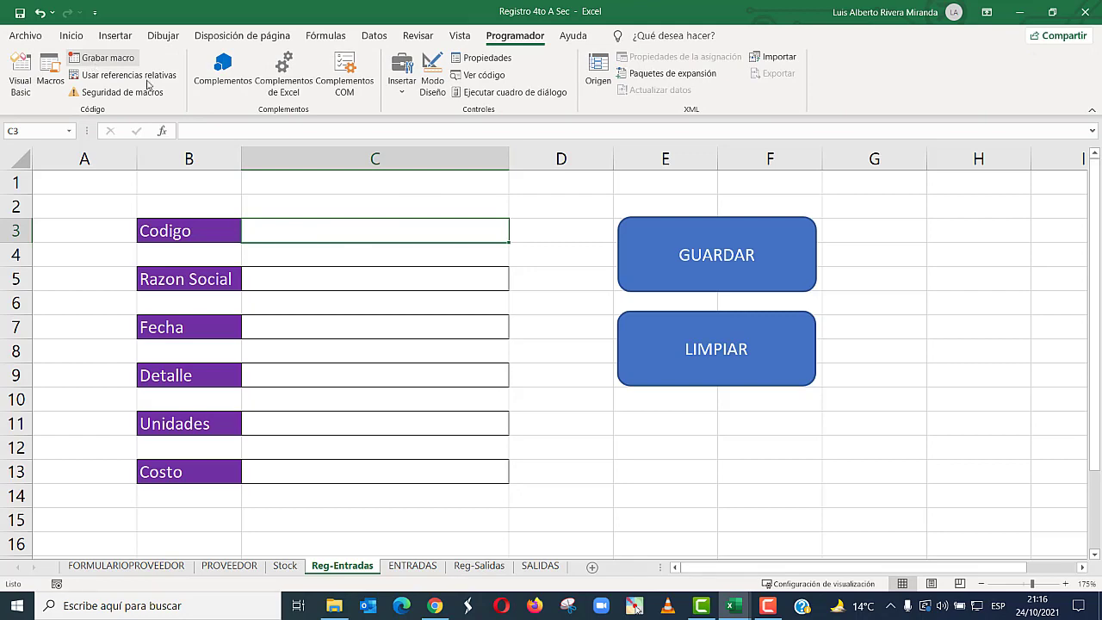
- Assign the BTNGuardarEntrada macro to the GUARDAR shape and return to the Codigo entry cell C3
{"action": "right_click", "coordinate": [655, 241]}
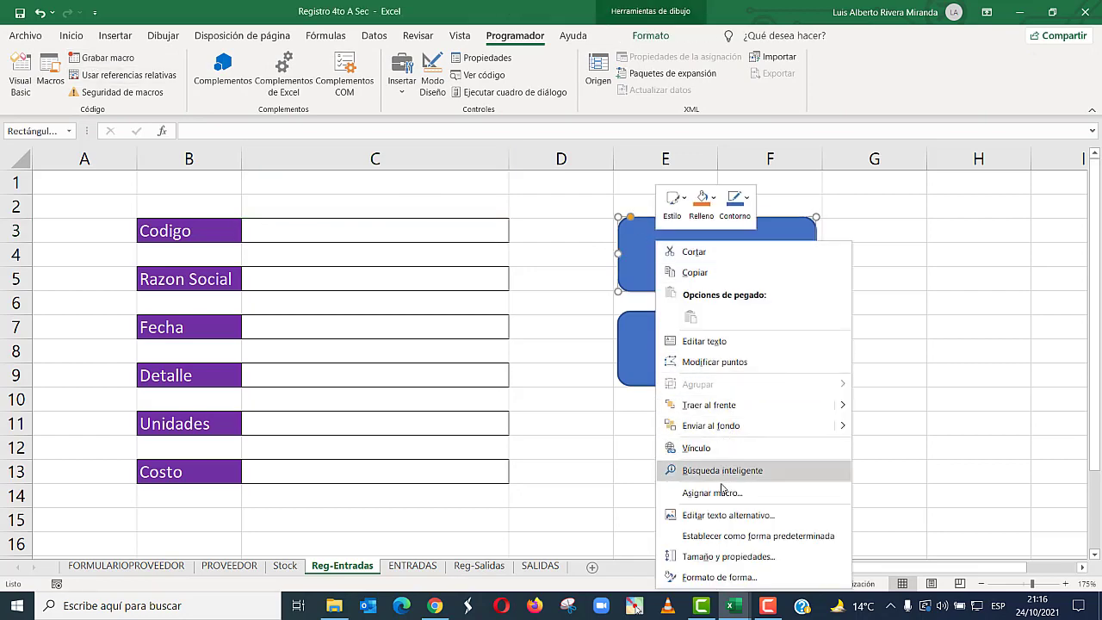
{"action": "left_click", "coordinate": [713, 492]}
{"action": "left_click_drag", "start_coordinate": [684, 337], "coordinate": [537, 219]}
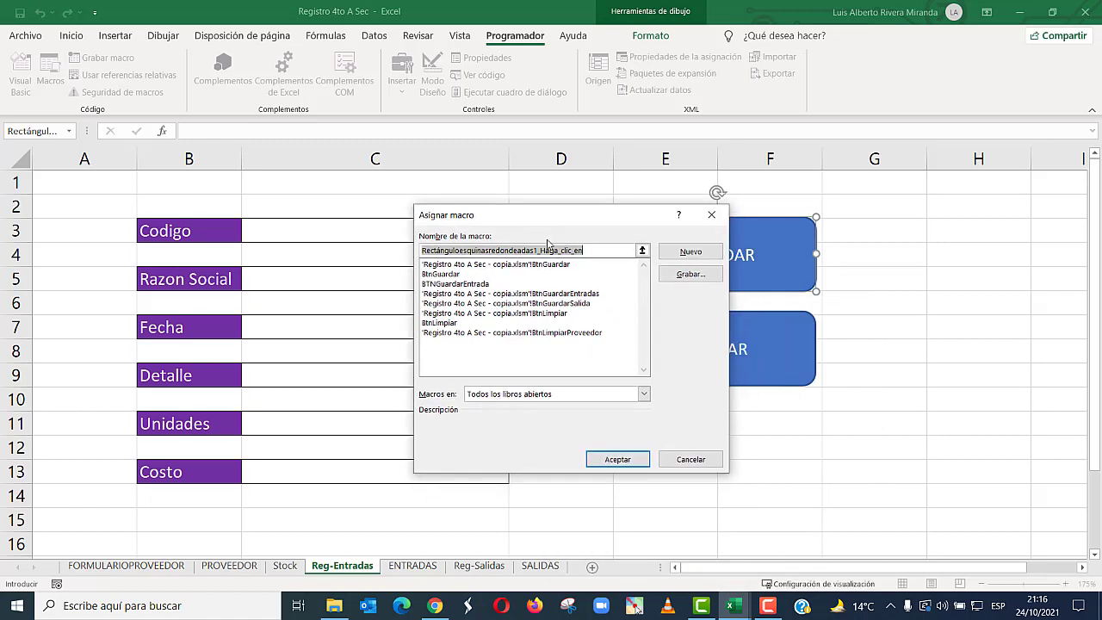
{"action": "left_click", "coordinate": [487, 283]}
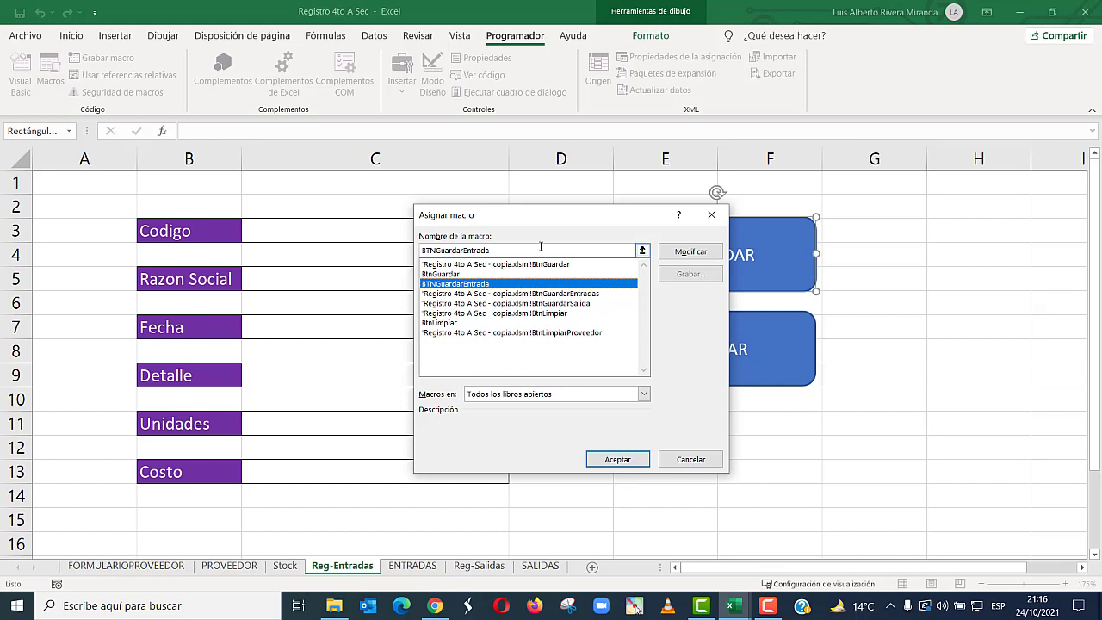
{"action": "left_click", "coordinate": [616, 460]}
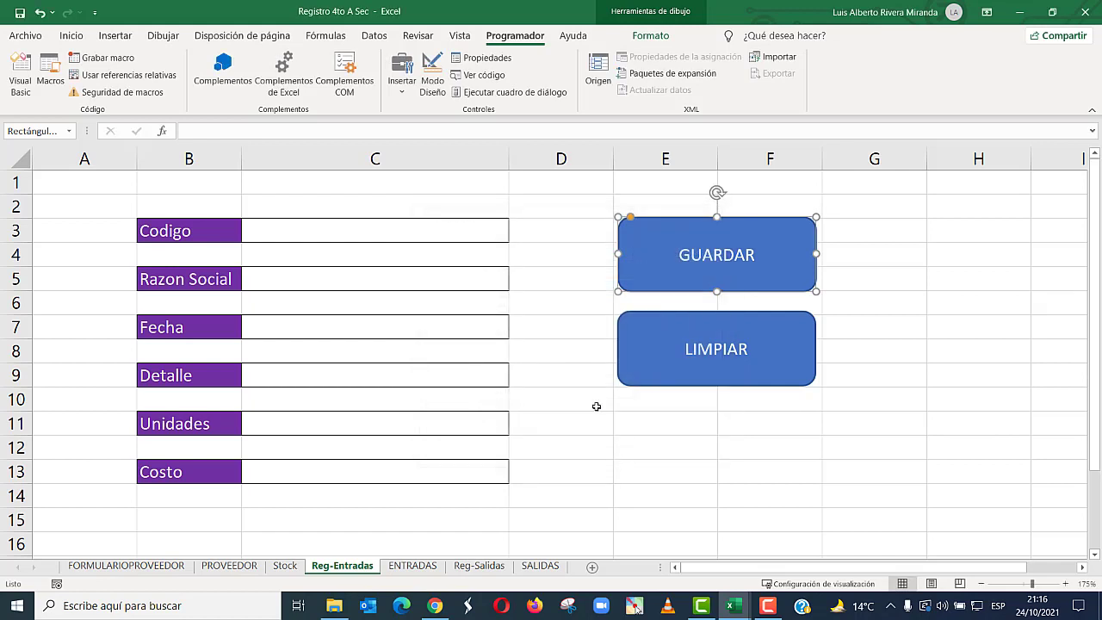
{"action": "left_click", "coordinate": [571, 394]}
{"action": "left_click", "coordinate": [341, 235]}
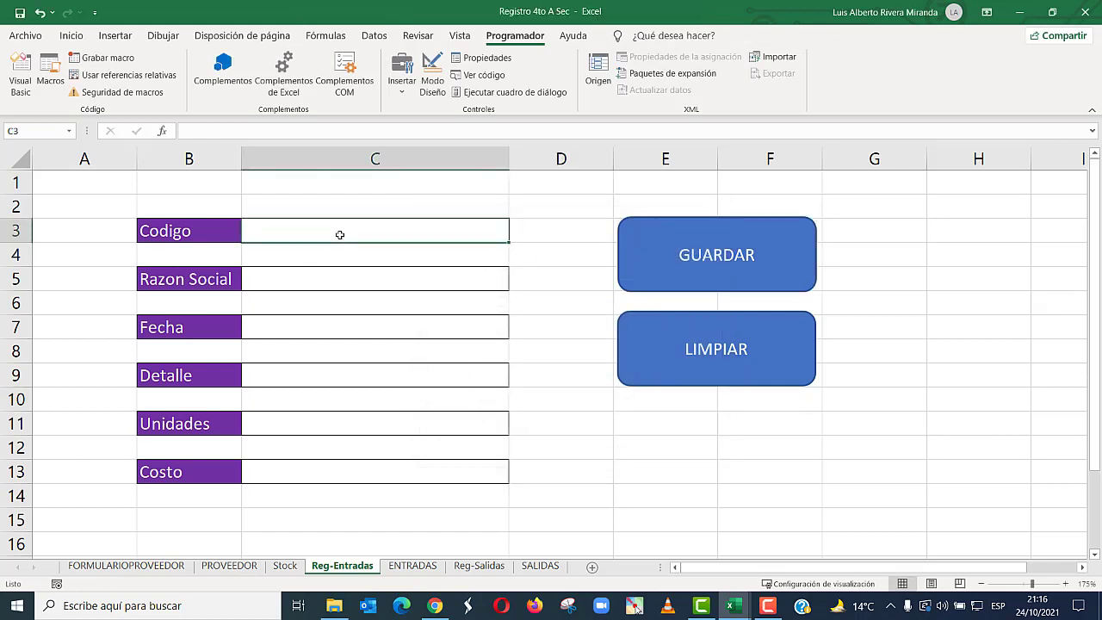
- Check the product codes on the Stock sheet and enter N001 as the Codigo on Reg-Entradas
{"action": "left_click", "coordinate": [286, 565]}
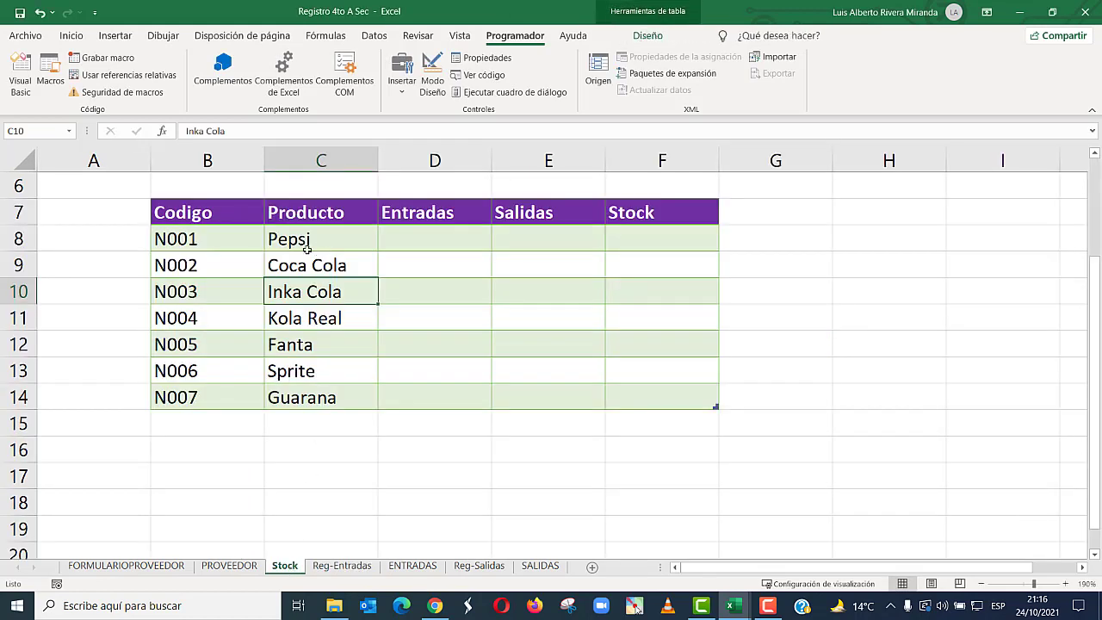
{"action": "left_click", "coordinate": [353, 565]}
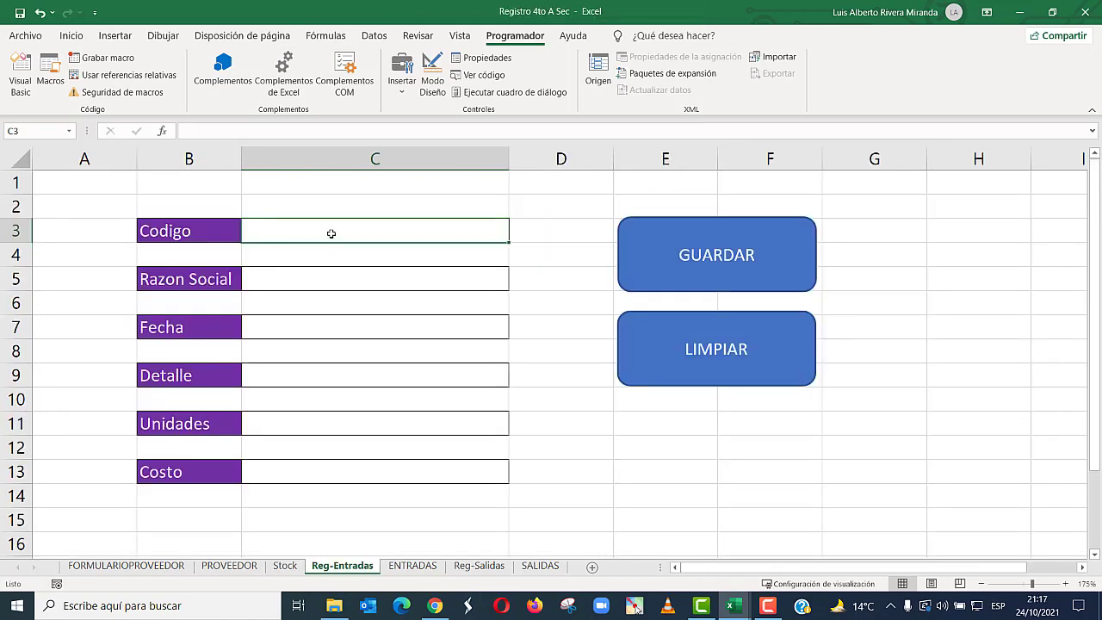
{"action": "left_click", "coordinate": [285, 566]}
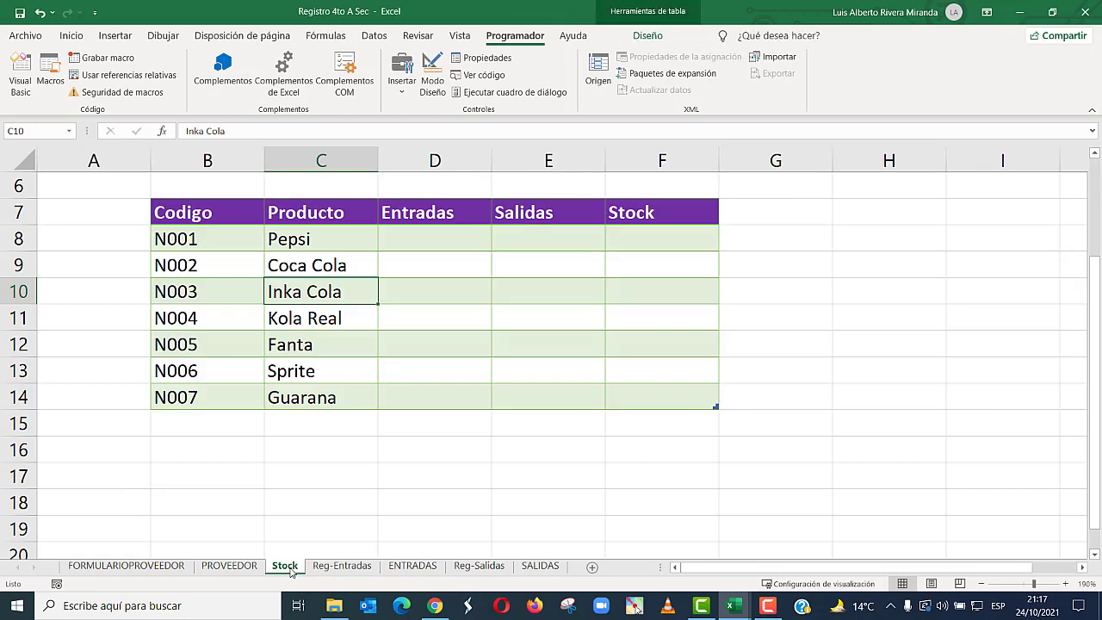
{"action": "left_click", "coordinate": [342, 566]}
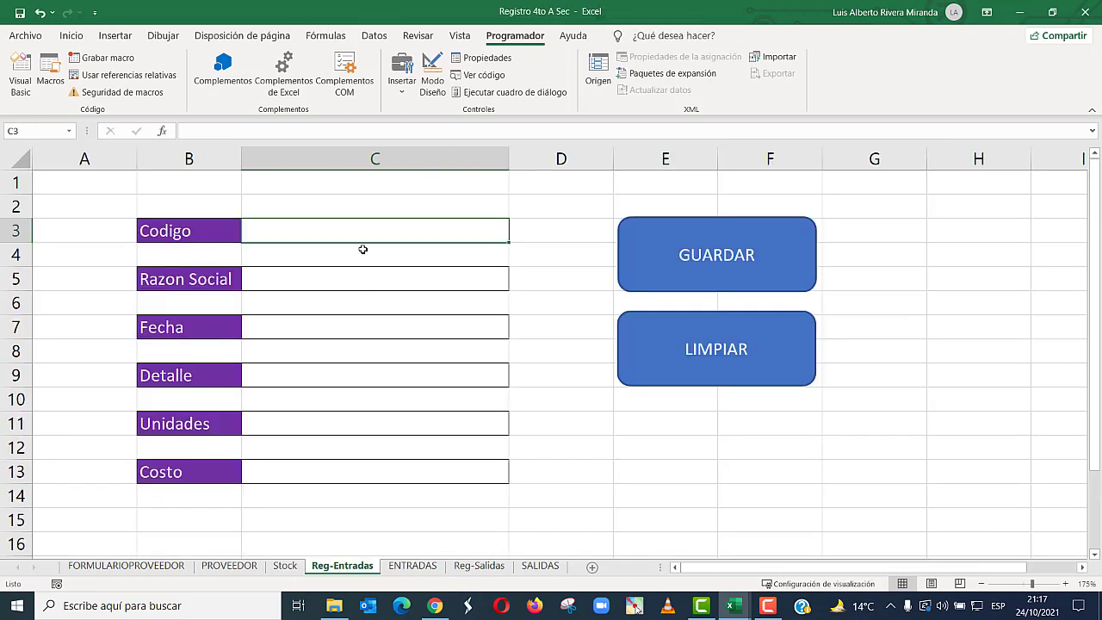
{"action": "type", "text": "N001"}
{"action": "key", "text": "Return"}
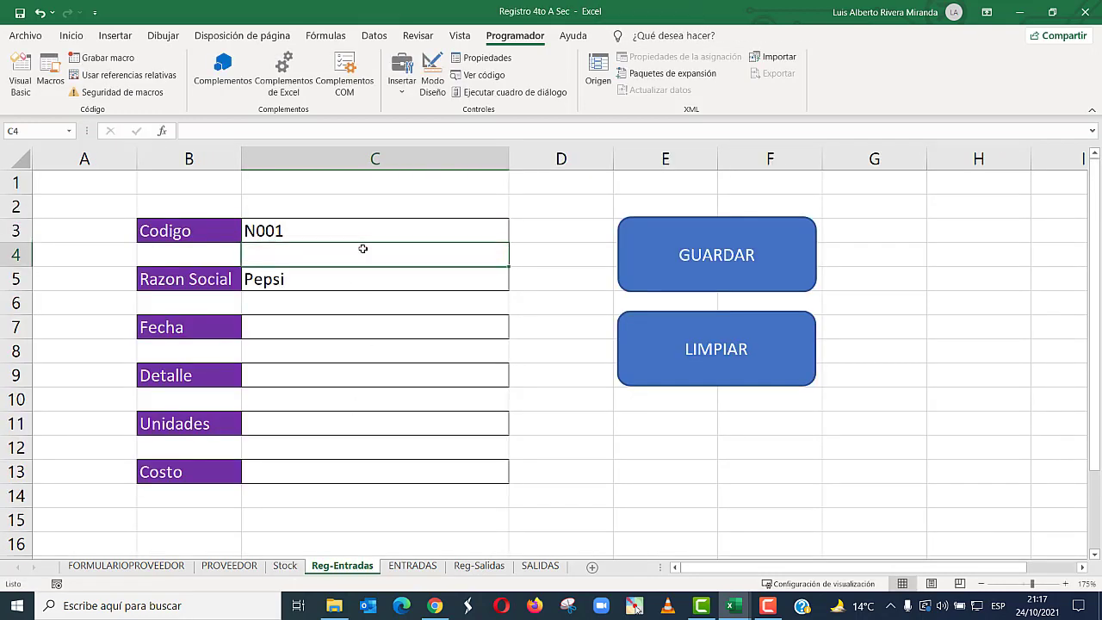
- Set the Fecha to 24/10/2021 and choose Personal as the Detalle in the entry form
{"action": "left_click", "coordinate": [325, 332]}
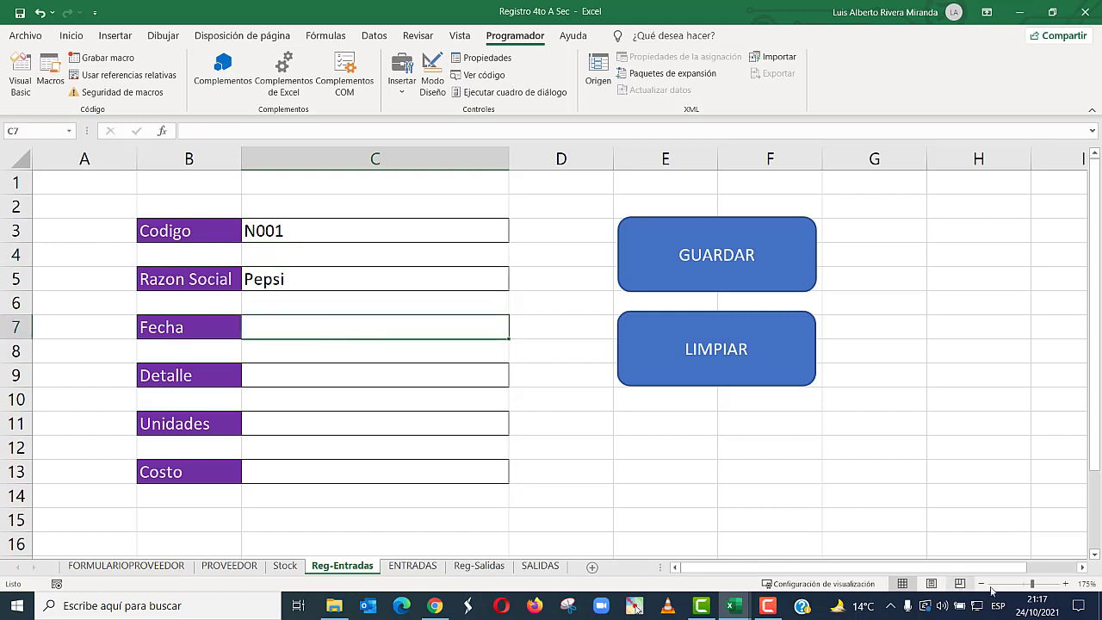
{"action": "type", "text": "24/10/2021"}
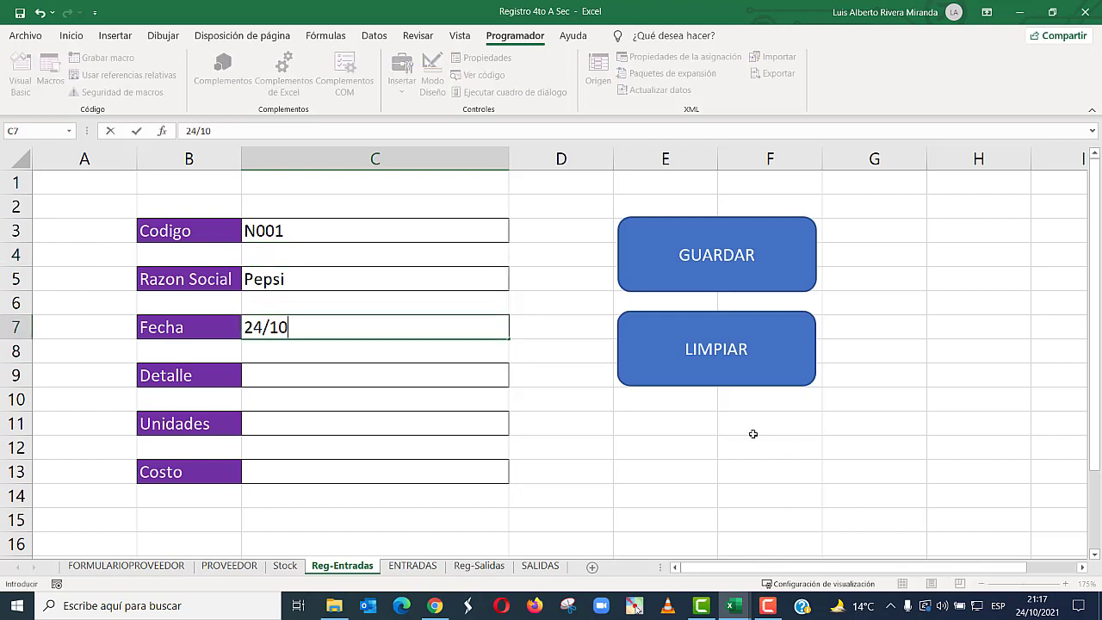
{"action": "key", "text": "Return"}
{"action": "left_click", "coordinate": [379, 378]}
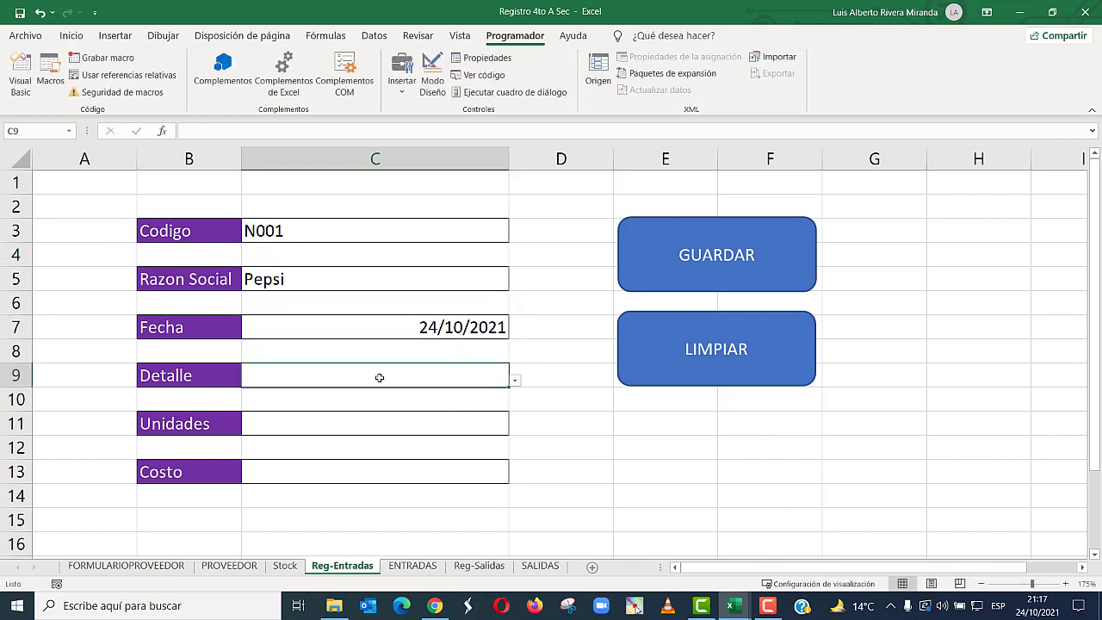
{"action": "left_click", "coordinate": [515, 381]}
{"action": "left_click", "coordinate": [409, 398]}
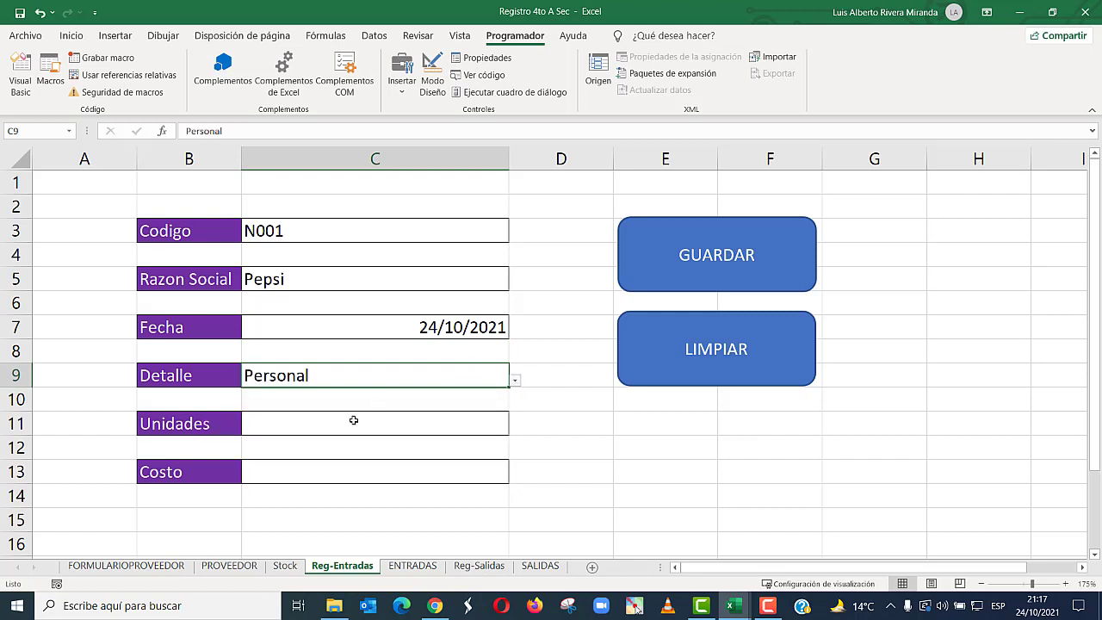
- Enter 200 as the Unidades and move on to the Costo entry cell
{"action": "left_click", "coordinate": [267, 422]}
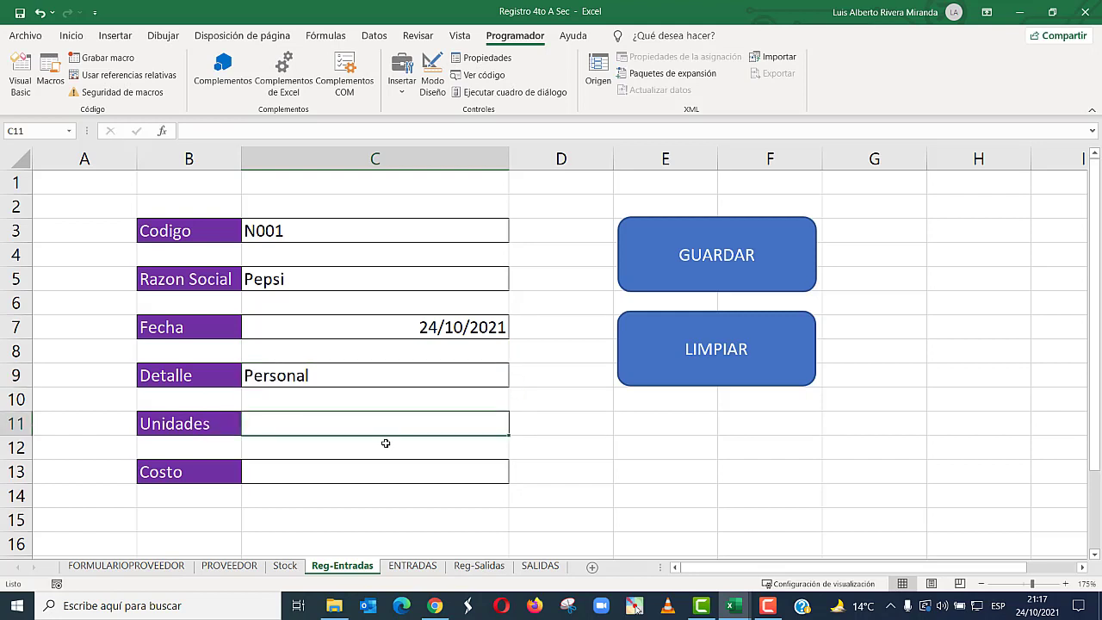
{"action": "type", "text": "200"}
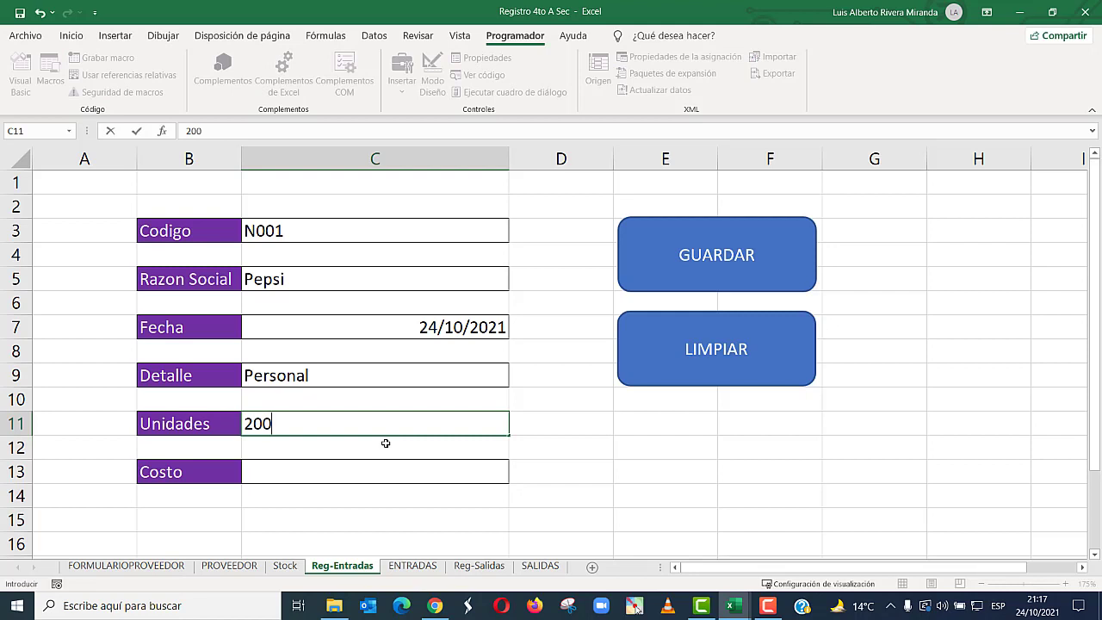
{"action": "left_click", "coordinate": [328, 472]}
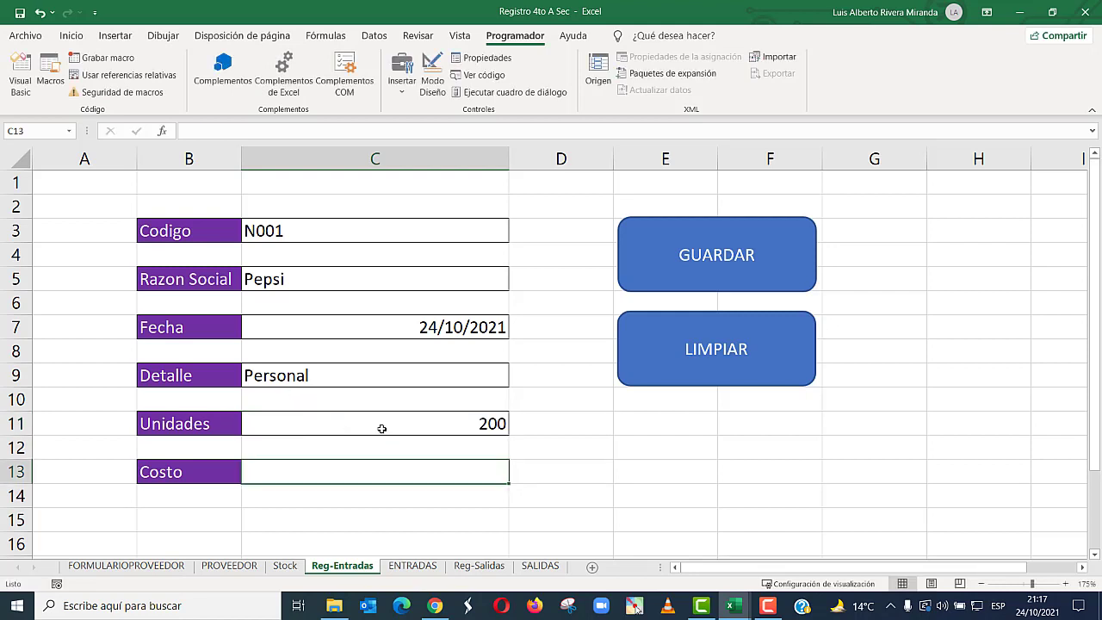
- Enter 160 as the Costo in the Reg-Entradas form
{"action": "type", "text": "1"}
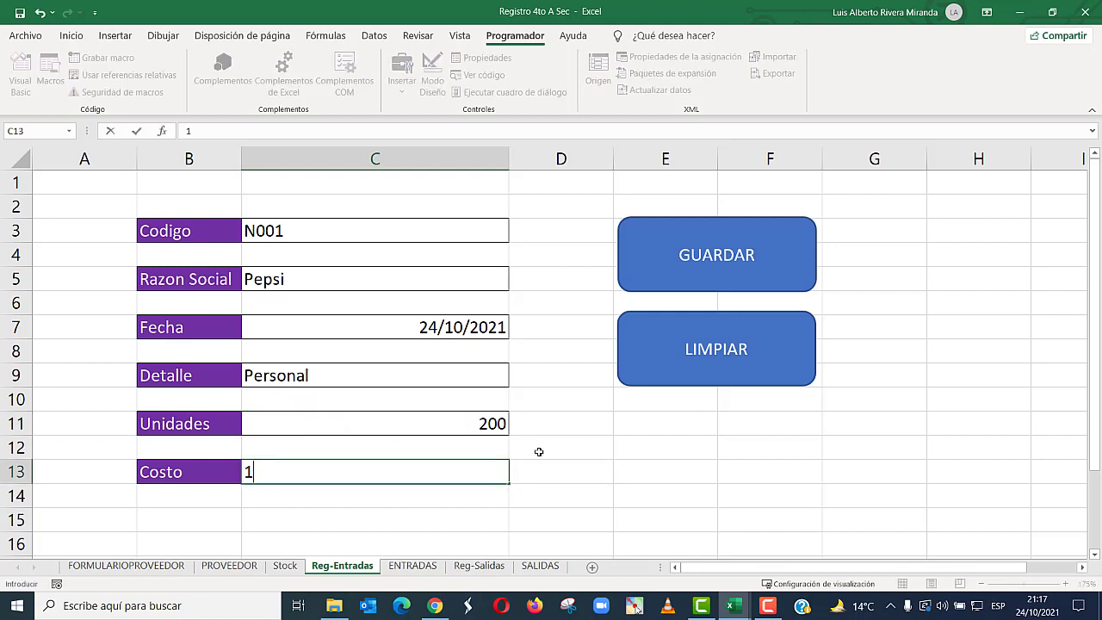
{"action": "type", "text": "60"}
{"action": "key", "text": "Return"}
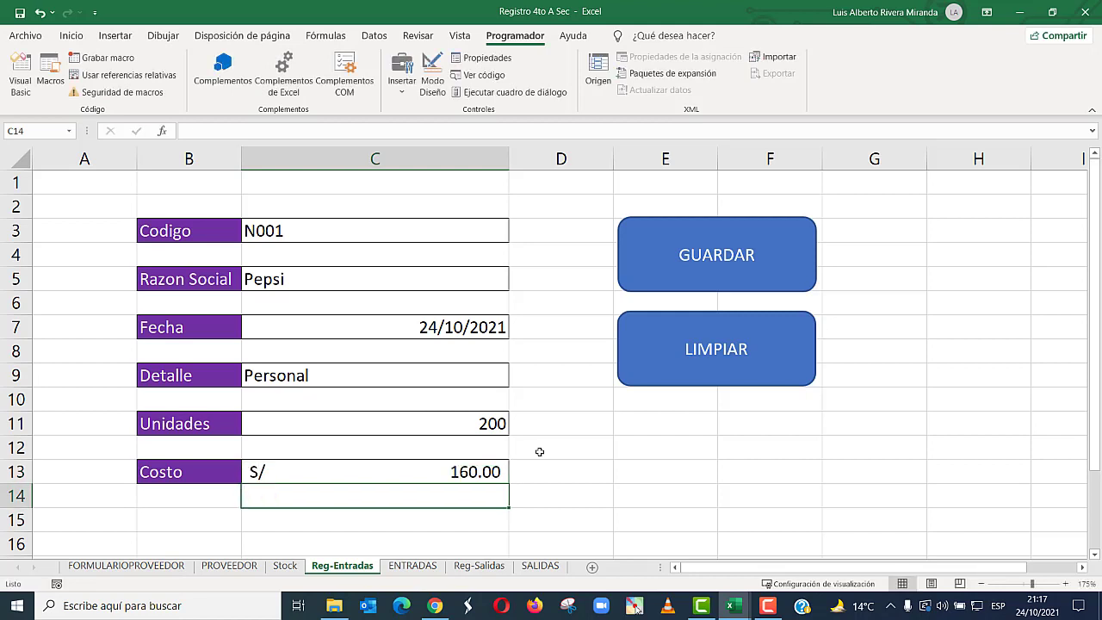
{"action": "left_click", "coordinate": [540, 452]}
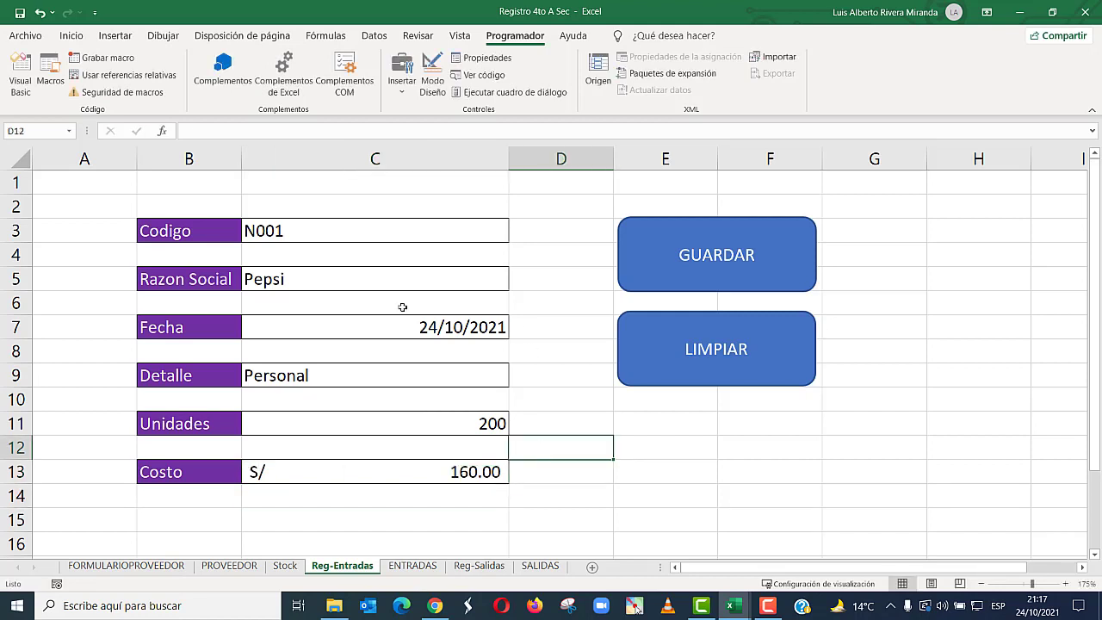
- Save the completed entry with the GUARDAR button and check the new record on the ENTRADAS sheet
{"action": "left_click", "coordinate": [414, 568]}
{"action": "left_click", "coordinate": [343, 565]}
{"action": "left_click", "coordinate": [699, 268]}
{"action": "left_click", "coordinate": [426, 566]}
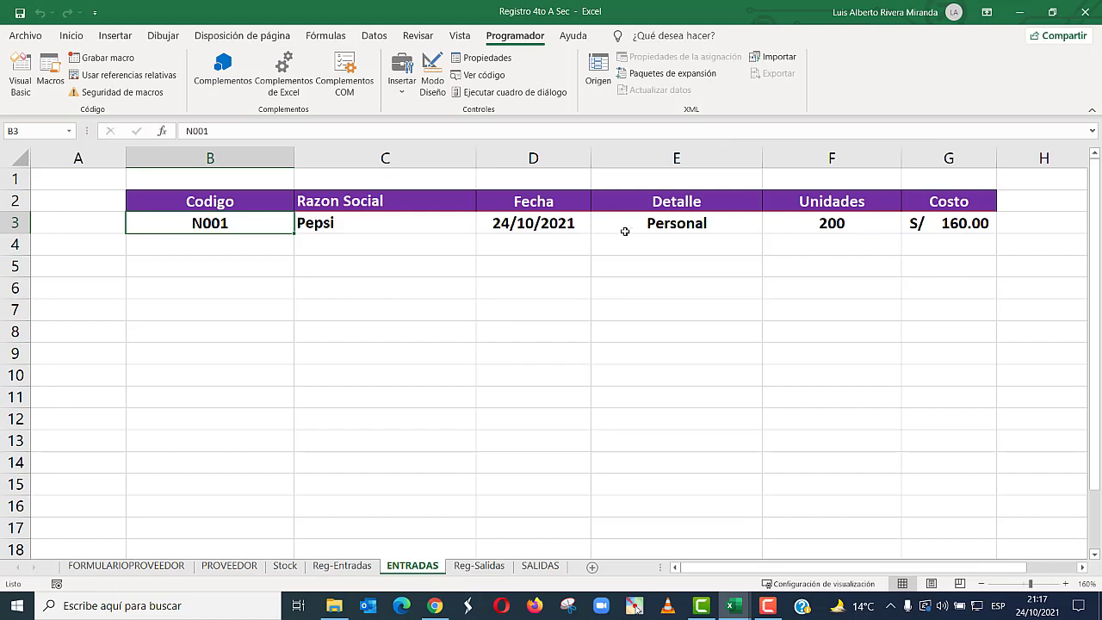
- Start a second entry on Reg-Entradas with N001 as the Codigo and 24/10/2021 as the Fecha
{"action": "left_click", "coordinate": [341, 566]}
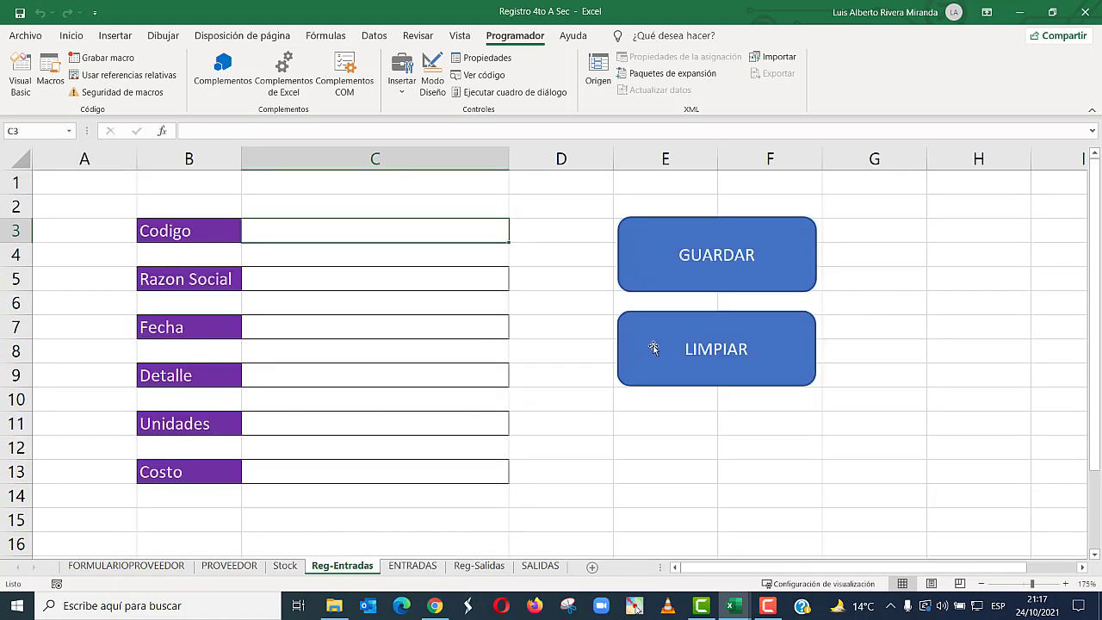
{"action": "left_click", "coordinate": [578, 356]}
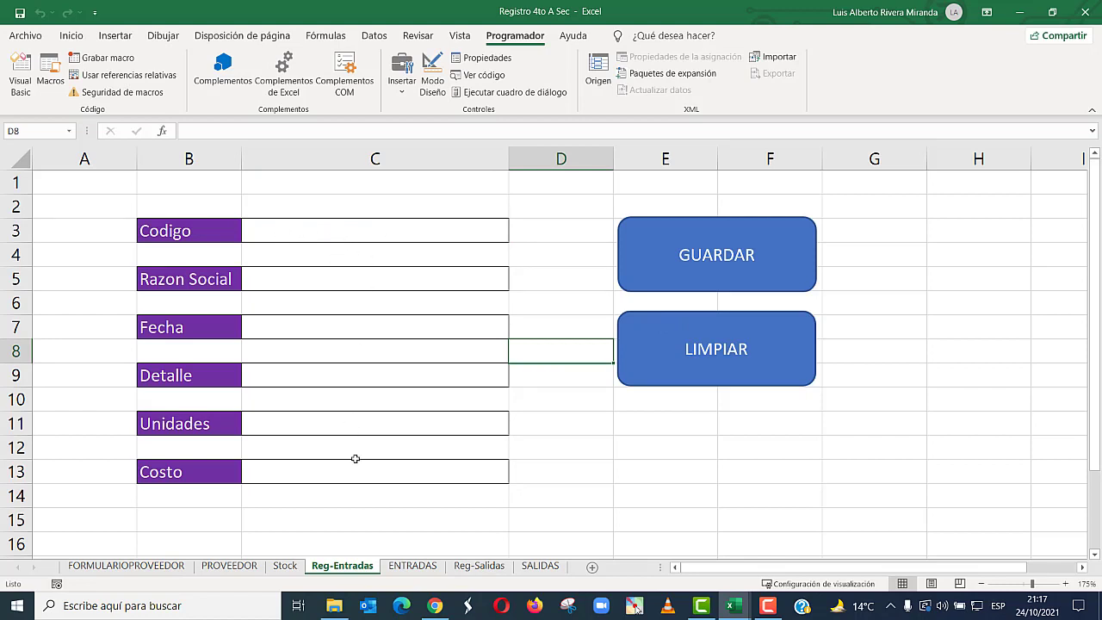
{"action": "left_click", "coordinate": [365, 230]}
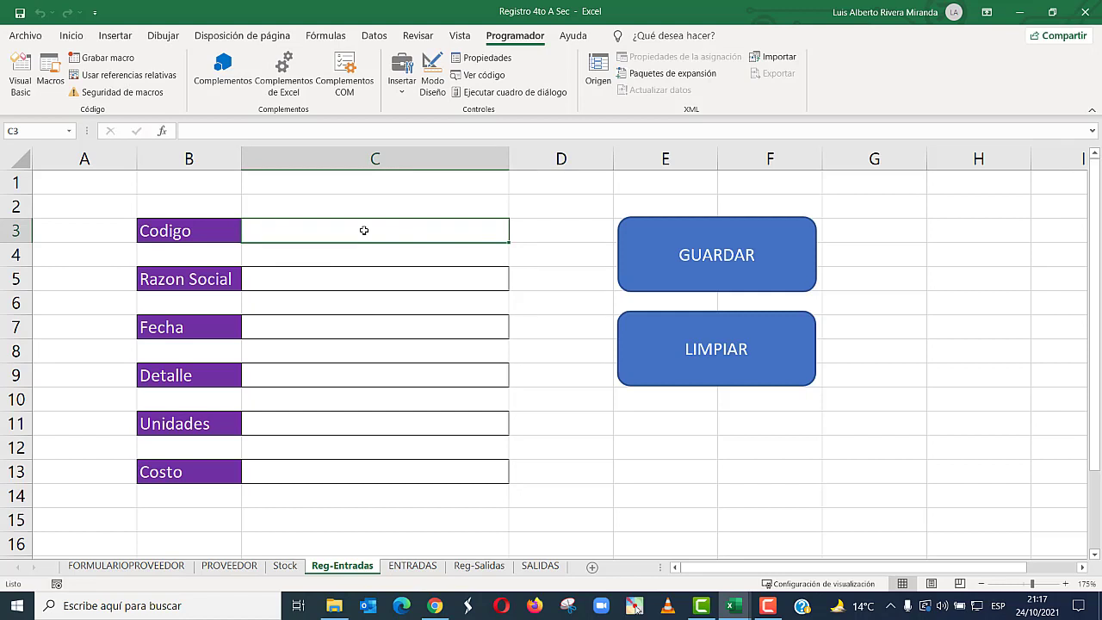
{"action": "type", "text": "N001"}
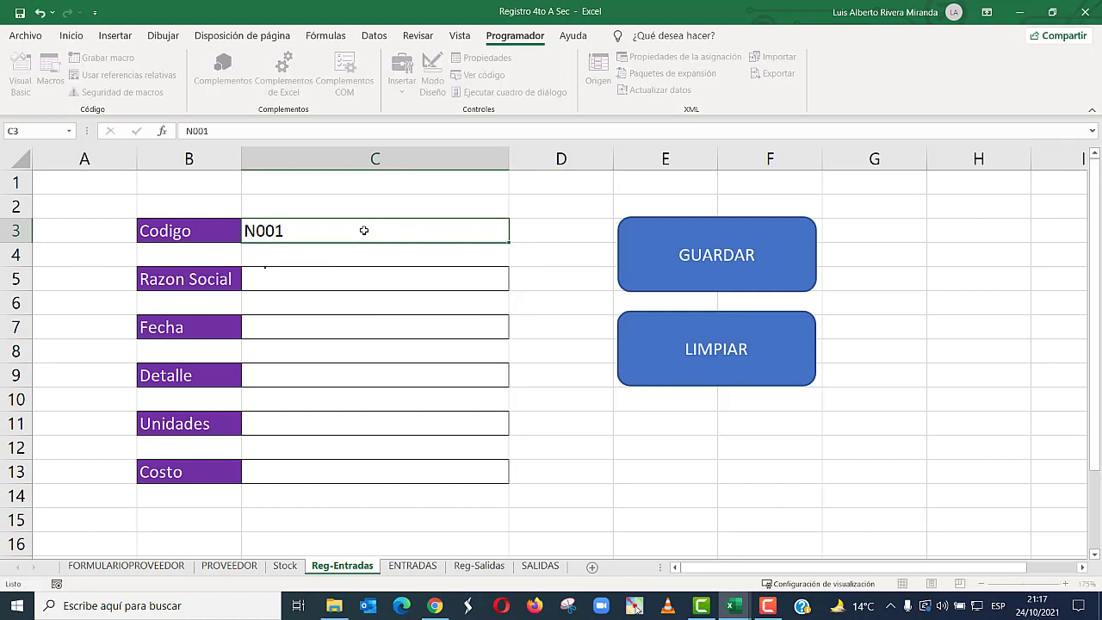
{"action": "key", "text": "Return"}
{"action": "left_click", "coordinate": [309, 326]}
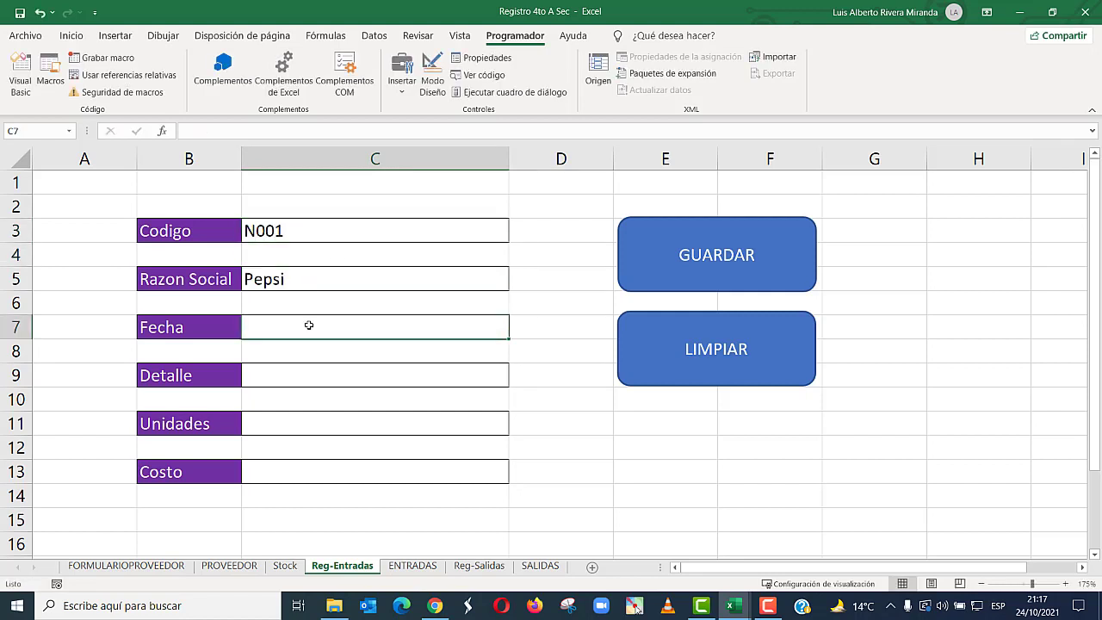
{"action": "type", "text": "24/10/2021"}
{"action": "key", "text": "Return"}
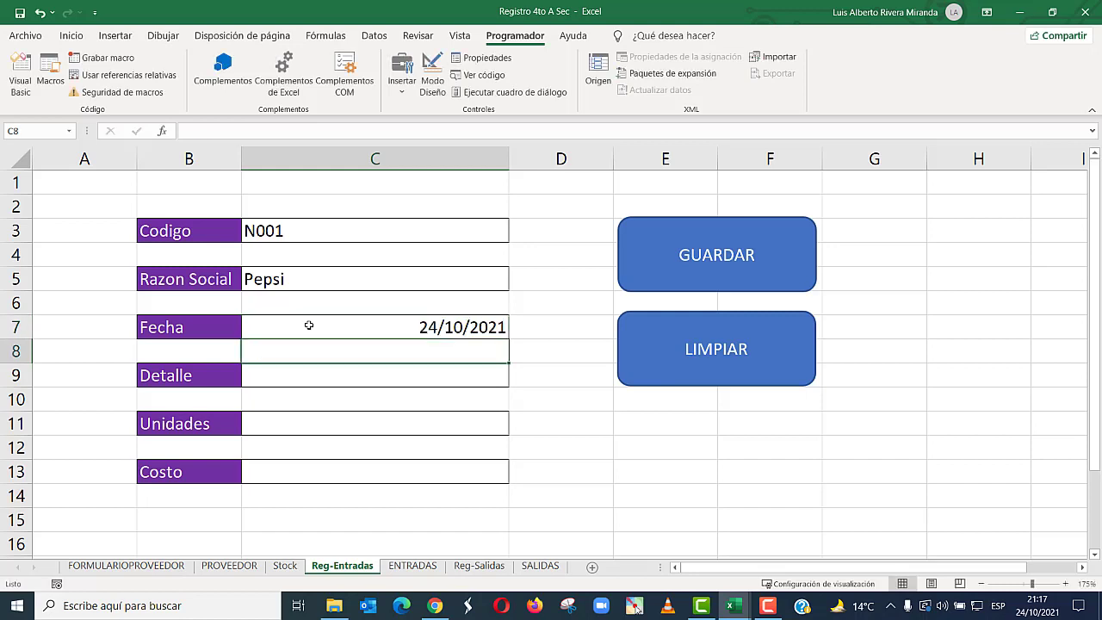
- Choose Personal as the Detalle and enter 100 as the Unidades in the entry form
{"action": "left_click", "coordinate": [297, 373]}
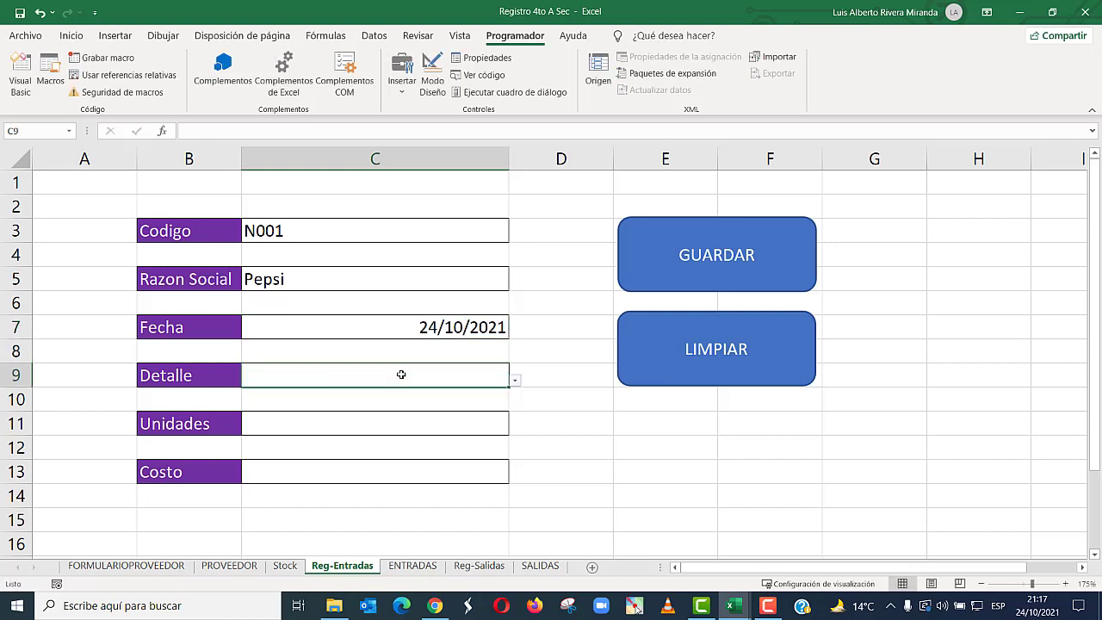
{"action": "left_click", "coordinate": [513, 381]}
{"action": "left_click", "coordinate": [421, 398]}
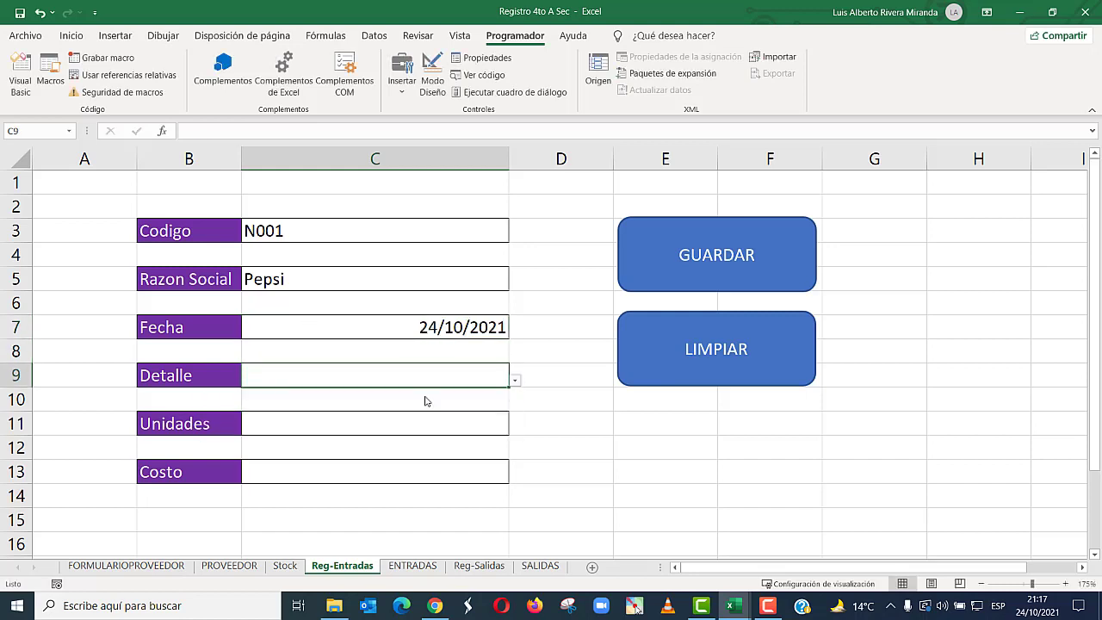
{"action": "left_click", "coordinate": [340, 423]}
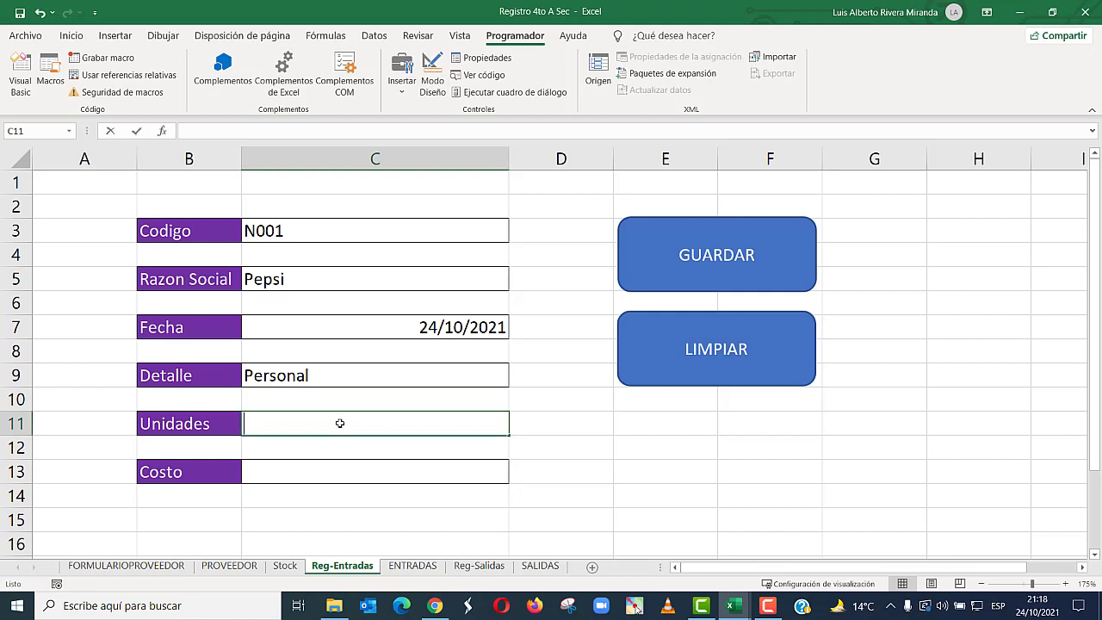
{"action": "type", "text": "100"}
- Enter 86 as the Costo, then save the entry with GUARDAR and check it on the ENTRADAS sheet
{"action": "left_click", "coordinate": [318, 474]}
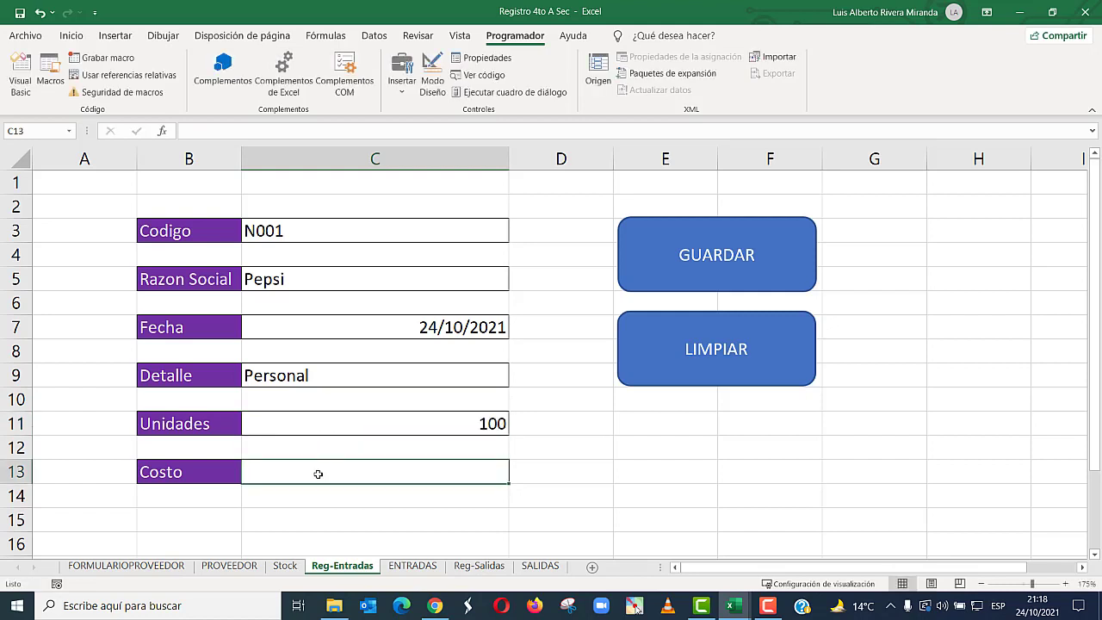
{"action": "type", "text": "8"}
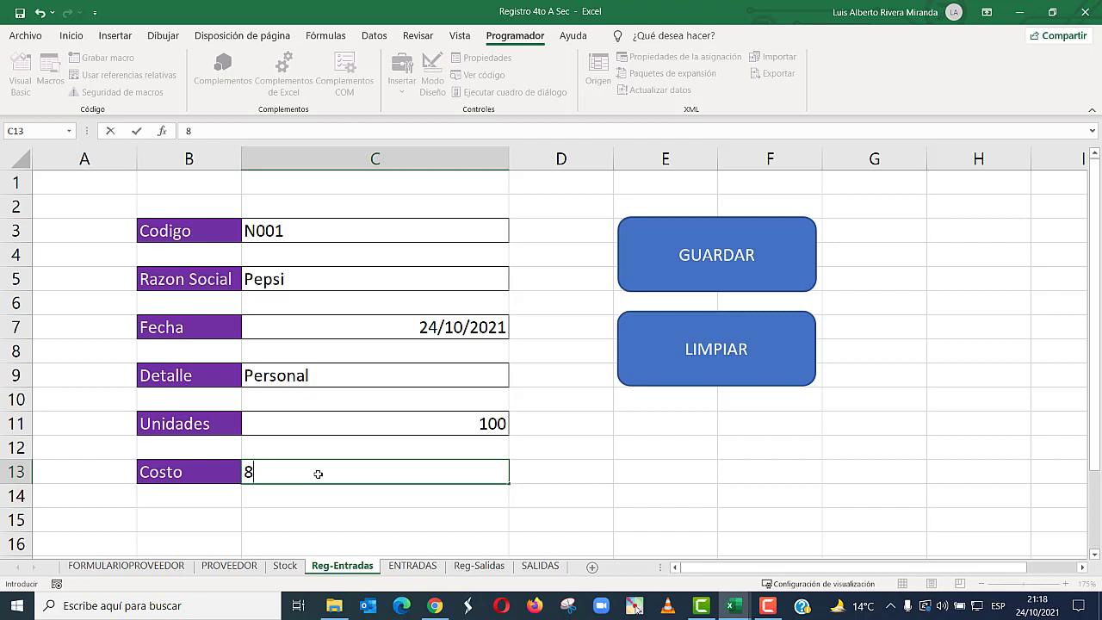
{"action": "type", "text": "6"}
{"action": "left_click", "coordinate": [551, 441]}
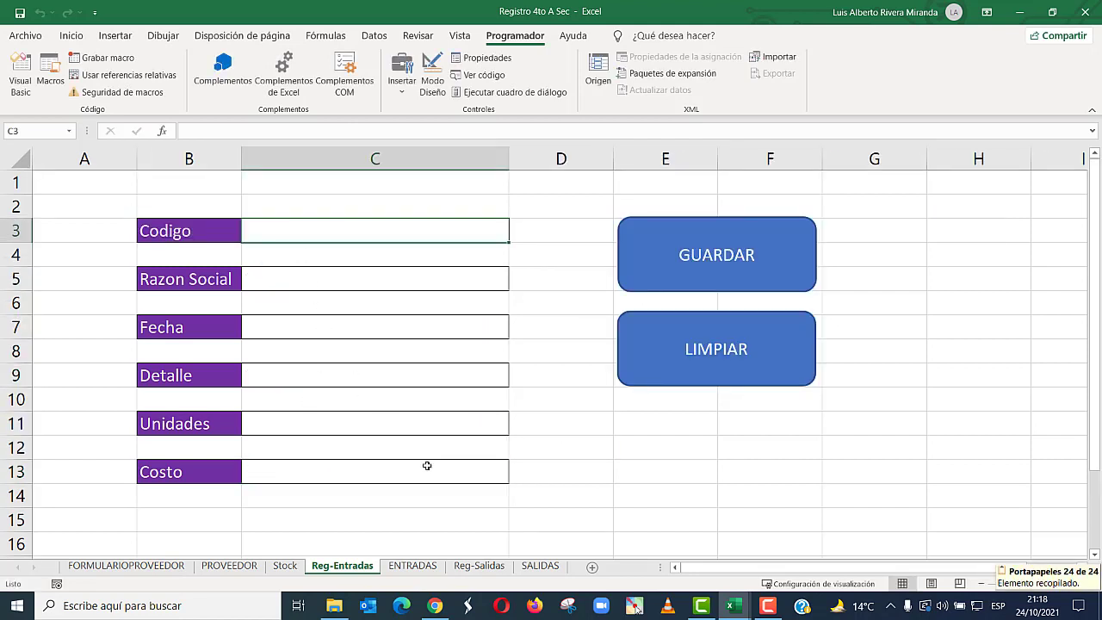
{"action": "left_click", "coordinate": [422, 567]}
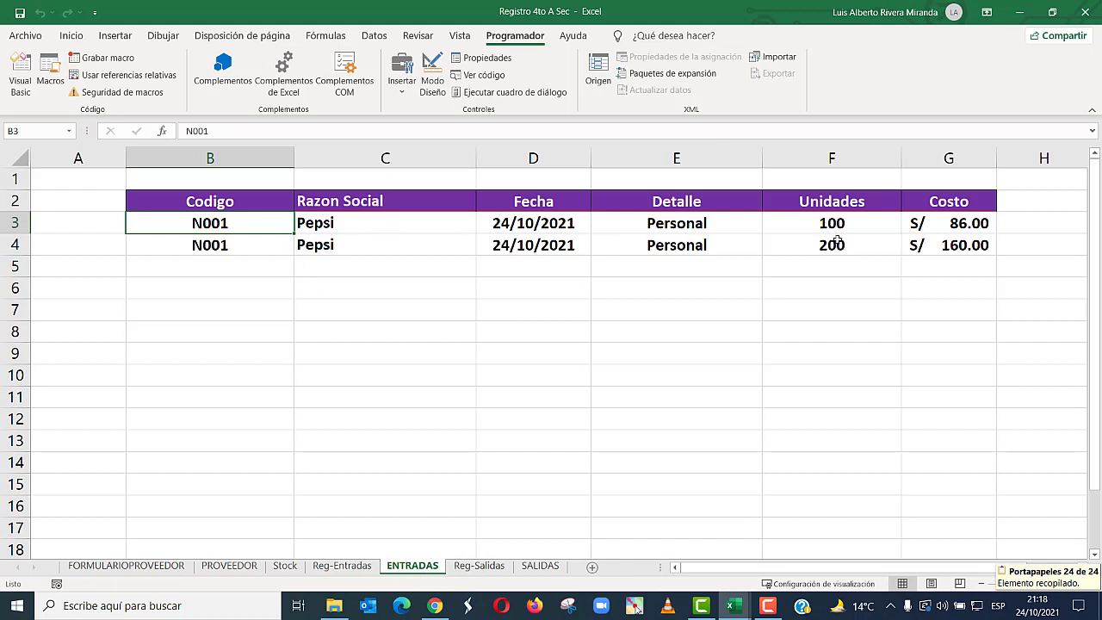
{"action": "left_click", "coordinate": [833, 336]}
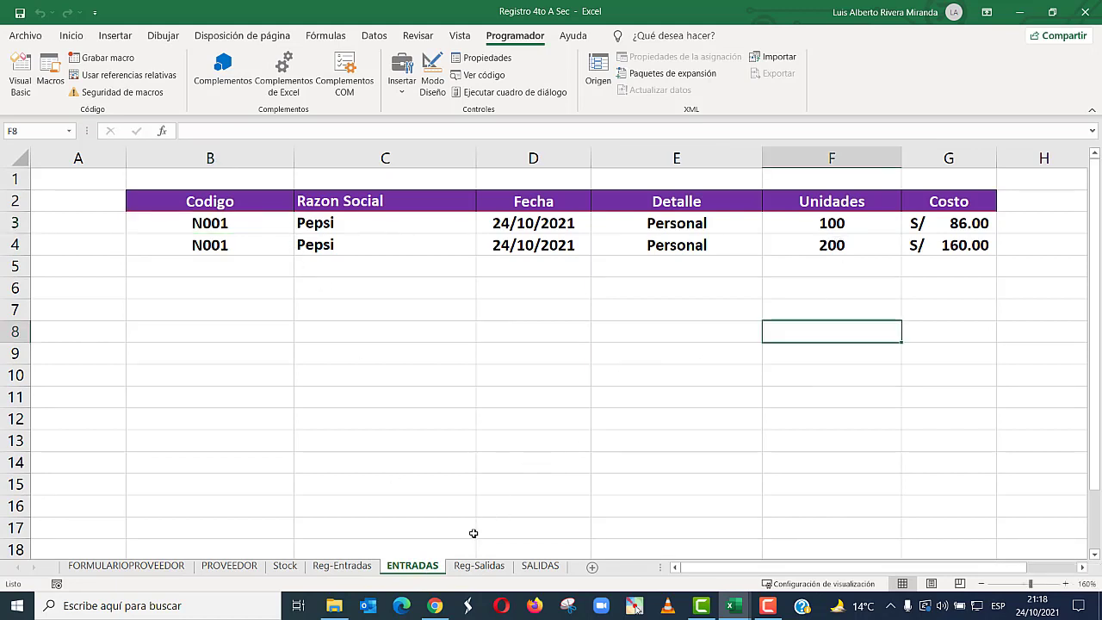
- Delete the LIMPIAR shape from the Reg-Entradas sheet
{"action": "left_click", "coordinate": [366, 570]}
{"action": "left_click", "coordinate": [532, 449]}
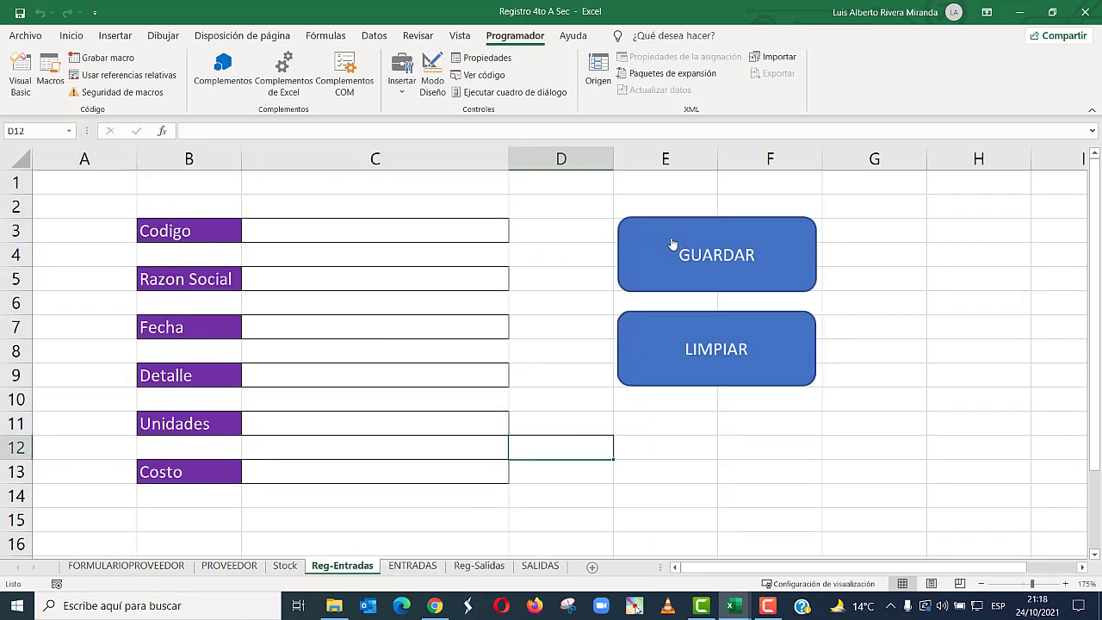
{"action": "right_click", "coordinate": [689, 321]}
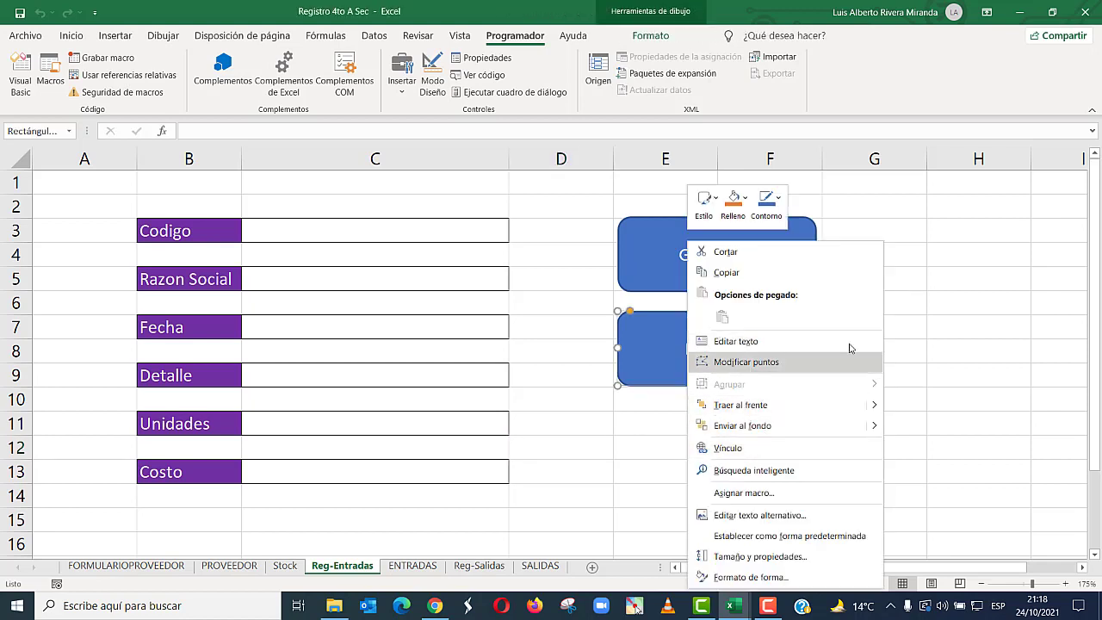
{"action": "key", "text": "Escape"}
{"action": "key", "text": "Delete"}
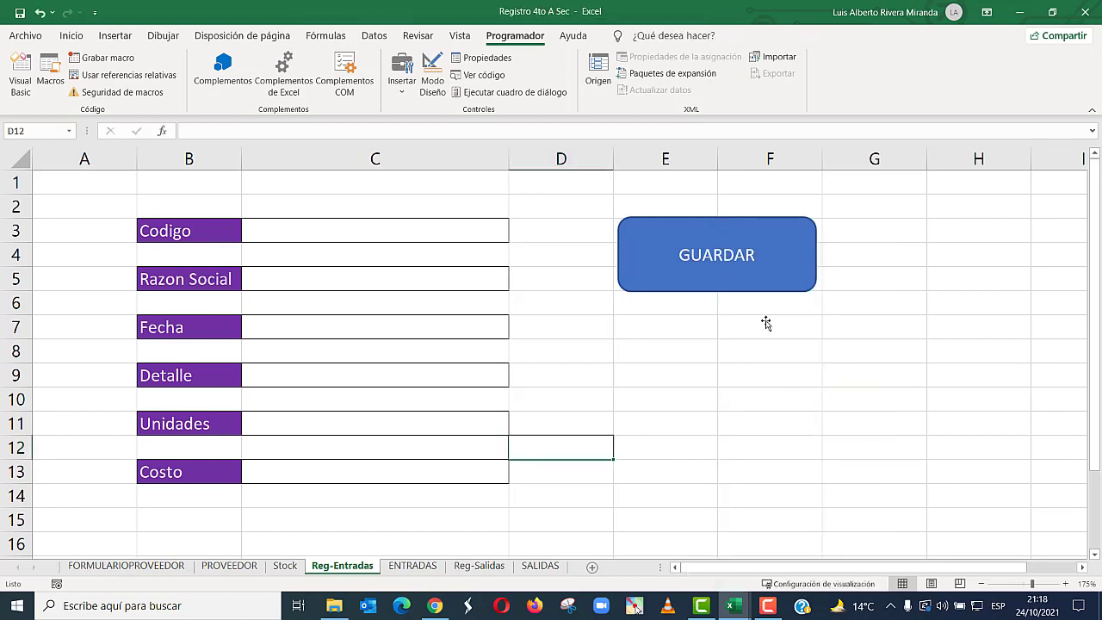
{"action": "left_click", "coordinate": [765, 321]}
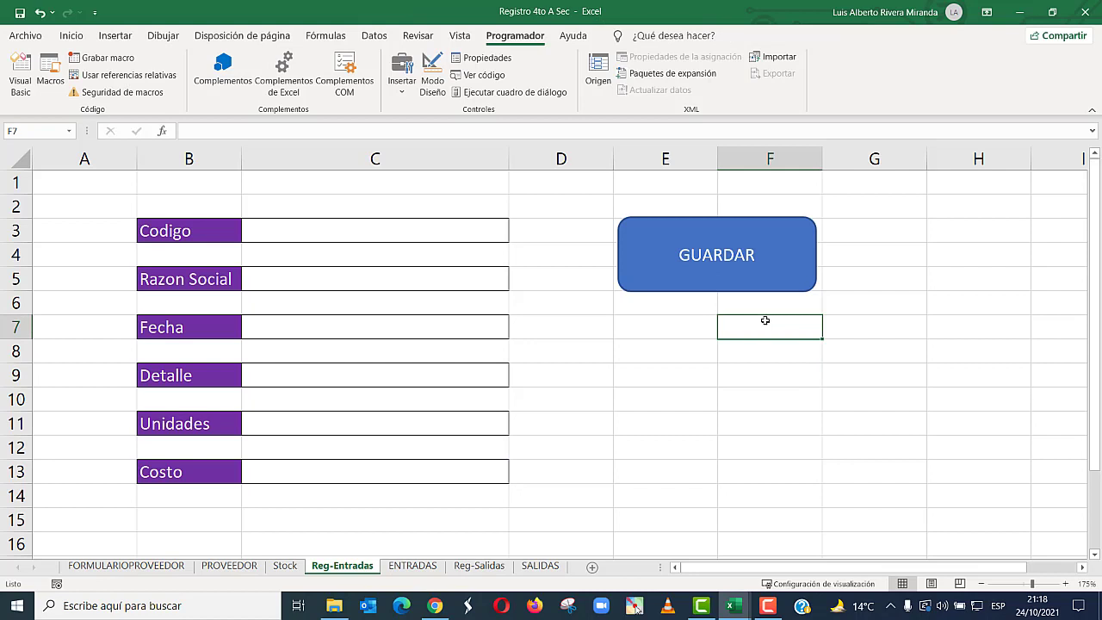
- Delete the LIMPIAR shape from the Reg-Salidas sheet, keeping the GUARDAR shape
{"action": "left_click", "coordinate": [482, 568]}
{"action": "left_click", "coordinate": [651, 363]}
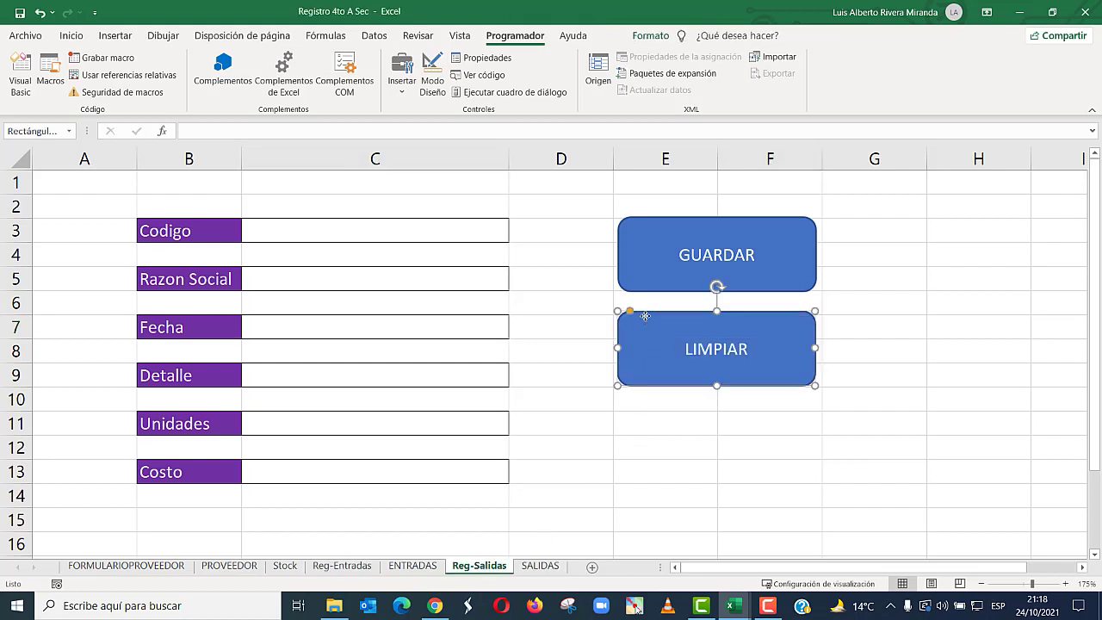
{"action": "key", "text": "Delete"}
{"action": "left_click", "coordinate": [606, 311]}
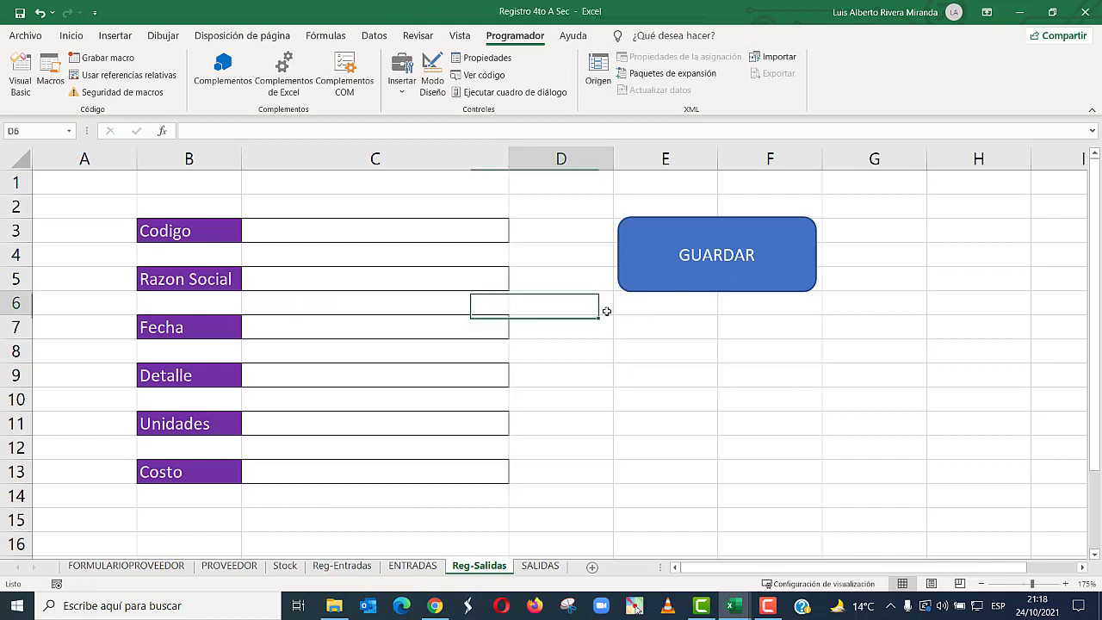
{"action": "left_click", "coordinate": [551, 434]}
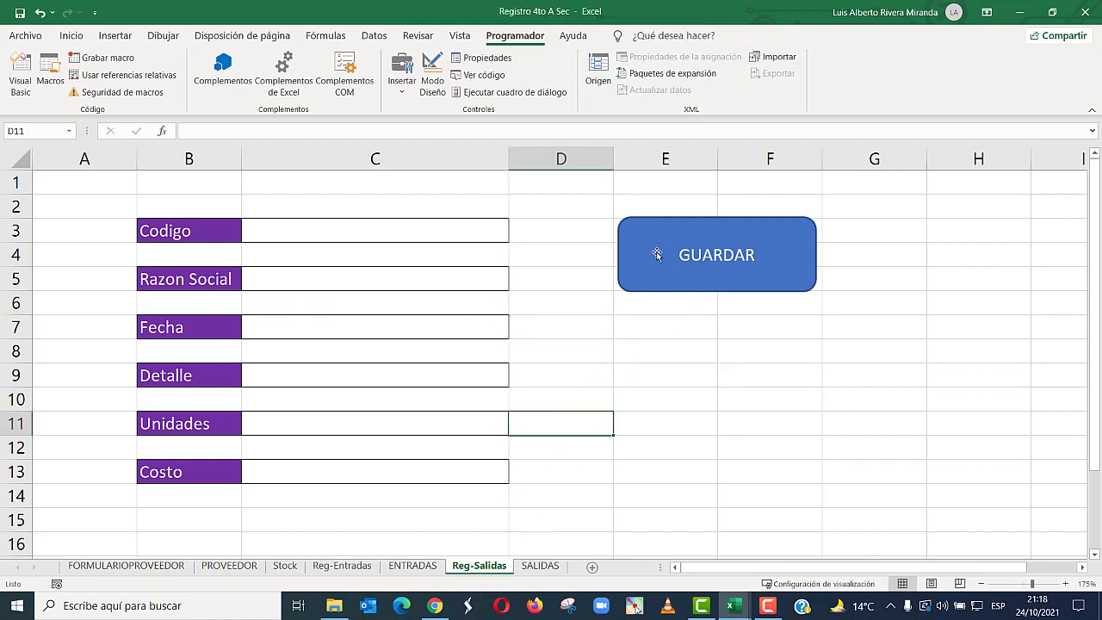
- Start recording a macro named BTNGuardarSalida, stored in this workbook
{"action": "left_click", "coordinate": [129, 60]}
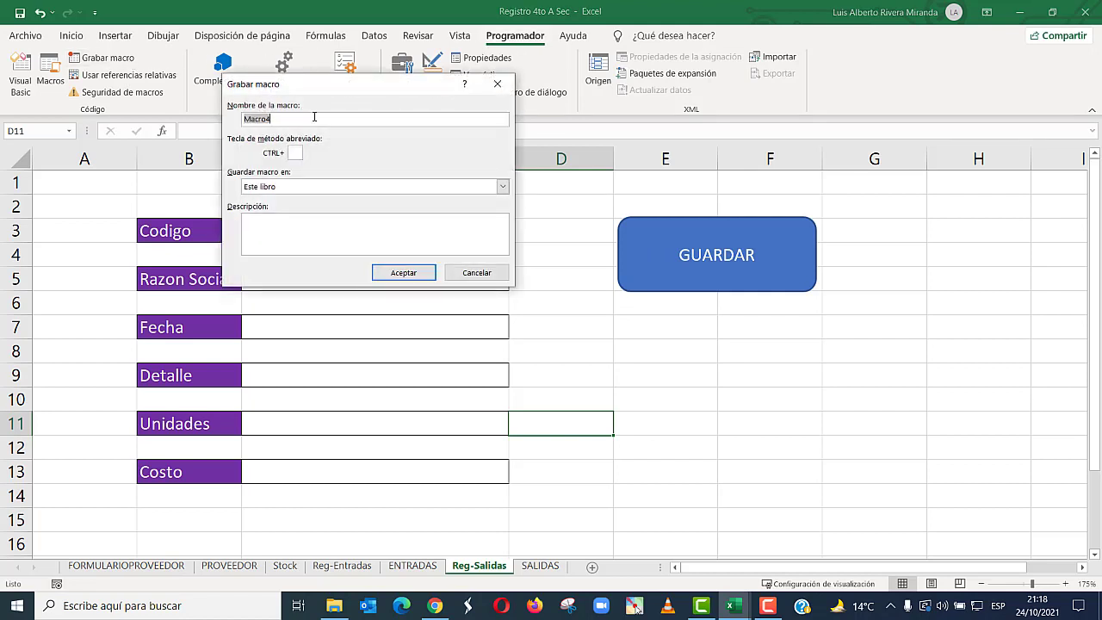
{"action": "type", "text": "BTNGuardarSalida"}
{"action": "left_click", "coordinate": [404, 272]}
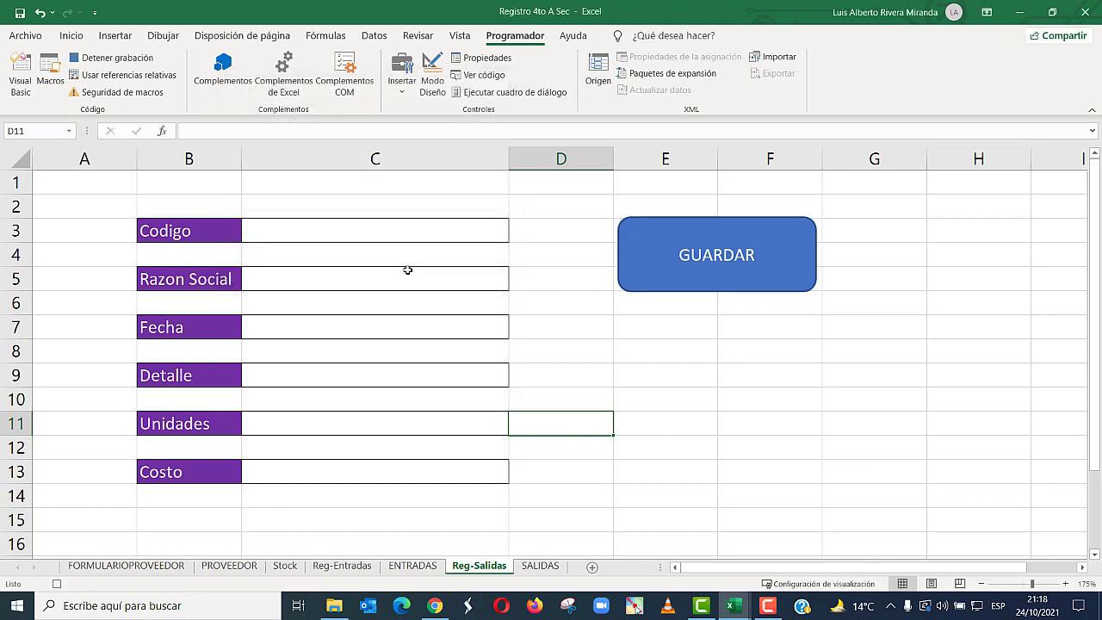
- Select the six Reg-Salidas entry cells from Codigo to Costo (C3, C5, C7, C9, C11 and C13) together
{"action": "left_click", "coordinate": [410, 229]}
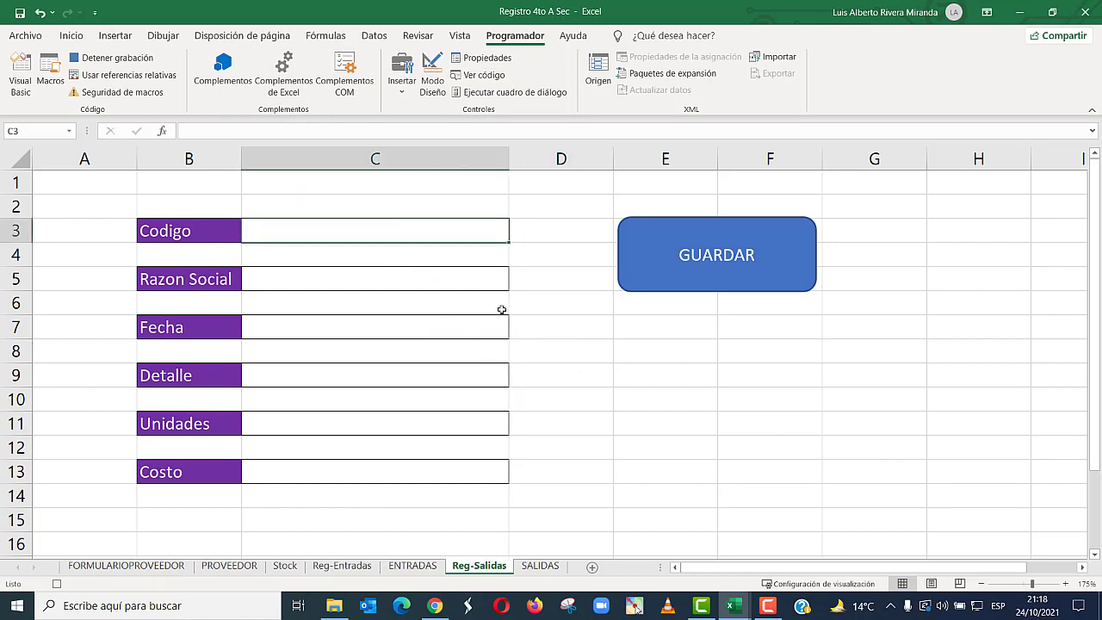
{"action": "left_click", "coordinate": [367, 277]}
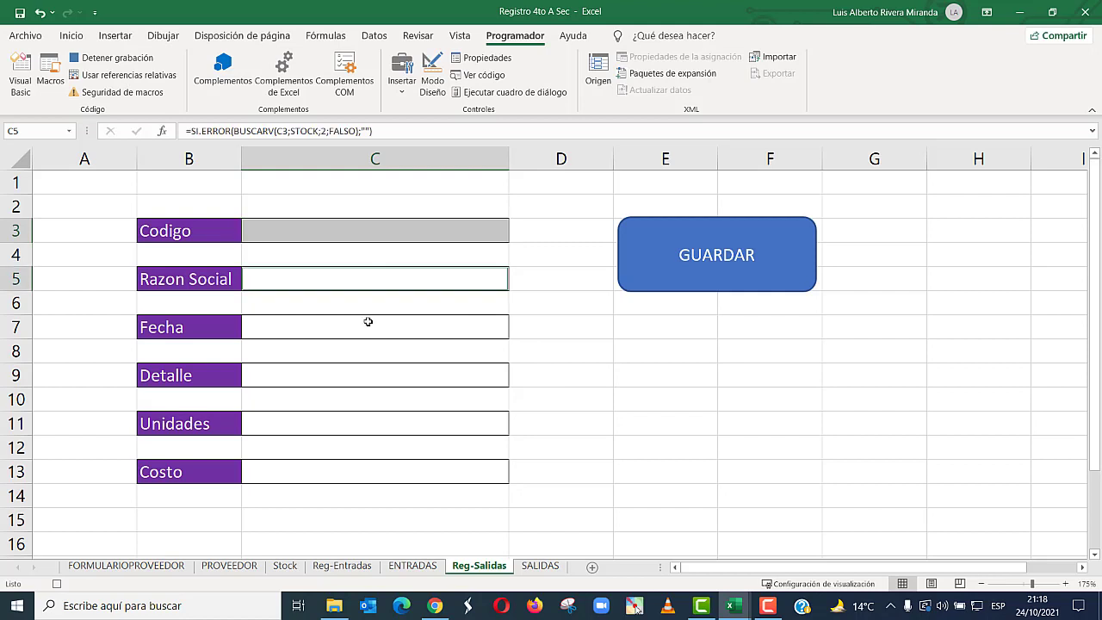
{"action": "left_click", "coordinate": [361, 334]}
{"action": "left_click", "coordinate": [357, 376]}
{"action": "left_click", "coordinate": [334, 422]}
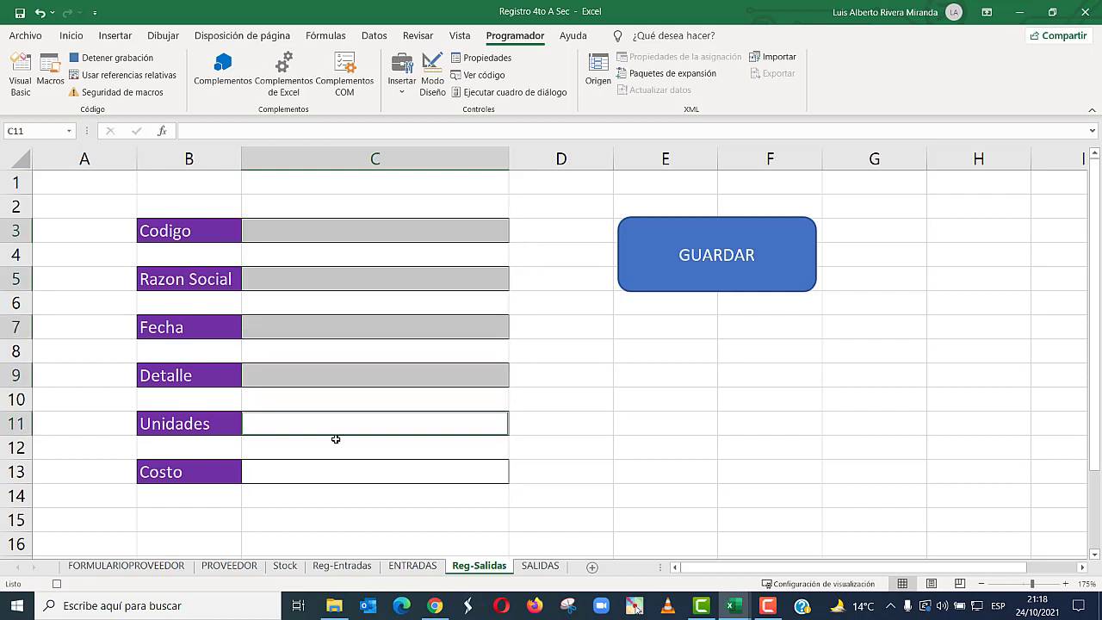
{"action": "left_click", "coordinate": [339, 472]}
- Insert a new row 3 directly below the headers on the SALIDAS sheet
{"action": "left_click", "coordinate": [538, 565]}
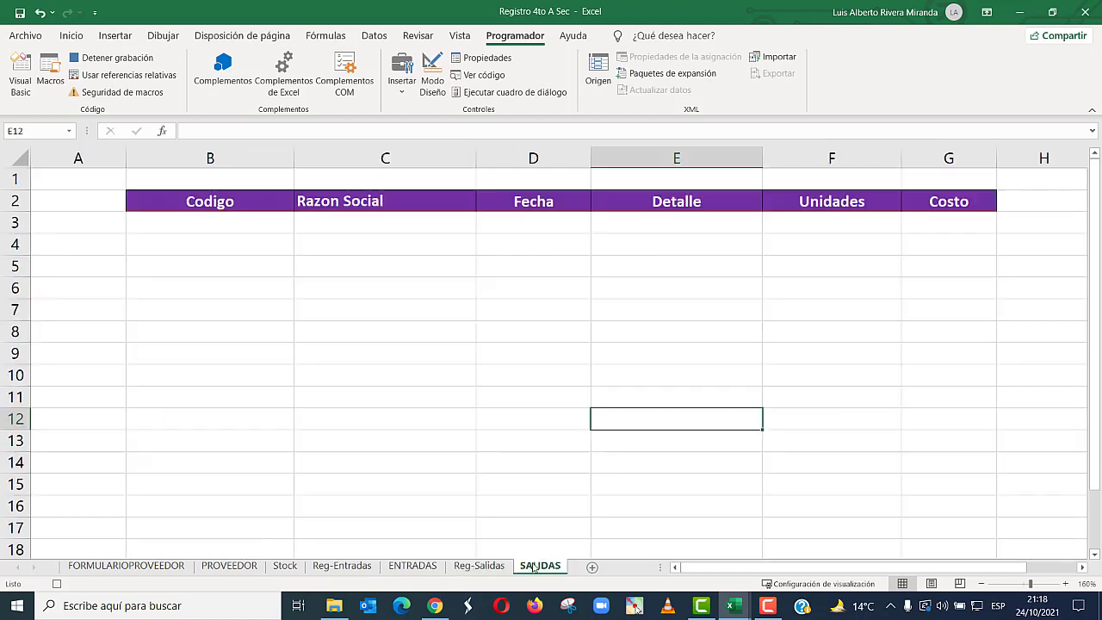
{"action": "left_click", "coordinate": [21, 224]}
{"action": "right_click", "coordinate": [26, 229]}
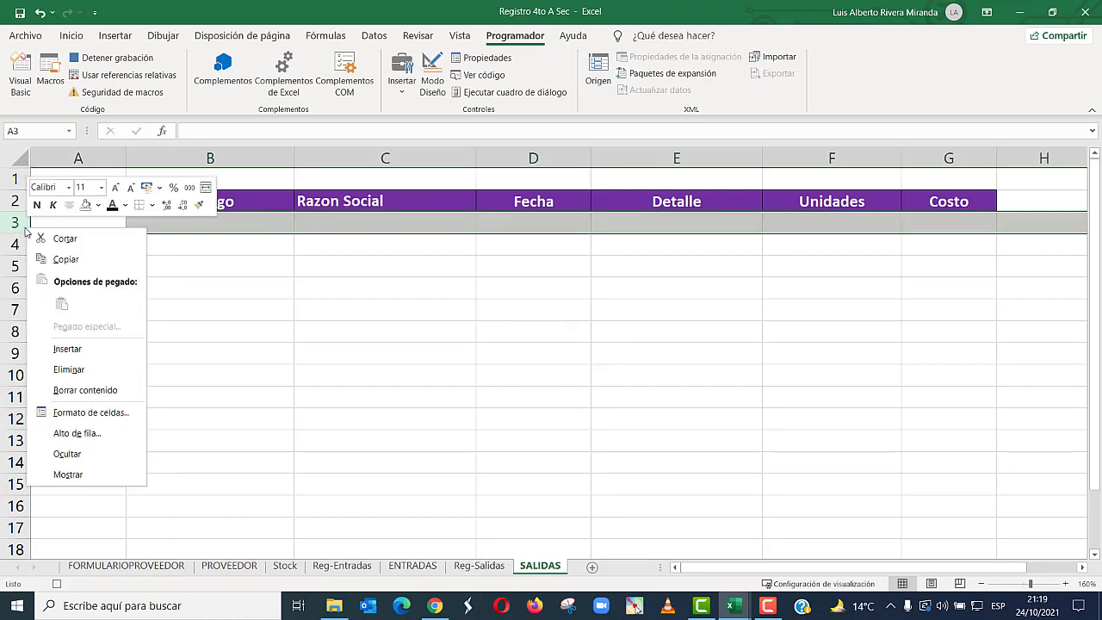
{"action": "left_click", "coordinate": [108, 349]}
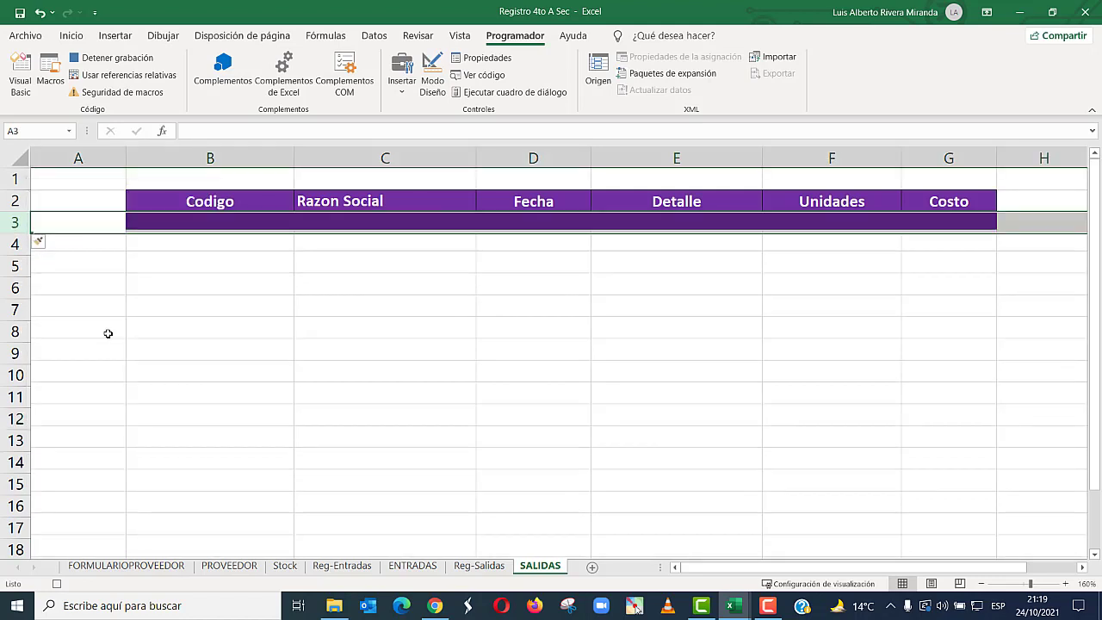
- Remove the purple fill from cells B3:G3 on the SALIDAS sheet and select B3
{"action": "left_click", "coordinate": [222, 222]}
{"action": "left_click_drag", "start_coordinate": [222, 222], "coordinate": [916, 229]}
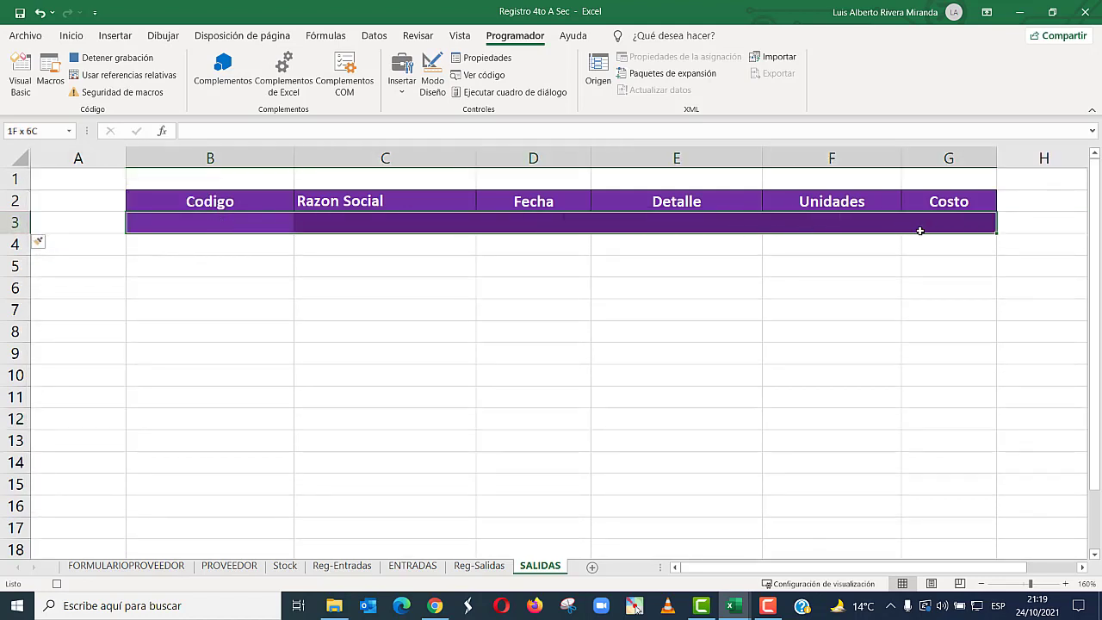
{"action": "left_click", "coordinate": [71, 35]}
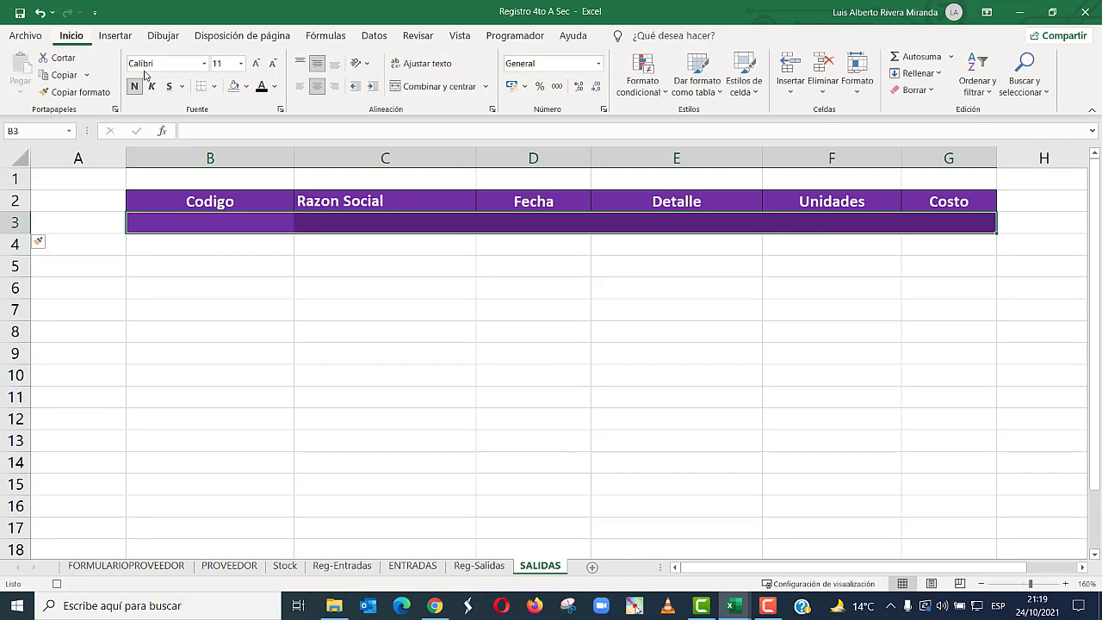
{"action": "left_click", "coordinate": [233, 86]}
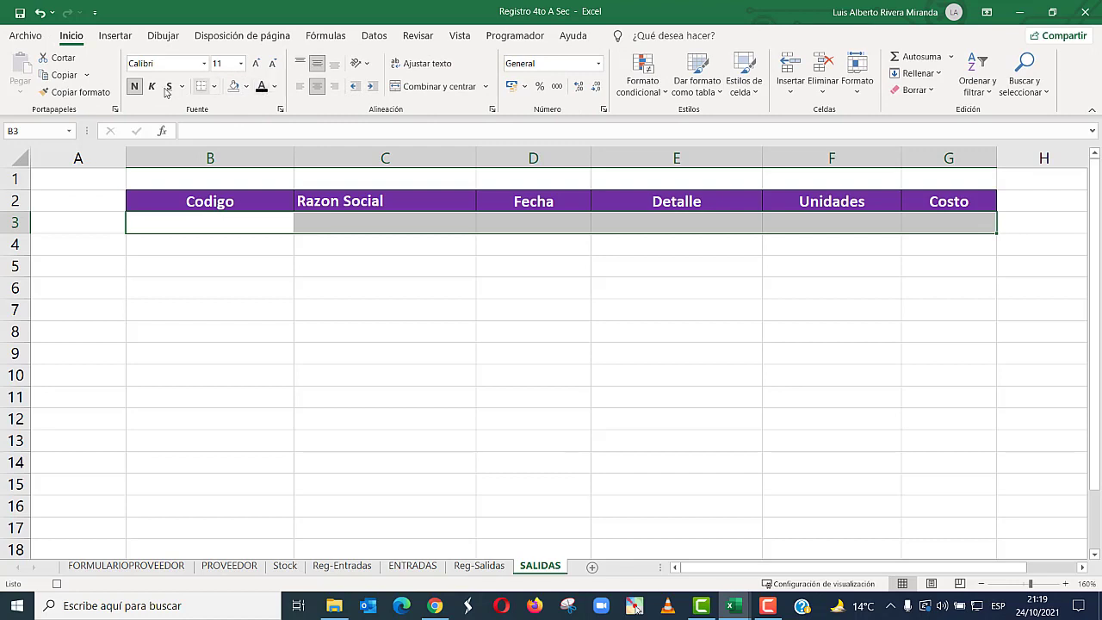
{"action": "left_click", "coordinate": [133, 86]}
{"action": "left_click", "coordinate": [224, 226]}
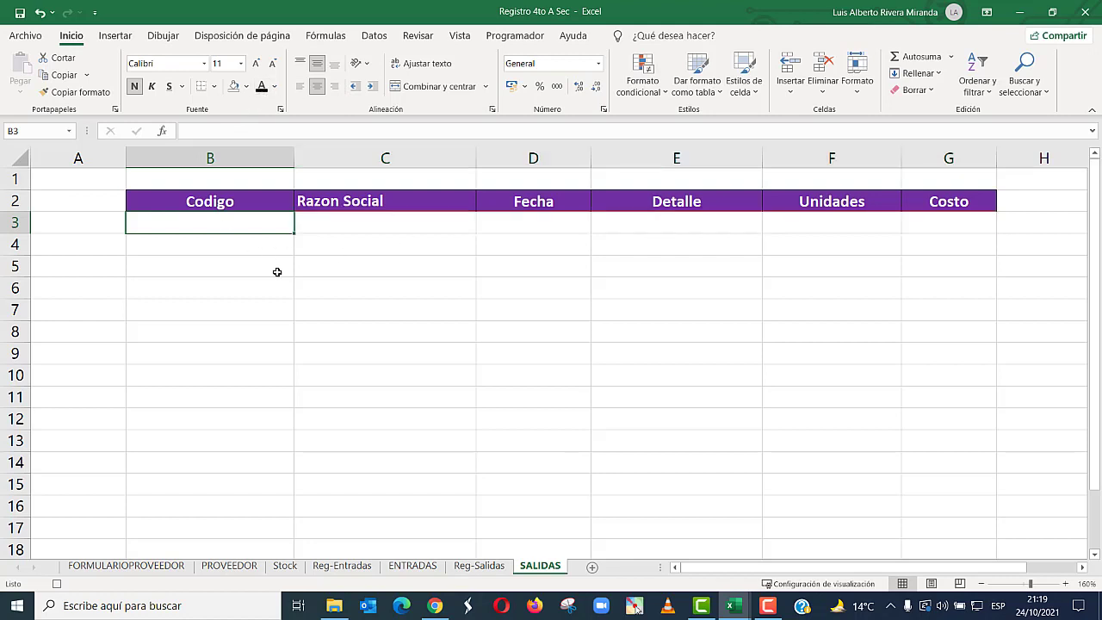
- Copy the six selected Reg-Salidas entry cells and paste them as transposed values into row 3 of SALIDAS, starting at B3
{"action": "left_click", "coordinate": [493, 567]}
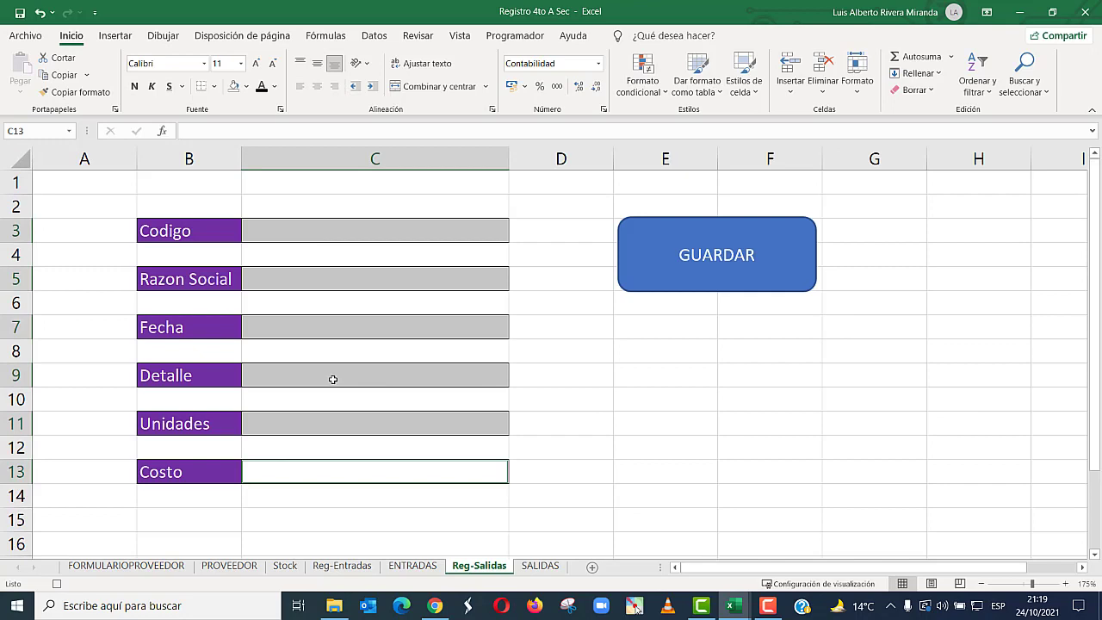
{"action": "key", "text": "ctrl+c"}
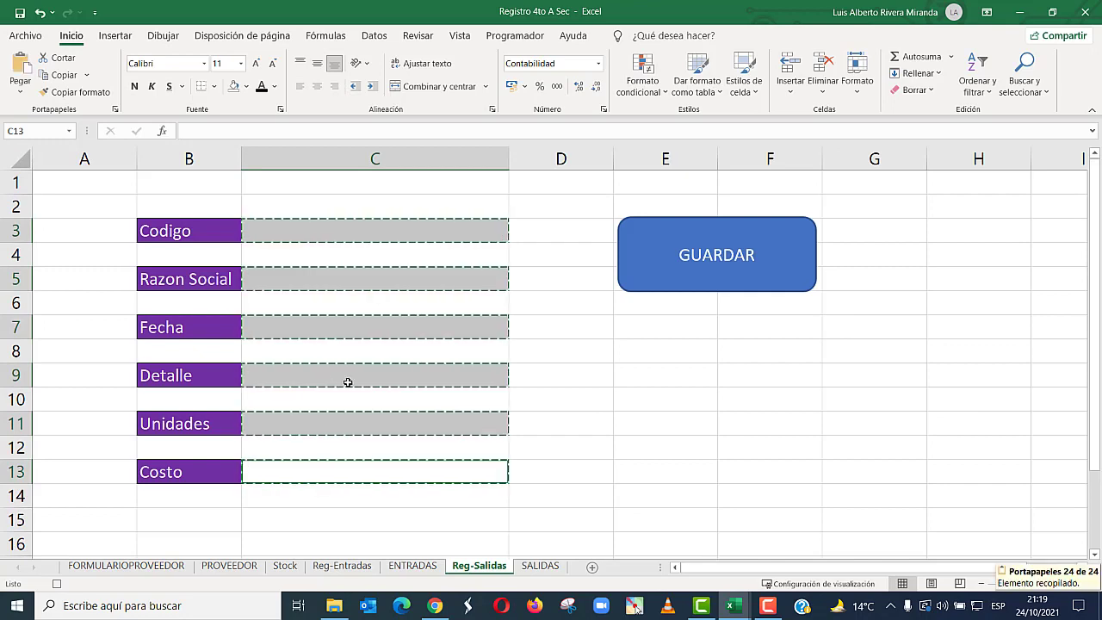
{"action": "left_click", "coordinate": [540, 566]}
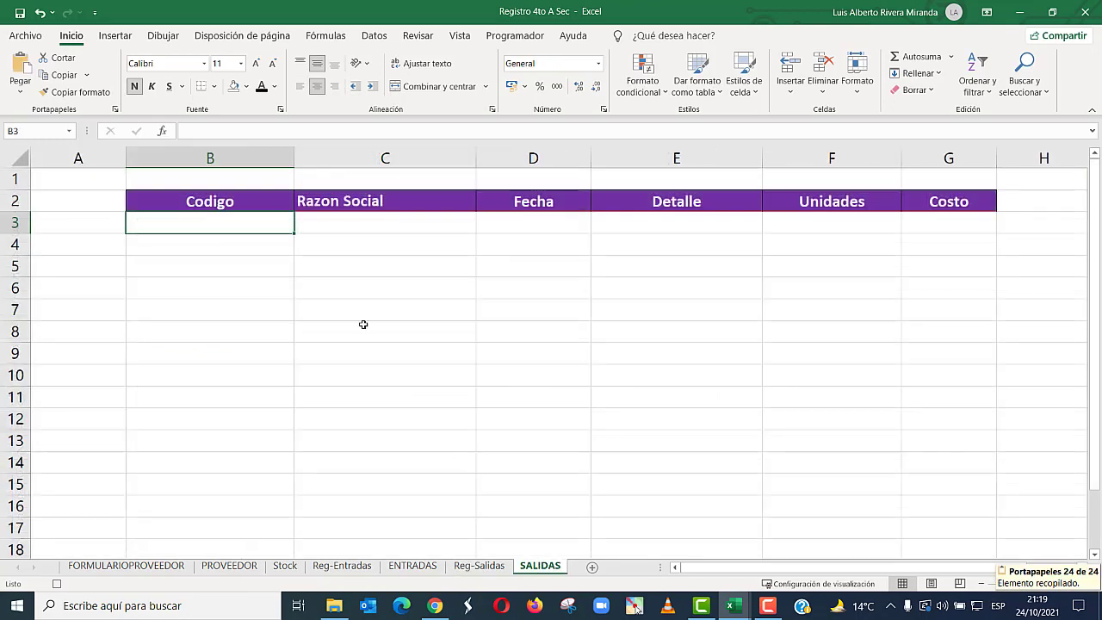
{"action": "left_click", "coordinate": [20, 89]}
{"action": "left_click", "coordinate": [56, 268]}
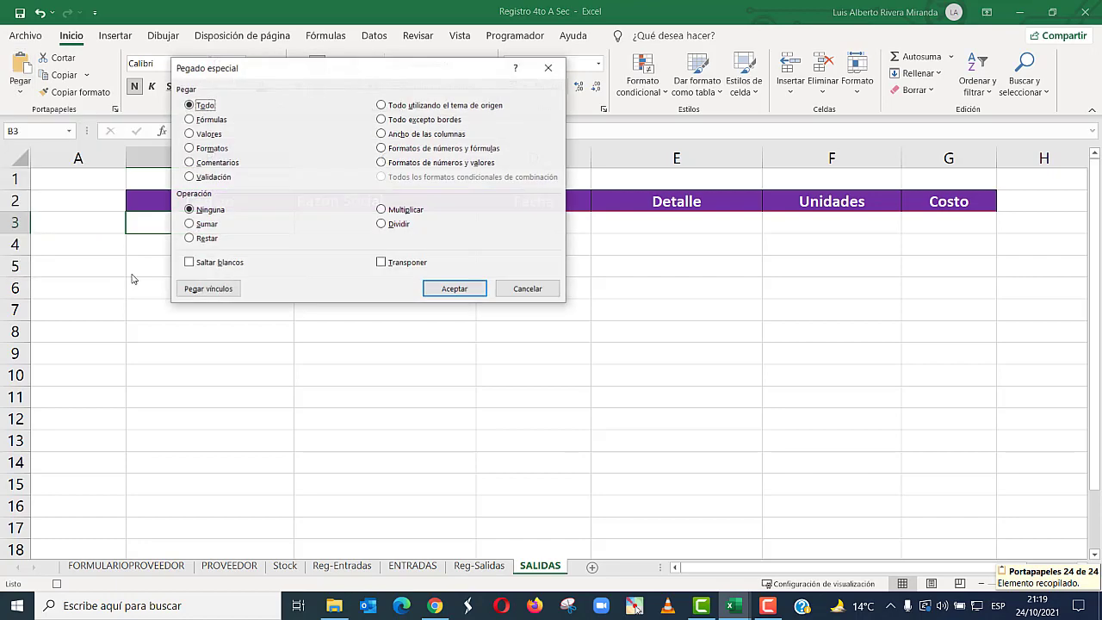
{"action": "left_click", "coordinate": [189, 135]}
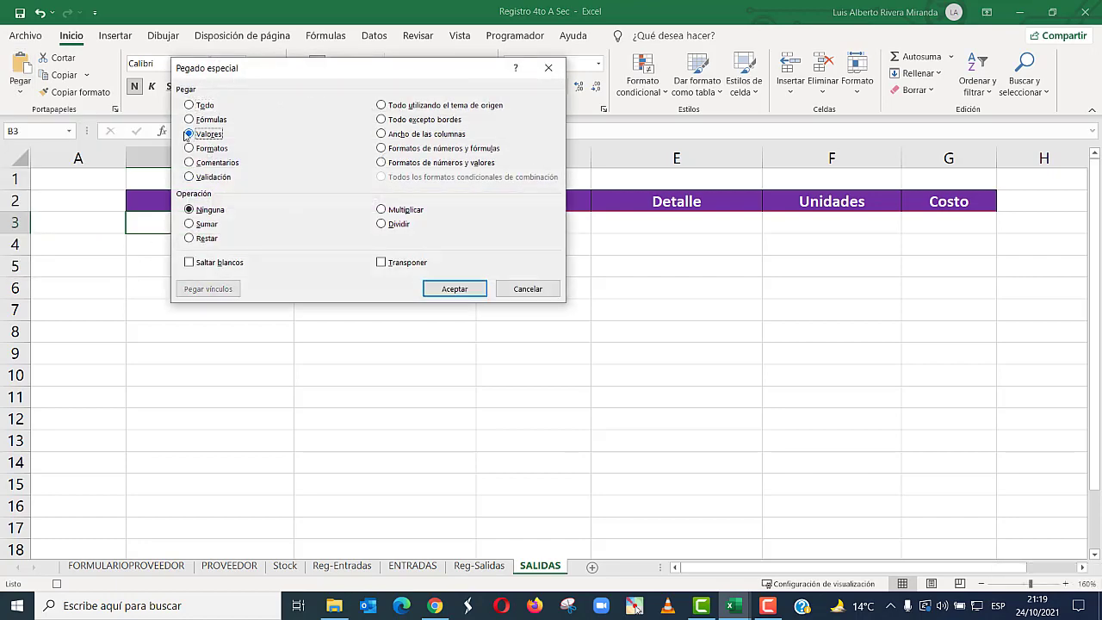
{"action": "left_click", "coordinate": [383, 263]}
{"action": "left_click", "coordinate": [445, 289]}
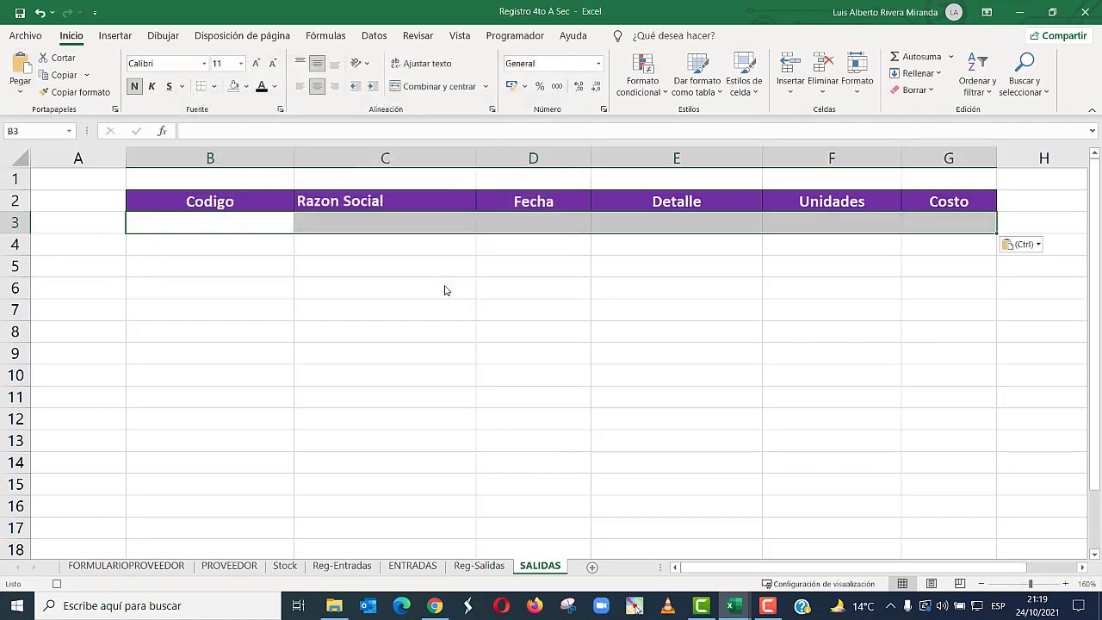
{"action": "left_click", "coordinate": [278, 226]}
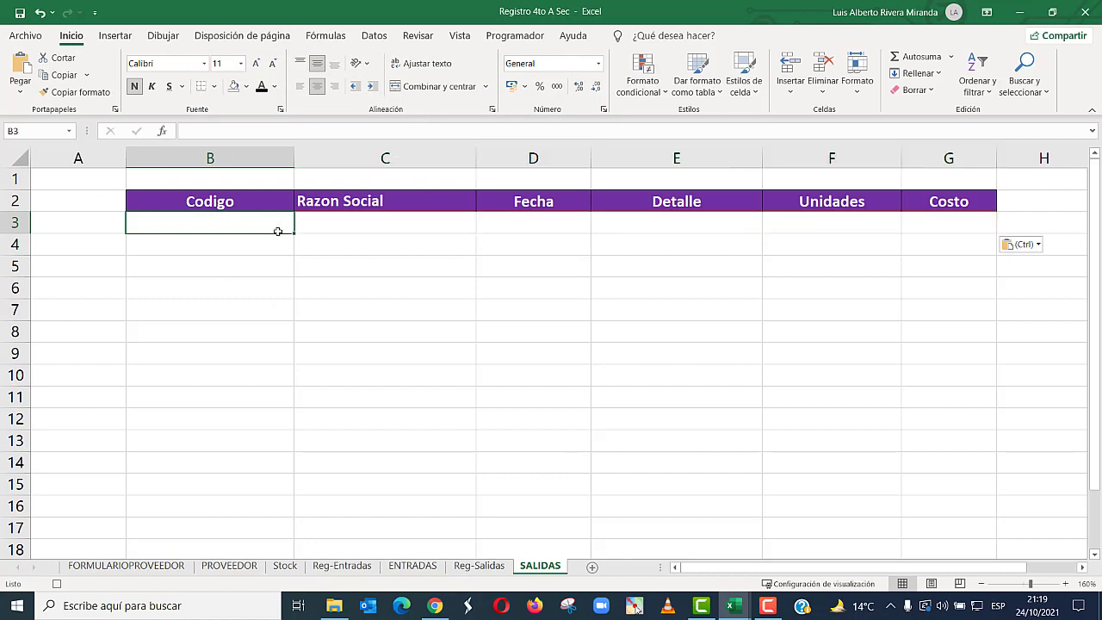
- Return to the Reg-Salidas form and cancel the copy mode on its entry cells
{"action": "left_click", "coordinate": [479, 566]}
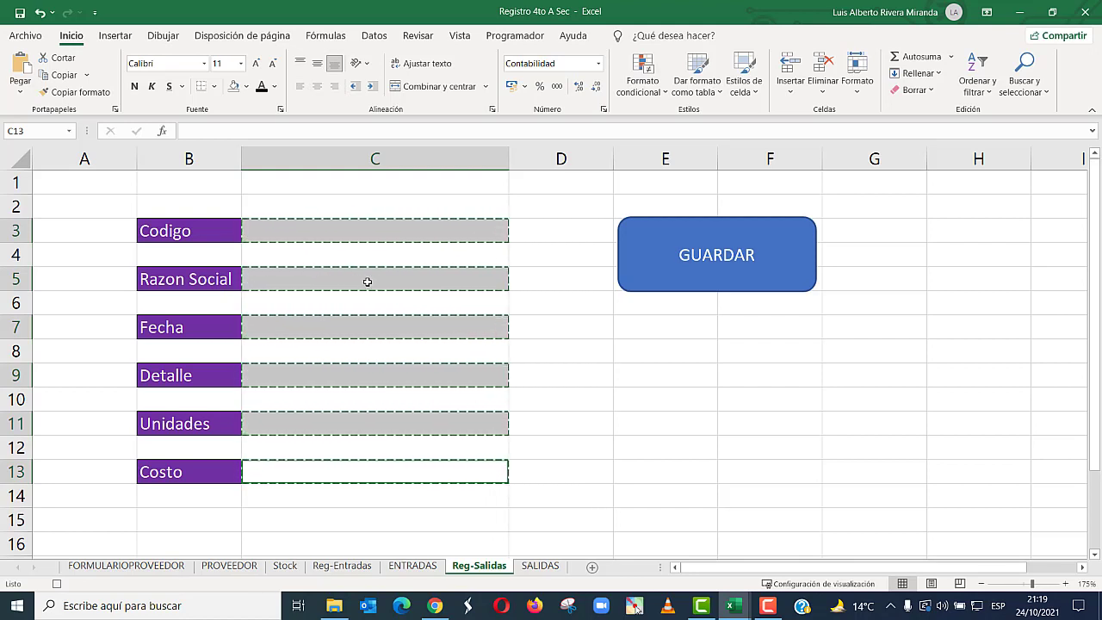
{"action": "key", "text": "ctrl+Page_Down"}
{"action": "key", "text": "ctrl+v"}
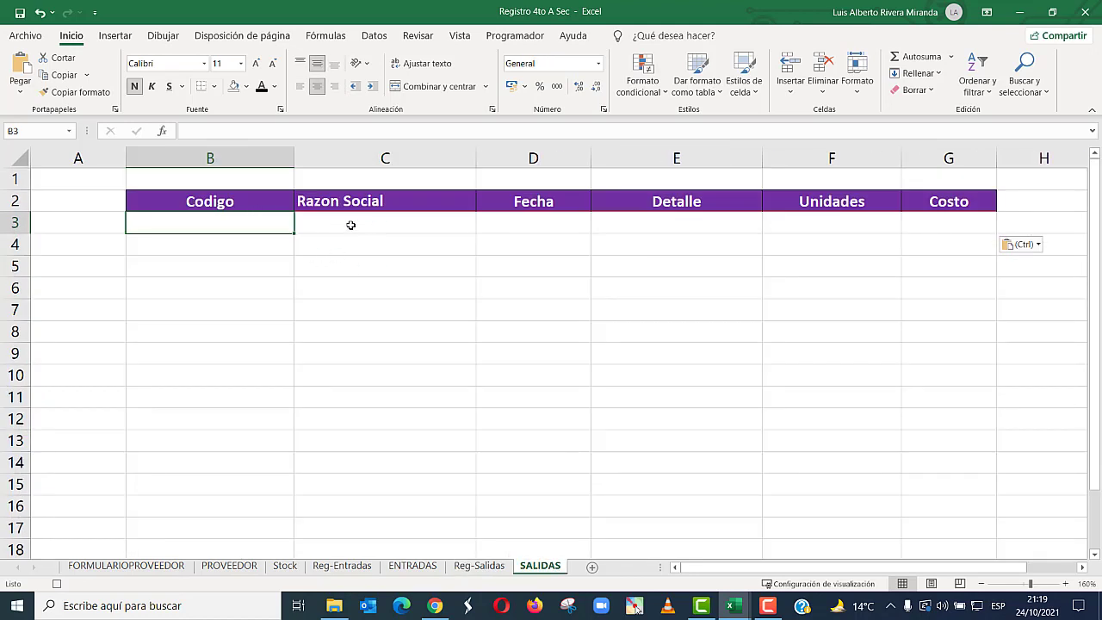
{"action": "left_click", "coordinate": [496, 567]}
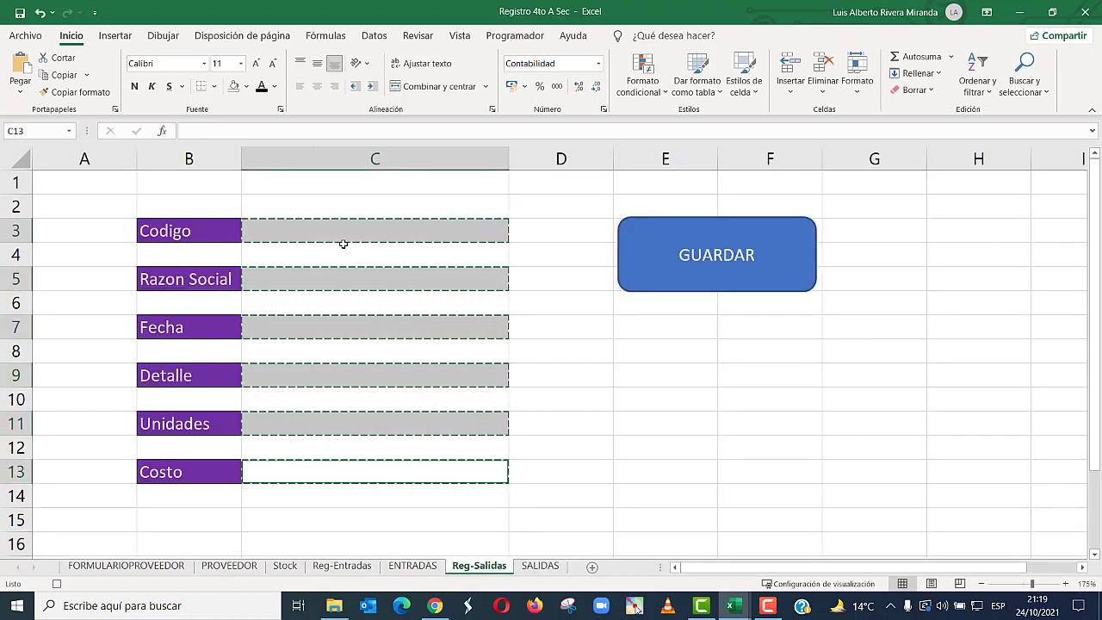
{"action": "key", "text": "Escape"}
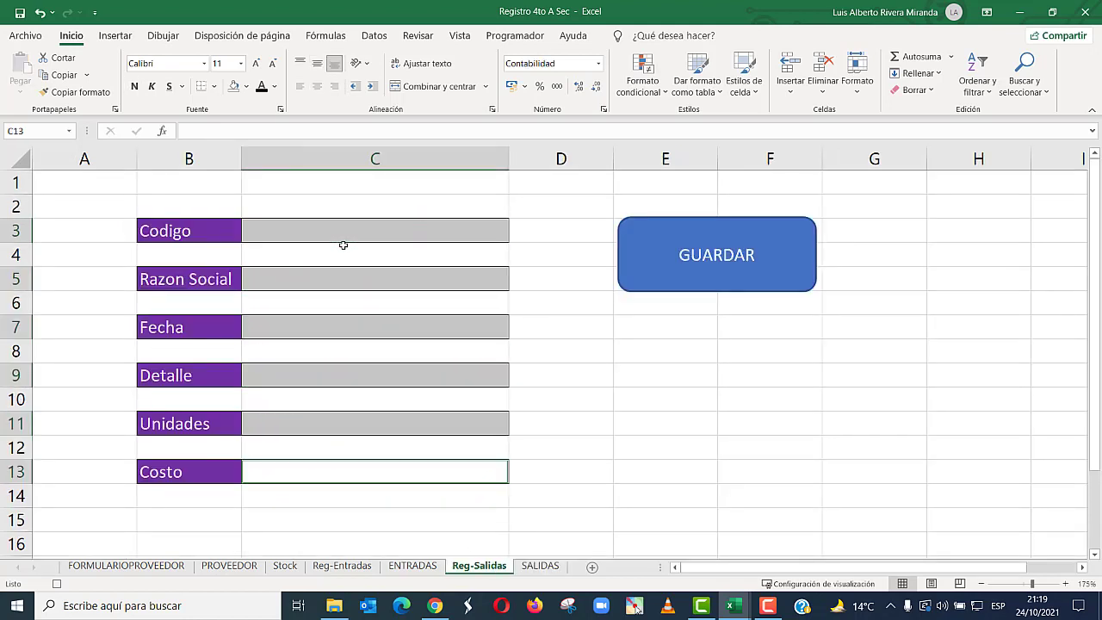
- Clear the Codigo, Fecha, Detalle, Unidades and Costo cells (C3, C7, C9, C11 and C13) on Reg-Salidas, skipping Razon Social
{"action": "left_click", "coordinate": [343, 234]}
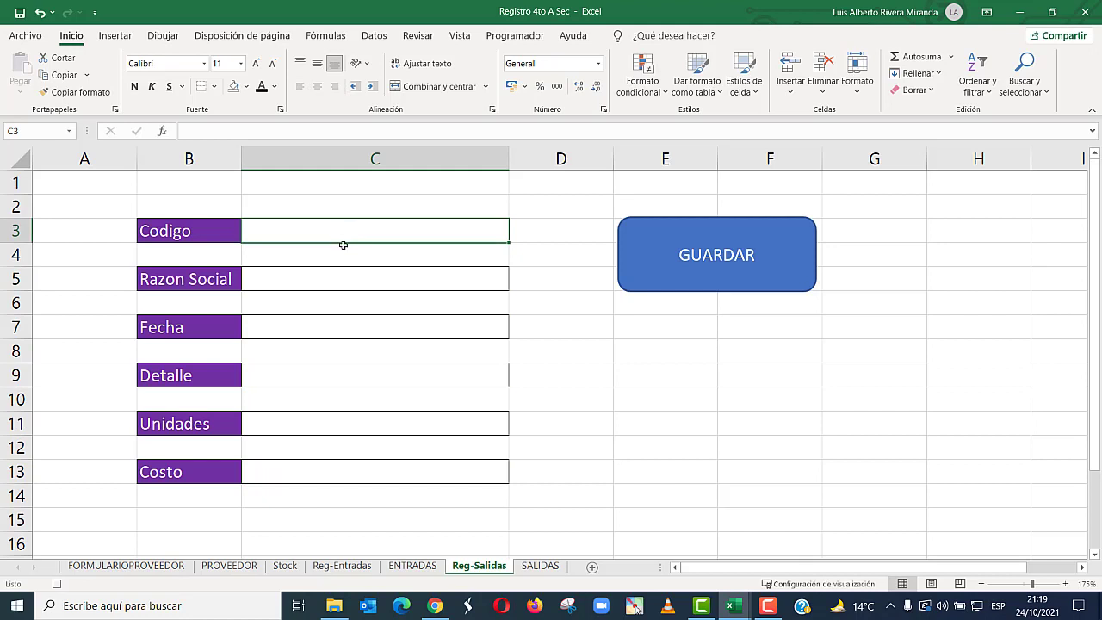
{"action": "left_click", "coordinate": [328, 326], "text": "ctrl"}
{"action": "left_click", "coordinate": [307, 373], "text": "ctrl"}
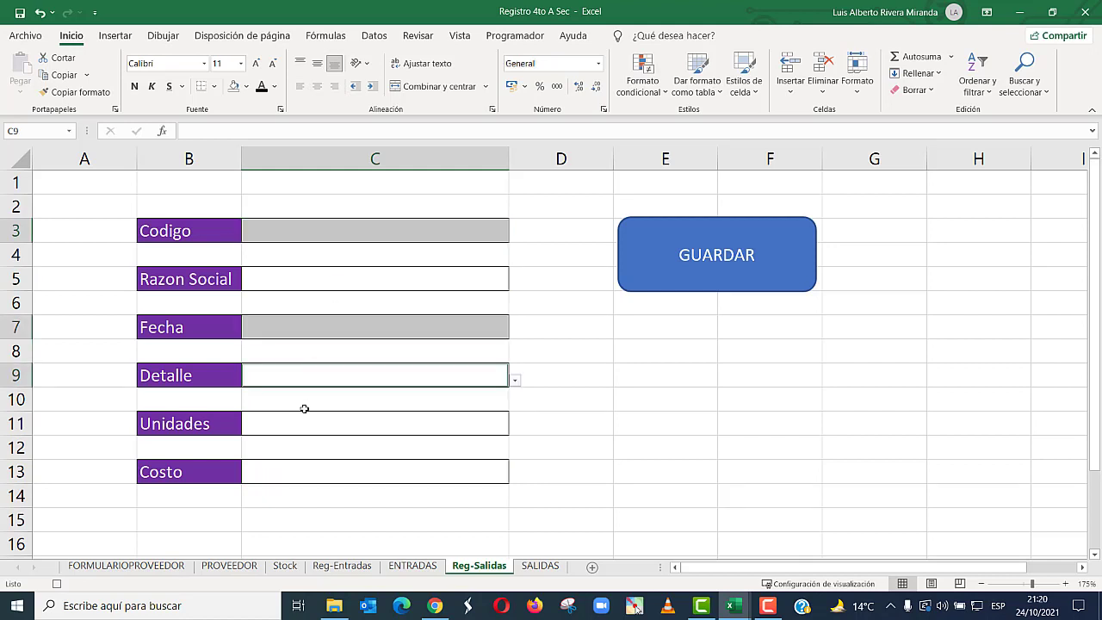
{"action": "left_click", "coordinate": [301, 422], "text": "ctrl"}
{"action": "left_click", "coordinate": [309, 461], "text": "ctrl"}
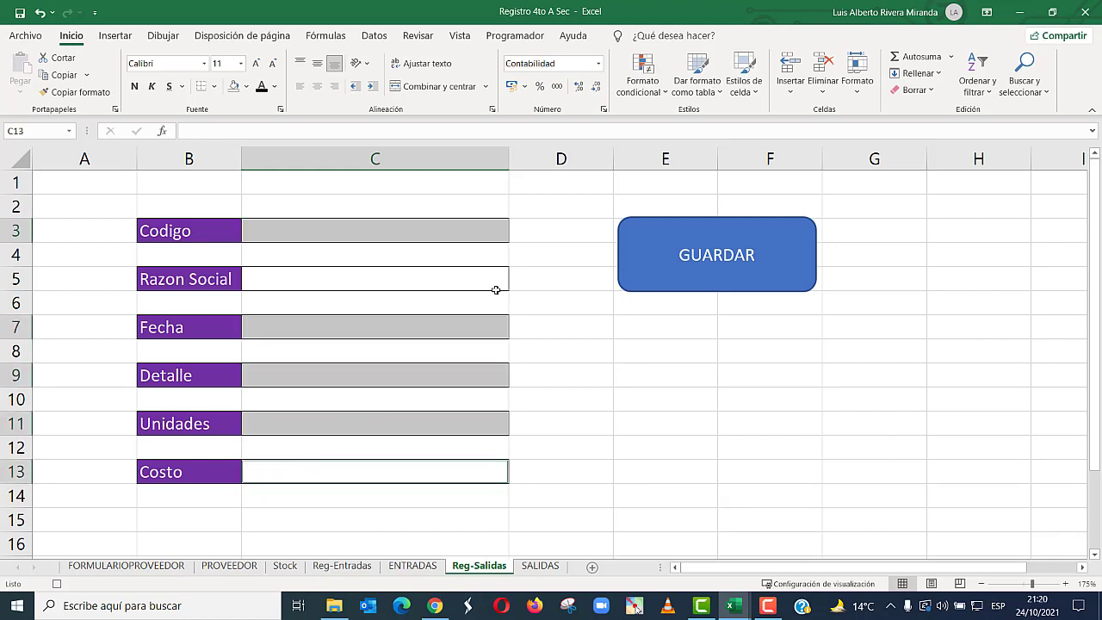
- Select the Codigo cell C3 on Reg-Salidas and stop recording the macro
{"action": "left_click", "coordinate": [398, 228]}
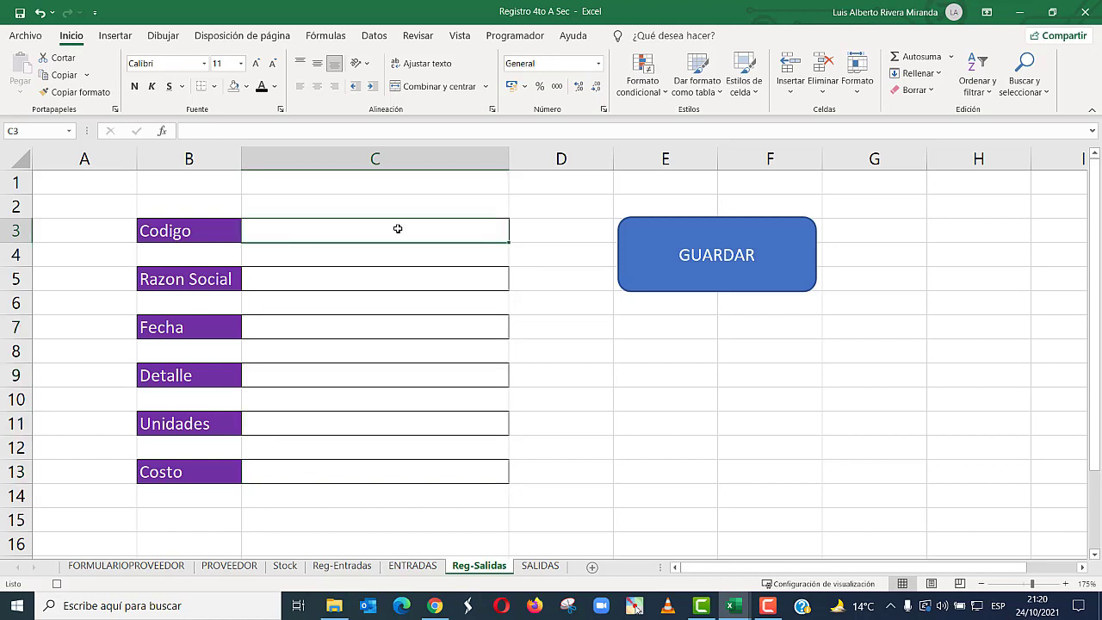
{"action": "left_click", "coordinate": [508, 40]}
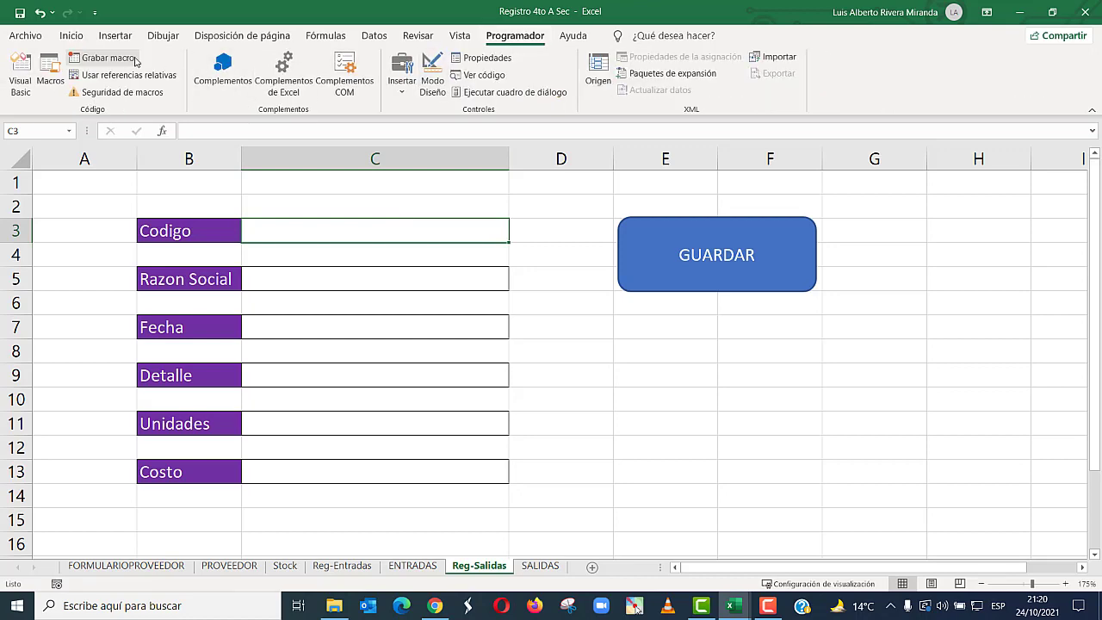
- Assign this workbook's BTNGuardarSalida macro to the GUARDAR shape on Reg-Salidas
{"action": "right_click", "coordinate": [733, 222]}
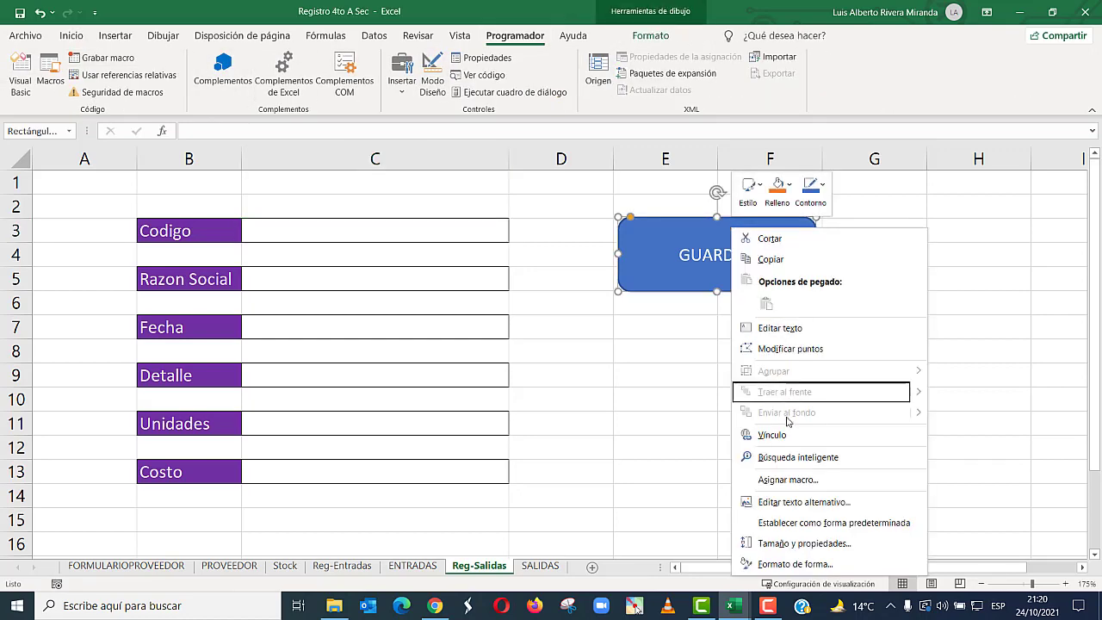
{"action": "left_click", "coordinate": [787, 479]}
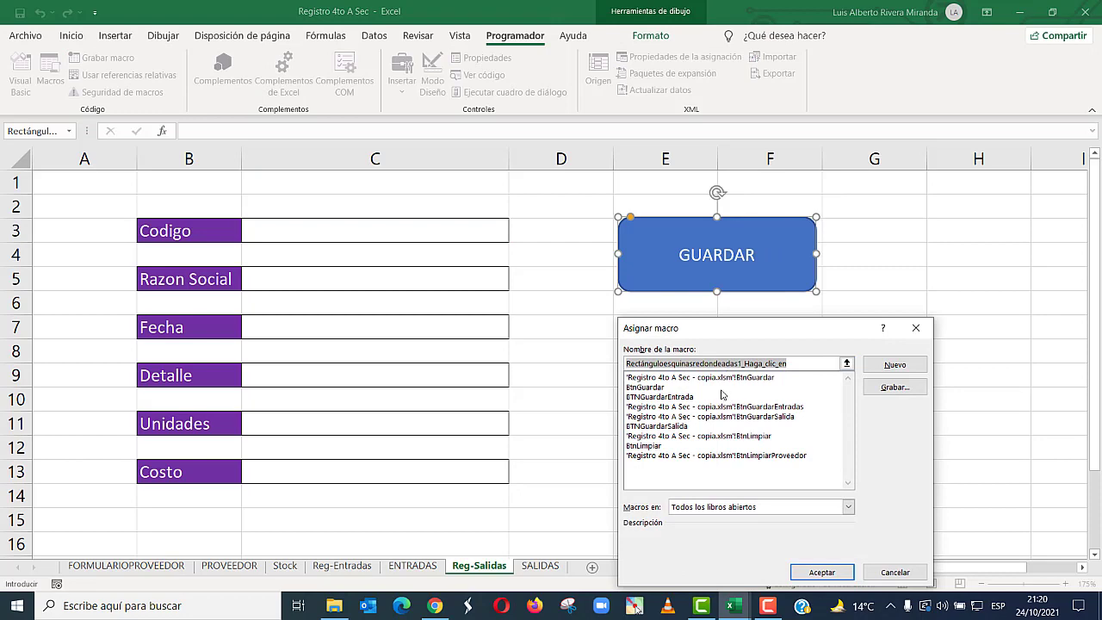
{"action": "left_click_drag", "start_coordinate": [733, 342], "coordinate": [747, 277]}
{"action": "left_click", "coordinate": [680, 362]}
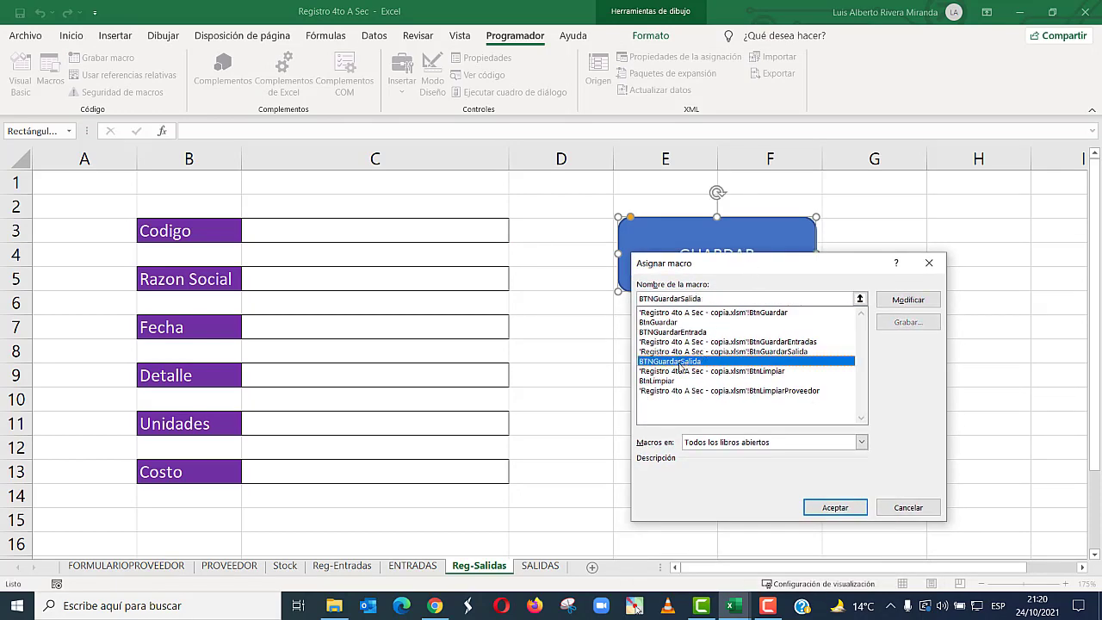
{"action": "left_click", "coordinate": [847, 510]}
{"action": "left_click", "coordinate": [689, 472]}
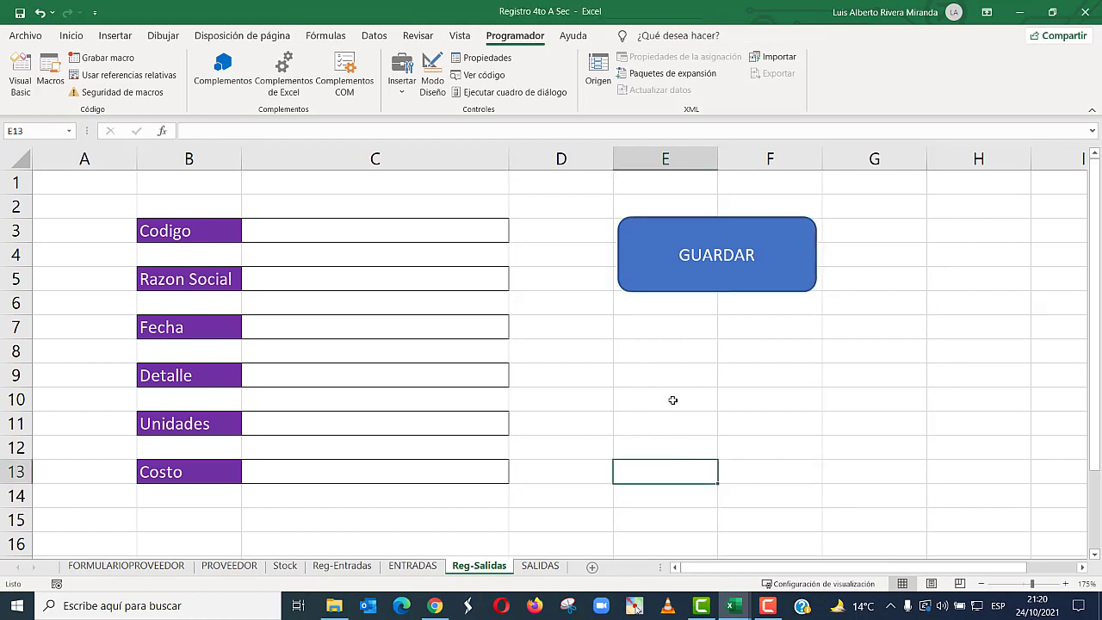
- Check the records on the SALIDAS and ENTRADAS sheets
{"action": "left_click", "coordinate": [540, 566]}
{"action": "left_click", "coordinate": [342, 566]}
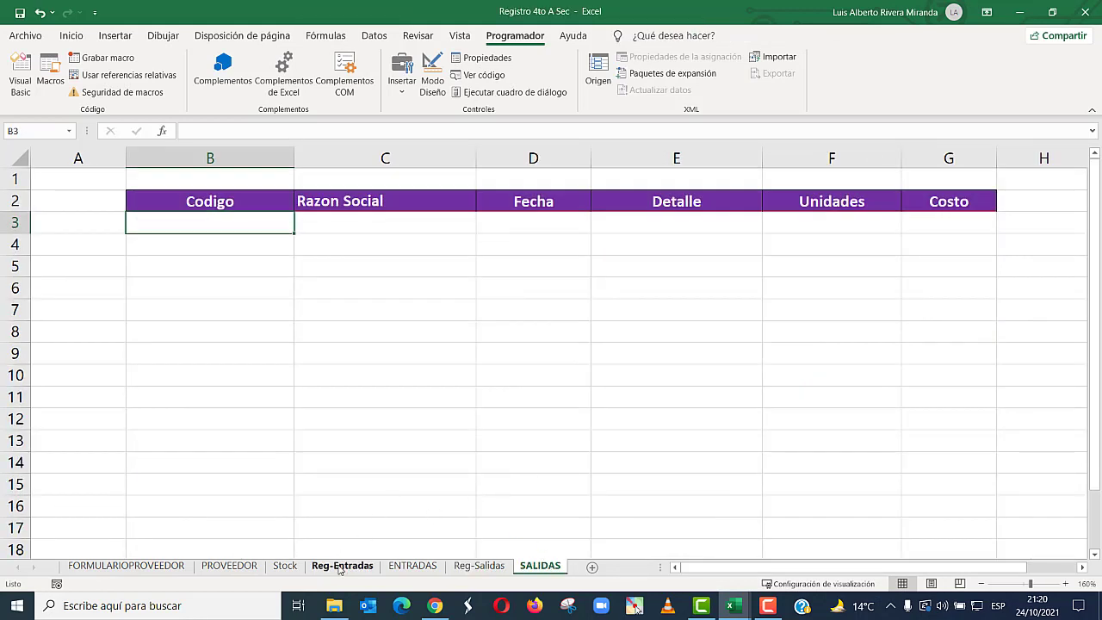
{"action": "left_click", "coordinate": [404, 566]}
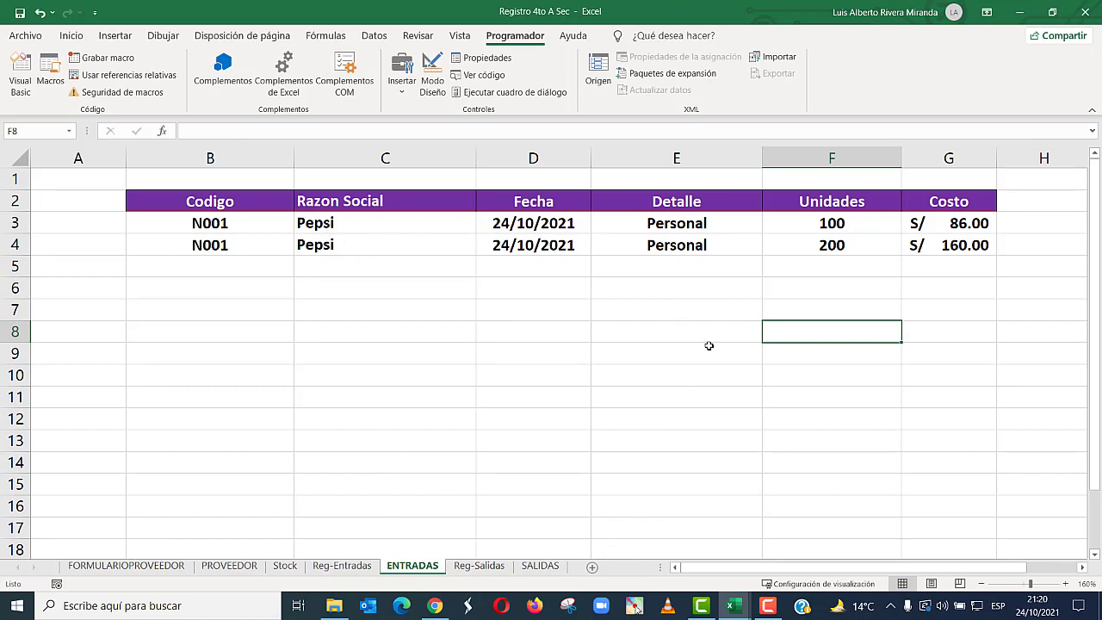
- Enter N001, with a capital N, as the Codigo in C3 of the Reg-Salidas form
{"action": "left_click", "coordinate": [480, 566]}
{"action": "left_click", "coordinate": [341, 230]}
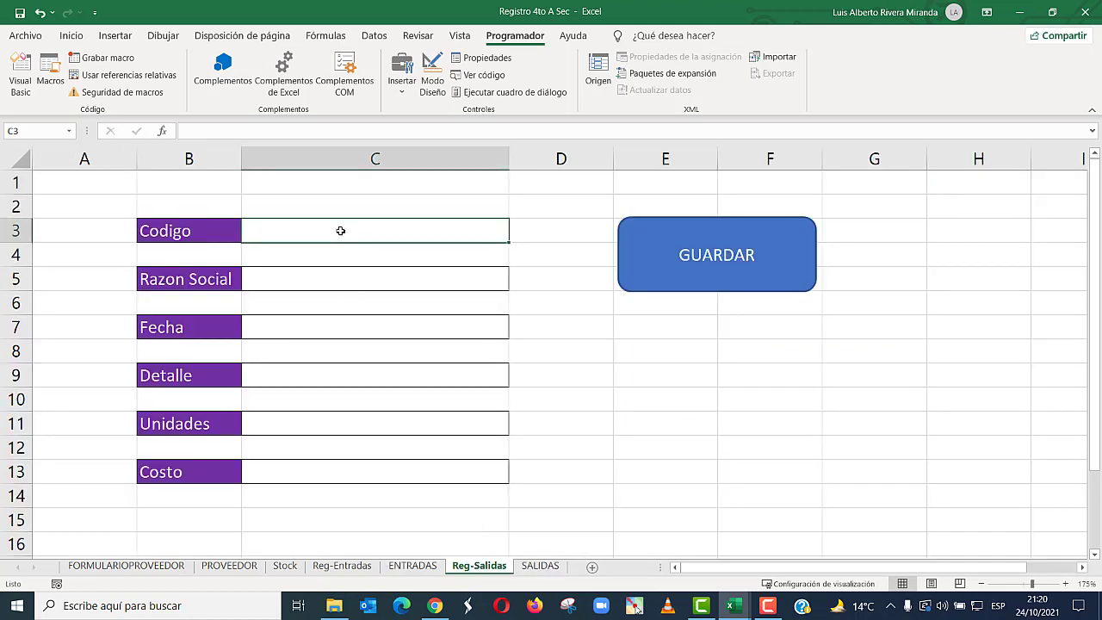
{"action": "type", "text": "n001"}
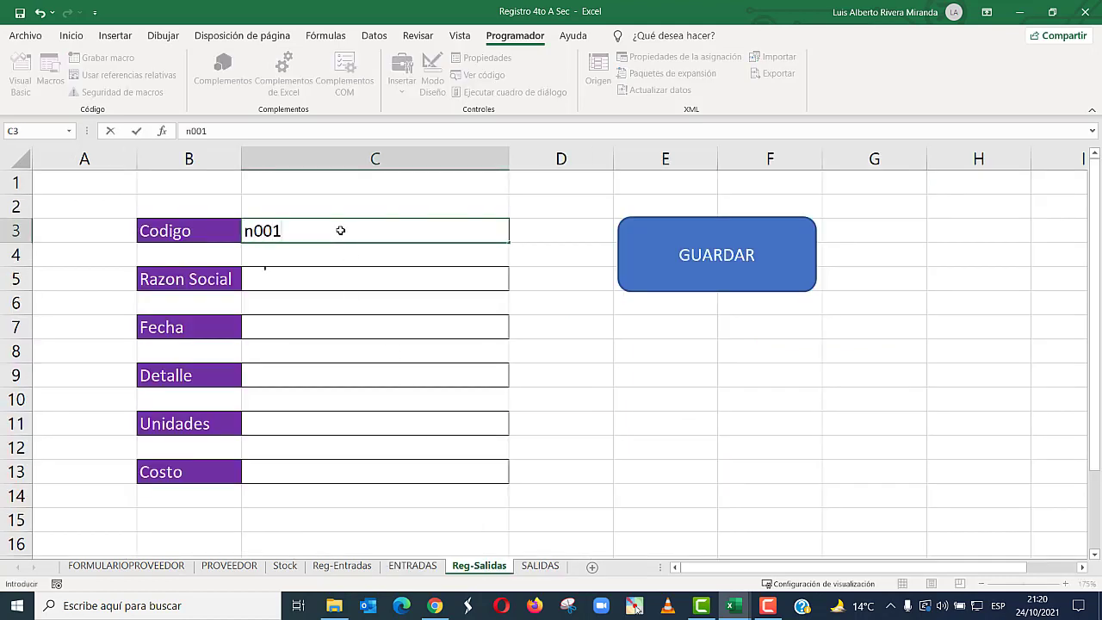
{"action": "key", "text": "Return"}
{"action": "left_click", "coordinate": [341, 229]}
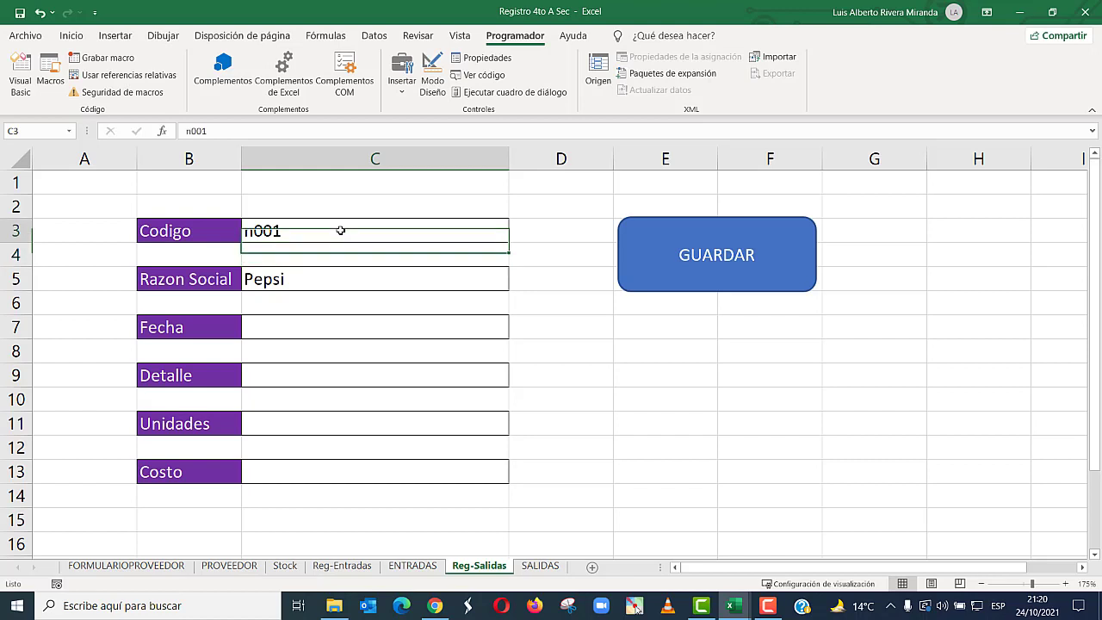
{"action": "left_click", "coordinate": [193, 134]}
{"action": "key", "text": "BackSpace"}
{"action": "type", "text": "N"}
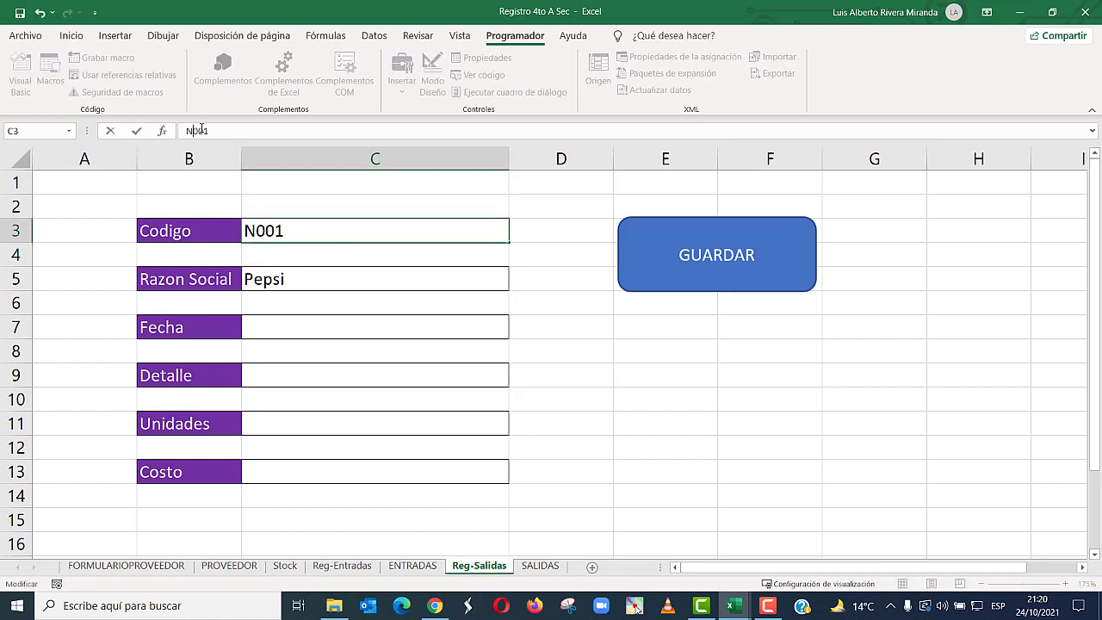
{"action": "key", "text": "Return"}
- Set Fecha to 24/10 and choose Personal as the Detalle on the Reg-Salidas form
{"action": "left_click", "coordinate": [274, 318]}
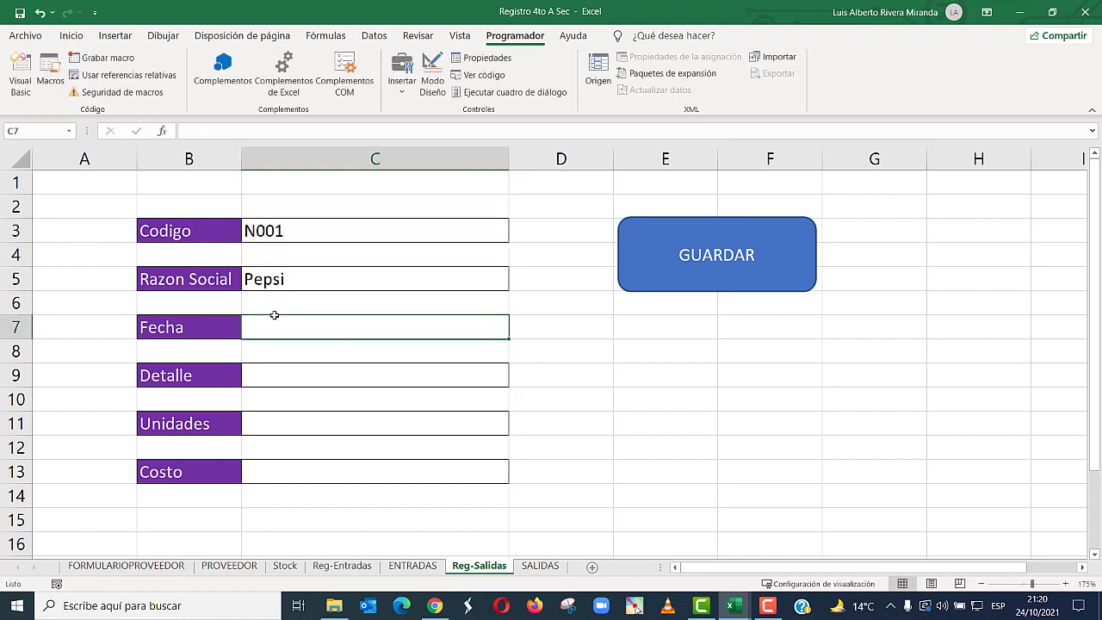
{"action": "type", "text": "24/10"}
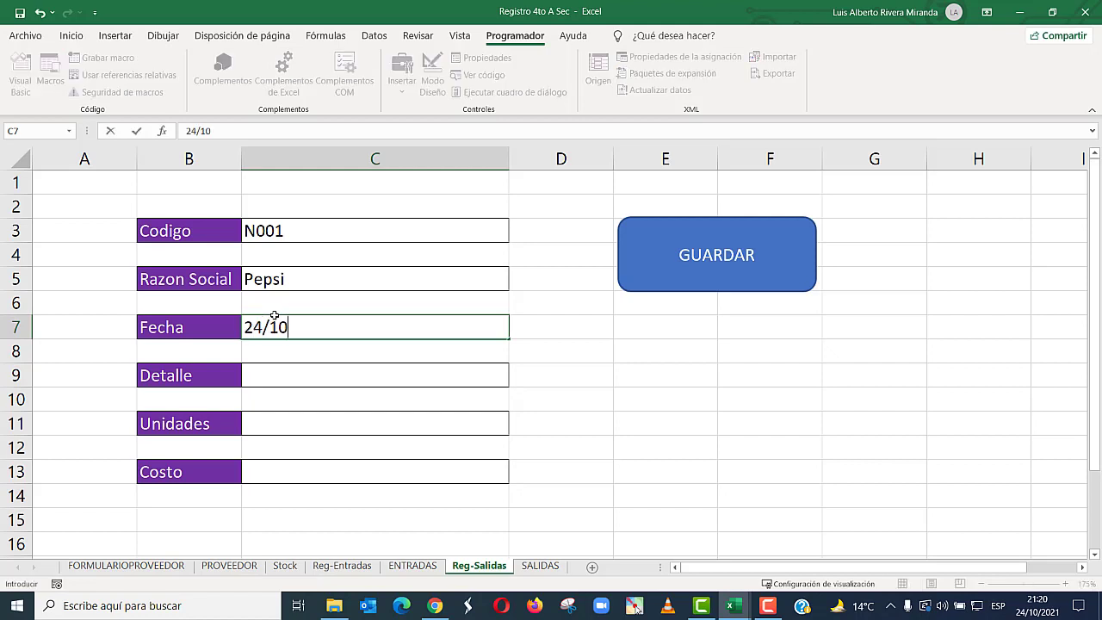
{"action": "key", "text": "Return"}
{"action": "left_click", "coordinate": [271, 373]}
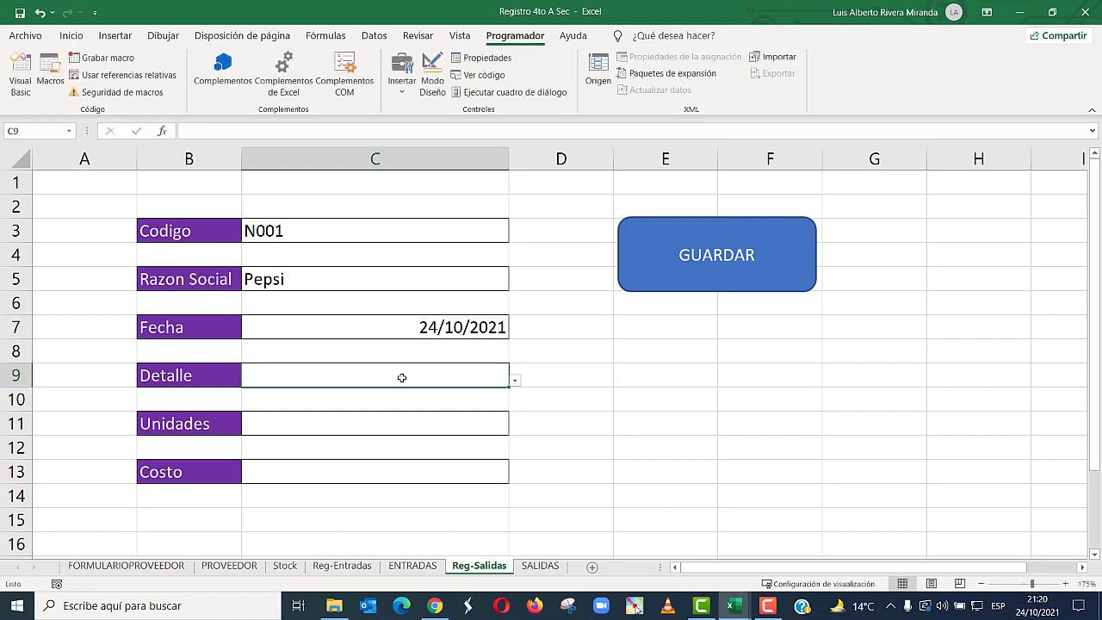
{"action": "left_click", "coordinate": [520, 381]}
{"action": "left_click", "coordinate": [416, 397]}
- Enter 50 as the Unidades in C11 of the Reg-Salidas form
{"action": "left_click", "coordinate": [333, 424]}
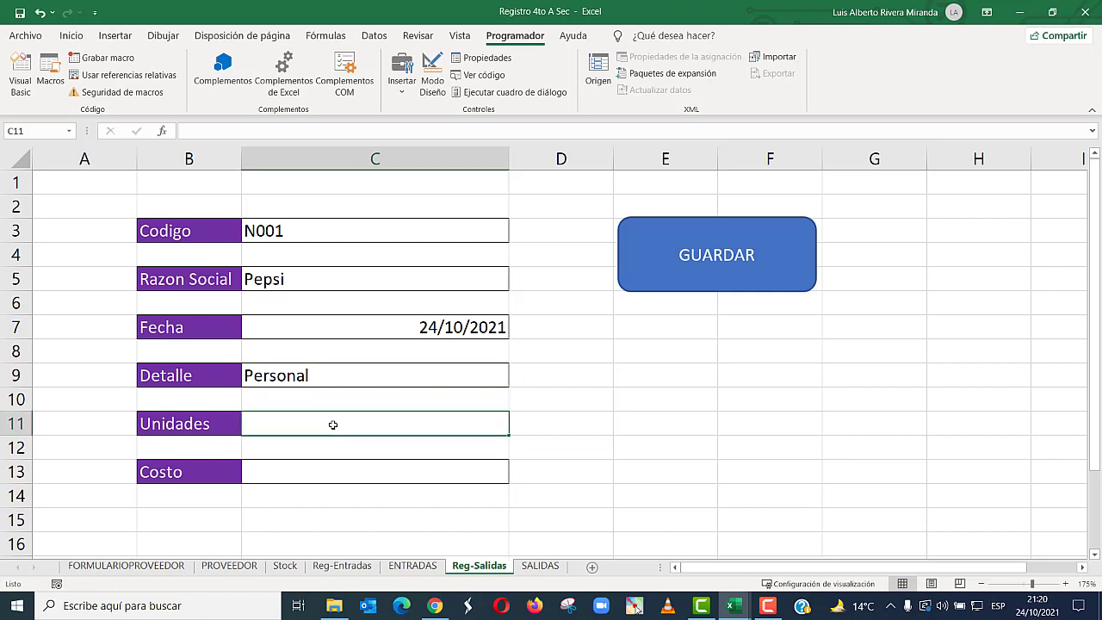
{"action": "type", "text": "50"}
{"action": "key", "text": "Return"}
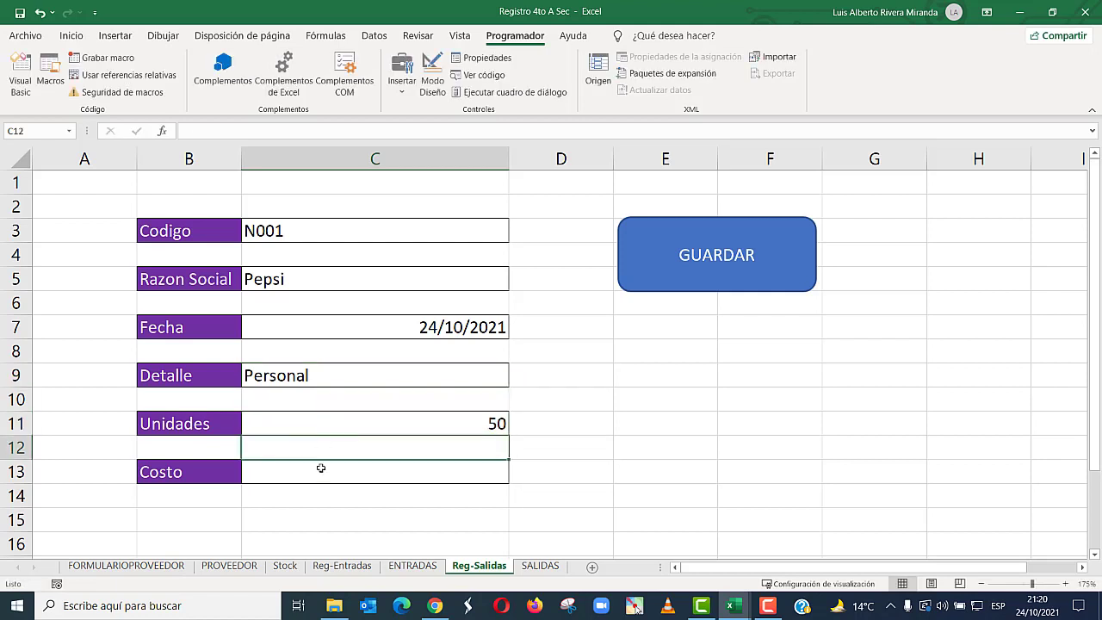
- Enter 65 as the Costo in C13 of Reg-Salidas, save the record with GUARDAR, and check it on the SALIDAS sheet
{"action": "left_click", "coordinate": [321, 467]}
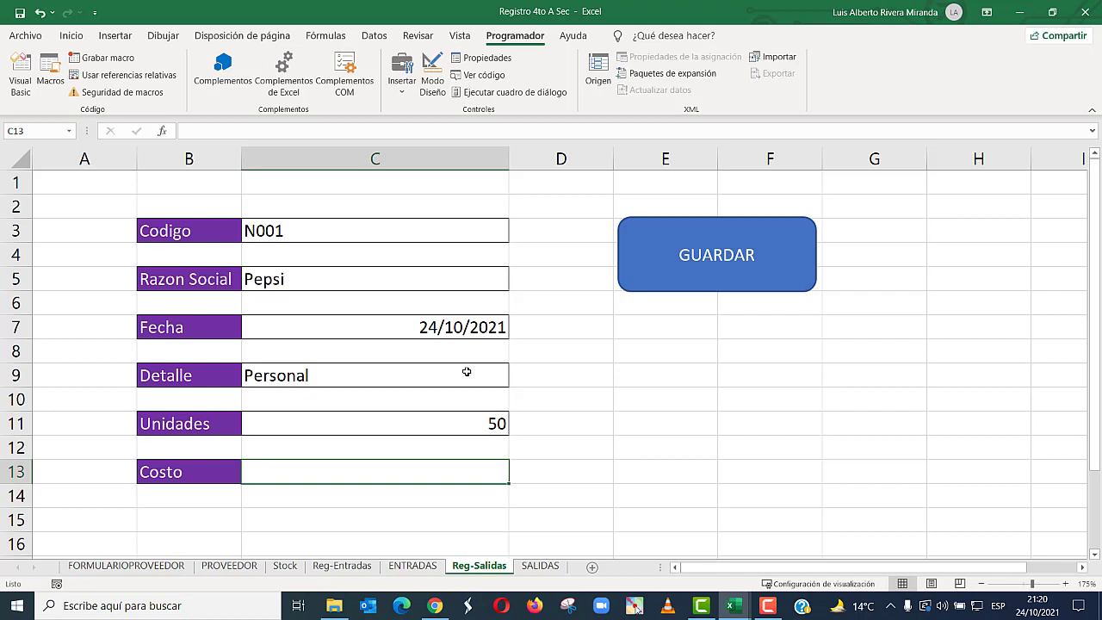
{"action": "type", "text": "65"}
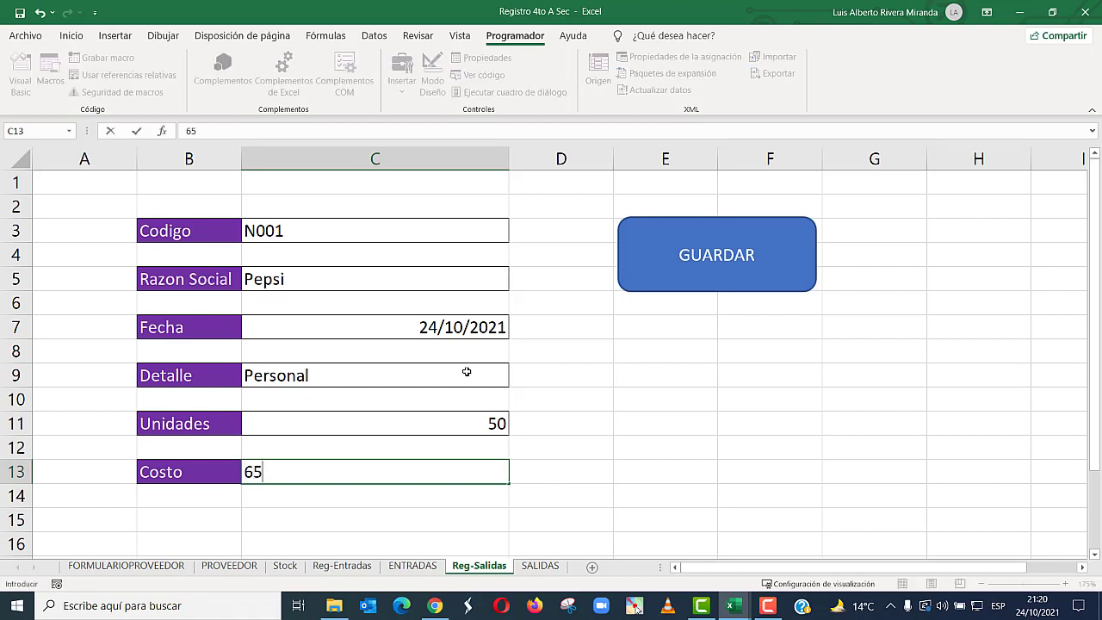
{"action": "key", "text": "Return"}
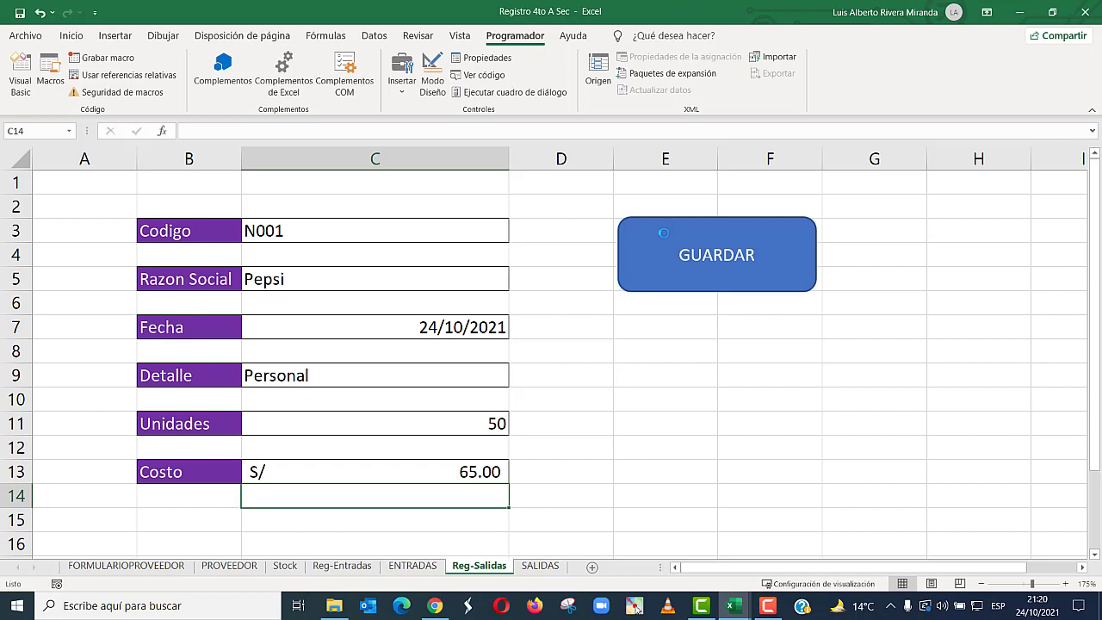
{"action": "left_click", "coordinate": [662, 229]}
{"action": "left_click", "coordinate": [541, 566]}
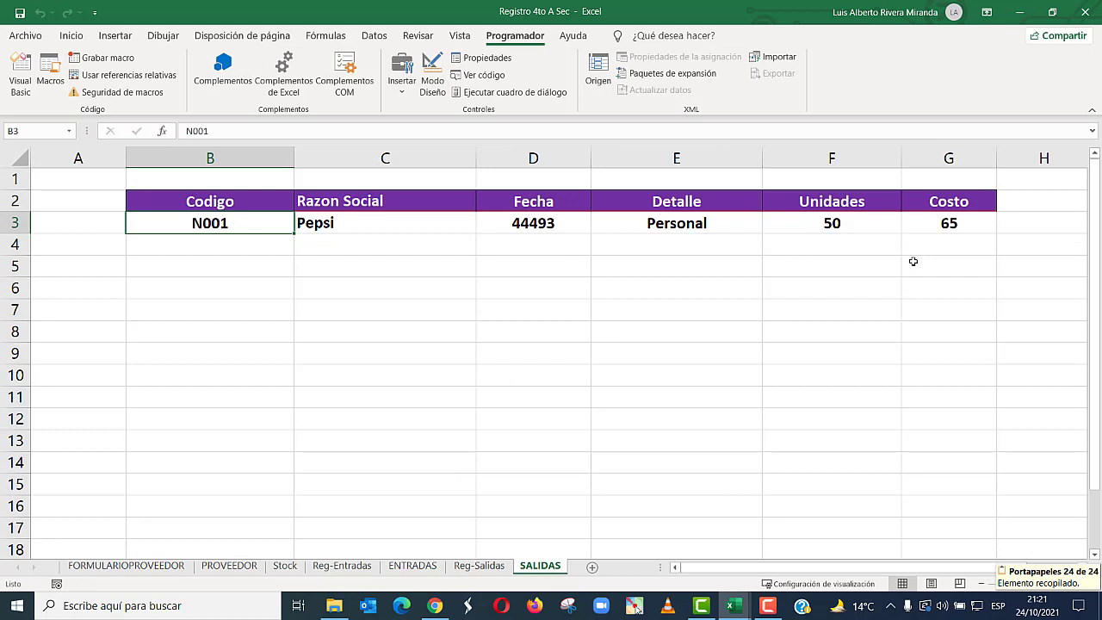
- Format the Fecha cell D3 on the SALIDAS sheet as Fecha corta
{"action": "left_click", "coordinate": [555, 227]}
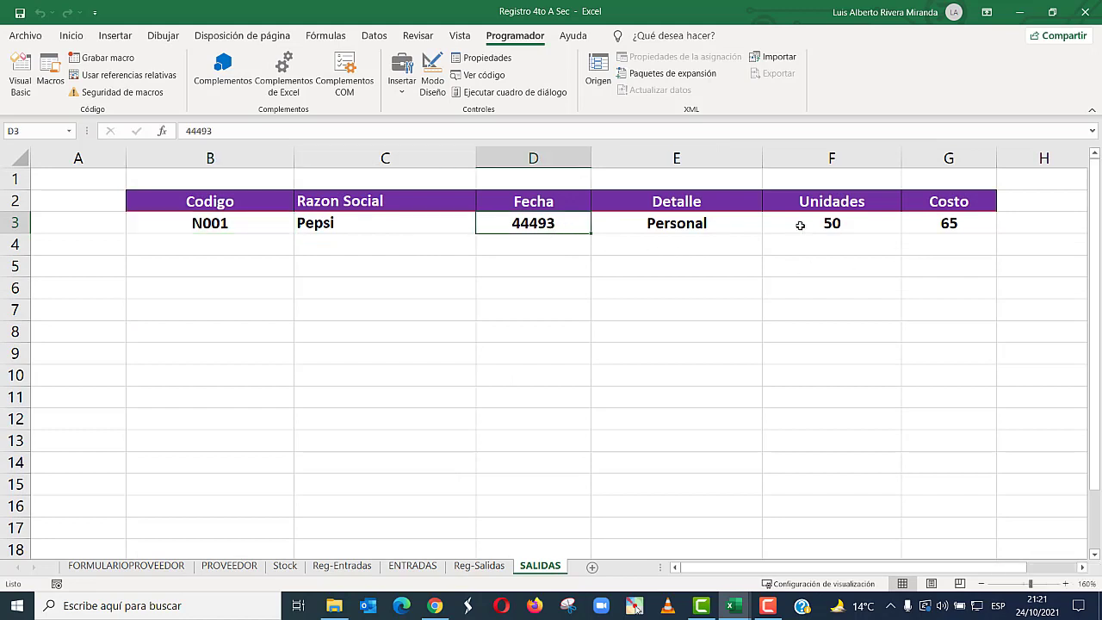
{"action": "left_click", "coordinate": [941, 225]}
{"action": "left_click", "coordinate": [579, 222]}
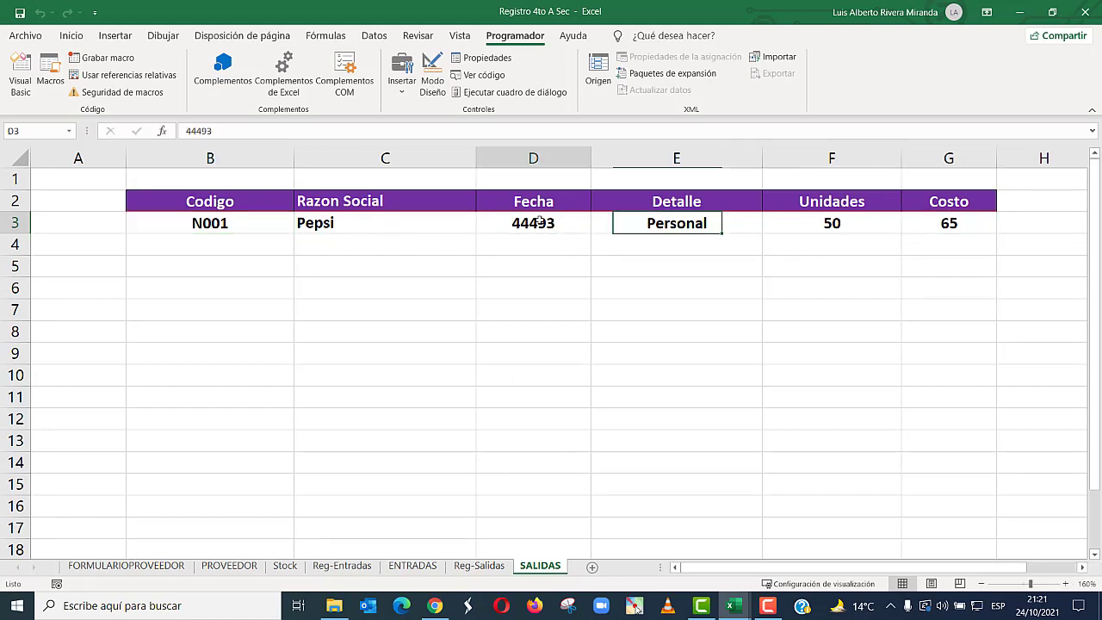
{"action": "left_click", "coordinate": [938, 223]}
{"action": "left_click", "coordinate": [540, 224]}
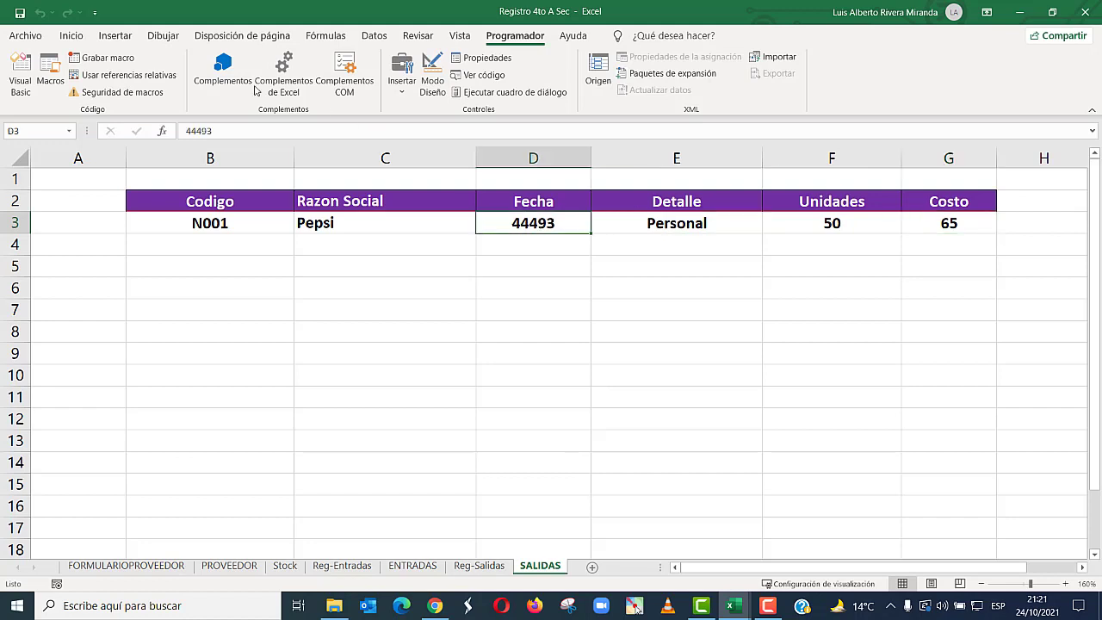
{"action": "left_click", "coordinate": [71, 35]}
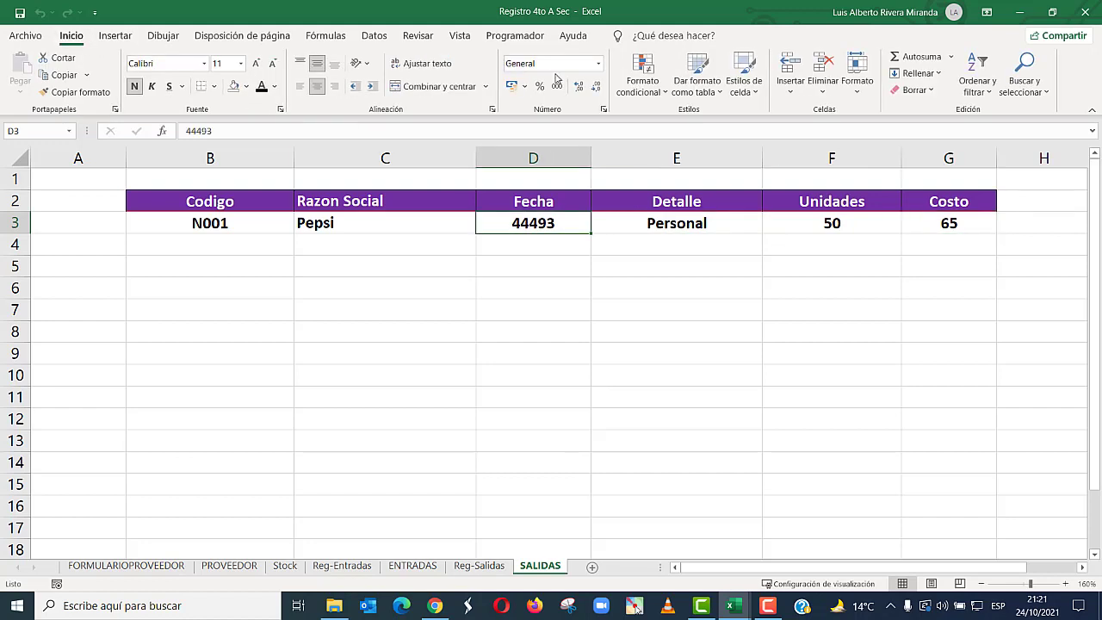
{"action": "left_click", "coordinate": [597, 64]}
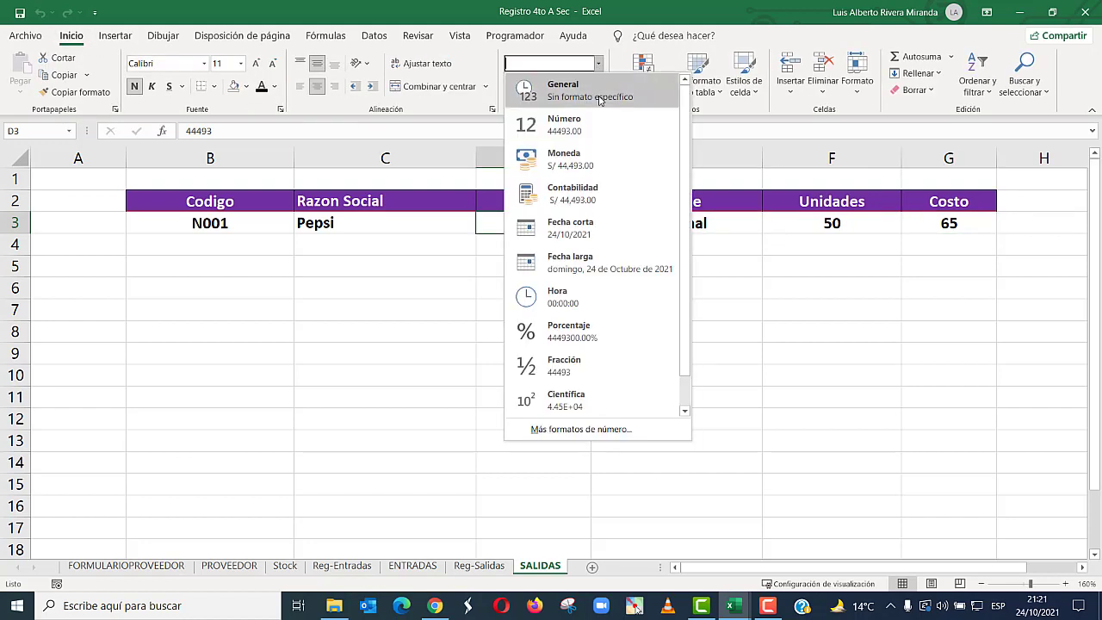
{"action": "left_click", "coordinate": [603, 228]}
- Format the Costo cell G3 on the SALIDAS sheet as Contabilidad with two decimals and the S/ symbol
{"action": "left_click", "coordinate": [960, 223]}
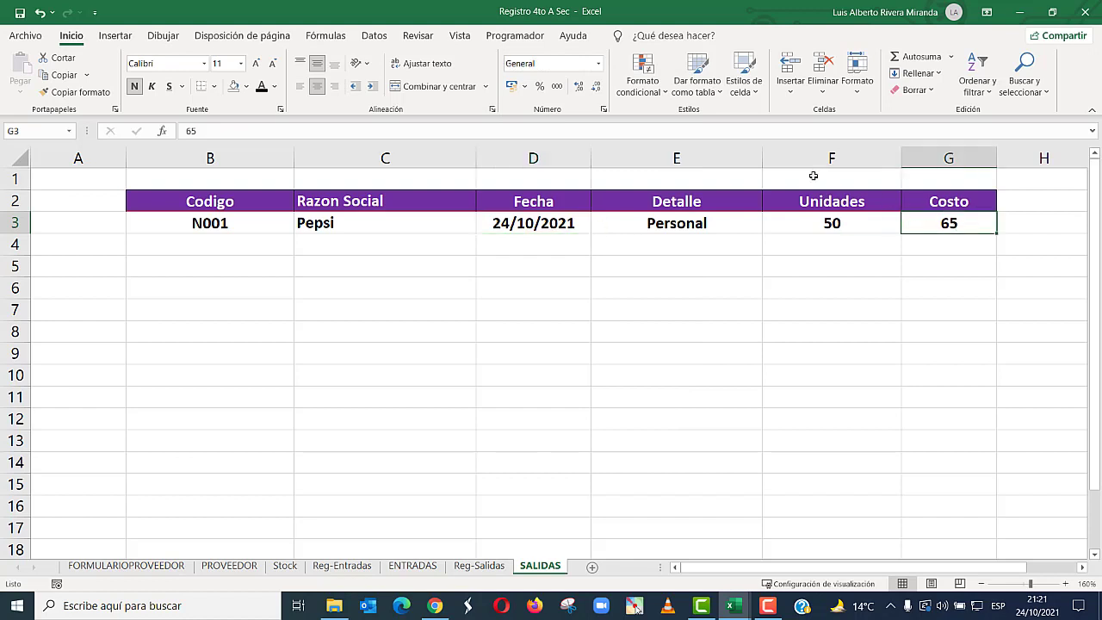
{"action": "left_click", "coordinate": [598, 63]}
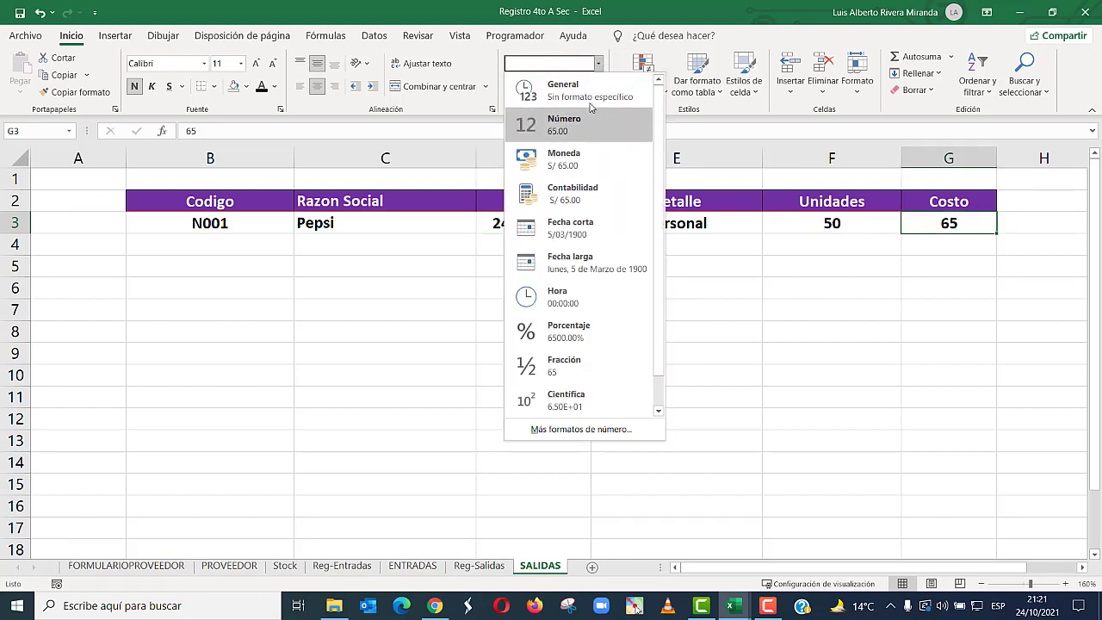
{"action": "left_click", "coordinate": [601, 63]}
{"action": "left_click", "coordinate": [601, 109]}
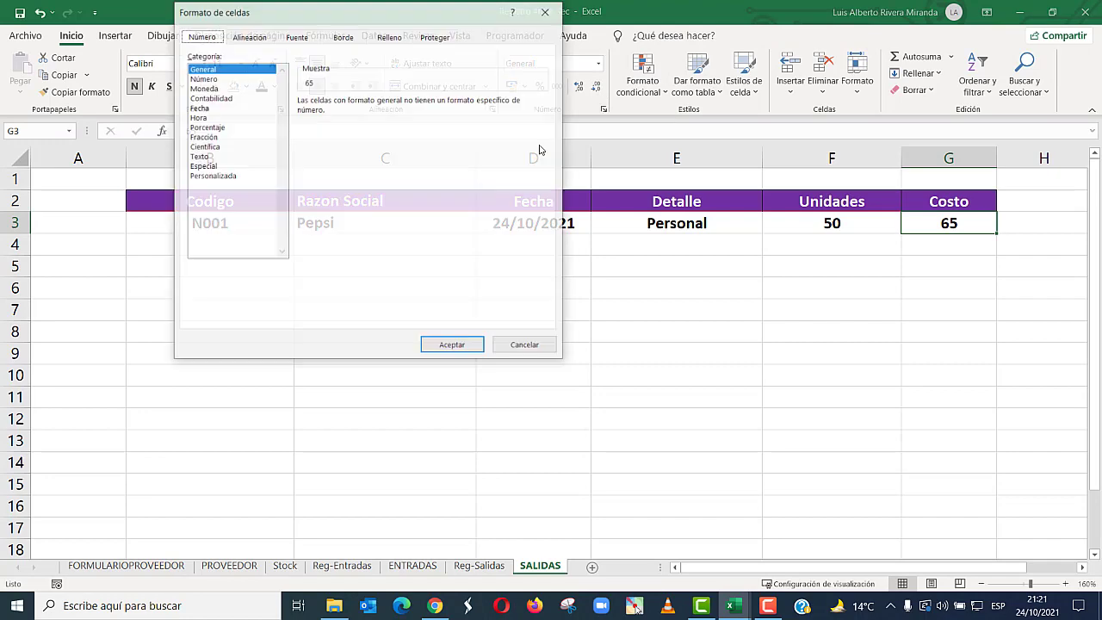
{"action": "left_click", "coordinate": [231, 98]}
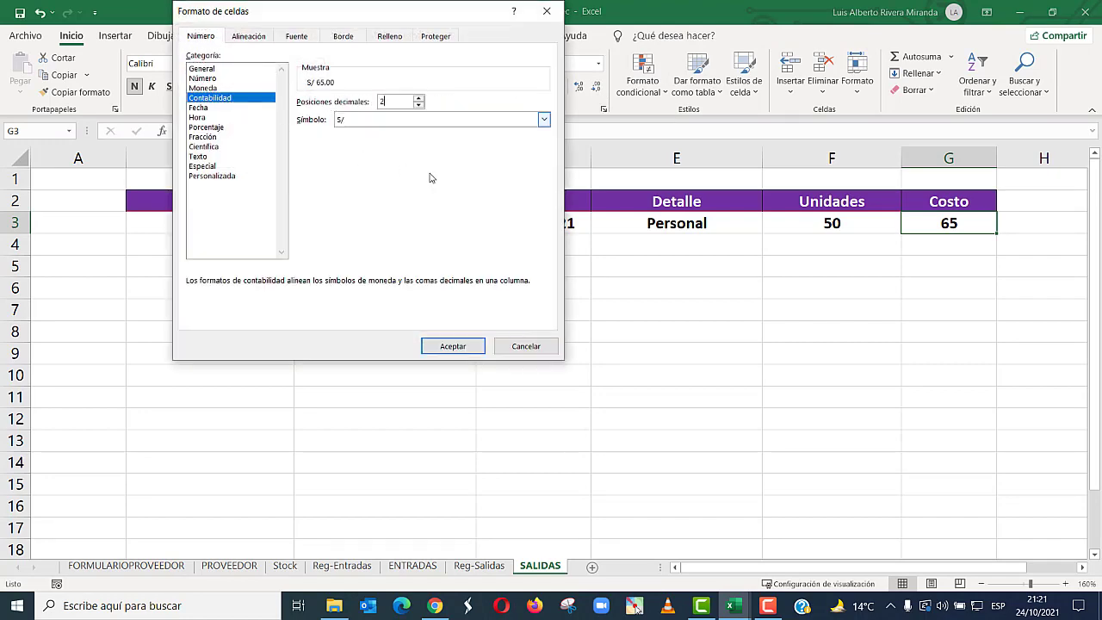
{"action": "left_click", "coordinate": [453, 345]}
{"action": "left_click", "coordinate": [800, 319]}
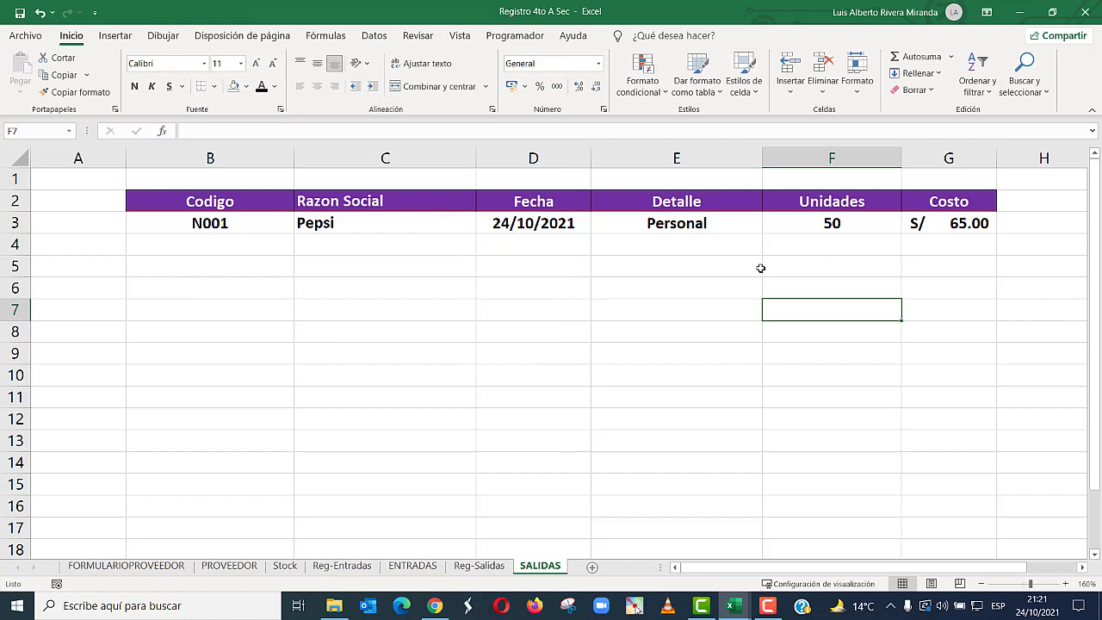
{"action": "left_click", "coordinate": [801, 245]}
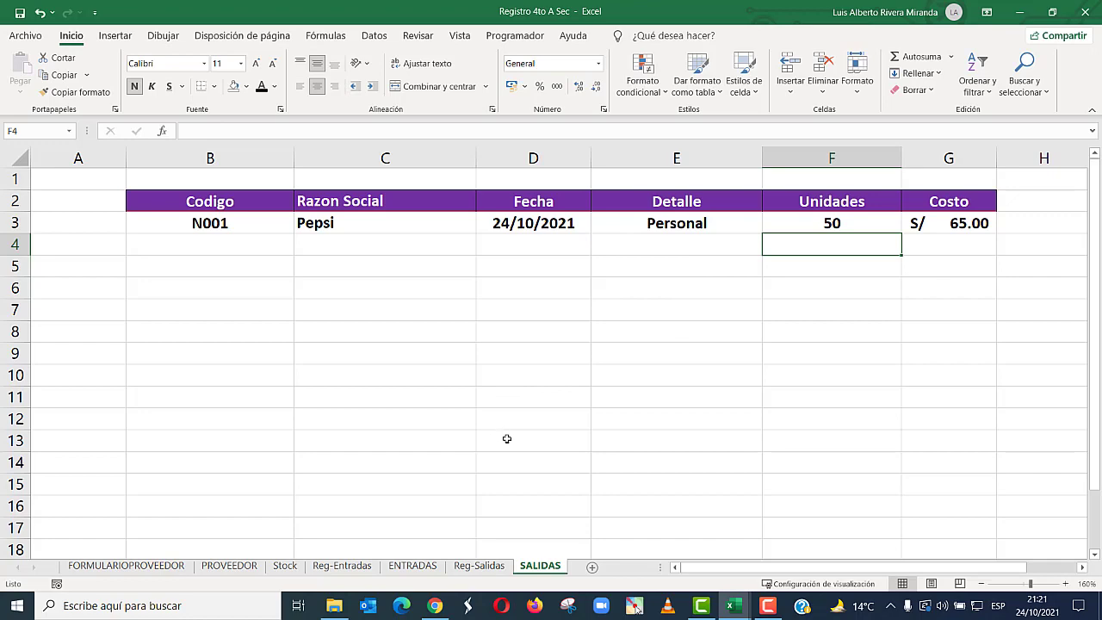
- Delete the BTNGuardarSalida macro from the workbook's macro list
{"action": "left_click", "coordinate": [487, 567]}
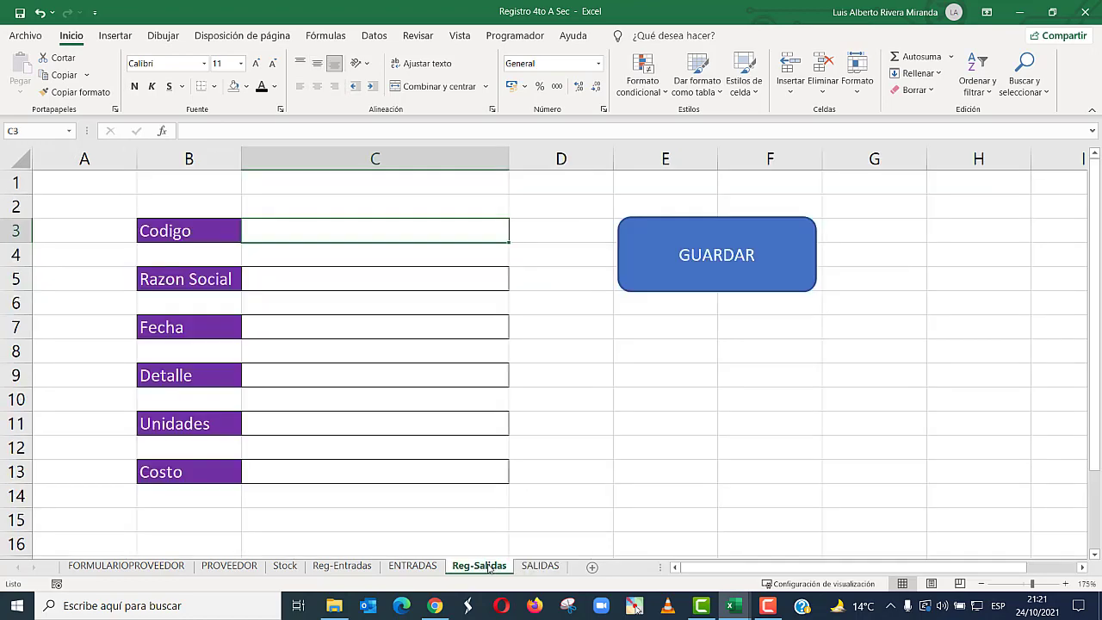
{"action": "left_click", "coordinate": [521, 39]}
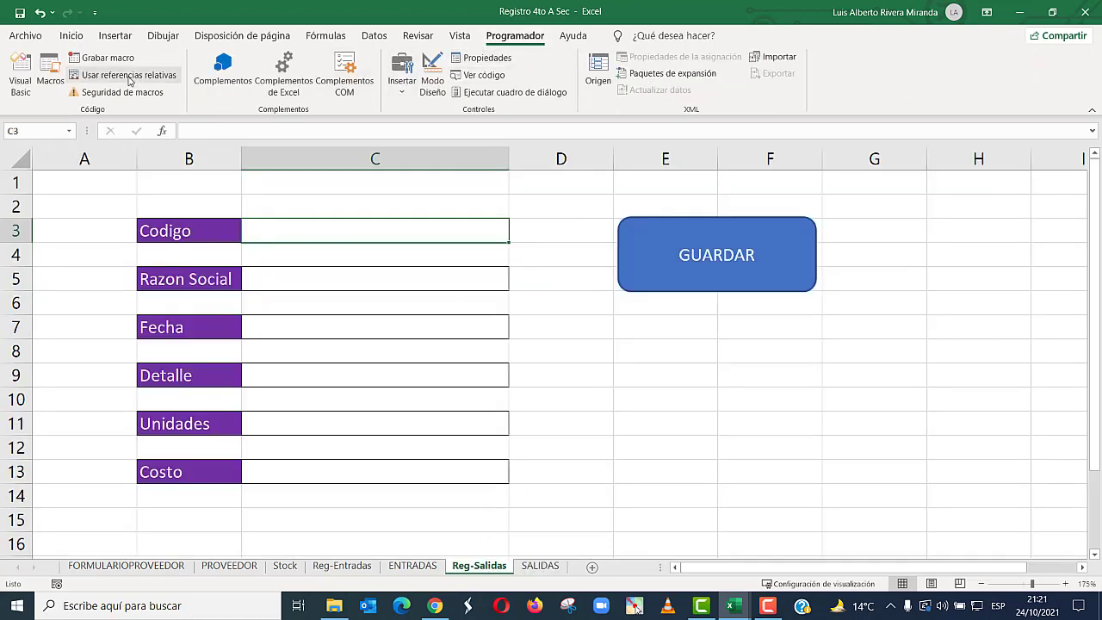
{"action": "left_click", "coordinate": [50, 77]}
{"action": "left_click", "coordinate": [263, 155]}
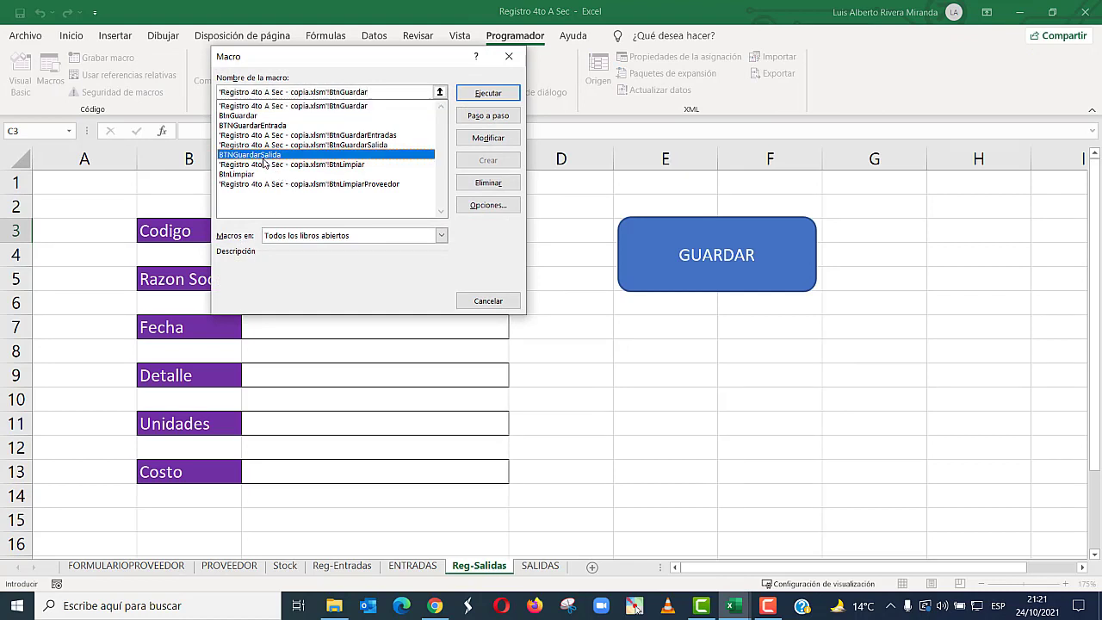
{"action": "left_click", "coordinate": [489, 182]}
{"action": "left_click", "coordinate": [525, 343]}
{"action": "left_click", "coordinate": [563, 323]}
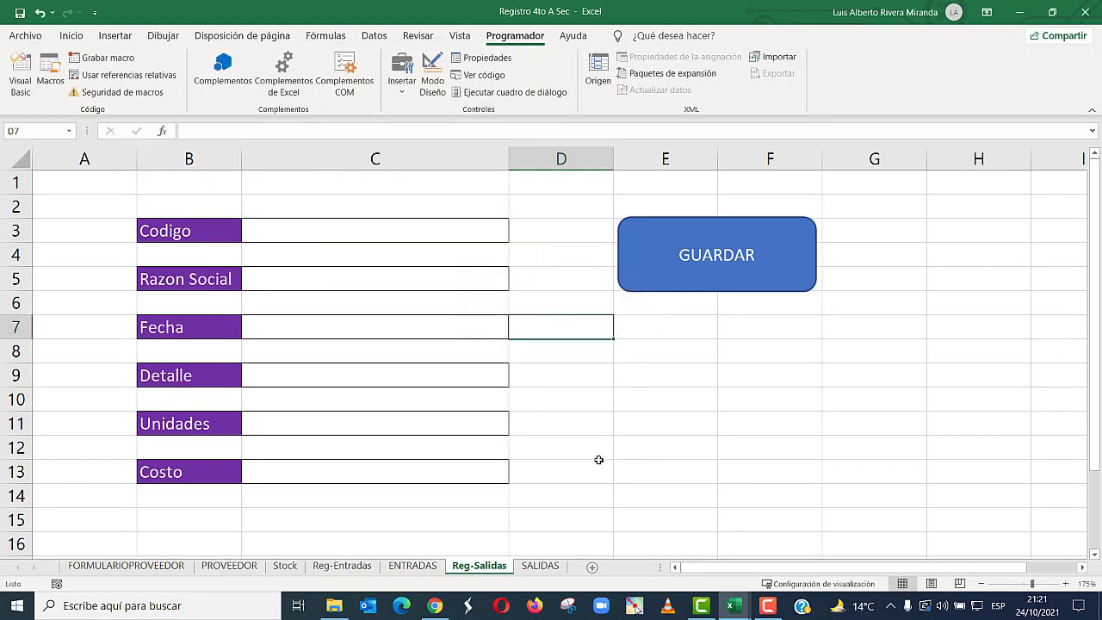
- Delete row 3, which holds the test record, from the SALIDAS sheet
{"action": "left_click", "coordinate": [542, 566]}
{"action": "left_click", "coordinate": [14, 223]}
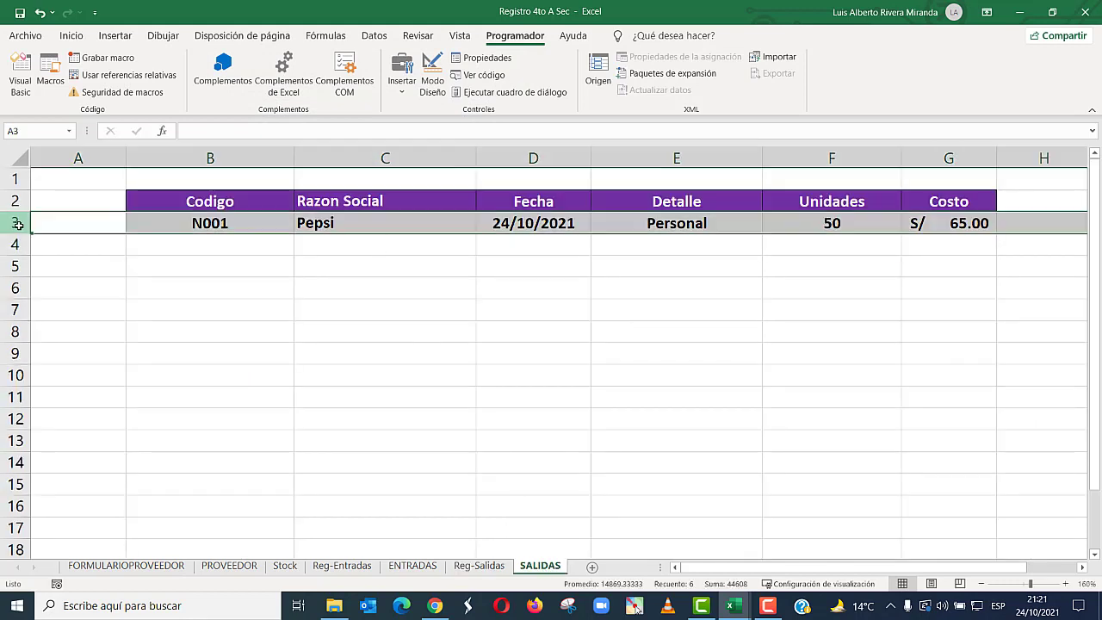
{"action": "right_click", "coordinate": [21, 226]}
{"action": "left_click", "coordinate": [80, 368]}
{"action": "left_click", "coordinate": [270, 327]}
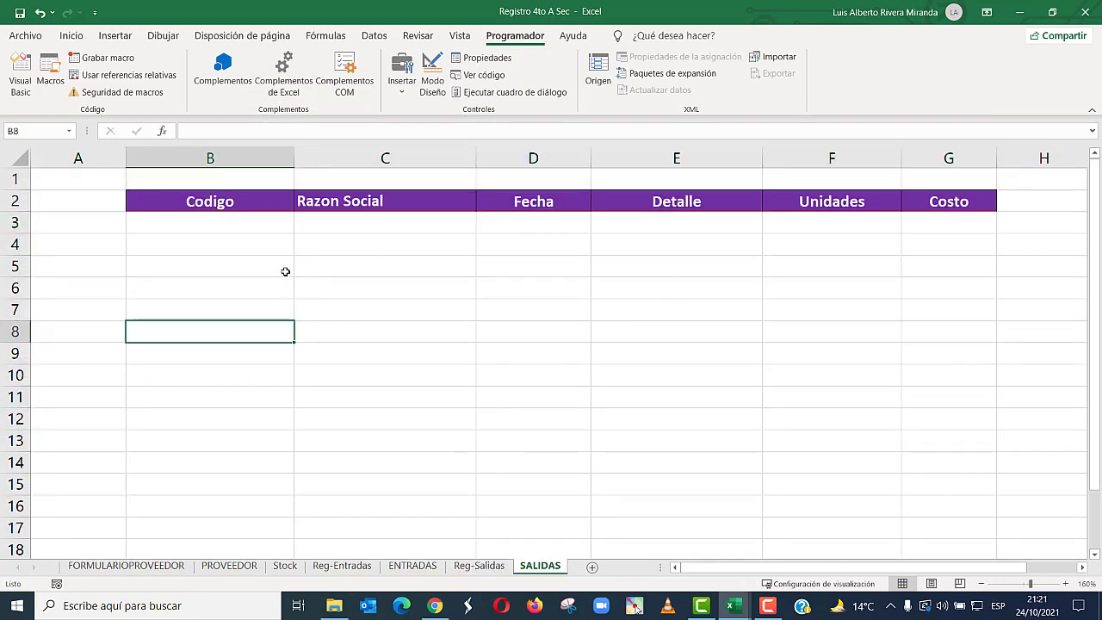
- Start recording a macro named BTNGuardarSalida in this workbook with C3 of Reg-Salidas selected
{"action": "left_click", "coordinate": [479, 566]}
{"action": "left_click", "coordinate": [543, 402]}
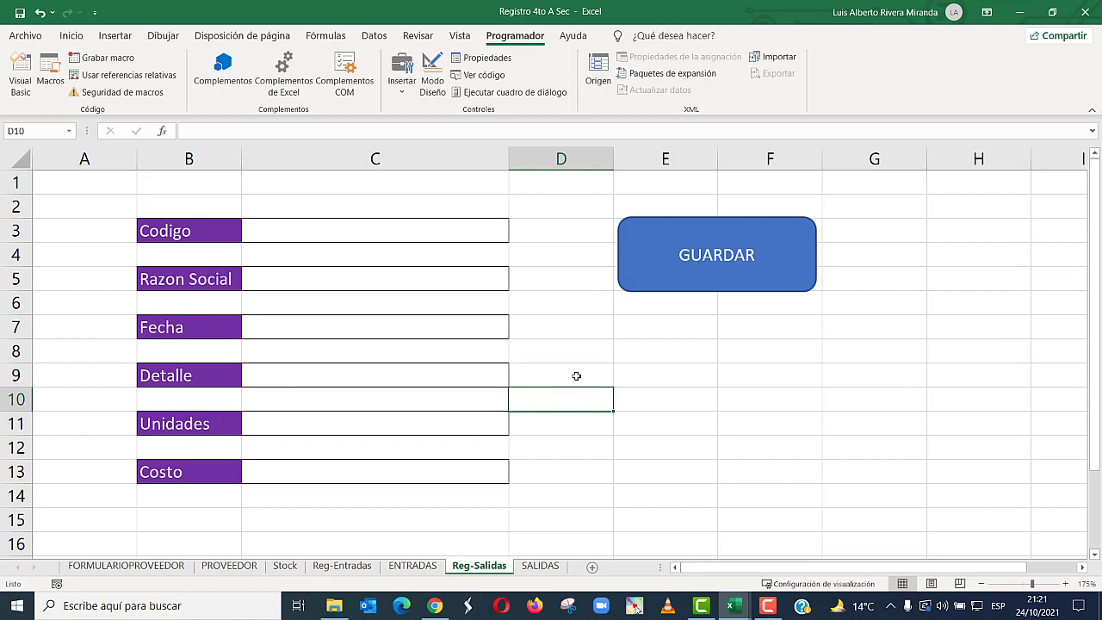
{"action": "left_click", "coordinate": [443, 224]}
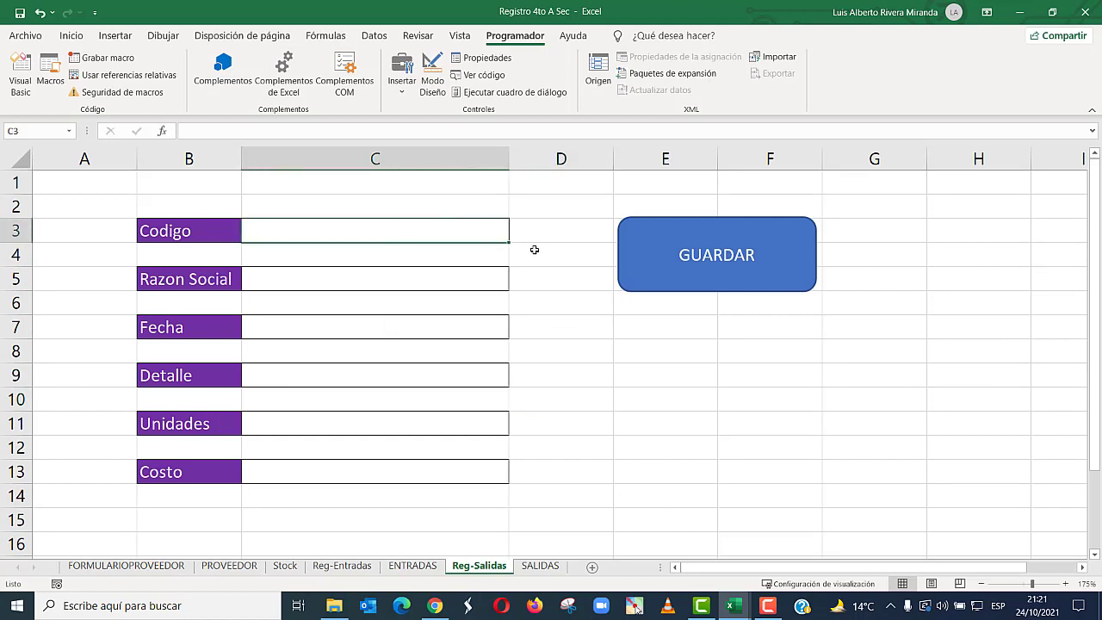
{"action": "left_click", "coordinate": [108, 58]}
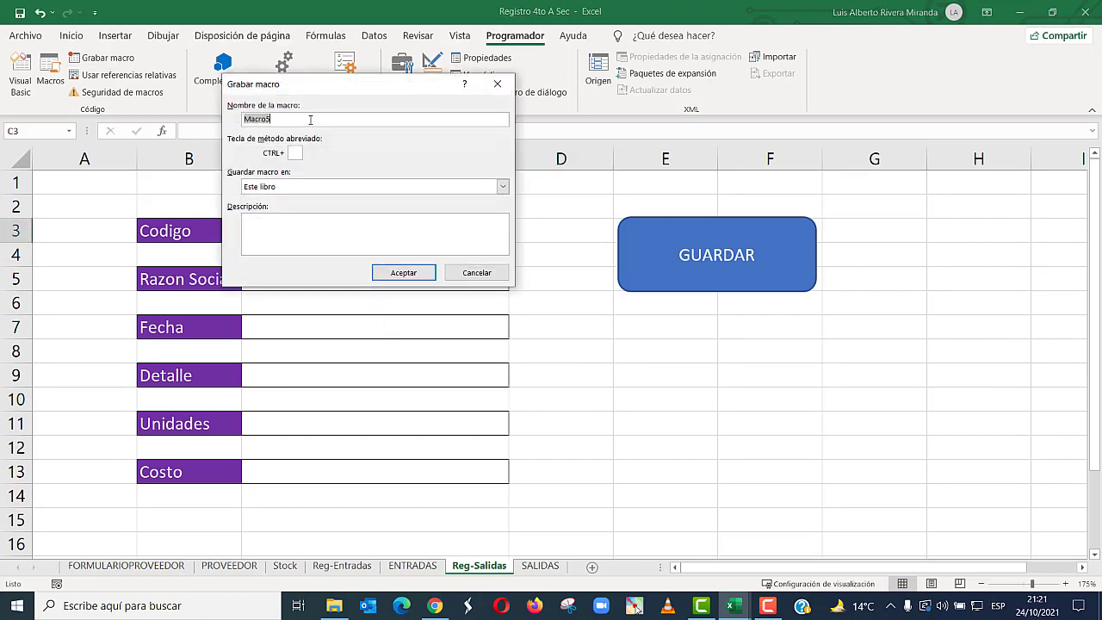
{"action": "type", "text": "BTNGuardarSalida"}
{"action": "left_click", "coordinate": [396, 274]}
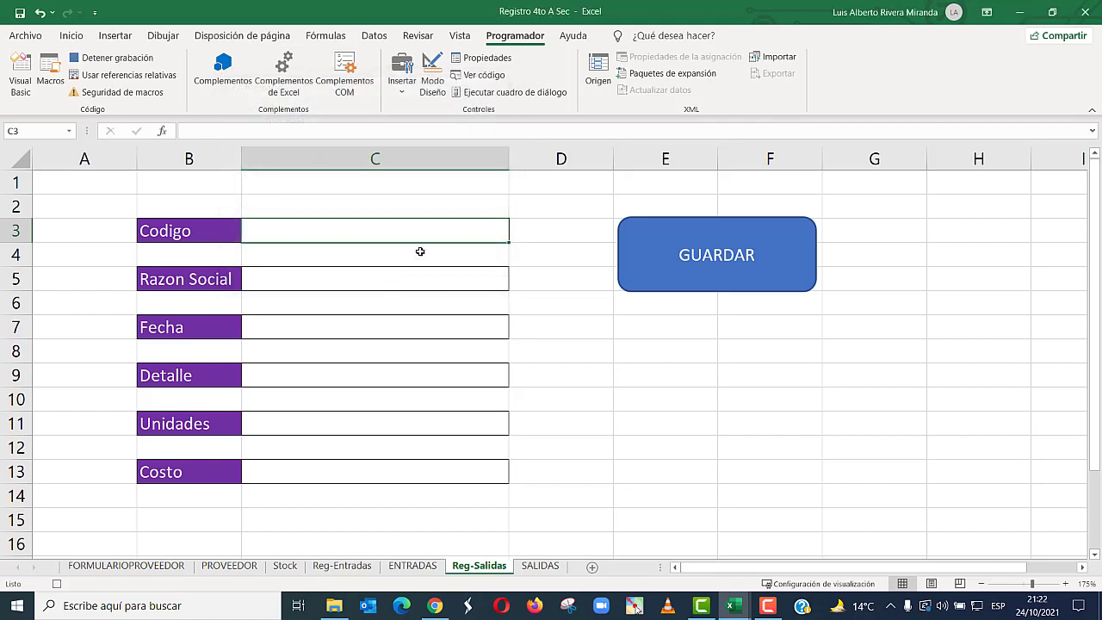
- Extend the selection from C3 to the other Reg-Salidas form cells C5, C7, C9, C11 and C13
{"action": "left_click", "coordinate": [368, 278], "text": "ctrl"}
{"action": "left_click", "coordinate": [375, 327], "text": "ctrl"}
{"action": "left_click", "coordinate": [363, 374], "text": "ctrl"}
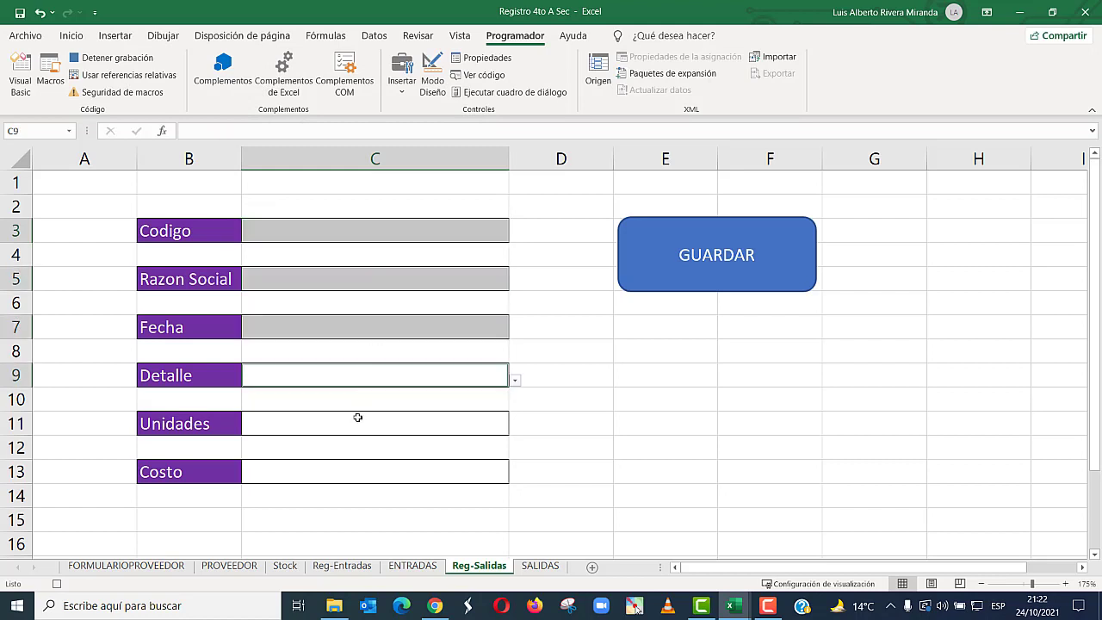
{"action": "left_click", "coordinate": [357, 421], "text": "ctrl"}
{"action": "left_click", "coordinate": [353, 470], "text": "ctrl"}
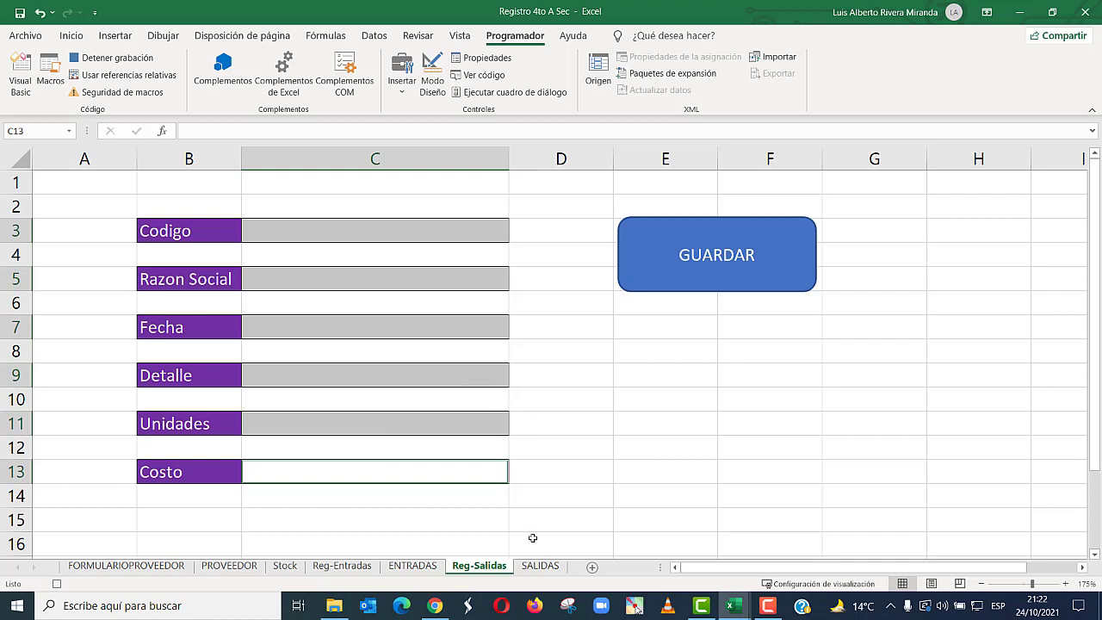
- Insert a new row at row 3 of the SALIDAS sheet, directly below the headers
{"action": "left_click", "coordinate": [540, 566]}
{"action": "left_click", "coordinate": [14, 222]}
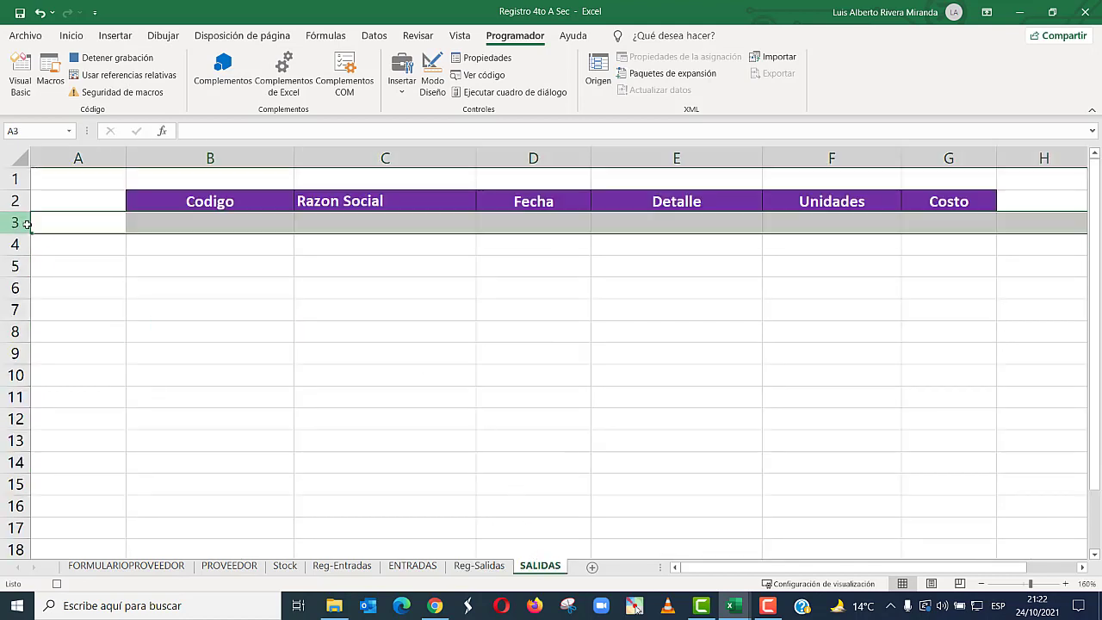
{"action": "right_click", "coordinate": [21, 223]}
{"action": "left_click", "coordinate": [65, 347]}
- Remove the purple fill from B3:G3 on the SALIDAS sheet and leave B3 selected
{"action": "left_click_drag", "start_coordinate": [217, 222], "coordinate": [834, 236]}
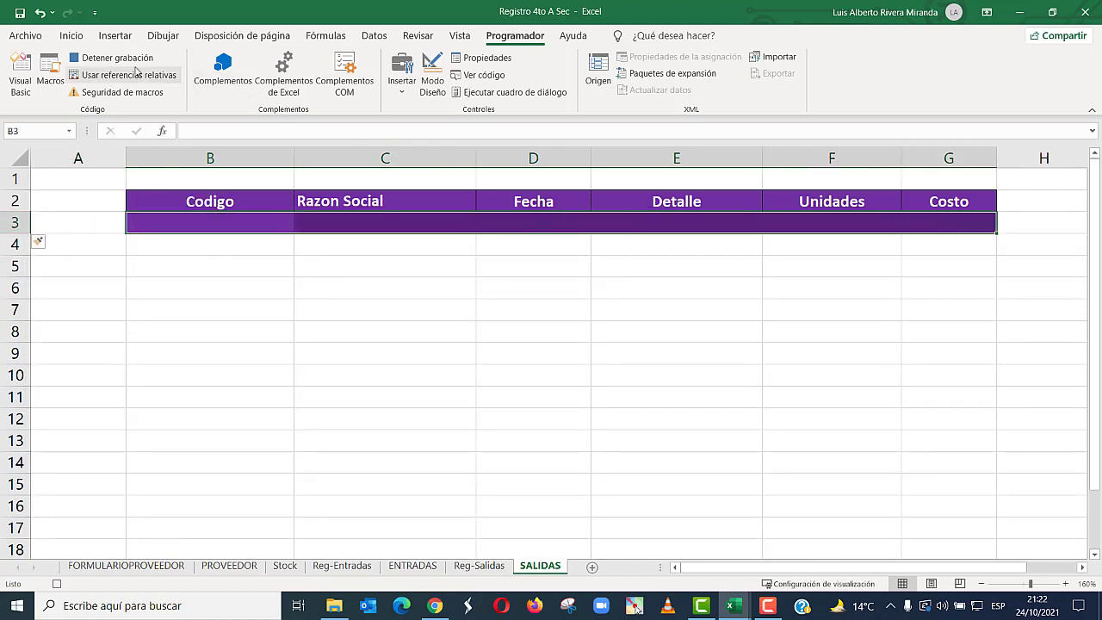
{"action": "left_click", "coordinate": [70, 35]}
{"action": "left_click", "coordinate": [234, 89]}
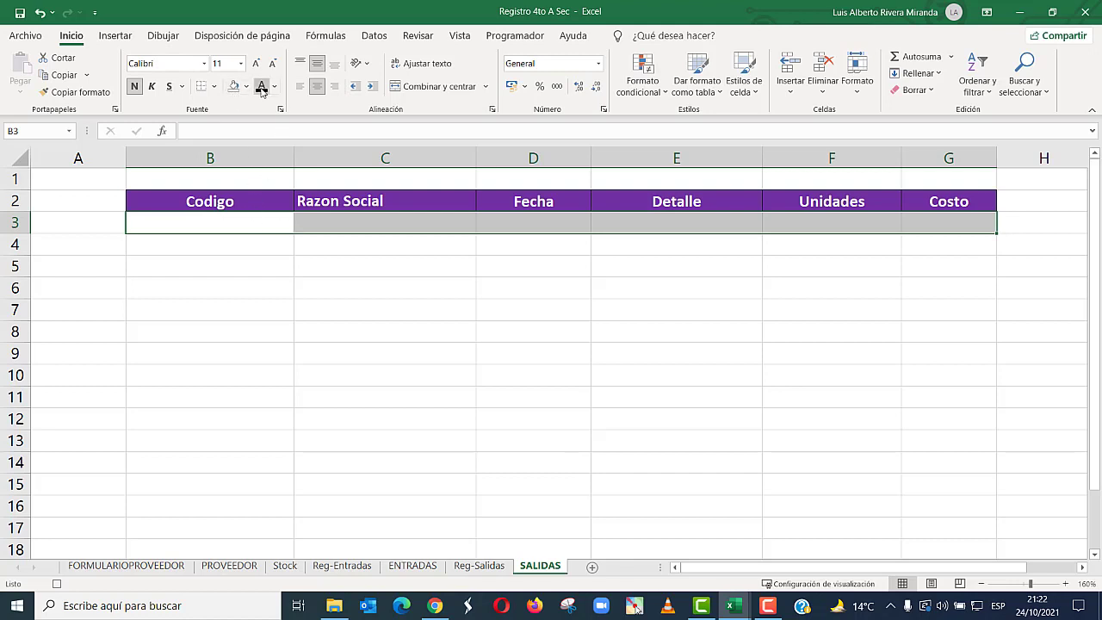
{"action": "left_click", "coordinate": [258, 225]}
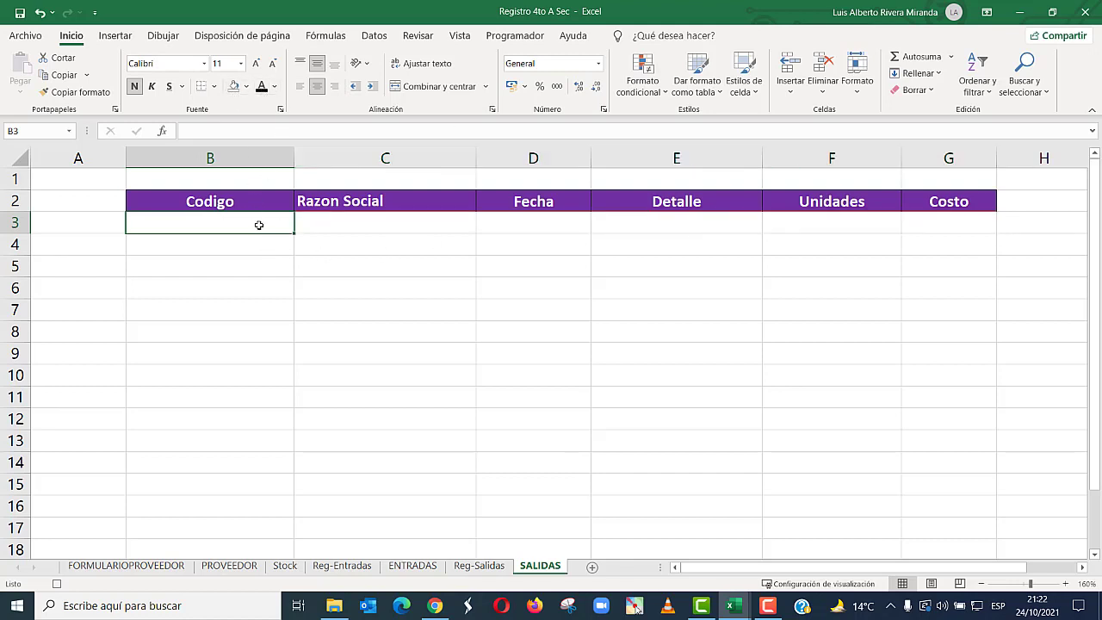
- Copy the selected Reg-Salidas form cells and paste them into B3 of SALIDAS as transposed values
{"action": "left_click", "coordinate": [479, 566]}
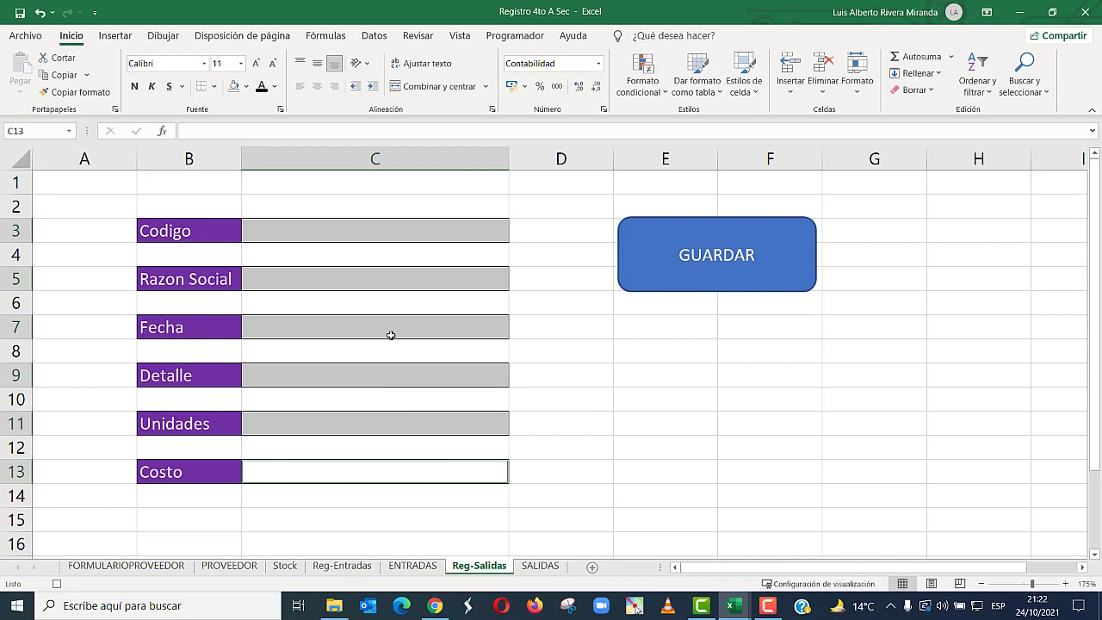
{"action": "key", "text": "ctrl+c"}
{"action": "left_click", "coordinate": [540, 565]}
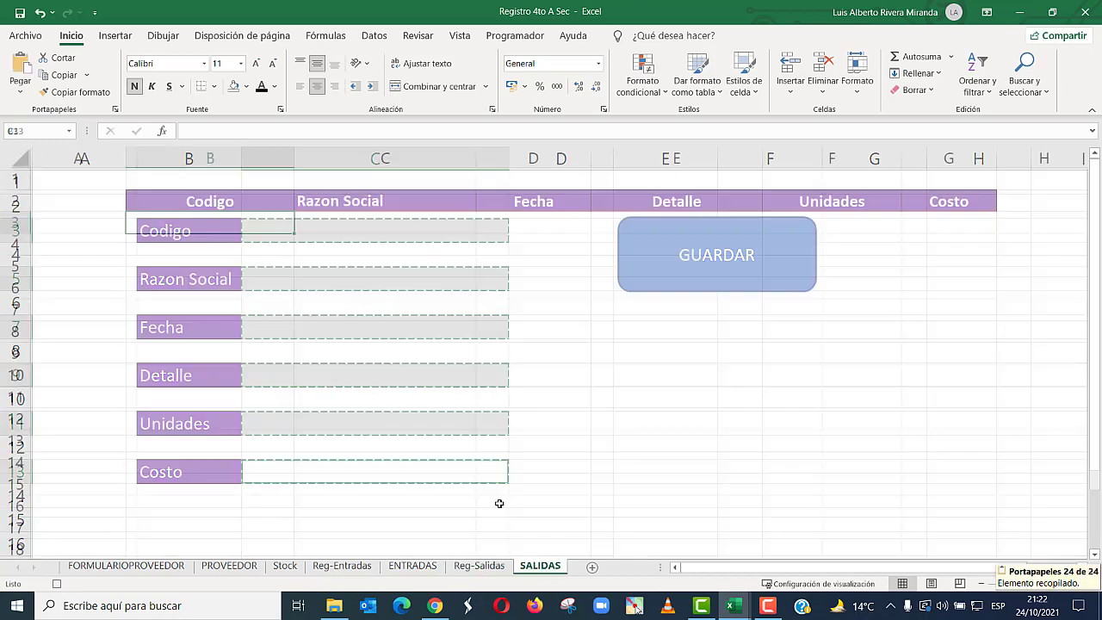
{"action": "left_click", "coordinate": [21, 86]}
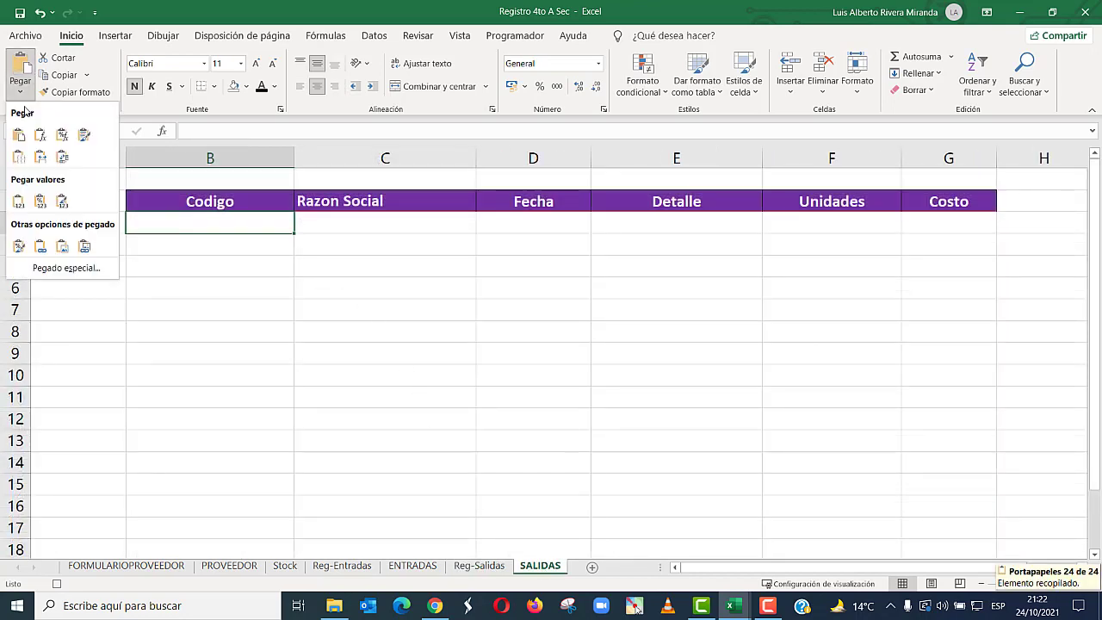
{"action": "left_click", "coordinate": [43, 267]}
{"action": "left_click", "coordinate": [191, 133]}
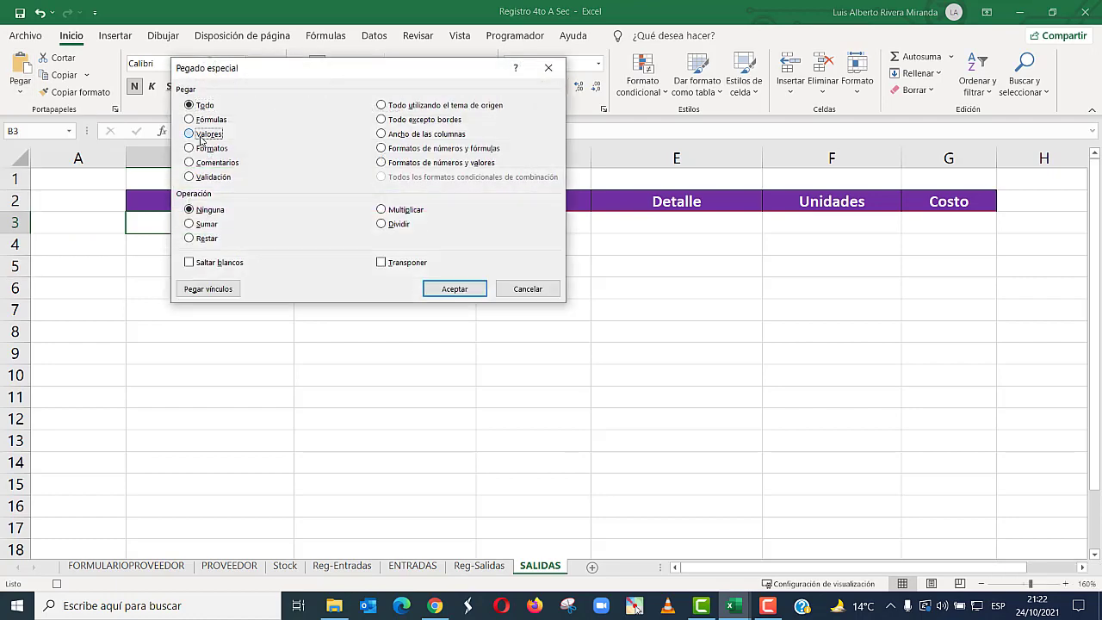
{"action": "left_click", "coordinate": [384, 261]}
{"action": "left_click", "coordinate": [454, 289]}
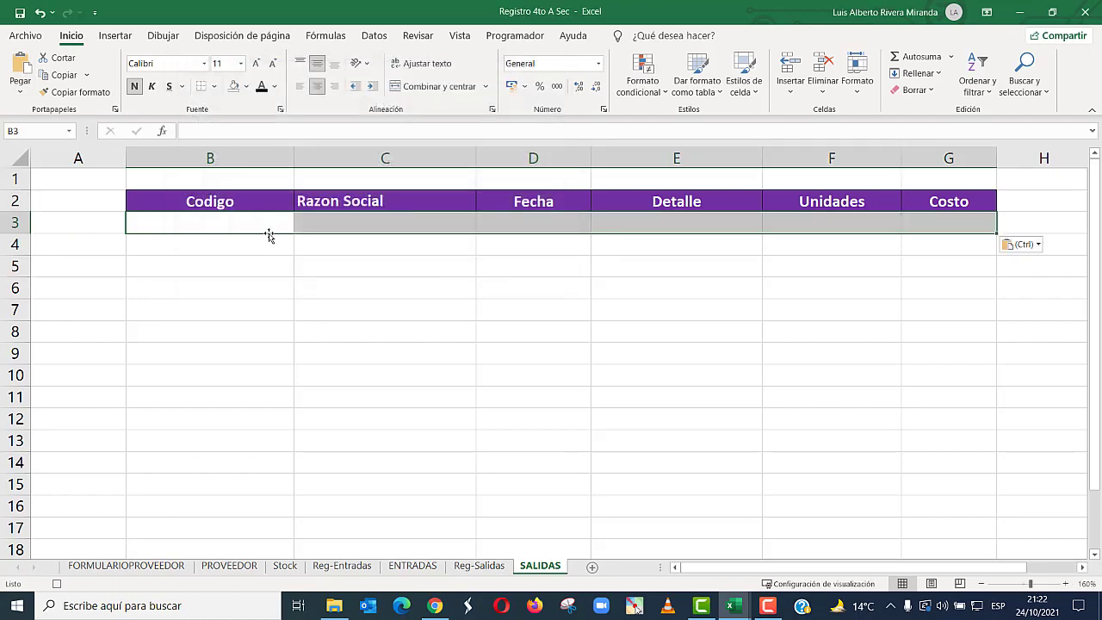
- Format D3 under Fecha on the SALIDAS sheet as a short date (Fecha corta)
{"action": "left_click", "coordinate": [556, 222]}
{"action": "left_click", "coordinate": [599, 64]}
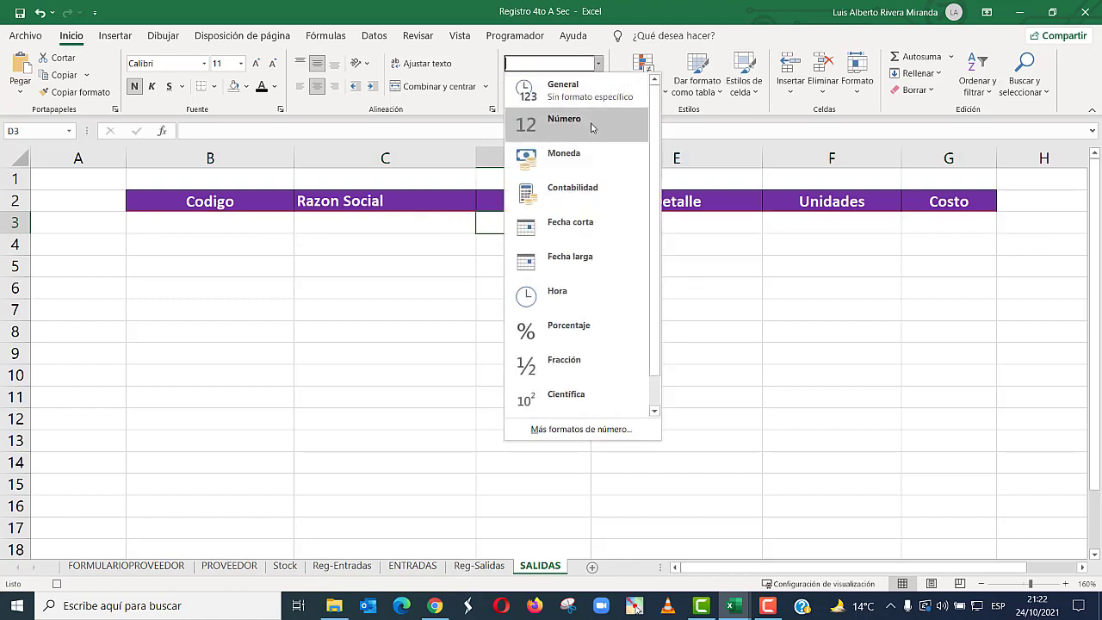
{"action": "left_click", "coordinate": [591, 222]}
- Format G3 under Costo as Contabilidad with two decimals and the S/ symbol, and leave B3 selected
{"action": "left_click", "coordinate": [917, 225]}
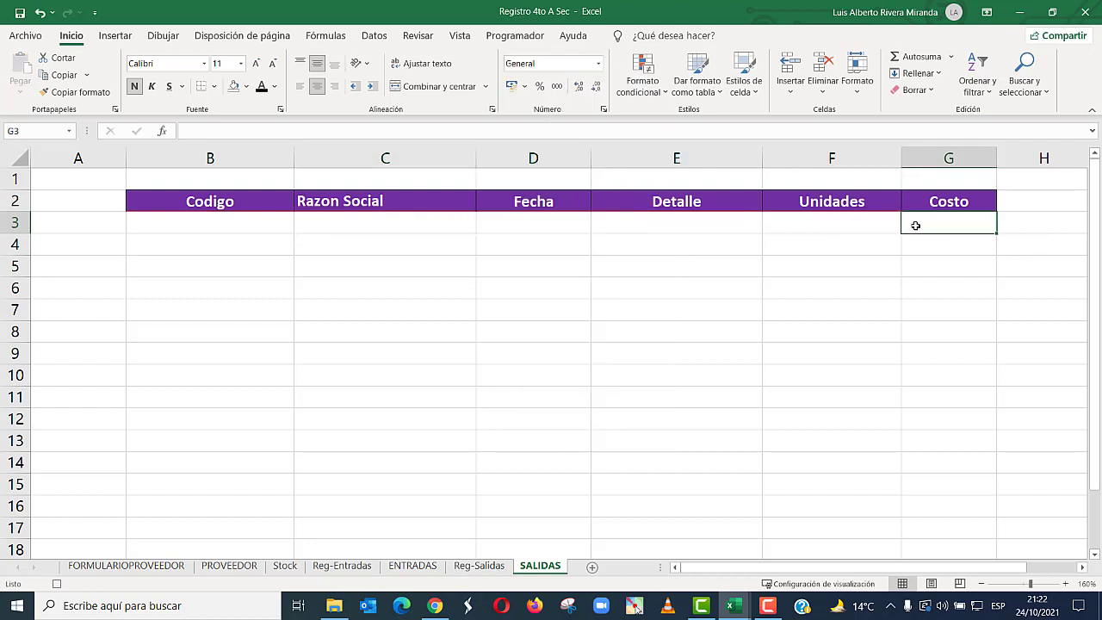
{"action": "left_click", "coordinate": [603, 109]}
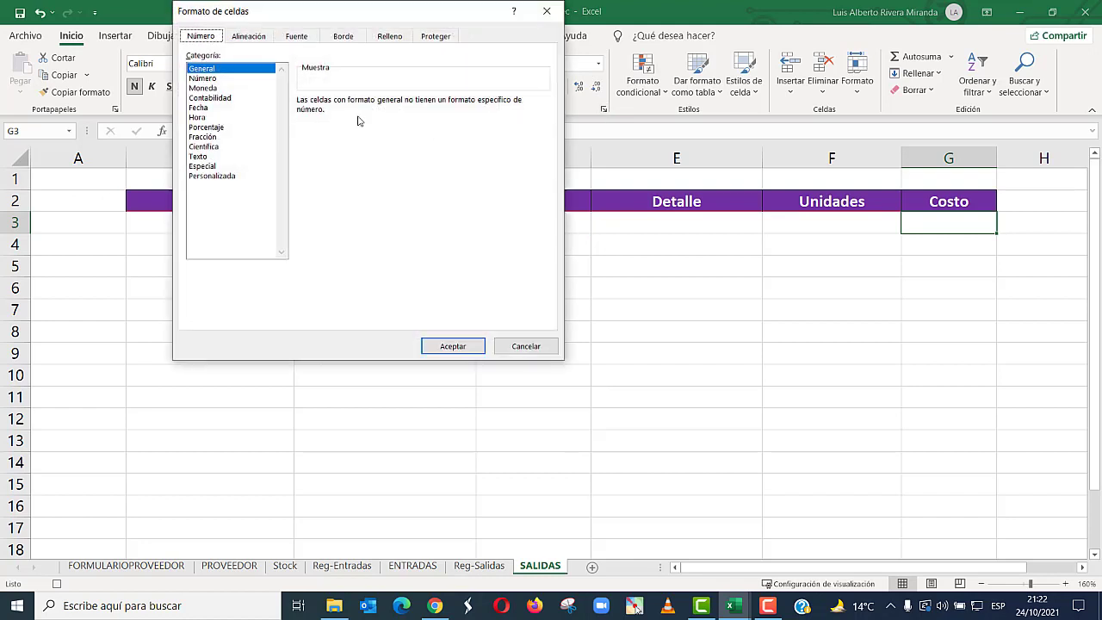
{"action": "left_click", "coordinate": [233, 99]}
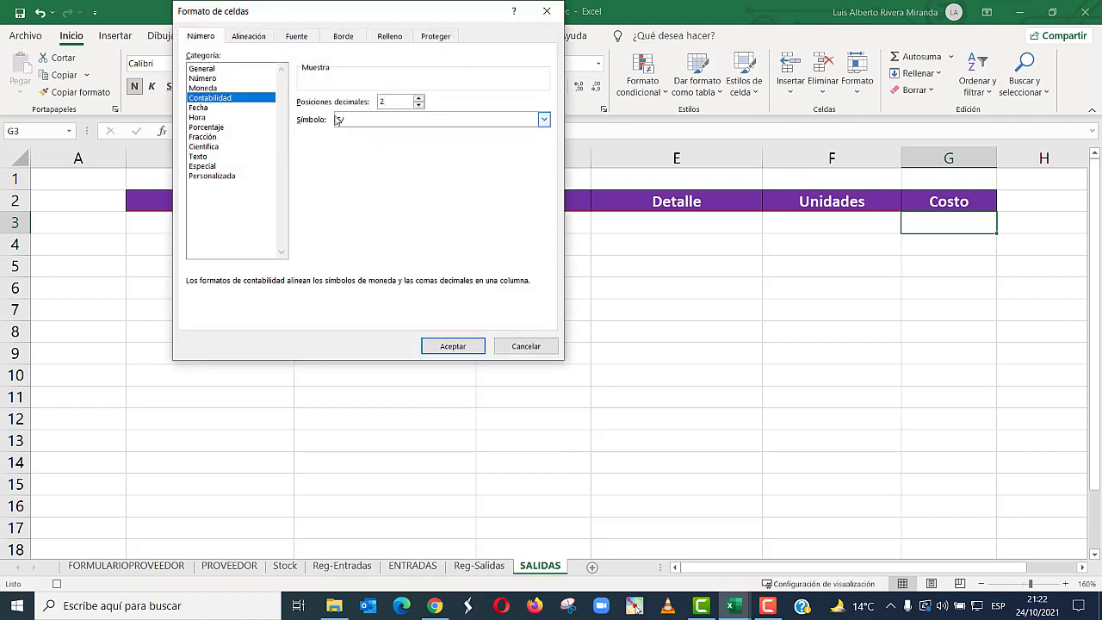
{"action": "left_click", "coordinate": [449, 345]}
{"action": "left_click", "coordinate": [263, 219]}
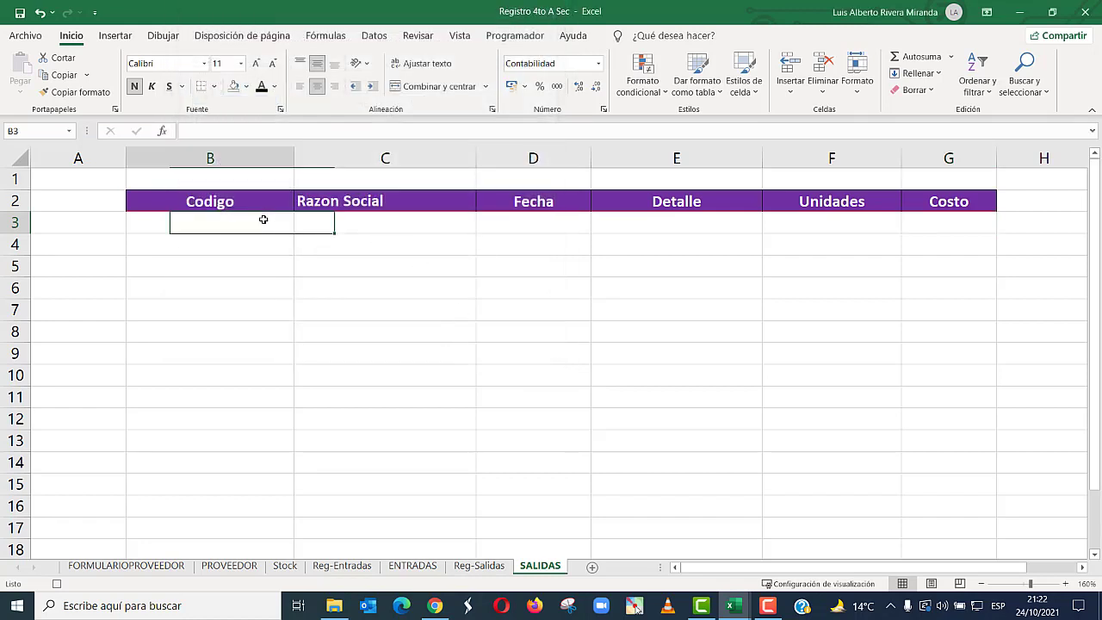
- On Reg-Salidas, select the form cells C3, C7, C9, C11 and C13, leaving out the Razon Social cell C5
{"action": "left_click", "coordinate": [479, 566]}
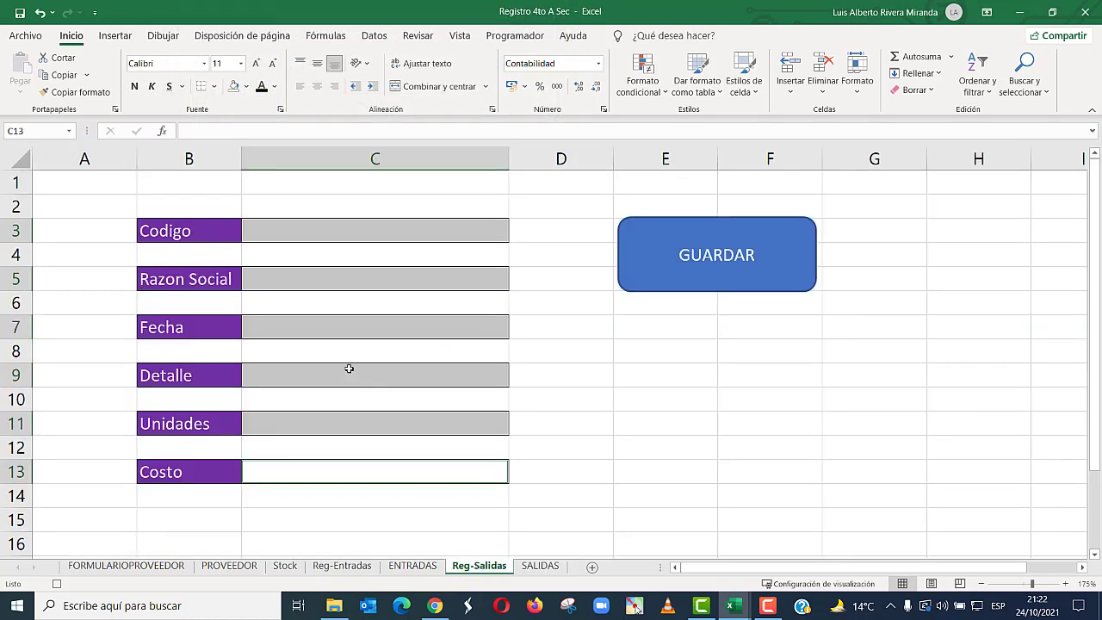
{"action": "left_click", "coordinate": [353, 233]}
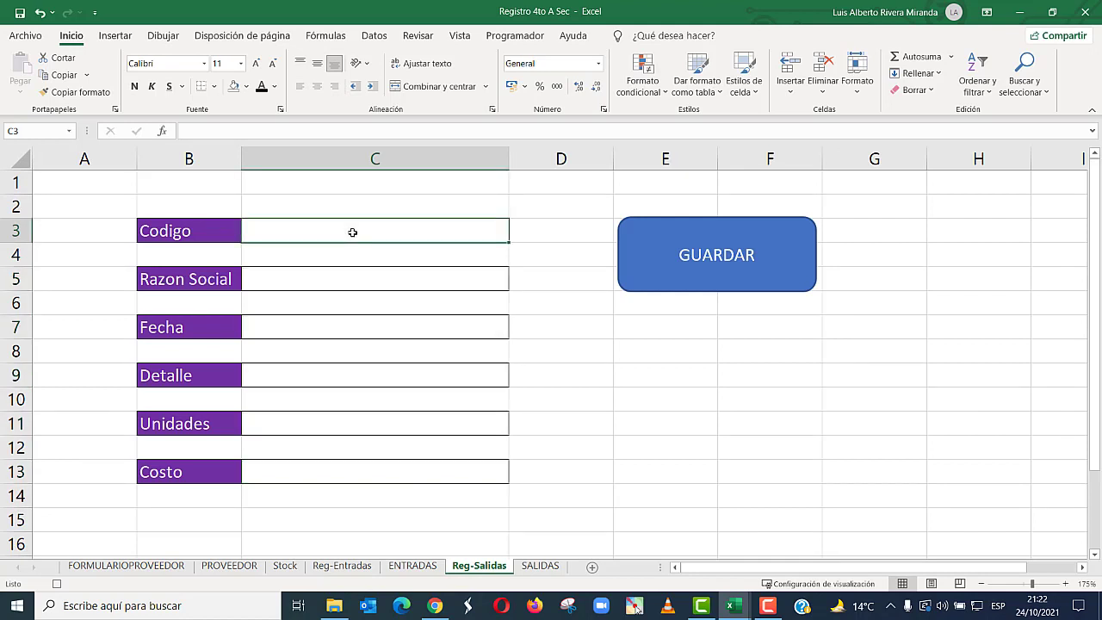
{"action": "left_click", "coordinate": [342, 322], "text": "ctrl"}
{"action": "left_click", "coordinate": [355, 379], "text": "ctrl"}
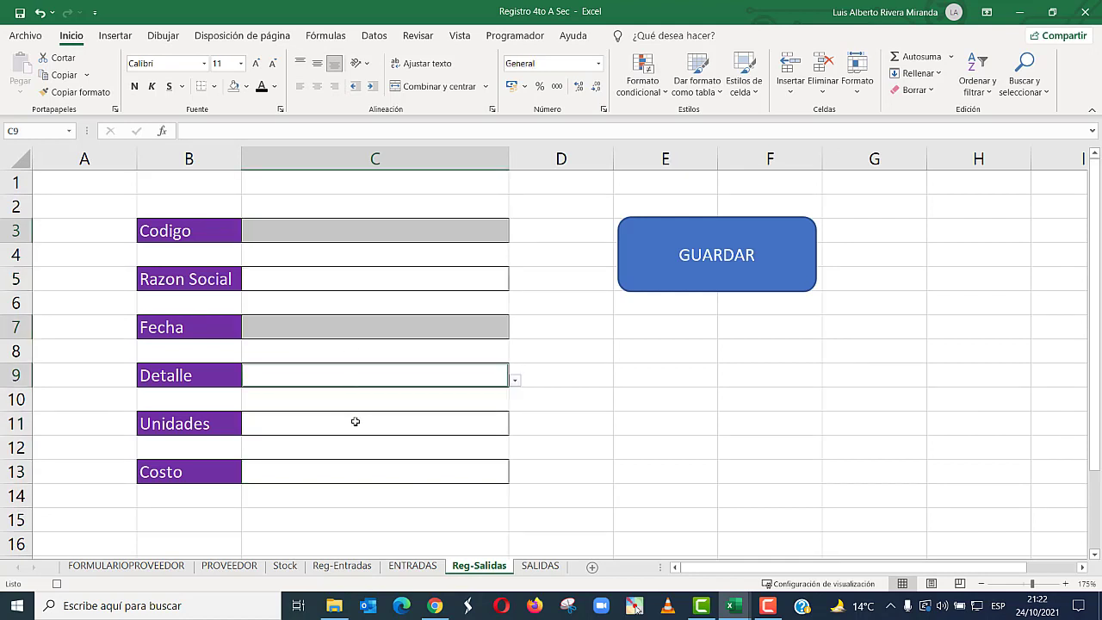
{"action": "left_click", "coordinate": [356, 422], "text": "ctrl"}
{"action": "left_click", "coordinate": [369, 466], "text": "ctrl"}
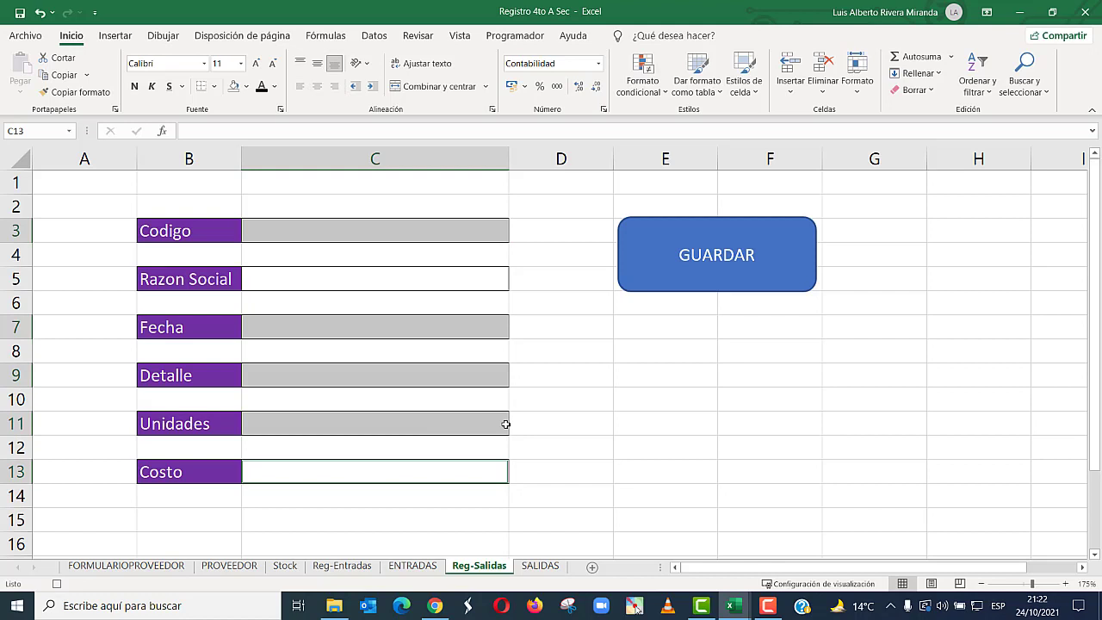
- Return to cell C3 of the form and stop recording the macro
{"action": "left_click", "coordinate": [392, 236]}
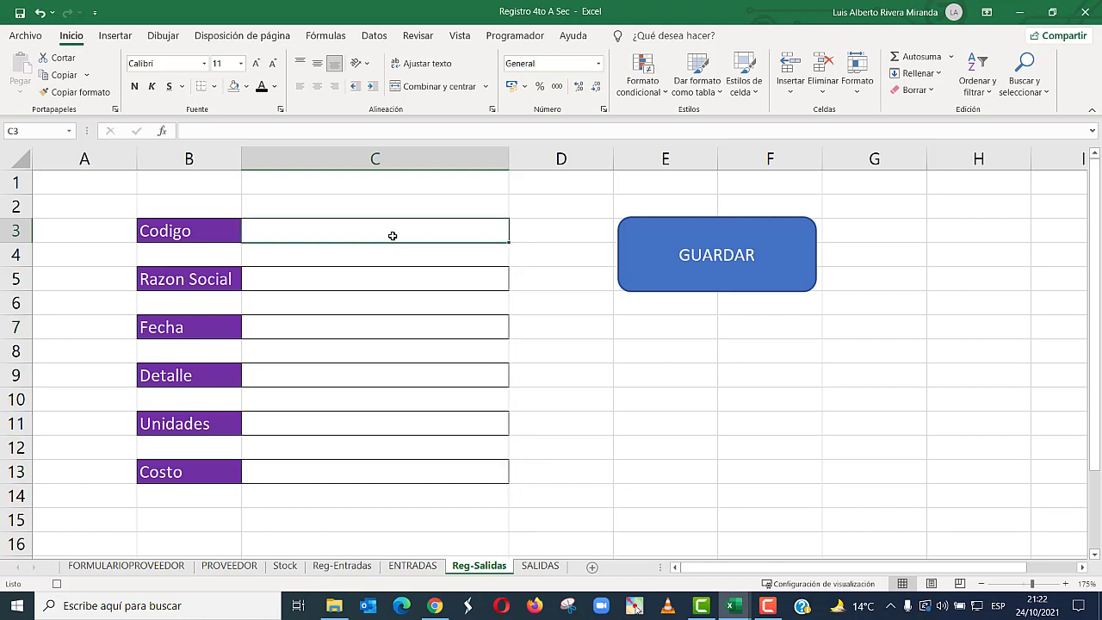
{"action": "left_click", "coordinate": [517, 36]}
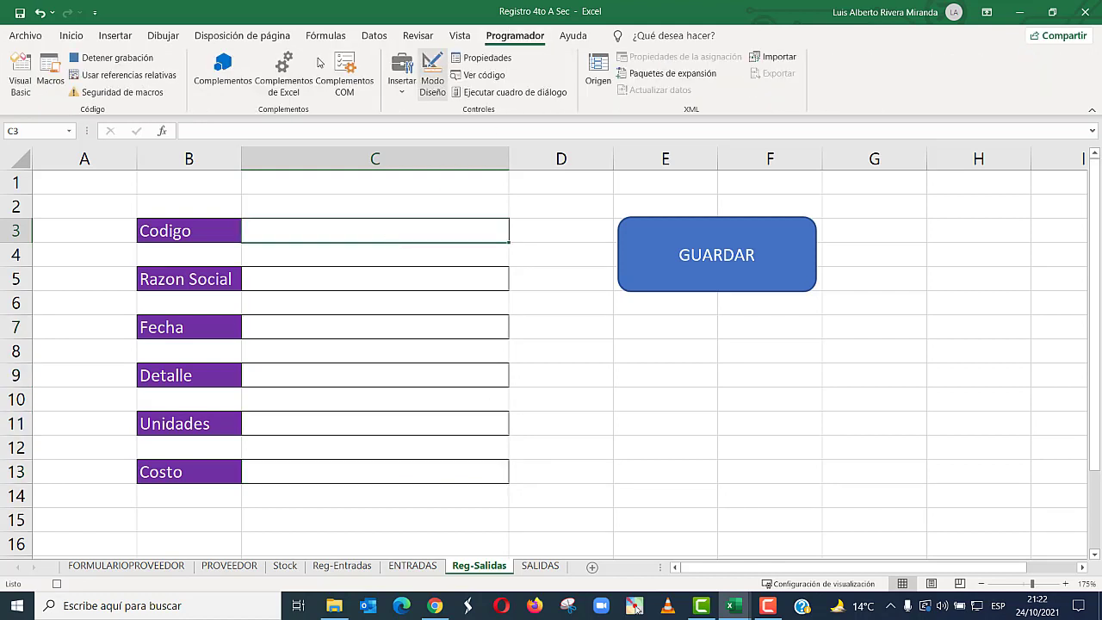
{"action": "left_click", "coordinate": [143, 59]}
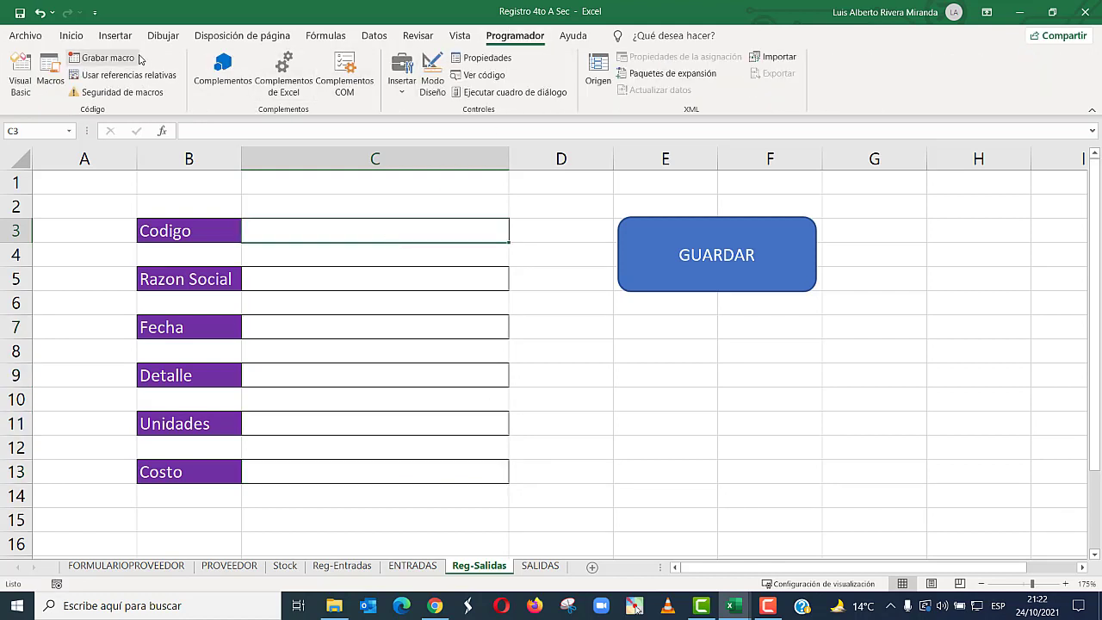
- Assign the BTNGuardarSalida macro of this workbook to the GUARDAR shape on Reg-Salidas and deselect the shape
{"action": "right_click", "coordinate": [695, 232]}
{"action": "left_click", "coordinate": [732, 475]}
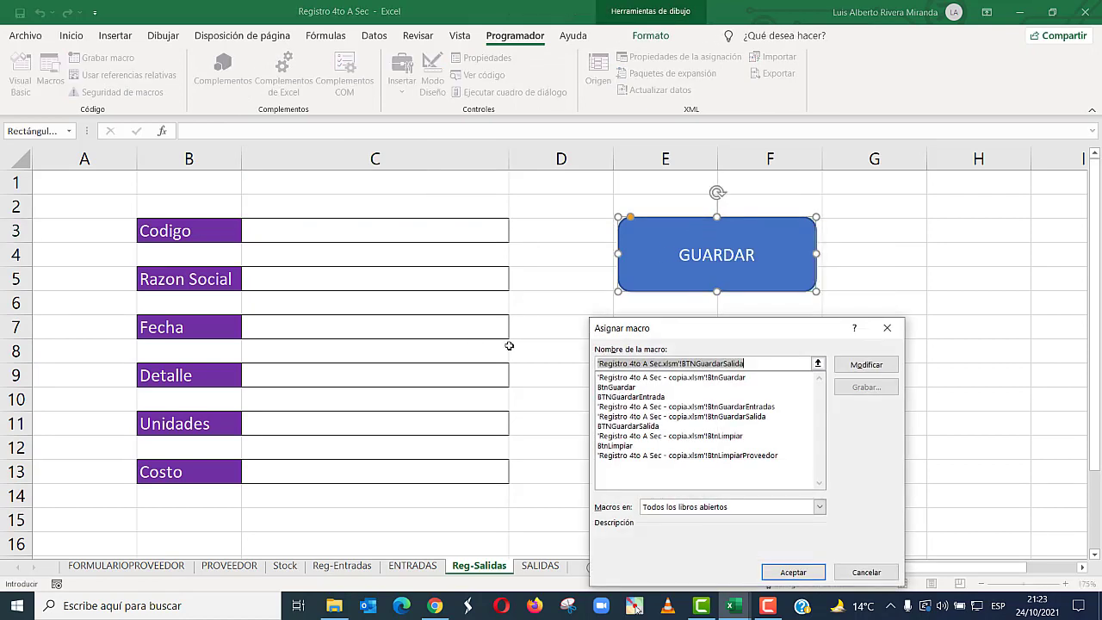
{"action": "left_click", "coordinate": [652, 427]}
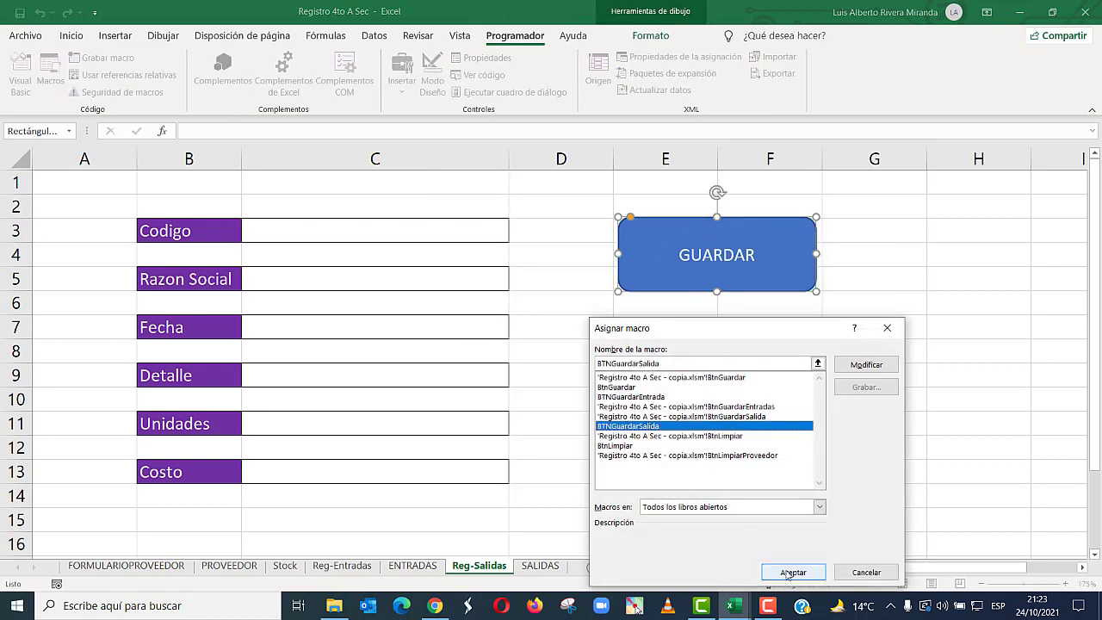
{"action": "left_click", "coordinate": [791, 574]}
{"action": "left_click", "coordinate": [668, 407]}
- Enter N001 as the Codigo and 24/10 as the Fecha in the Reg-Salidas form
{"action": "left_click", "coordinate": [425, 227]}
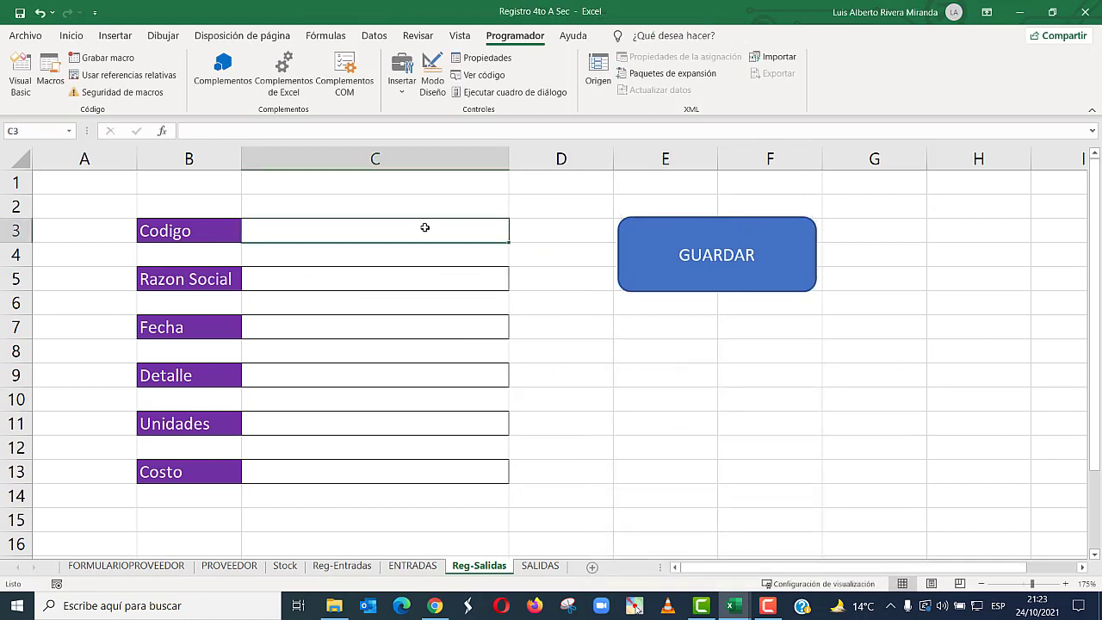
{"action": "type", "text": "N001"}
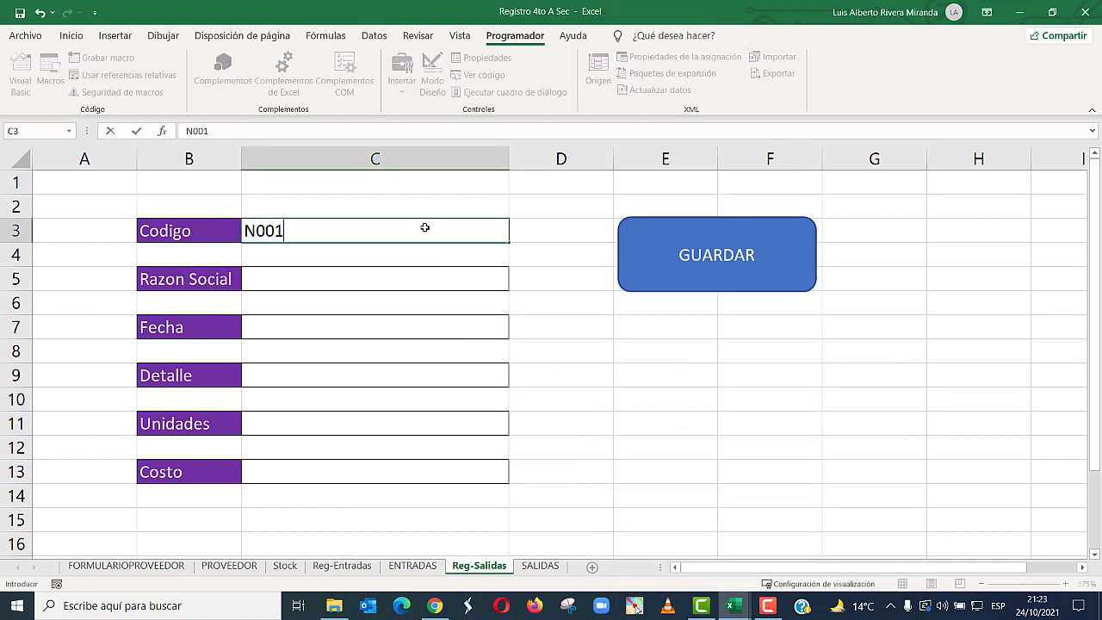
{"action": "key", "text": "Return"}
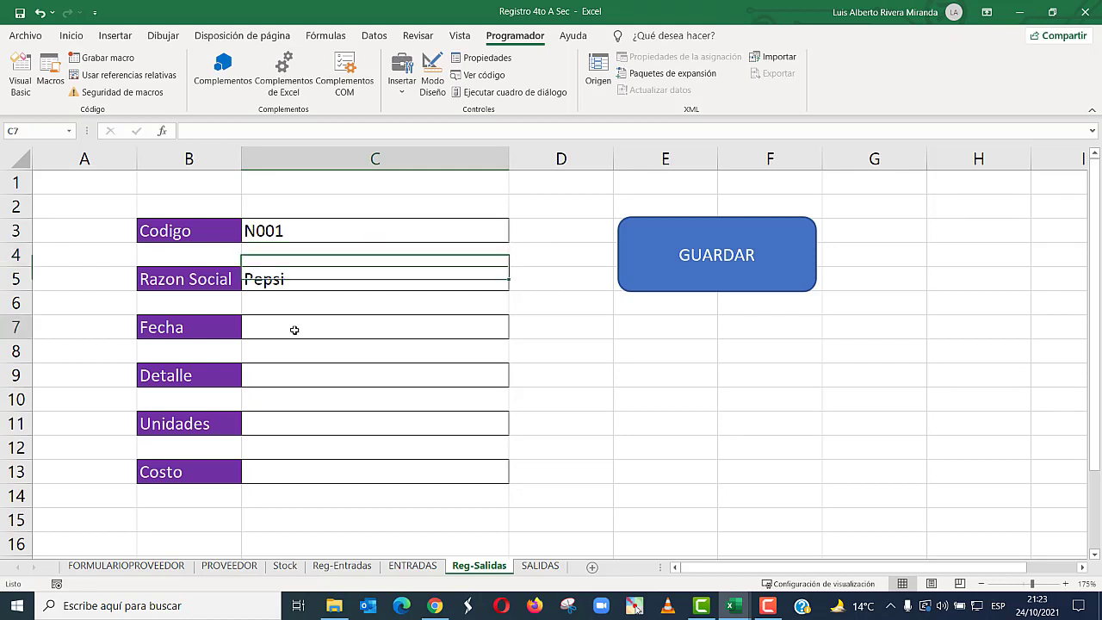
{"action": "left_click", "coordinate": [292, 328]}
{"action": "type", "text": "24/10"}
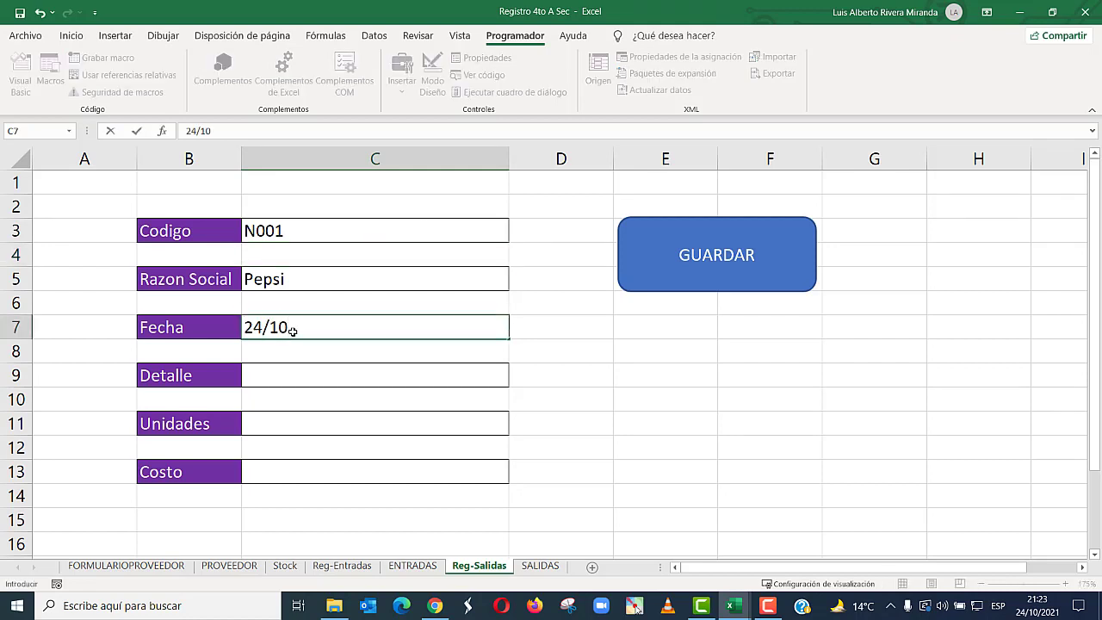
{"action": "key", "text": "Return"}
- Choose Personal as the Detalle and enter 50 for Unidades and 65 for Costo in the Reg-Salidas form
{"action": "left_click", "coordinate": [369, 369]}
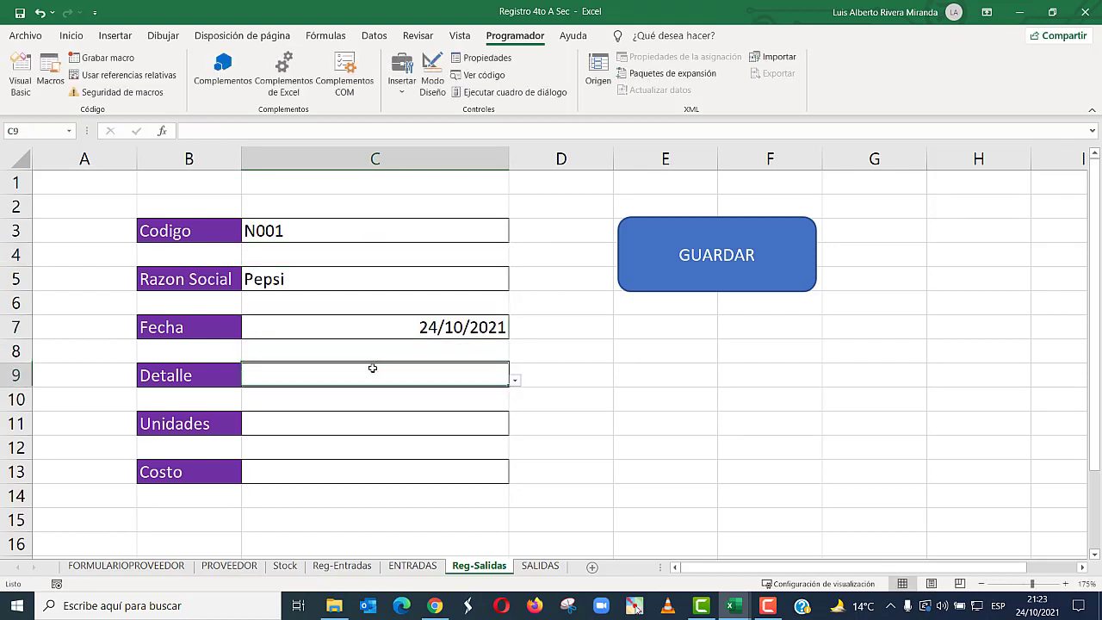
{"action": "left_click", "coordinate": [515, 380]}
{"action": "left_click", "coordinate": [363, 422]}
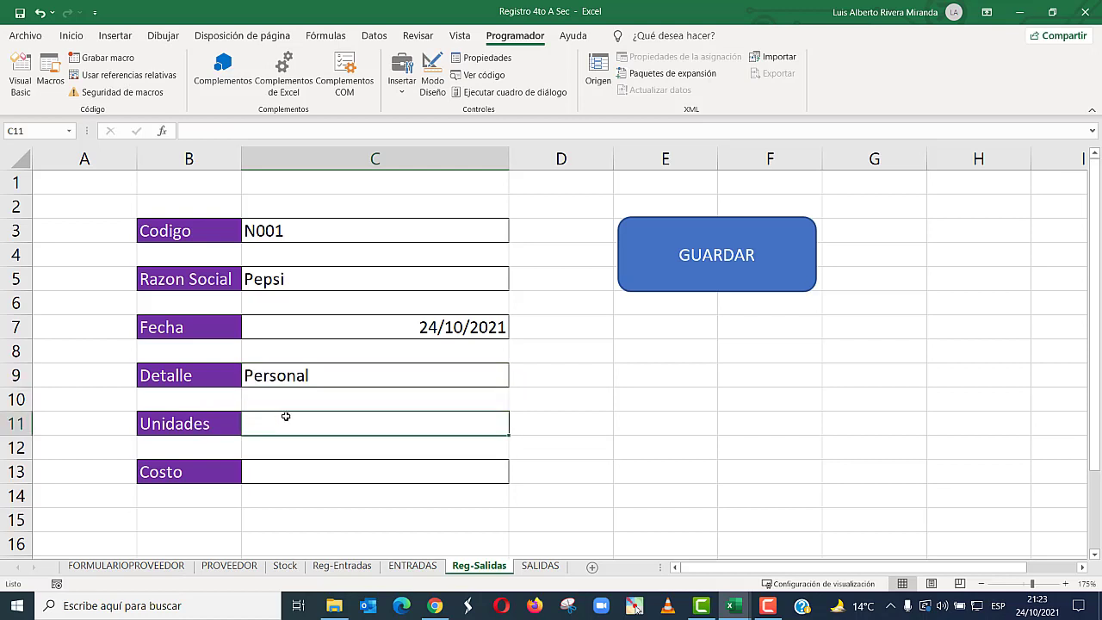
{"action": "type", "text": "50"}
{"action": "key", "text": "Return"}
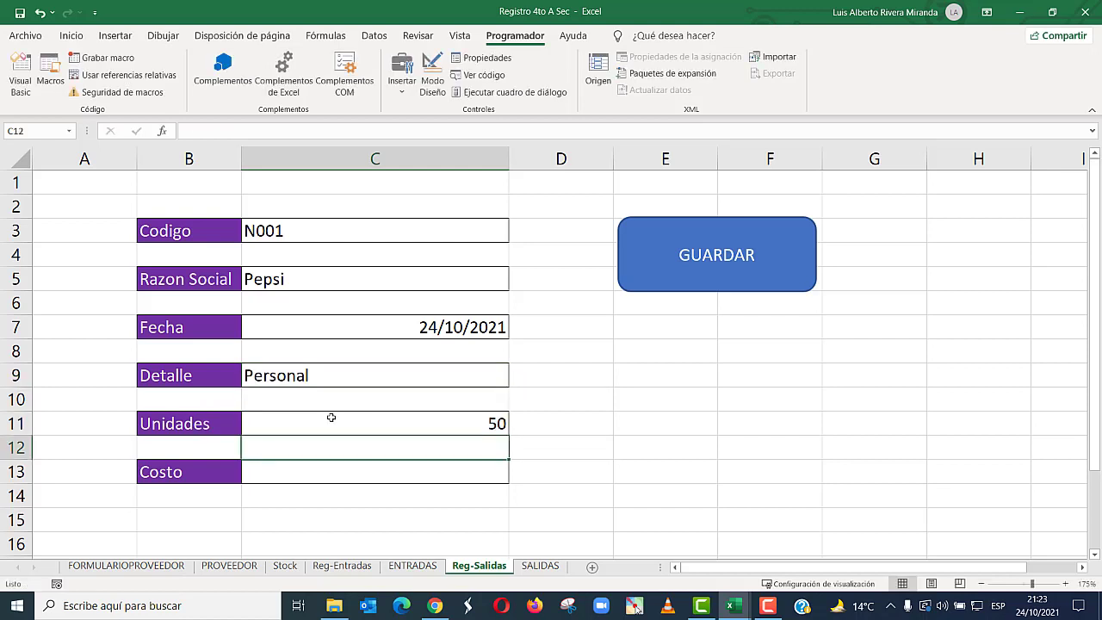
{"action": "left_click", "coordinate": [336, 469]}
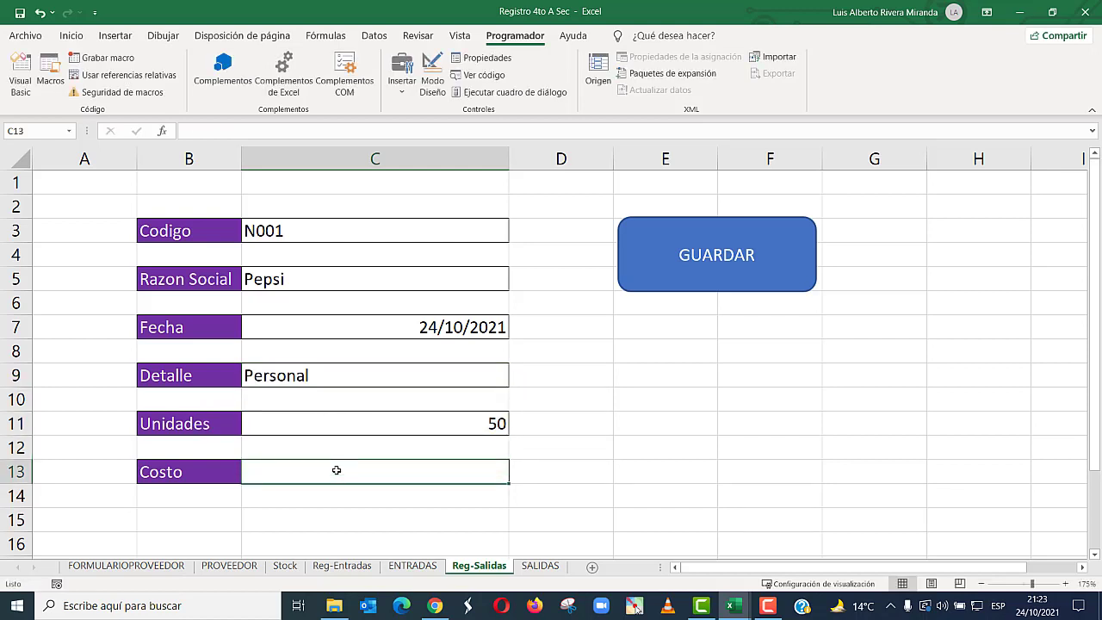
{"action": "type", "text": "65"}
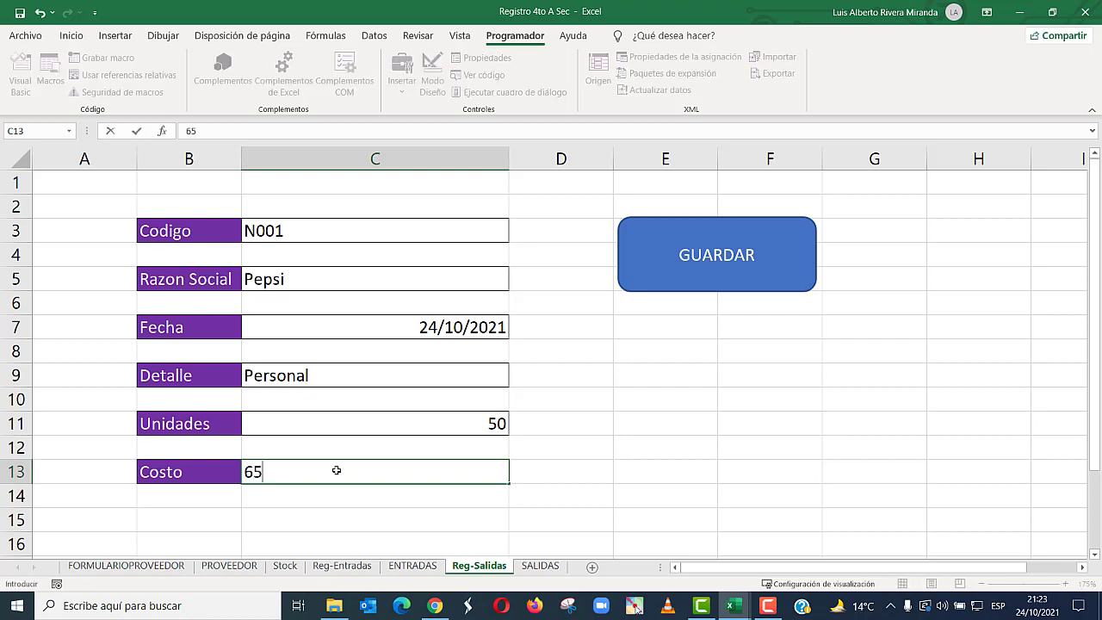
{"action": "key", "text": "Return"}
- Save the filled-in exit with GUARDAR and check the new record on the SALIDAS sheet
{"action": "left_click", "coordinate": [686, 255]}
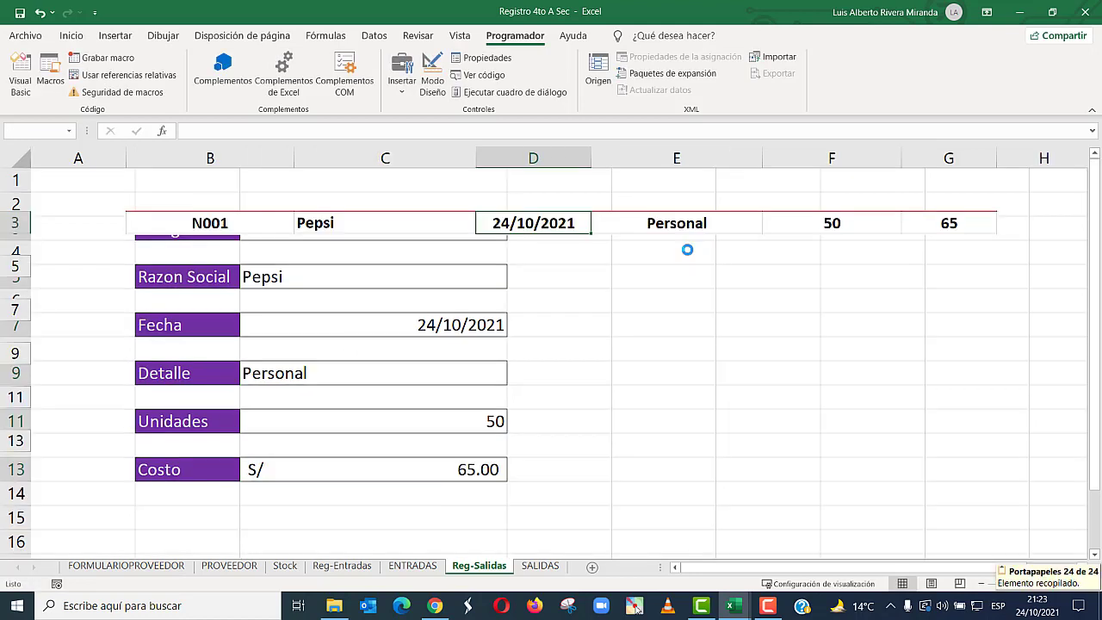
{"action": "left_click", "coordinate": [540, 566]}
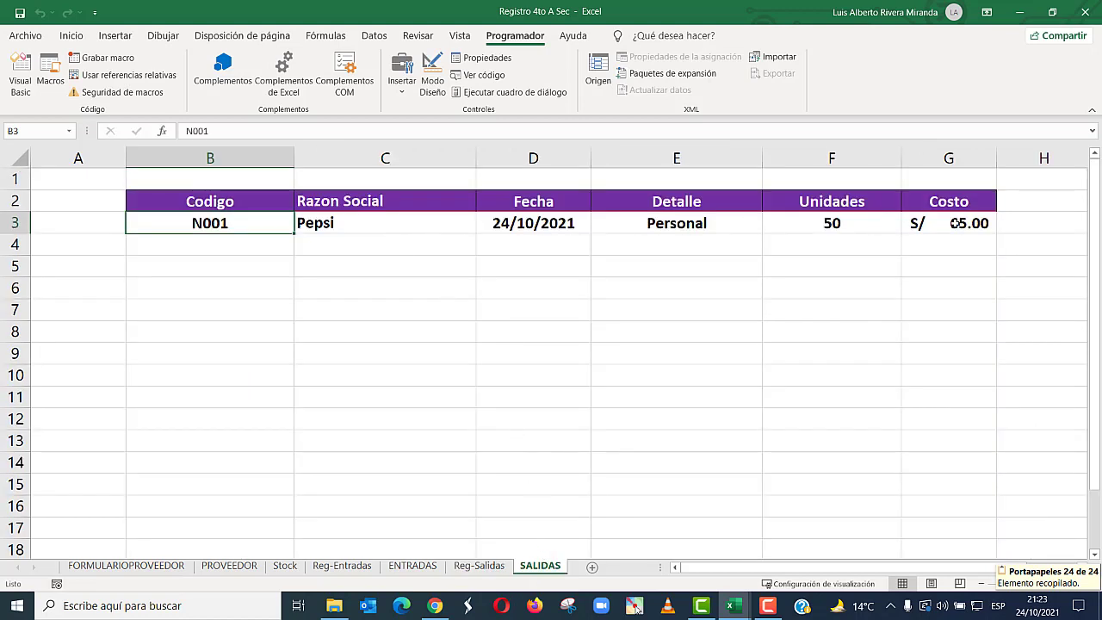
- Examine the Entradas and Salidas columns of the Stock table against the records on the ENTRADAS and SALIDAS sheets
{"action": "left_click", "coordinate": [285, 566]}
{"action": "left_click", "coordinate": [397, 249]}
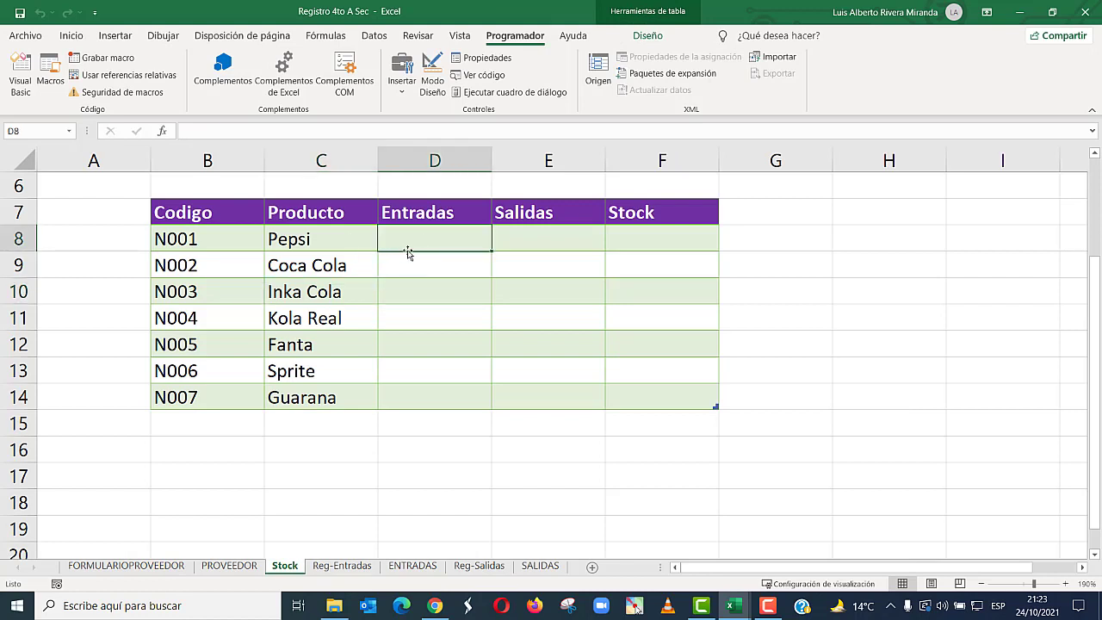
{"action": "left_click", "coordinate": [413, 566]}
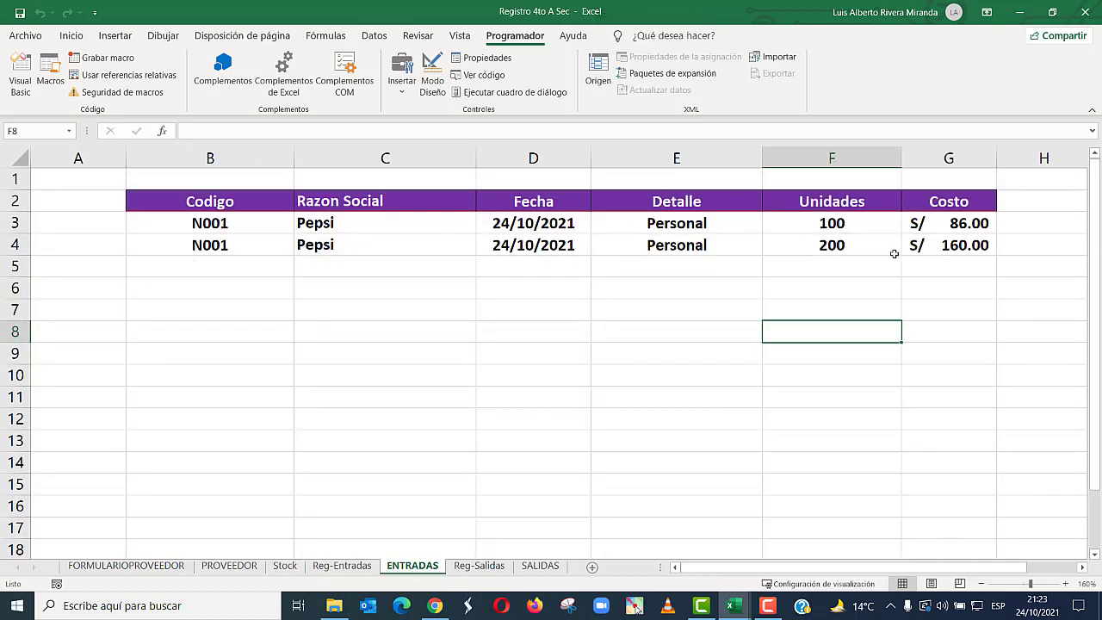
{"action": "left_click", "coordinate": [550, 566]}
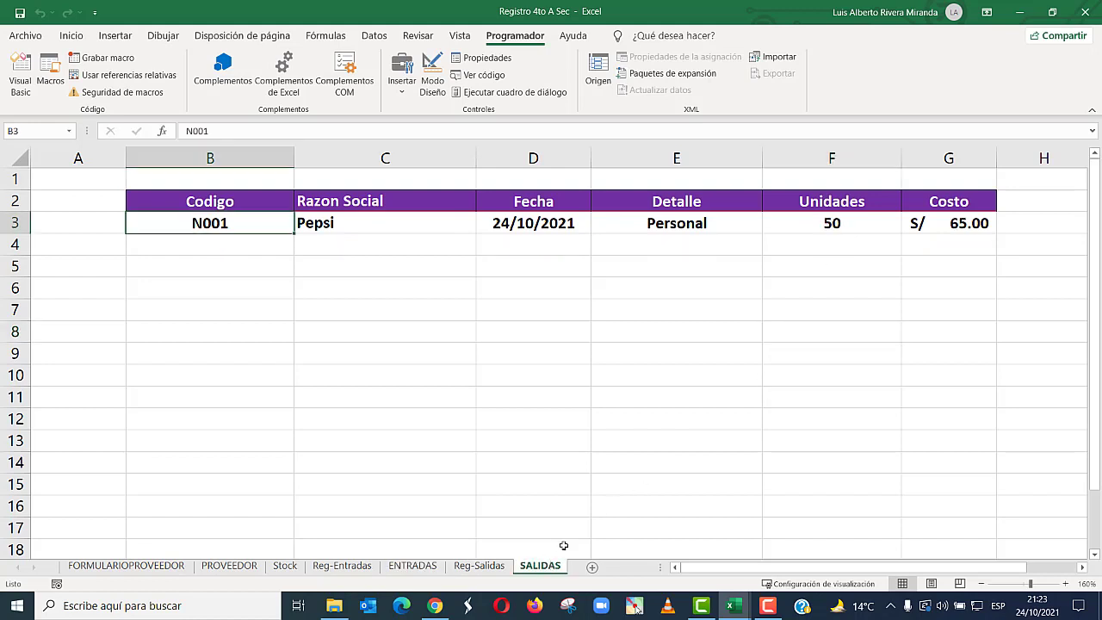
{"action": "left_click", "coordinate": [467, 479]}
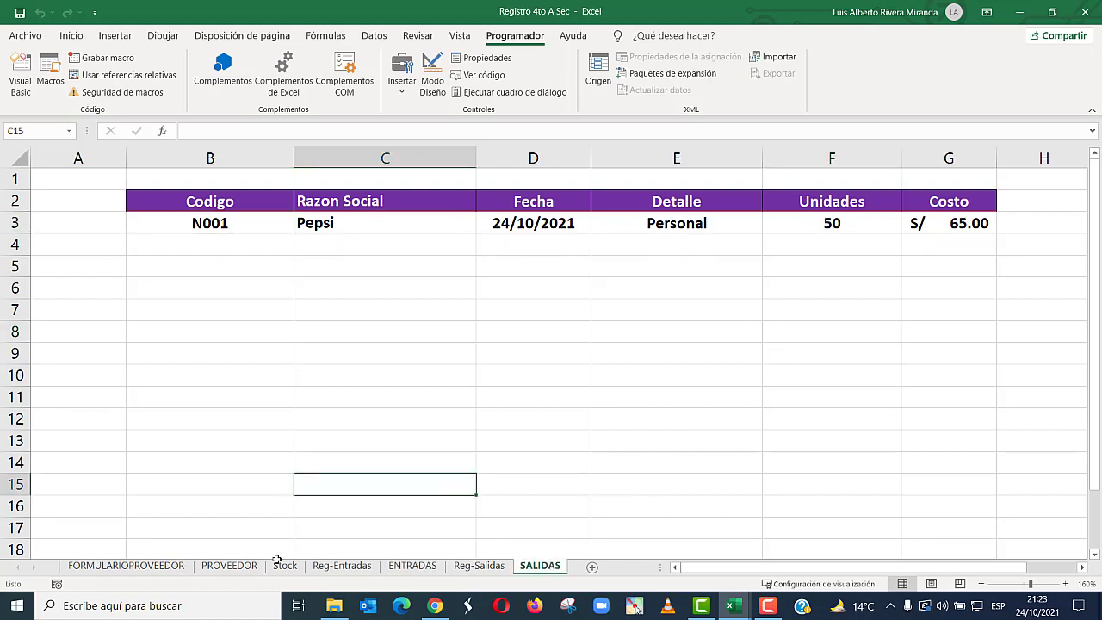
{"action": "left_click", "coordinate": [283, 566]}
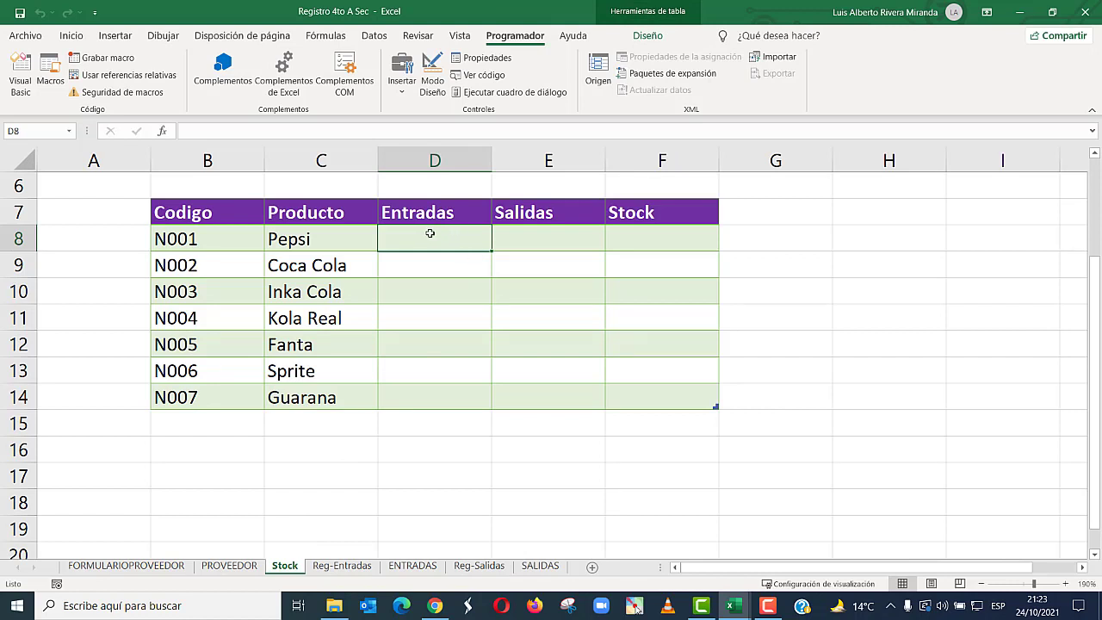
{"action": "type", "text": "="}
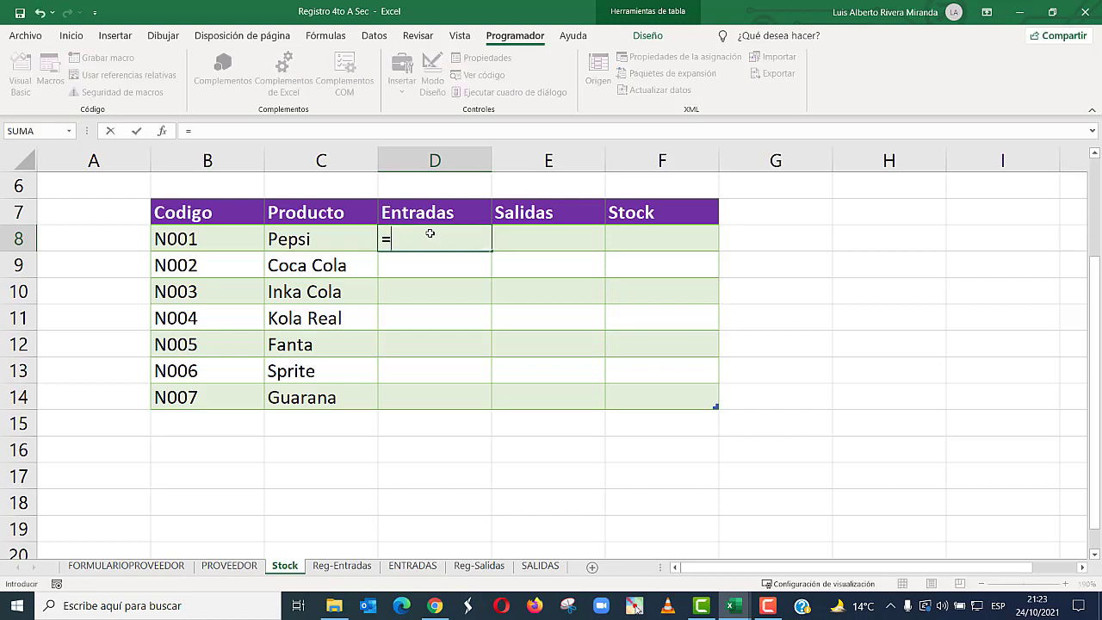
{"action": "type", "text": "sum"}
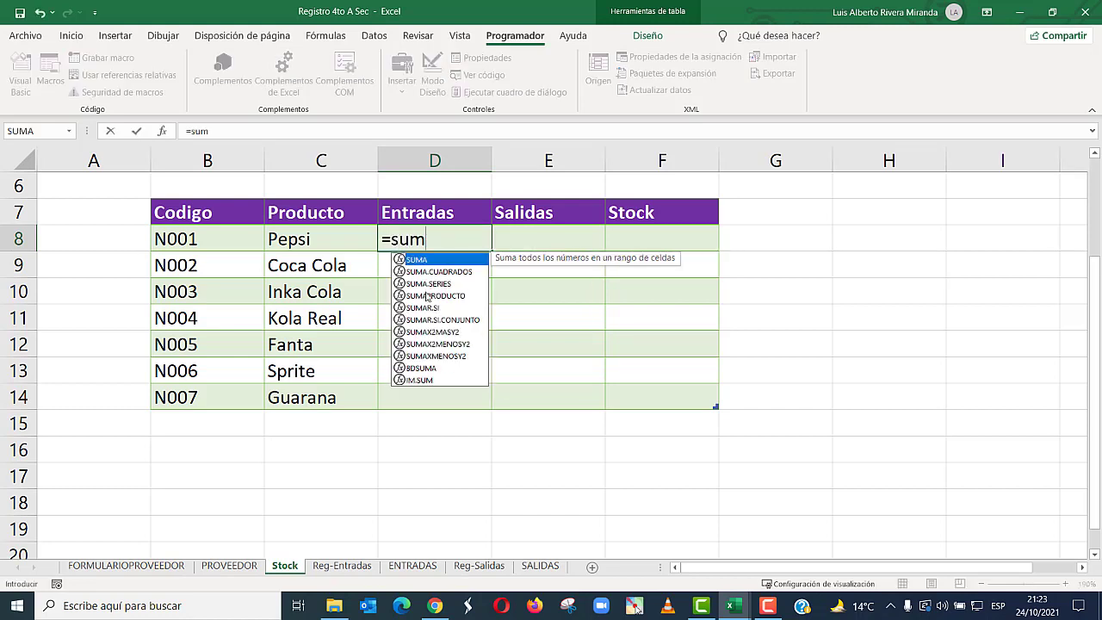
{"action": "double_click", "coordinate": [428, 307]}
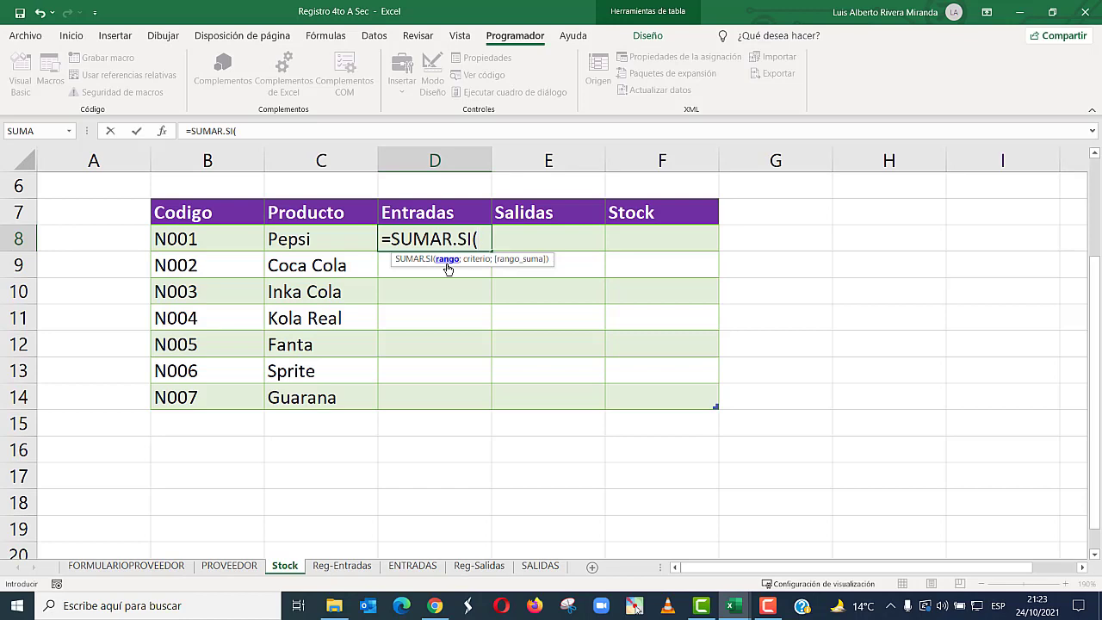
{"action": "left_click", "coordinate": [409, 568]}
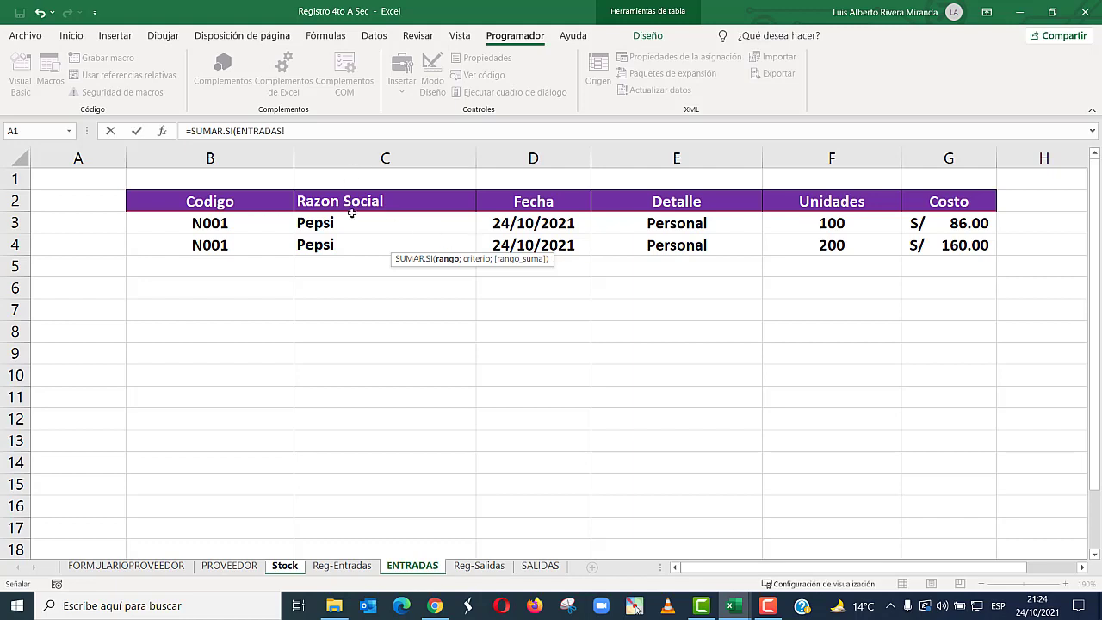
{"action": "left_click", "coordinate": [368, 160]}
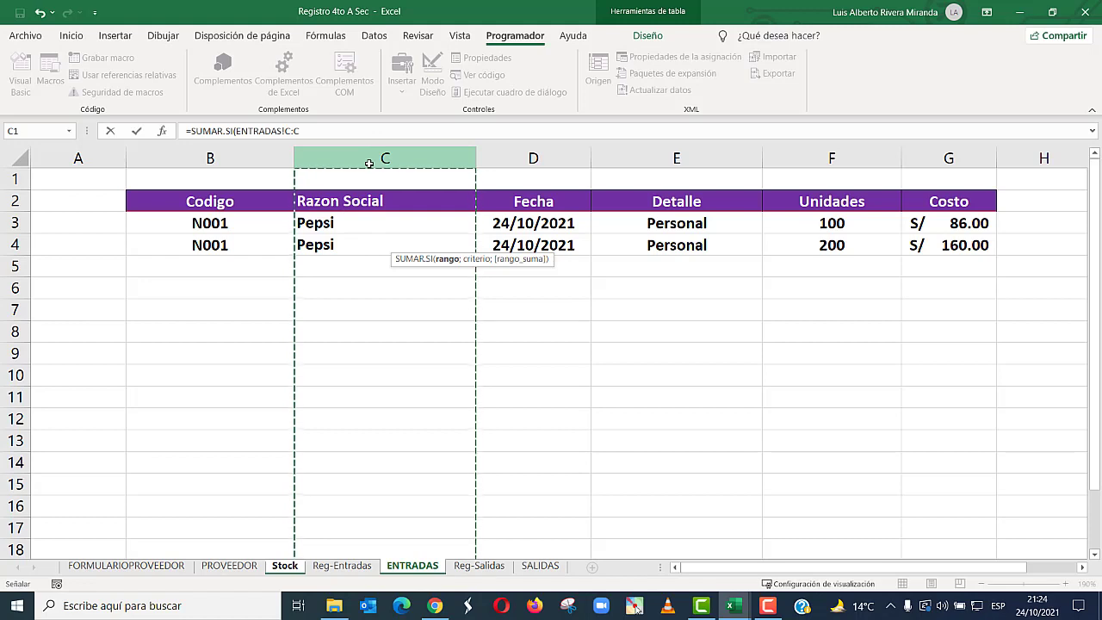
{"action": "type", "text": ";"}
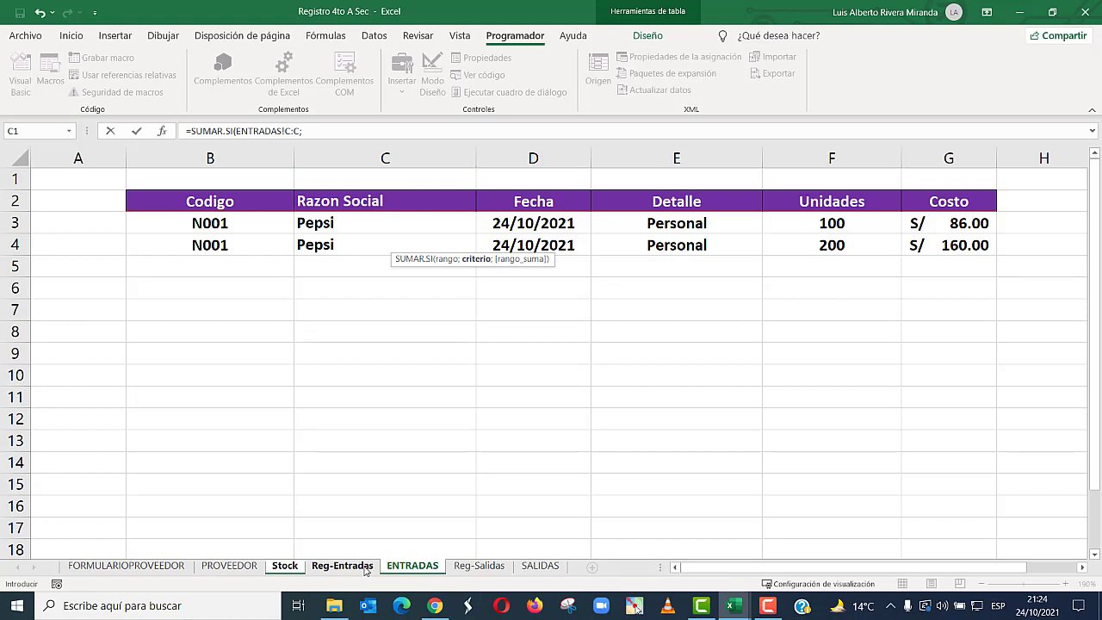
{"action": "left_click", "coordinate": [289, 571]}
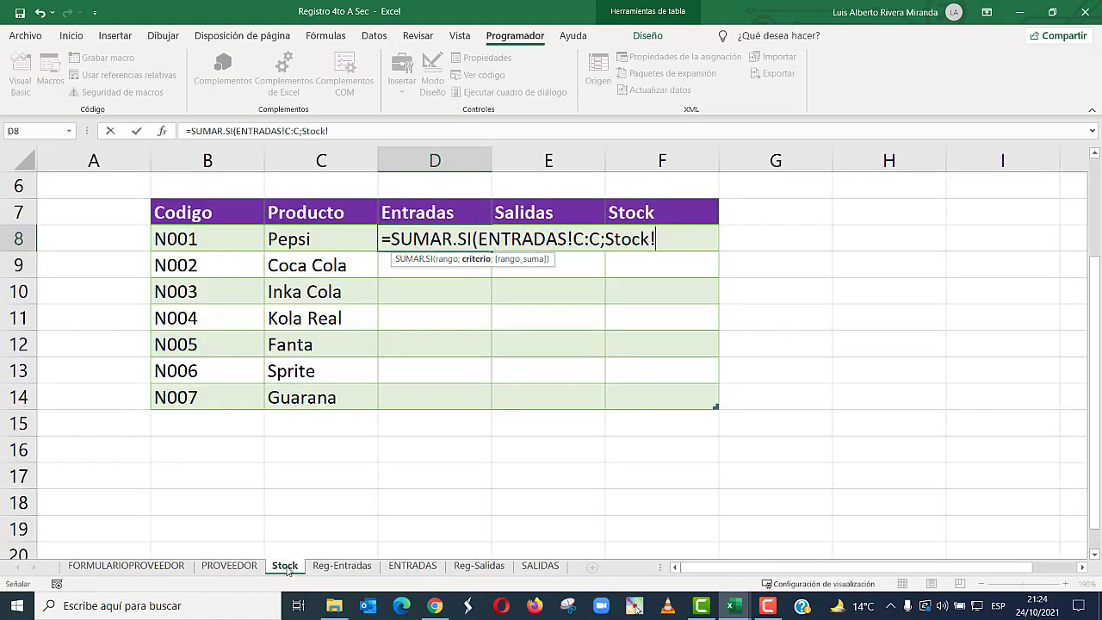
{"action": "left_click", "coordinate": [296, 242]}
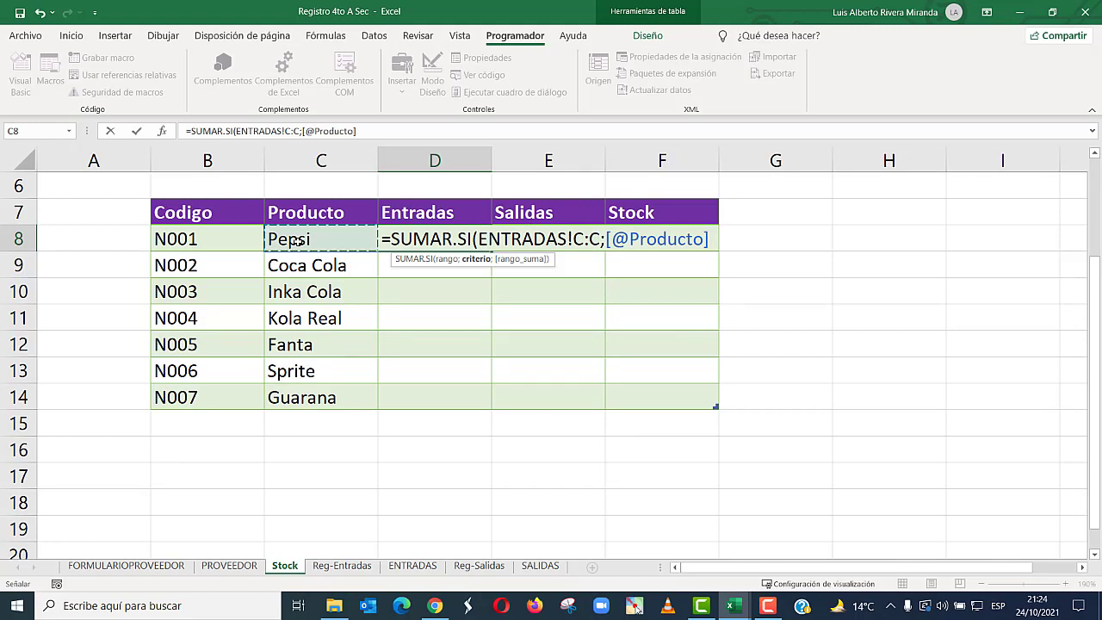
{"action": "type", "text": ";"}
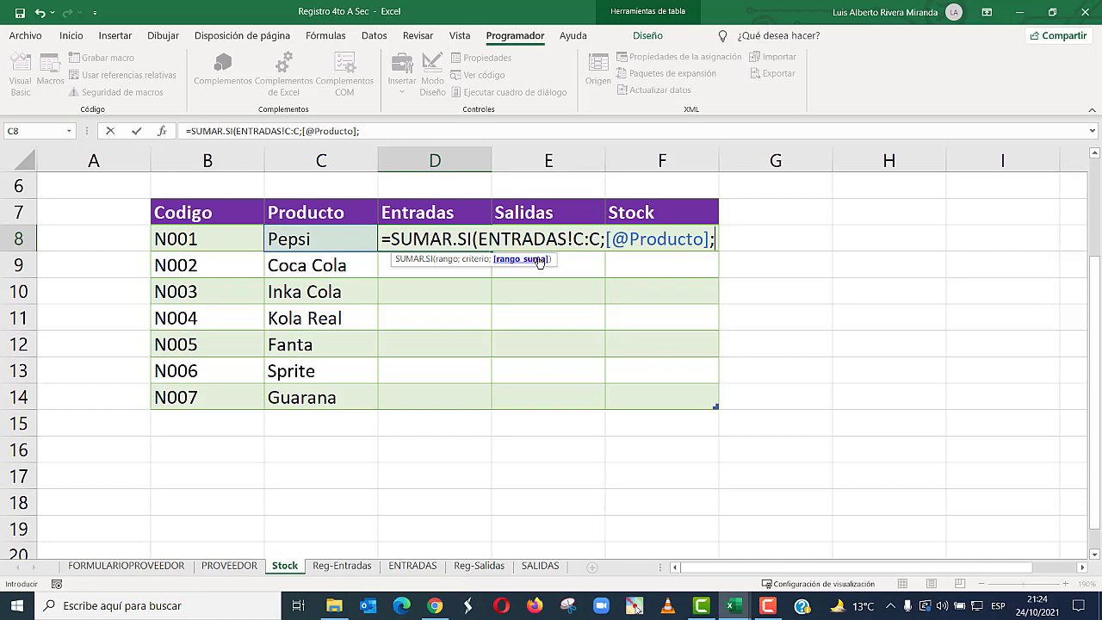
- Complete the Entradas formula with ENTRADAS!F:F as the sum range and check the cells filled down the column
{"action": "left_click", "coordinate": [413, 566]}
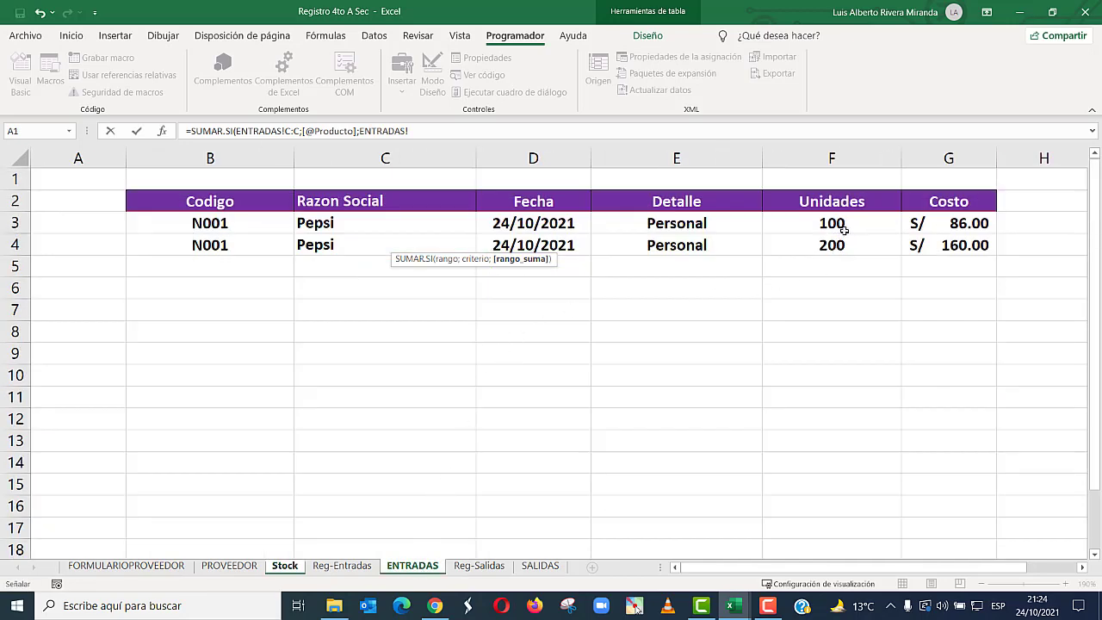
{"action": "left_click", "coordinate": [834, 157]}
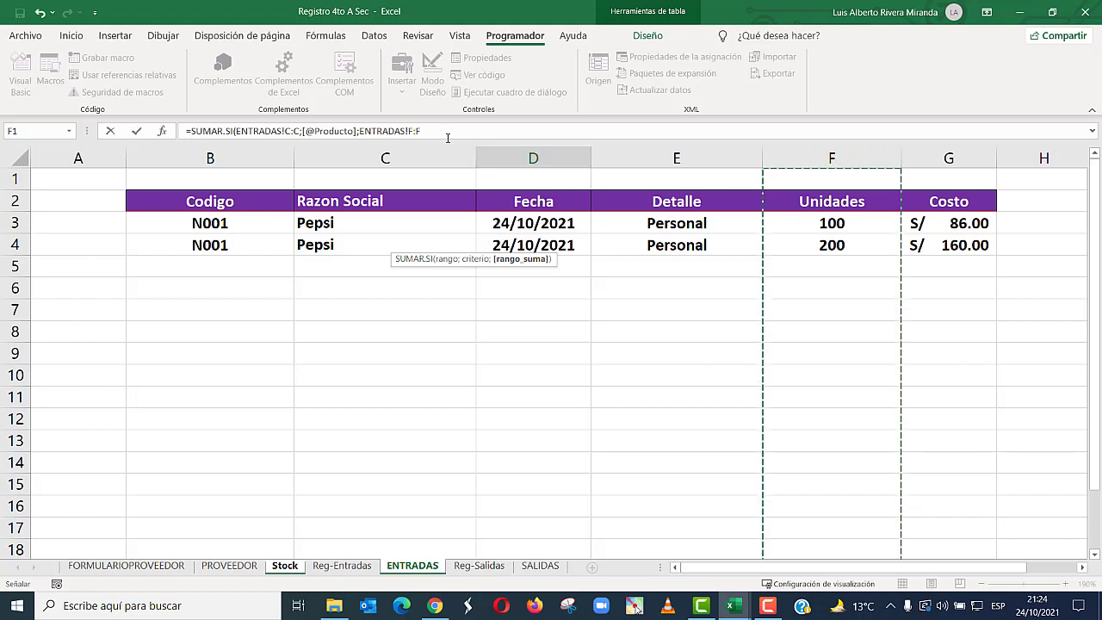
{"action": "type", "text": ")"}
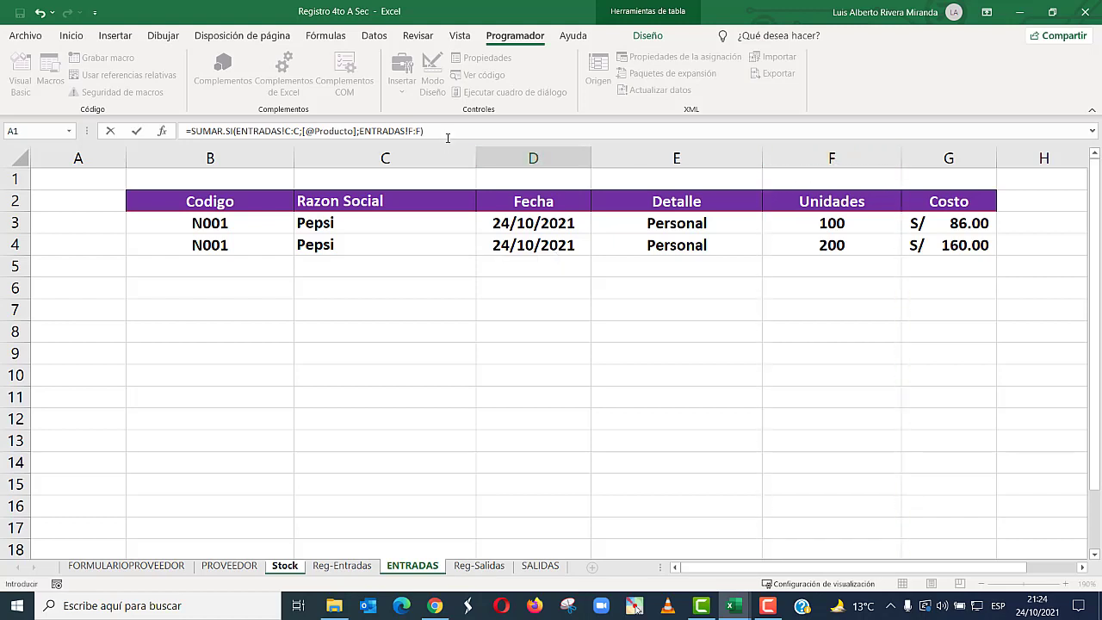
{"action": "key", "text": "Return"}
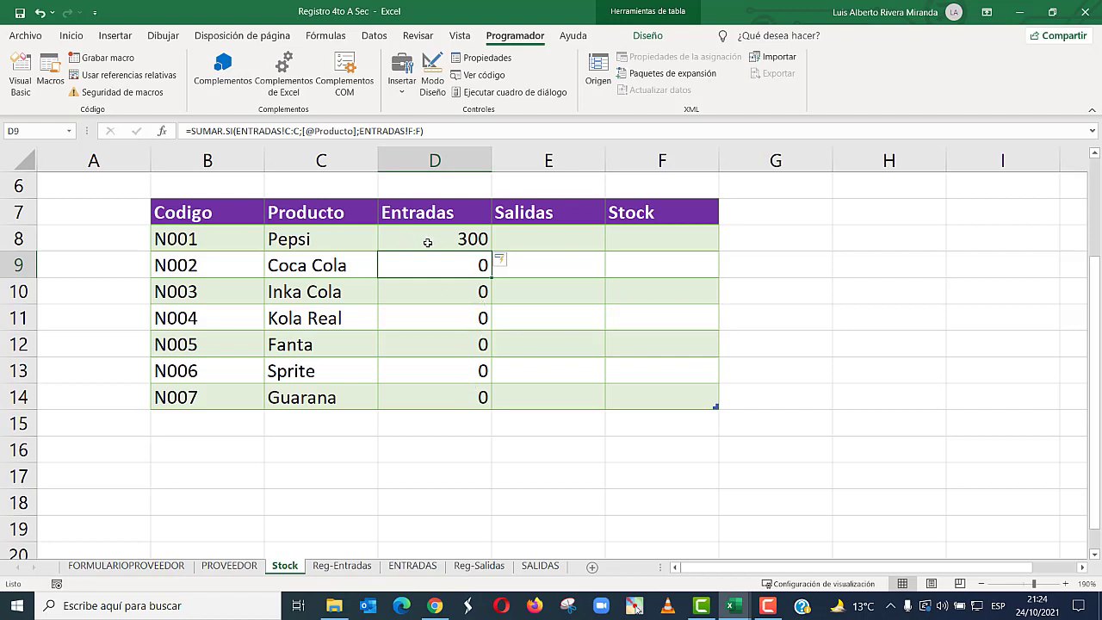
{"action": "left_click", "coordinate": [447, 291]}
{"action": "left_click", "coordinate": [448, 319]}
{"action": "left_click", "coordinate": [446, 345]}
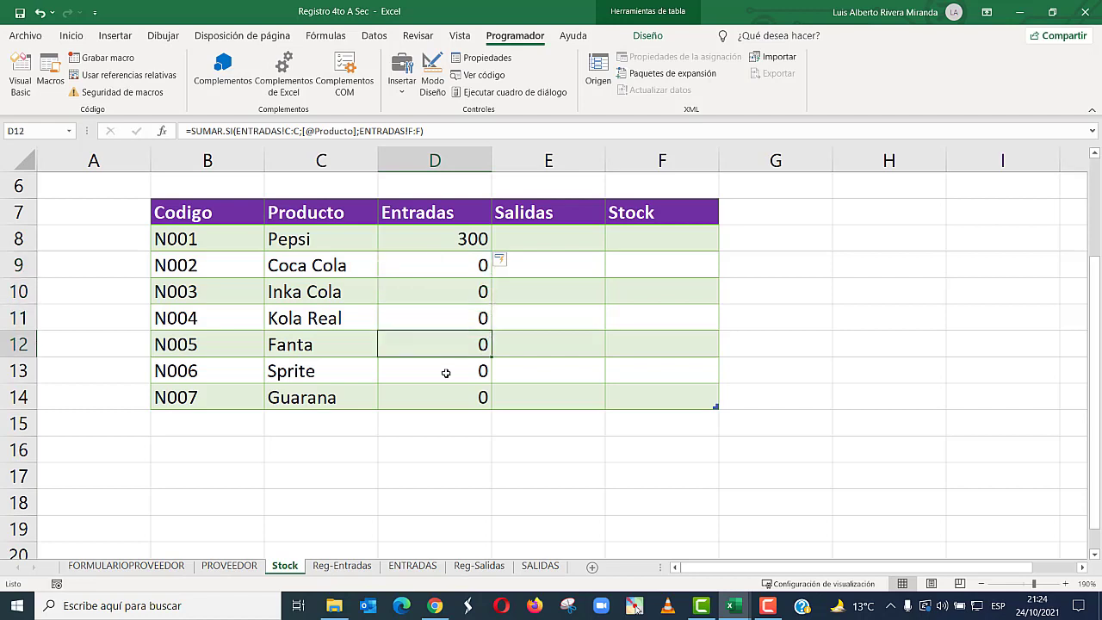
{"action": "left_click", "coordinate": [446, 373]}
{"action": "left_click", "coordinate": [443, 391]}
- Start a SUMAR.SI formula in the Salidas cell for Pepsi with SALIDAS!C:C as the range
{"action": "left_click", "coordinate": [531, 242]}
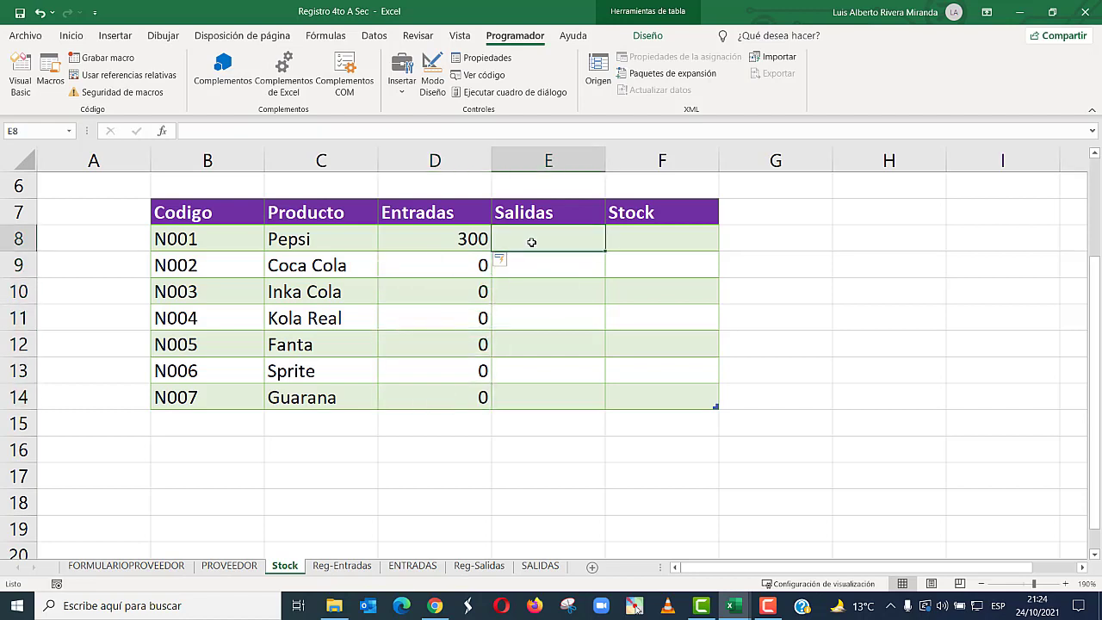
{"action": "type", "text": "=sum"}
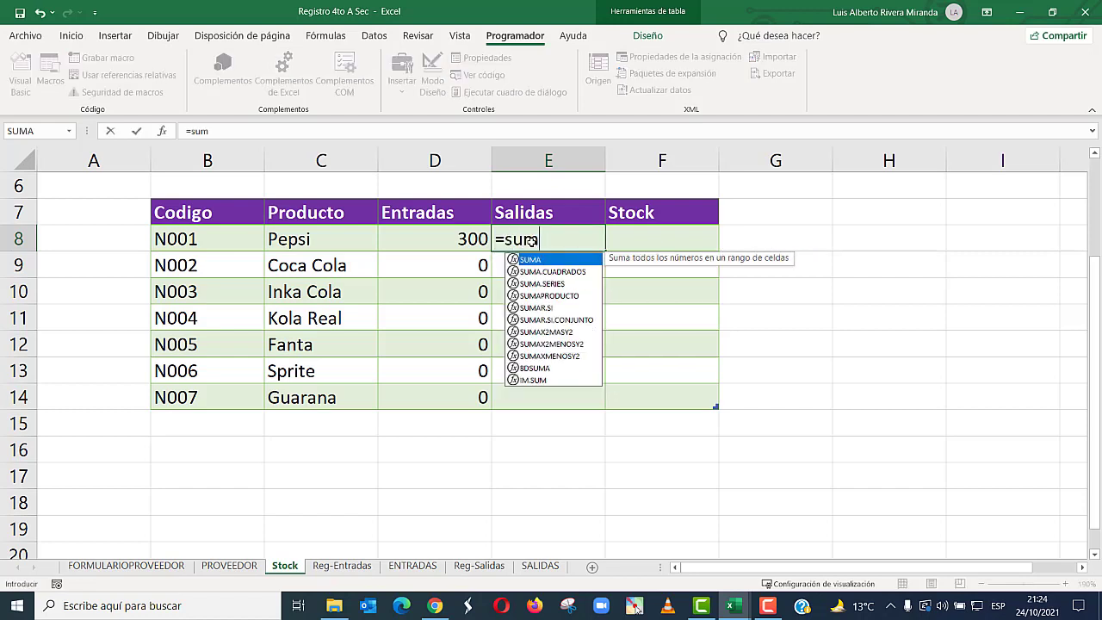
{"action": "key", "text": "Down"}
{"action": "key", "text": "Down"}
{"action": "key", "text": "Down"}
{"action": "key", "text": "Down"}
{"action": "key", "text": "Tab"}
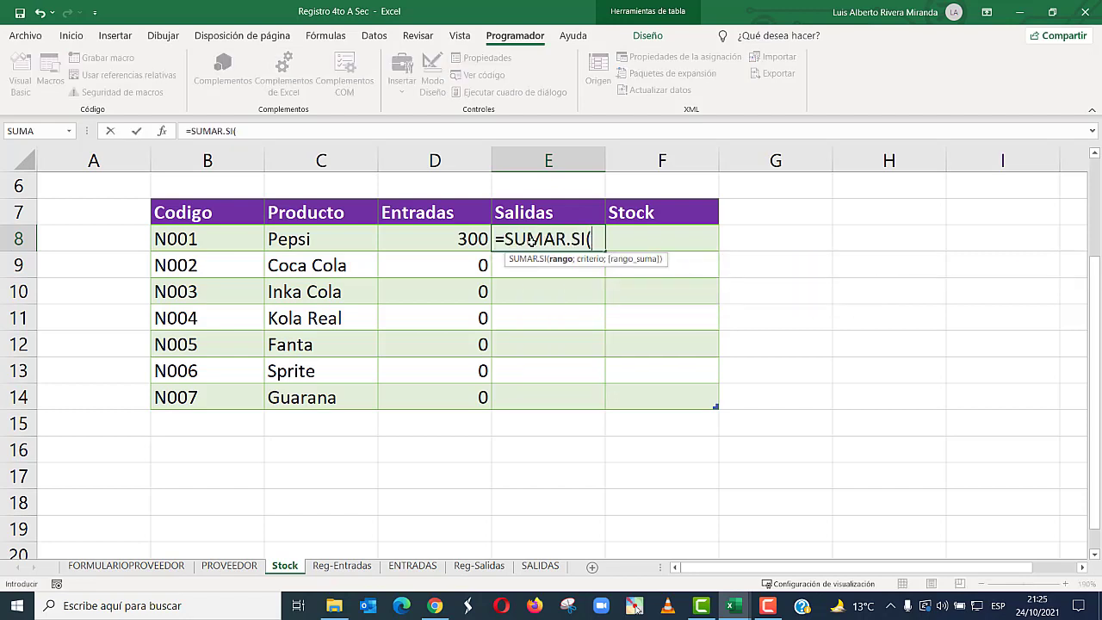
{"action": "left_click", "coordinate": [543, 566]}
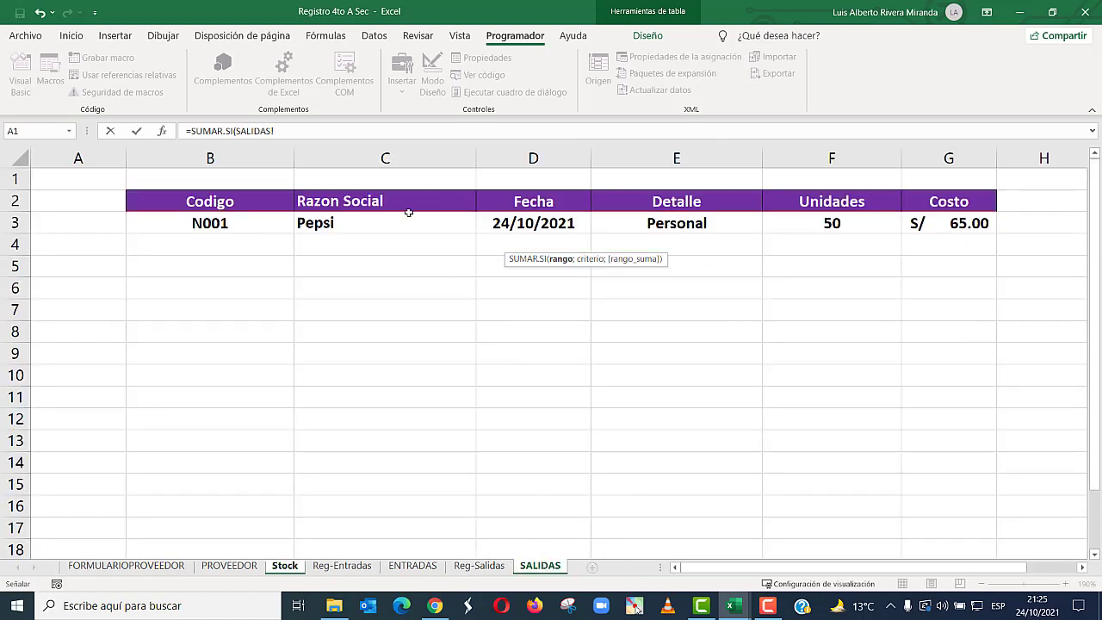
{"action": "left_click", "coordinate": [397, 163]}
{"action": "type", "text": ";Stock!"}
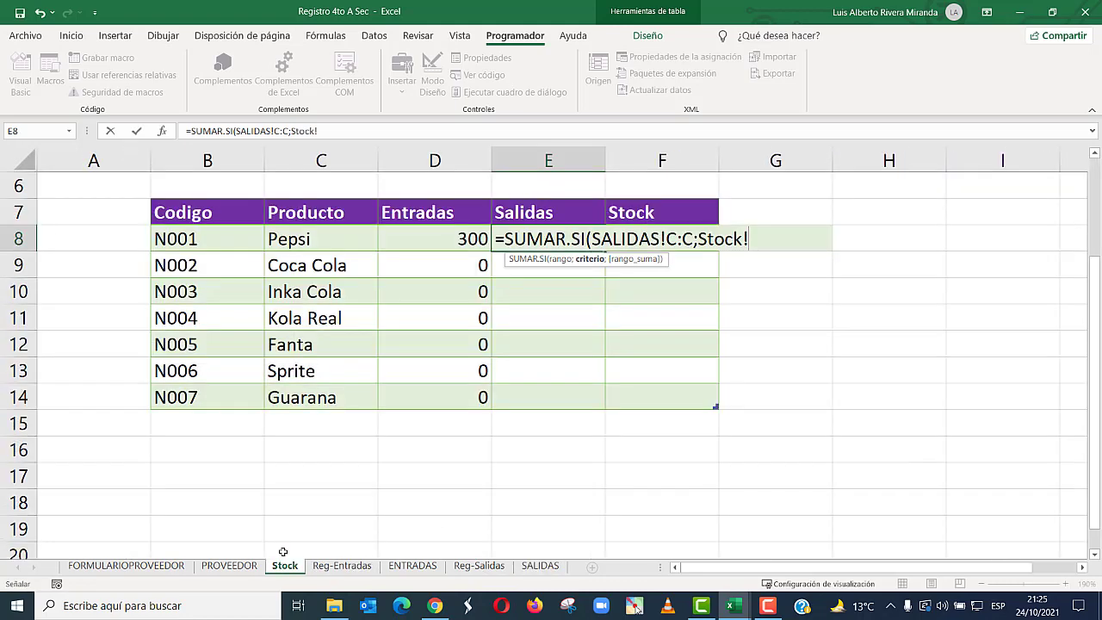
{"action": "left_click", "coordinate": [285, 566]}
{"action": "left_click", "coordinate": [303, 241]}
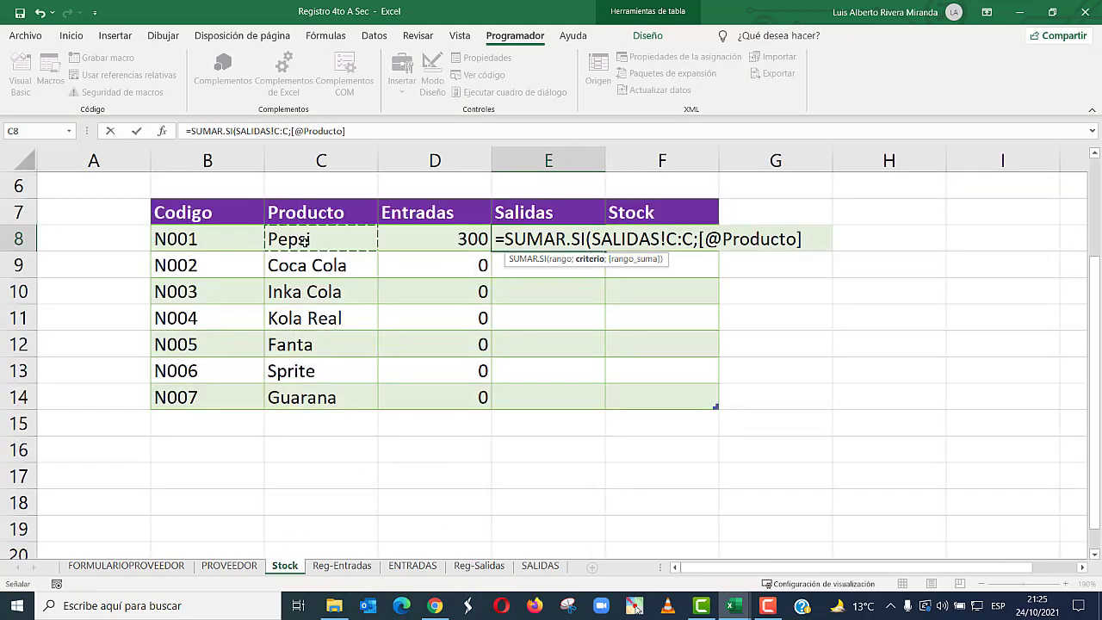
{"action": "type", "text": ";"}
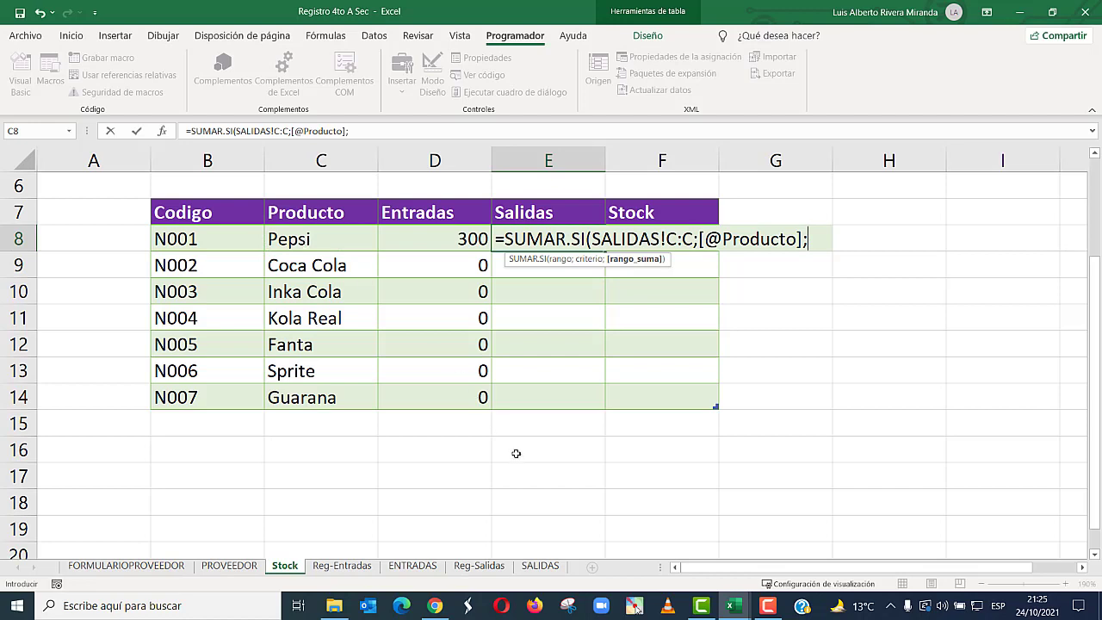
{"action": "left_click", "coordinate": [539, 566]}
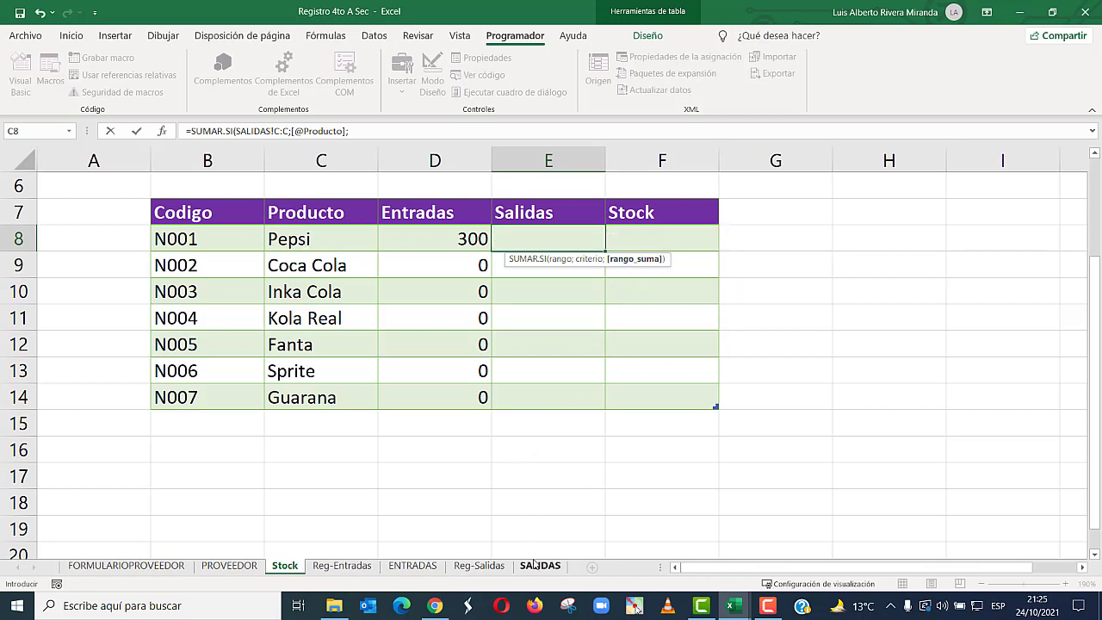
{"action": "left_click", "coordinate": [832, 158]}
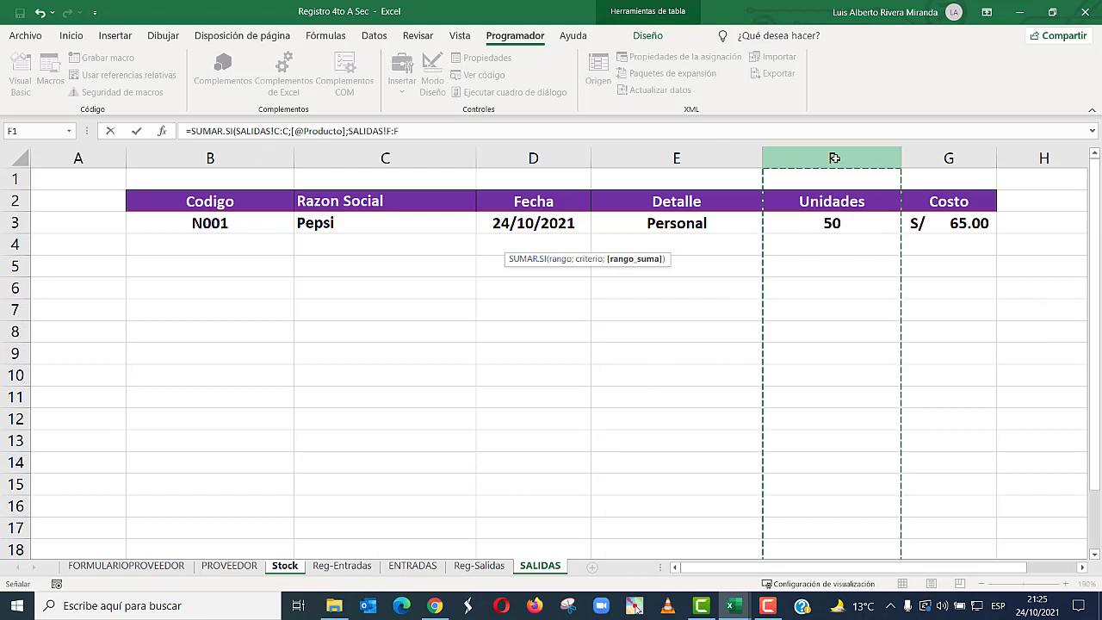
{"action": "type", "text": ")"}
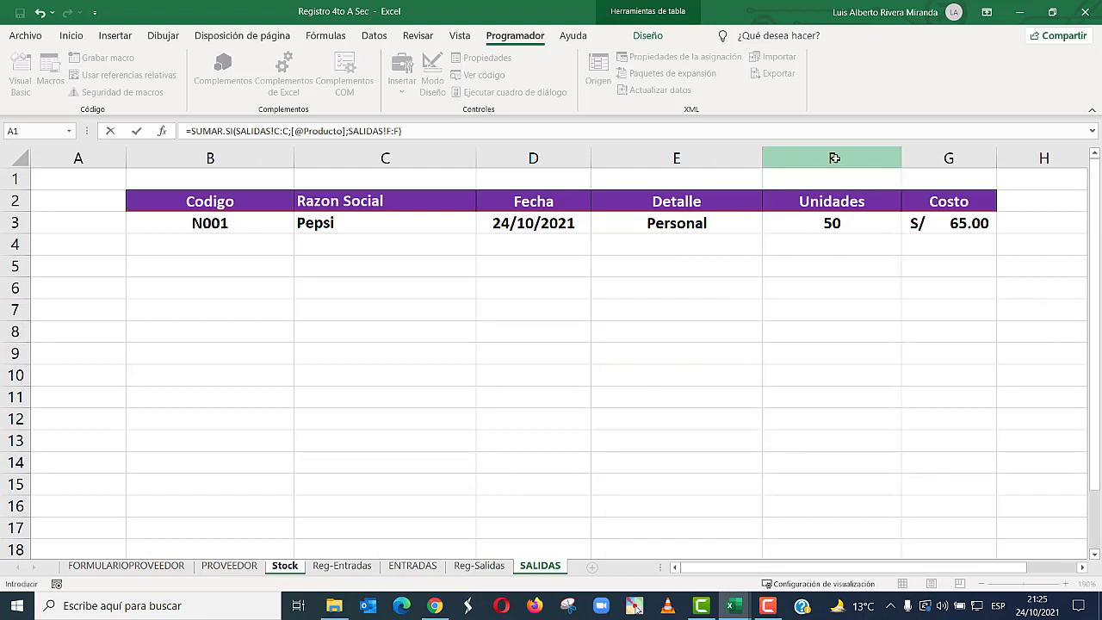
{"action": "key", "text": "Return"}
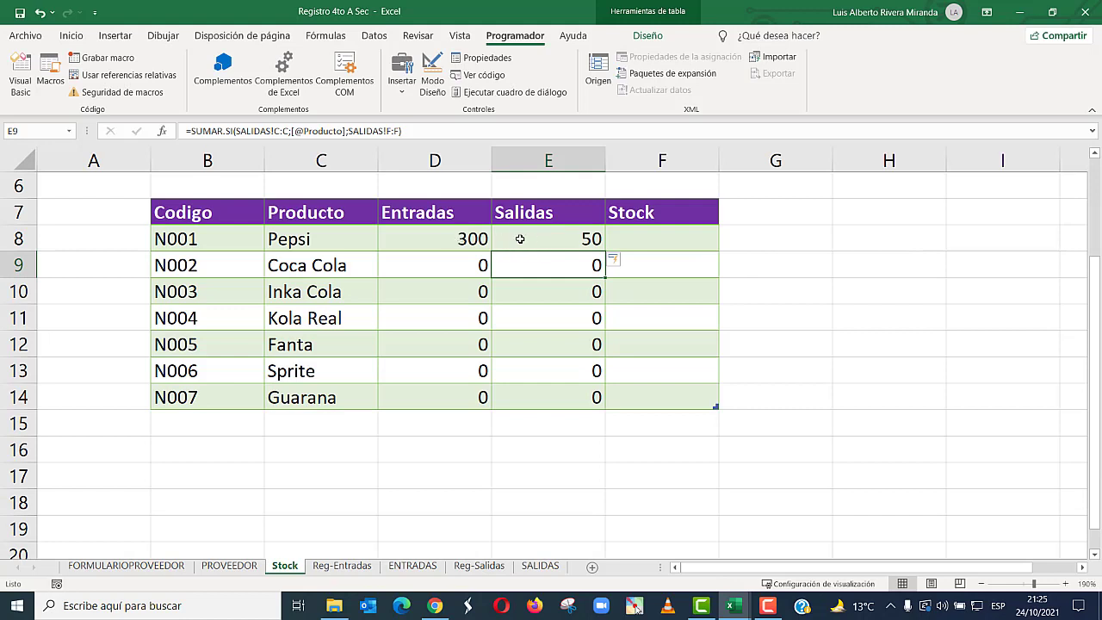
{"action": "left_click", "coordinate": [628, 237]}
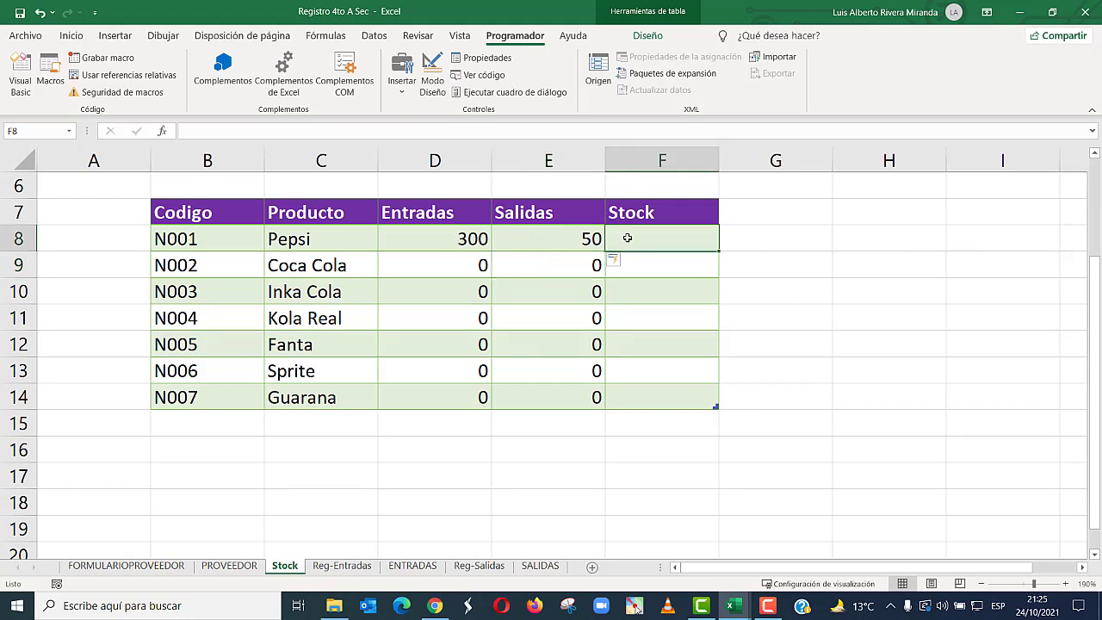
{"action": "type", "text": "="}
{"action": "left_click", "coordinate": [454, 239]}
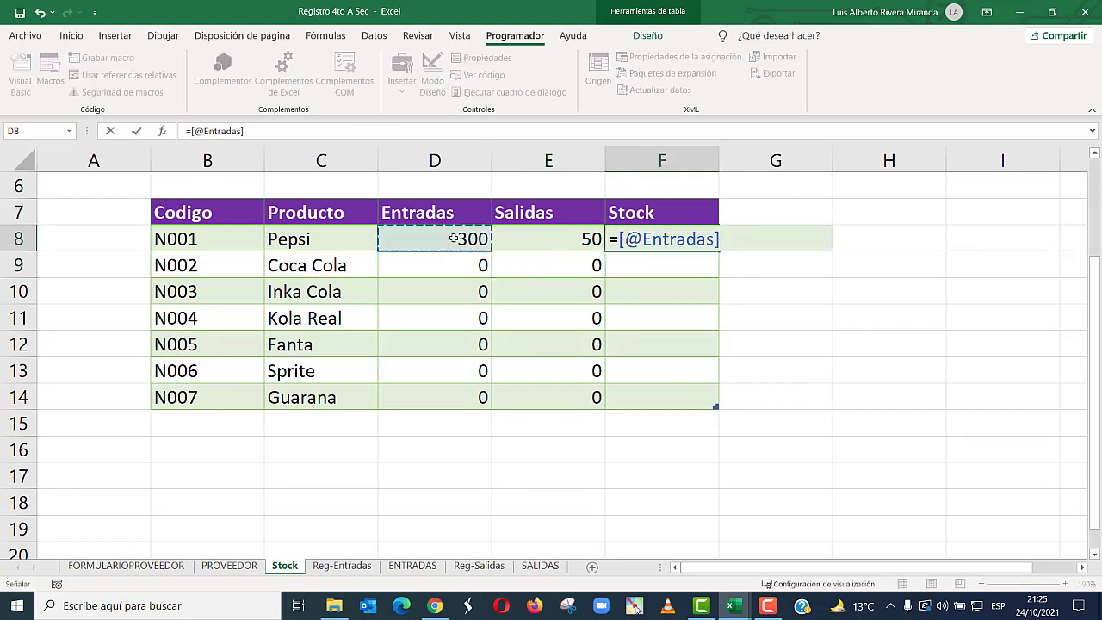
{"action": "type", "text": "-"}
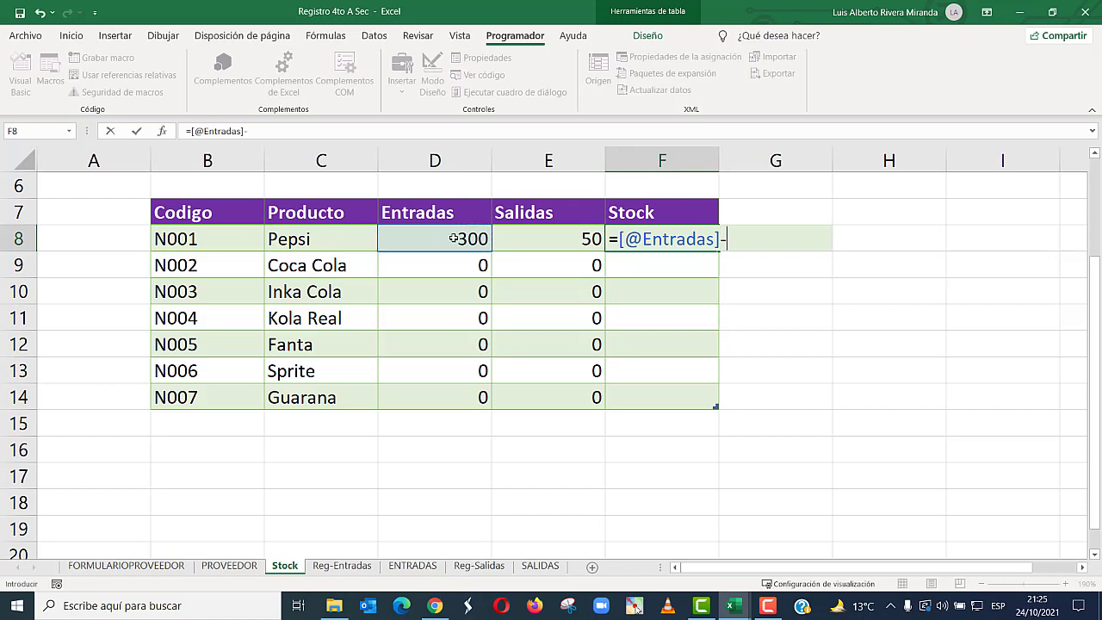
{"action": "left_click", "coordinate": [567, 242]}
{"action": "key", "text": "Return"}
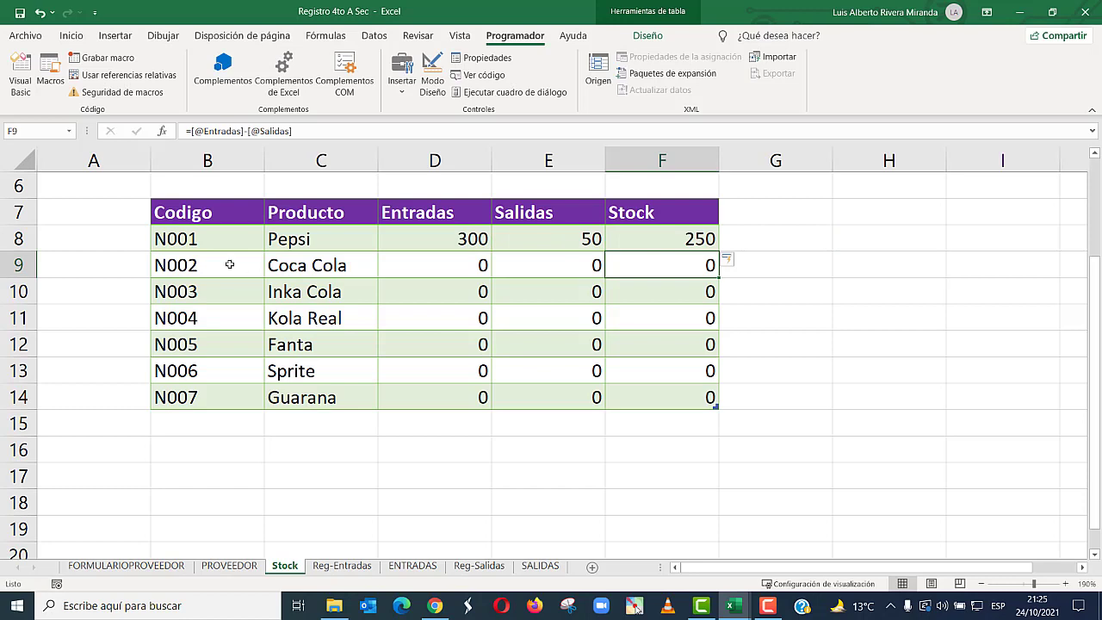
- Enter N002 as the Codigo and 24/10 as the Fecha in the Reg-Entradas form
{"action": "left_click", "coordinate": [352, 568]}
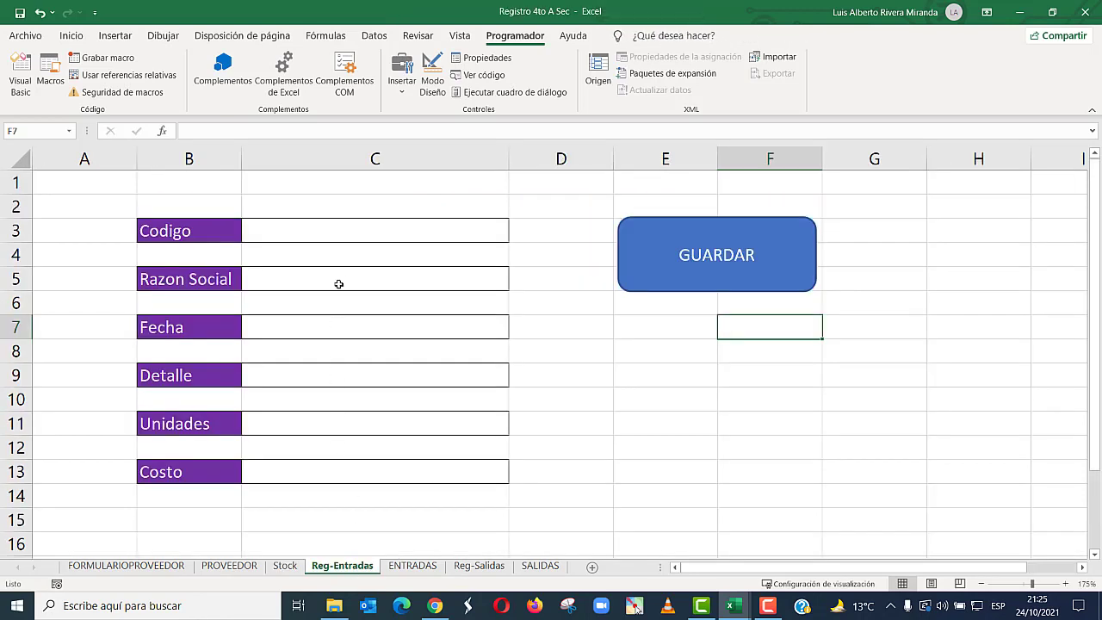
{"action": "left_click", "coordinate": [352, 234]}
{"action": "type", "text": "N002"}
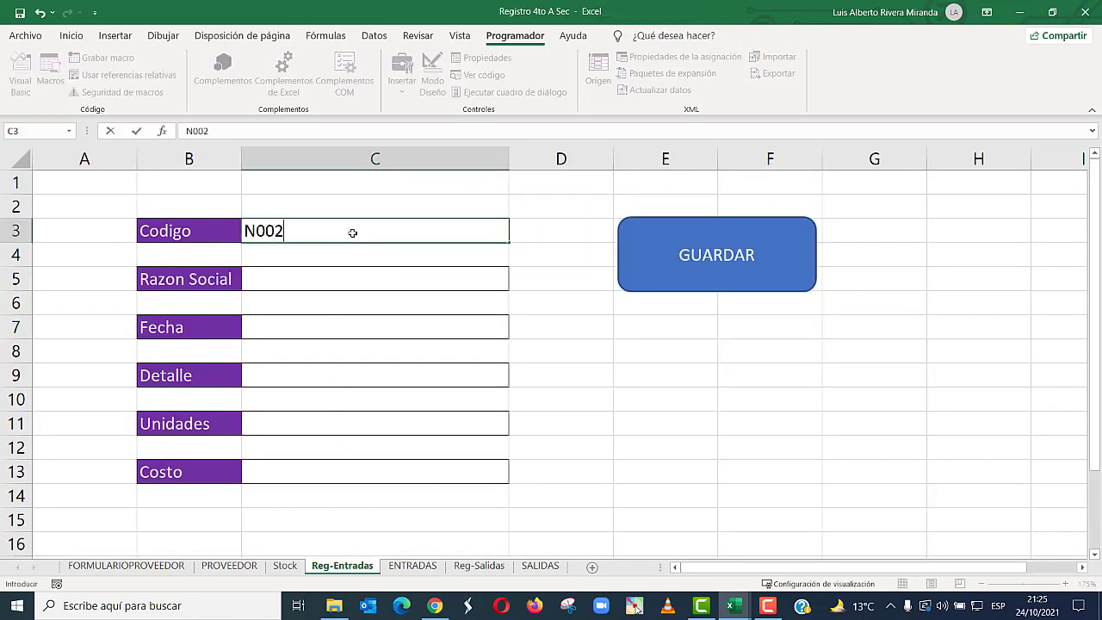
{"action": "key", "text": "Return"}
{"action": "left_click", "coordinate": [313, 335]}
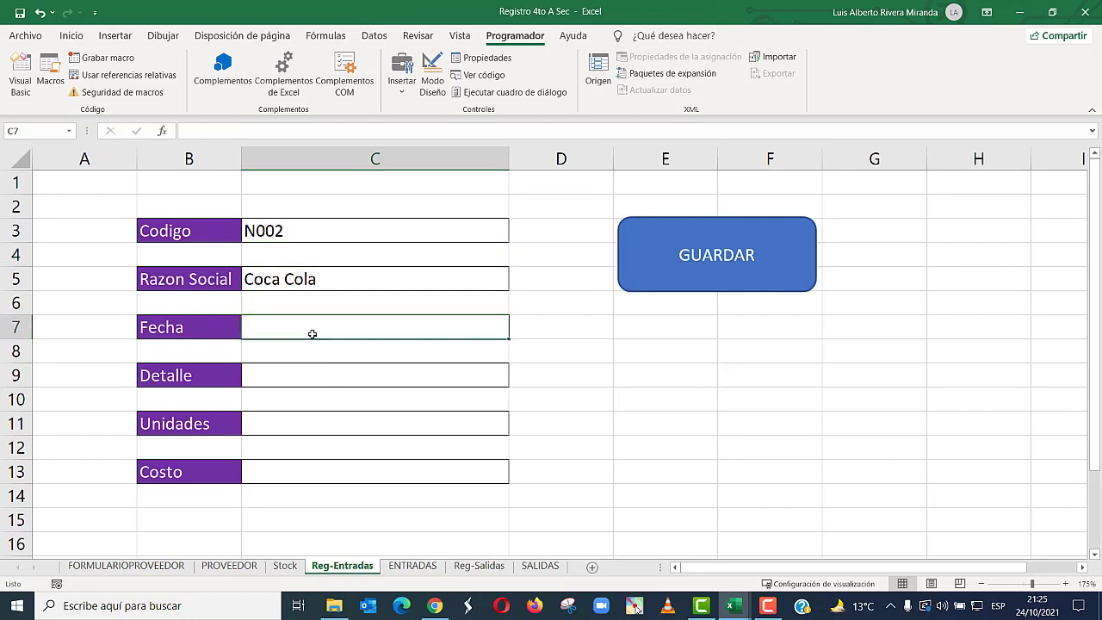
{"action": "type", "text": "24/10"}
{"action": "key", "text": "Return"}
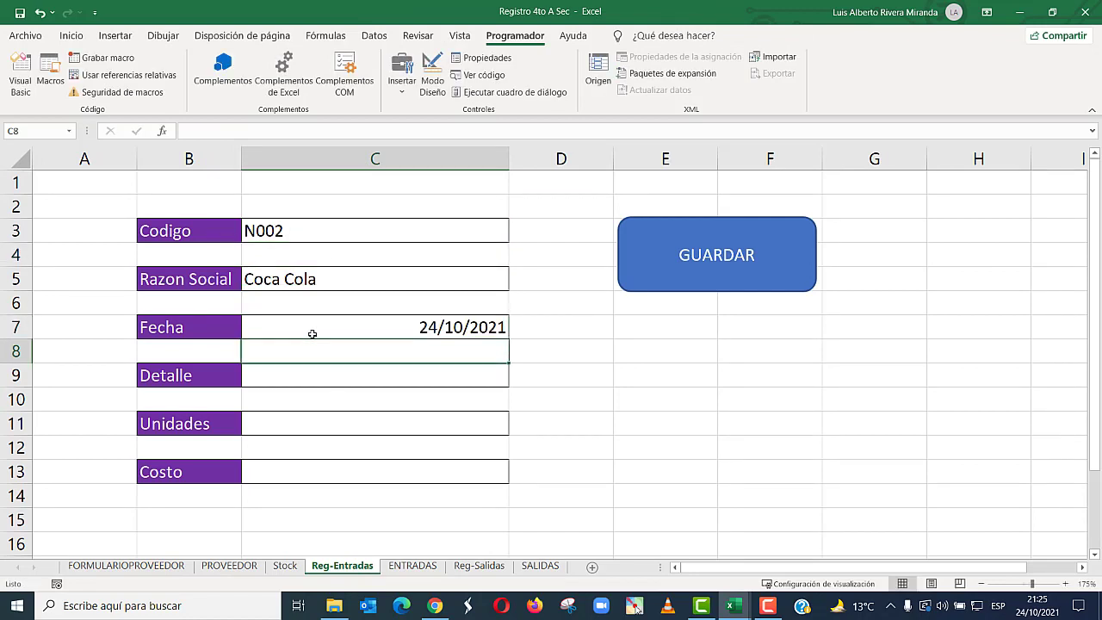
- Choose Personal as the Detalle and enter 250 as the Unidades in the Reg-Entradas form
{"action": "left_click", "coordinate": [321, 375]}
{"action": "left_click", "coordinate": [515, 381]}
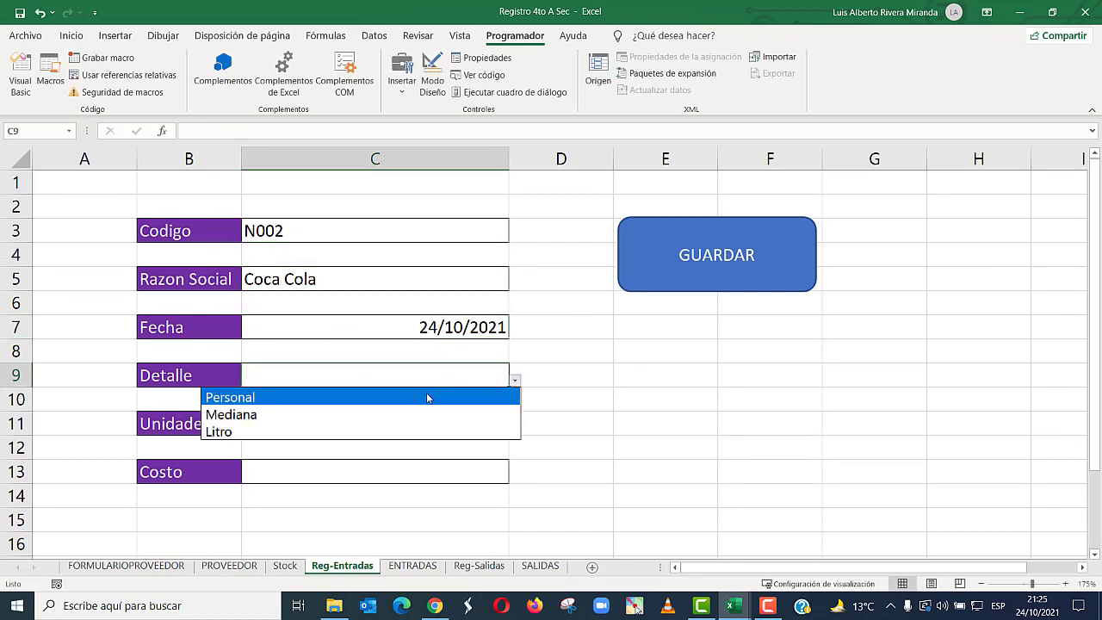
{"action": "left_click", "coordinate": [426, 395]}
{"action": "left_click", "coordinate": [301, 423]}
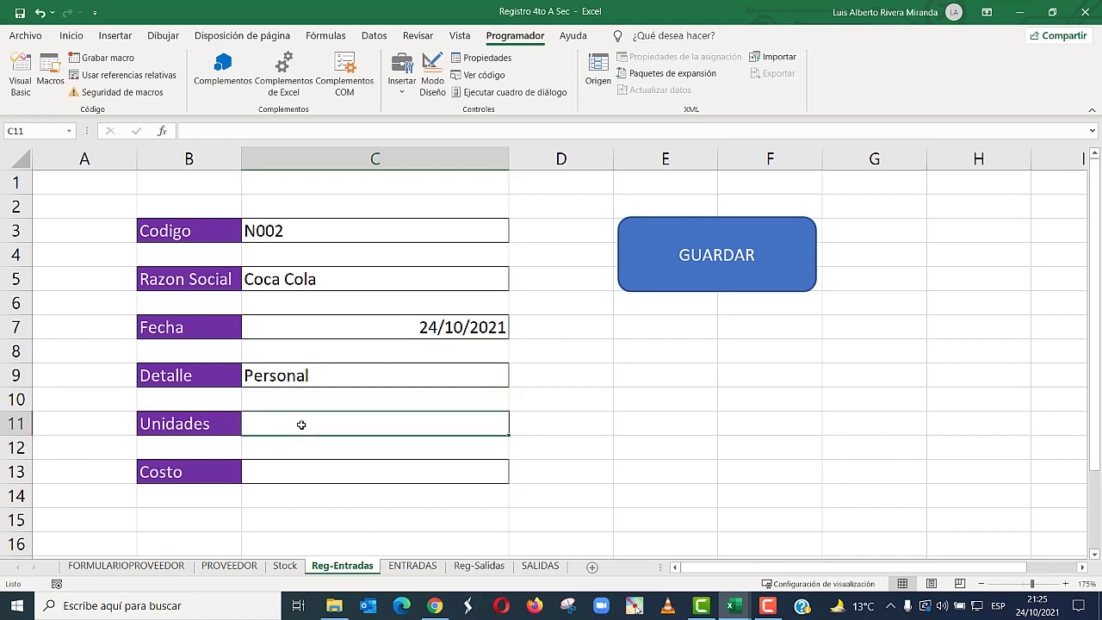
{"action": "type", "text": "250"}
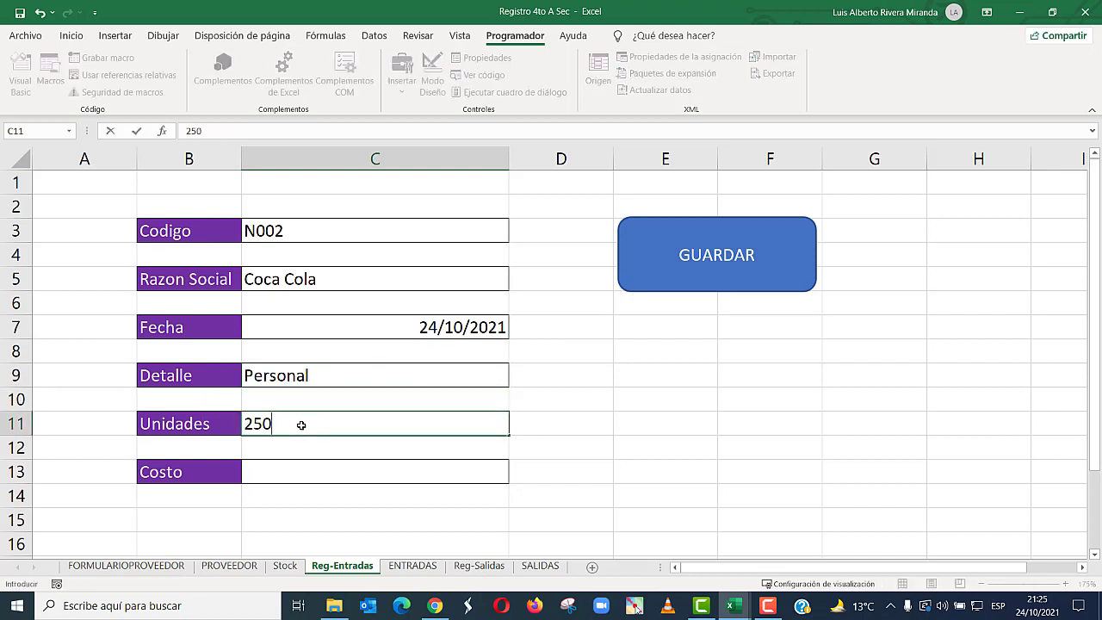
{"action": "key", "text": "Return"}
- Save the Coca Cola entry with a Costo of 210 and check it in the ENTRADAS and Stock sheets
{"action": "left_click", "coordinate": [288, 466]}
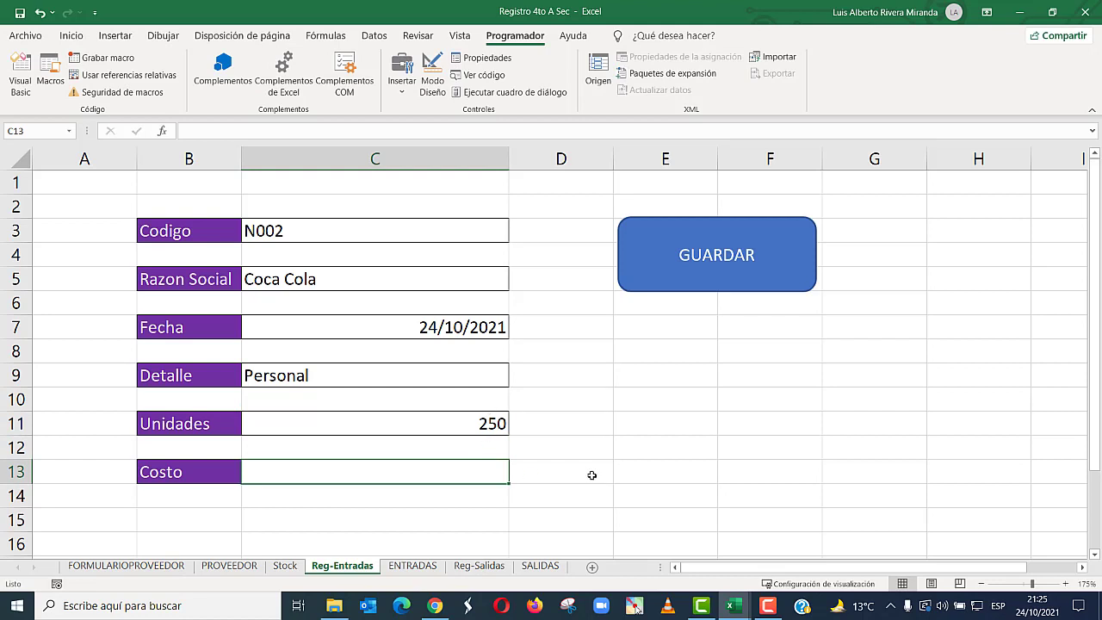
{"action": "type", "text": "2"}
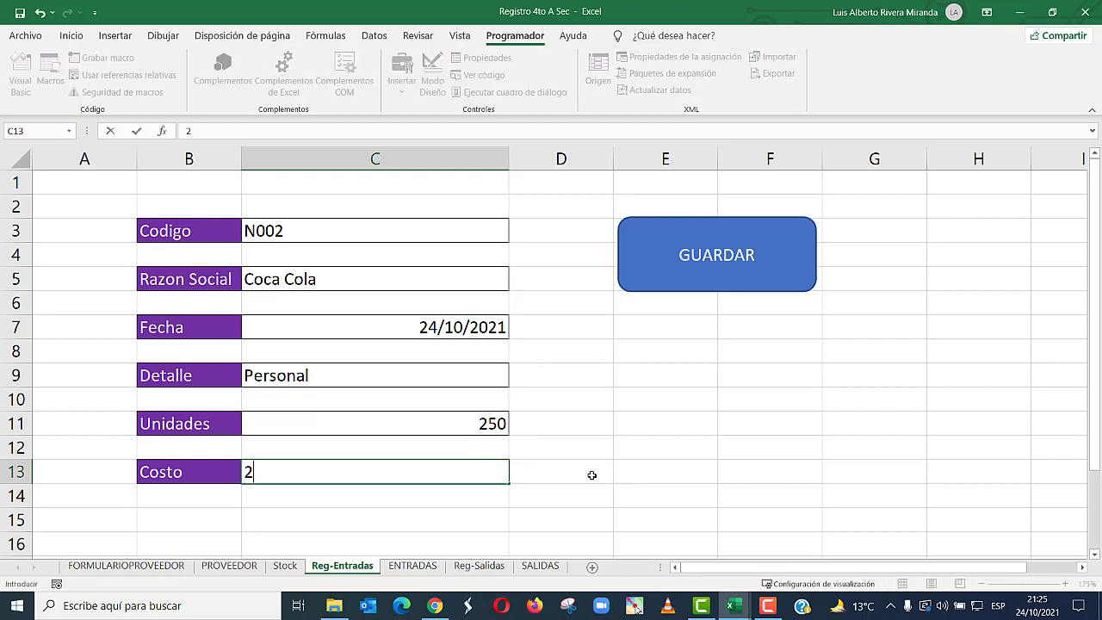
{"action": "type", "text": "0"}
{"action": "key", "text": "BackSpace"}
{"action": "type", "text": "10"}
{"action": "key", "text": "Return"}
{"action": "left_click", "coordinate": [679, 271]}
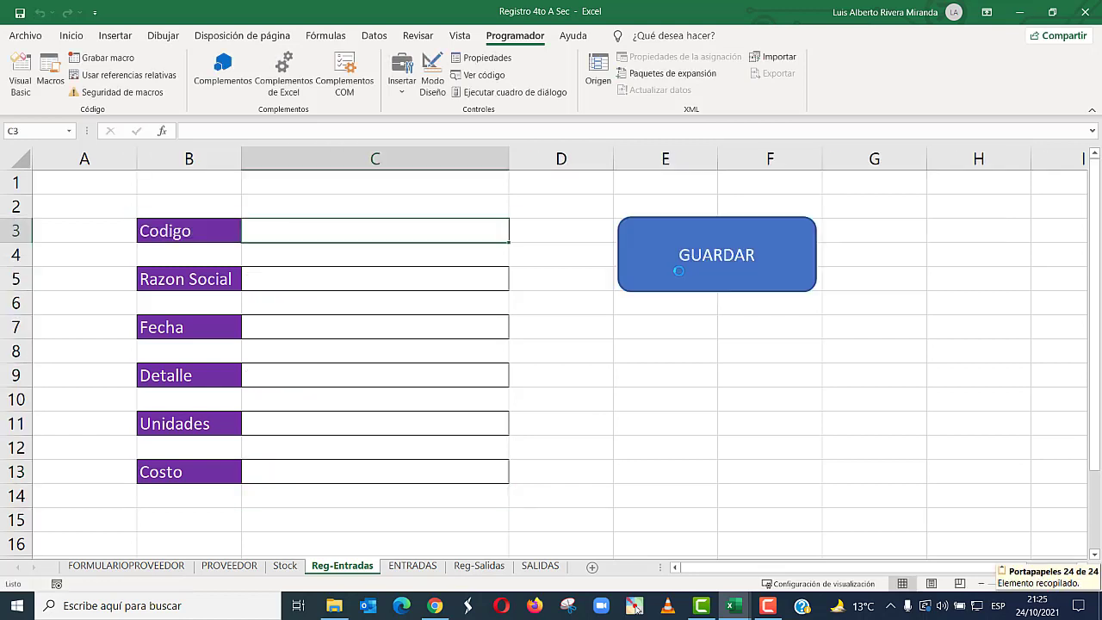
{"action": "left_click", "coordinate": [421, 565]}
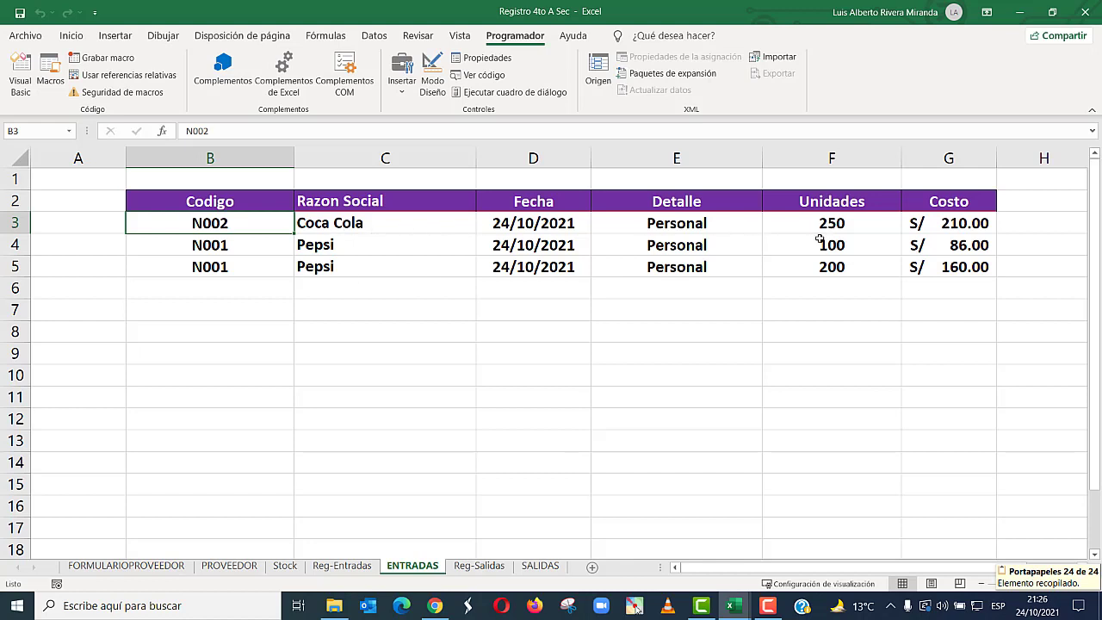
{"action": "left_click", "coordinate": [285, 566]}
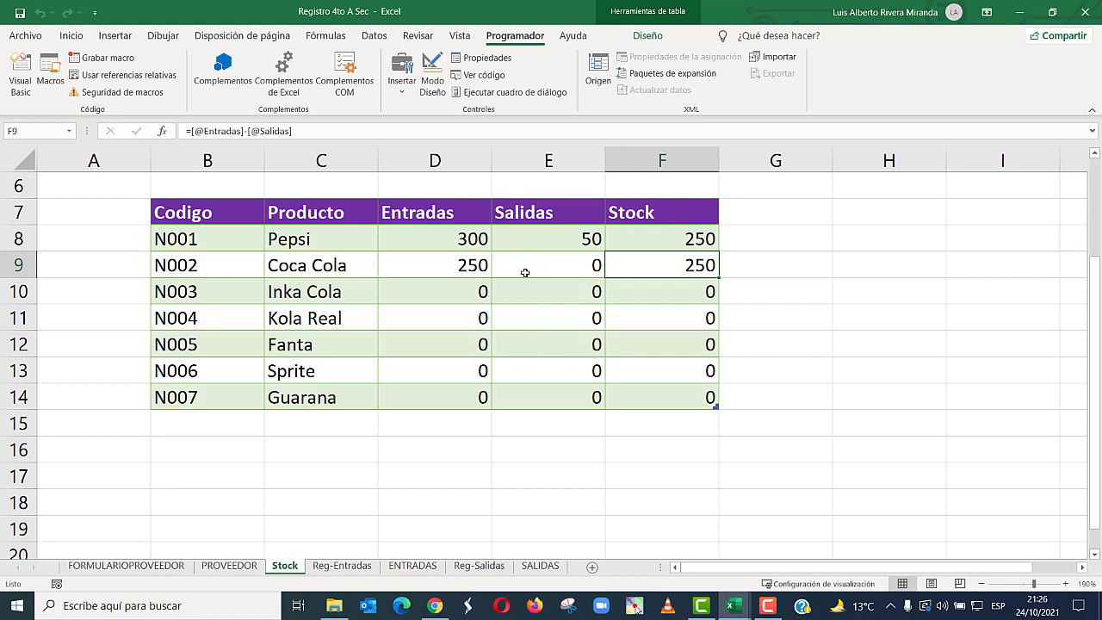
- Enter N002 as the Codigo and 24/10/2021 as the Fecha in the Reg-Salidas form
{"action": "left_click", "coordinate": [479, 566]}
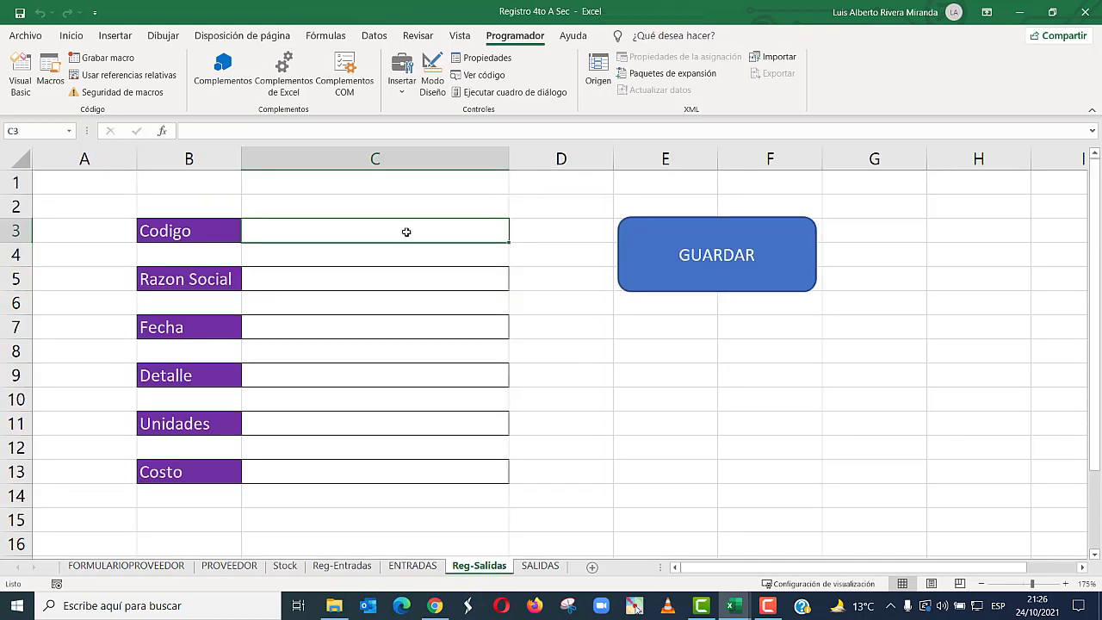
{"action": "type", "text": "N002"}
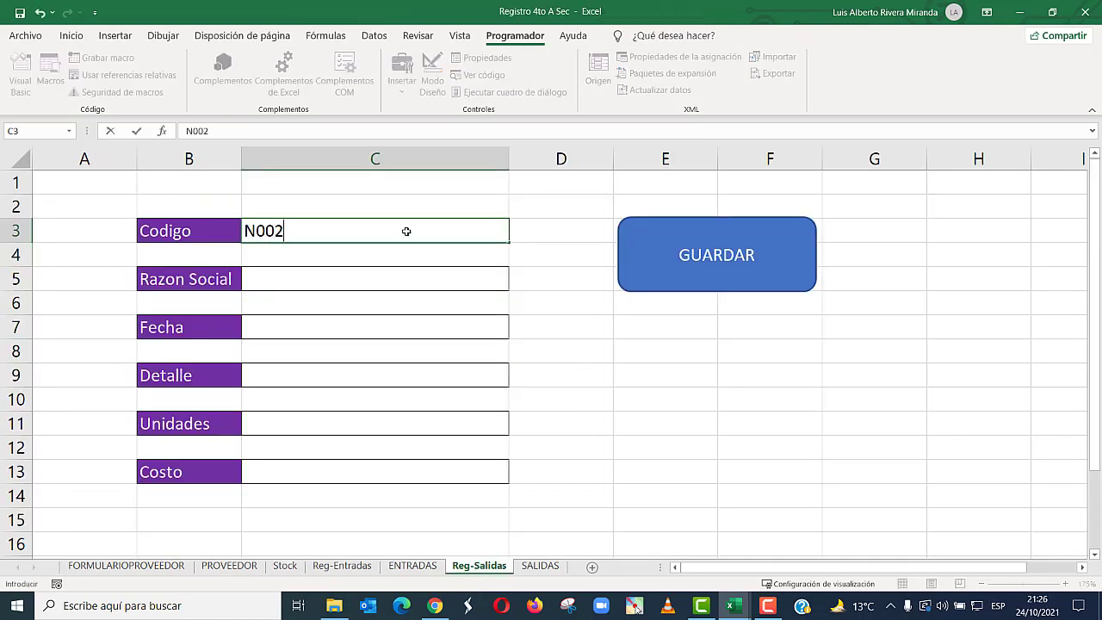
{"action": "key", "text": "Return"}
{"action": "left_click", "coordinate": [328, 320]}
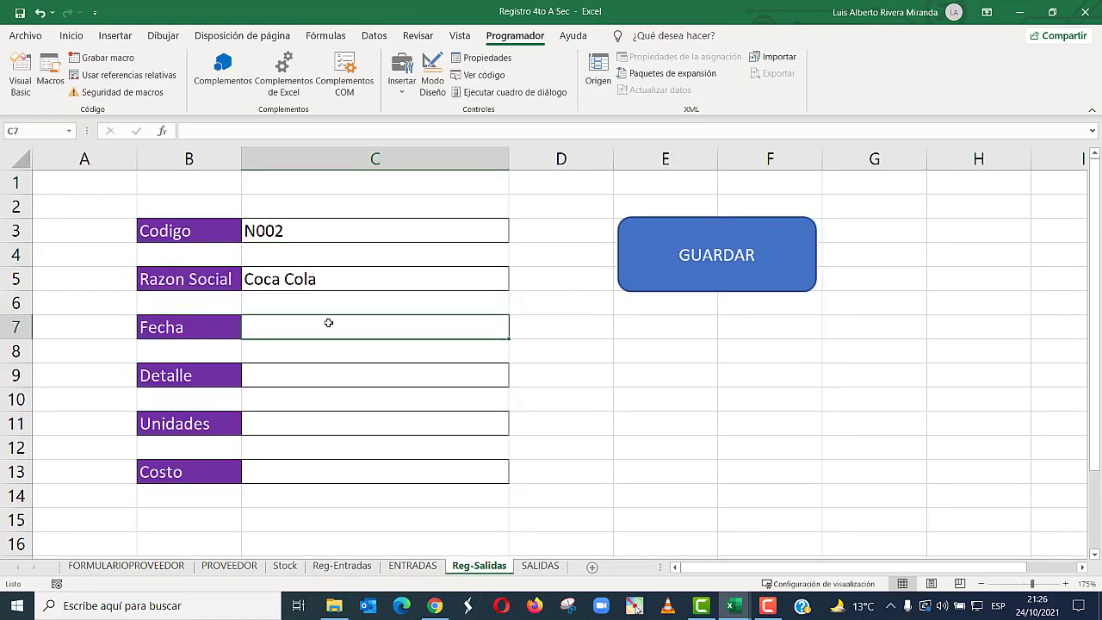
{"action": "type", "text": "24/10/2021"}
{"action": "key", "text": "Return"}
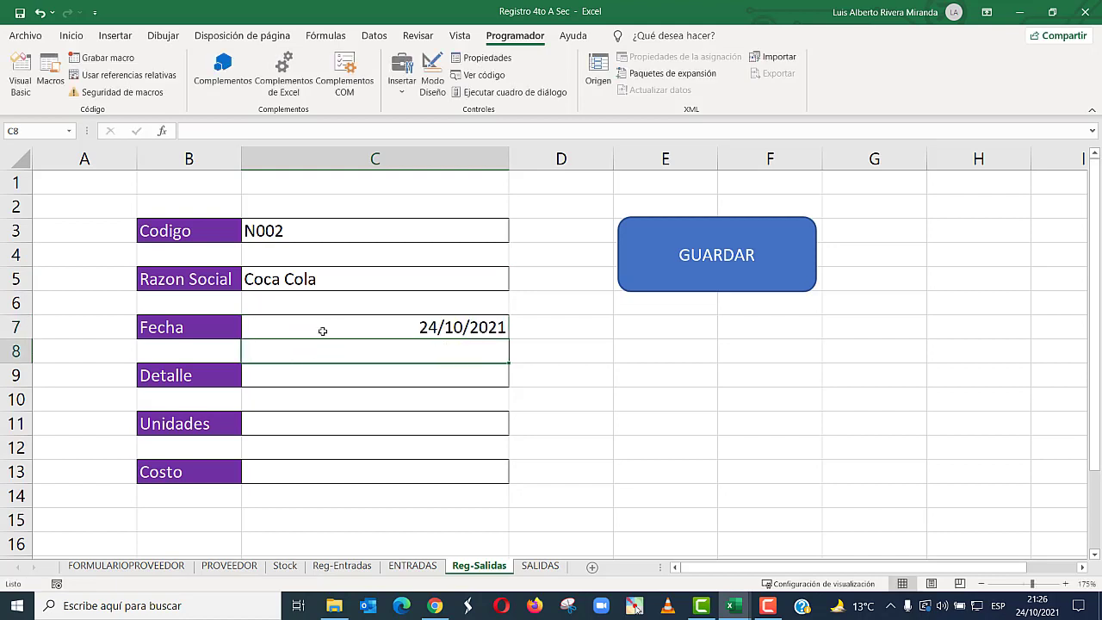
- Choose Personal as the Detalle and enter 20 as the Unidades in the Reg-Salidas form
{"action": "left_click", "coordinate": [311, 376]}
{"action": "left_click", "coordinate": [515, 380]}
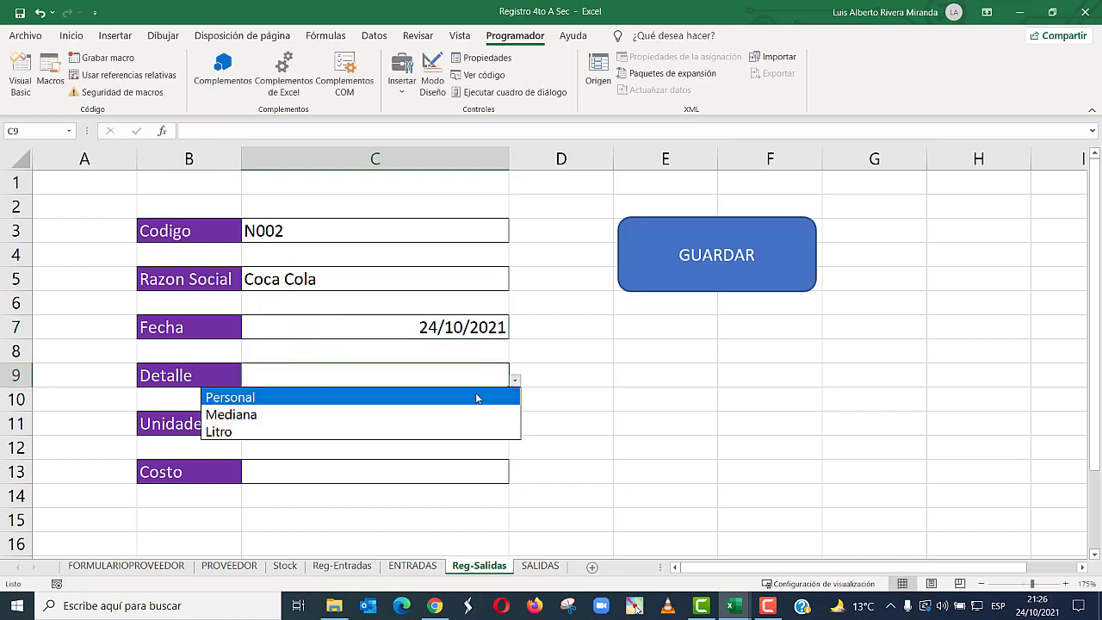
{"action": "left_click", "coordinate": [313, 395]}
{"action": "left_click", "coordinate": [379, 415]}
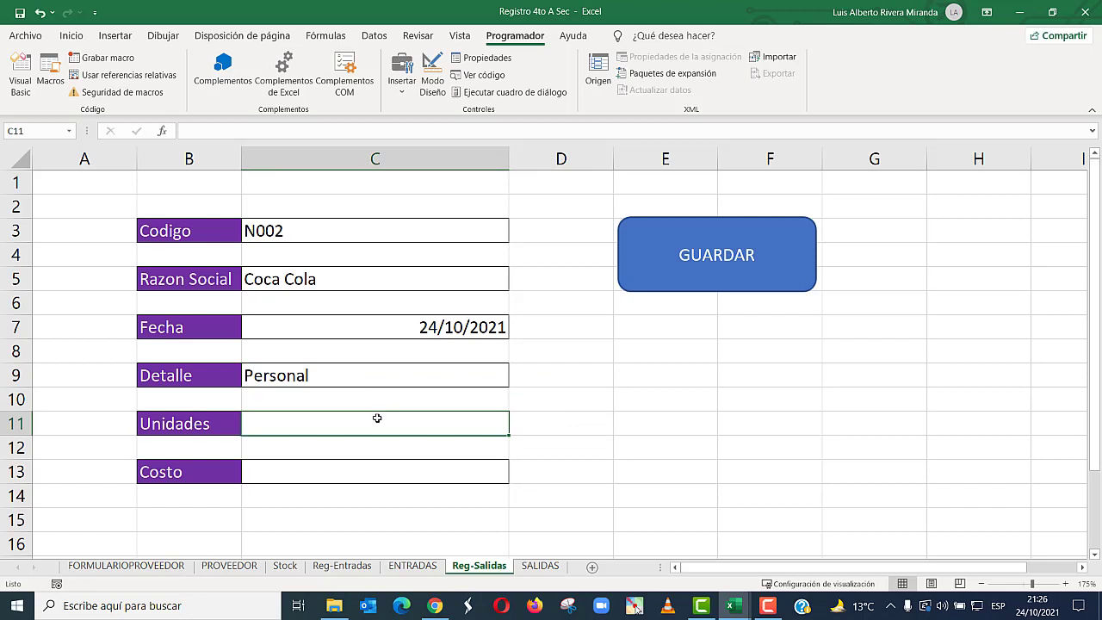
{"action": "type", "text": "20"}
{"action": "key", "text": "Return"}
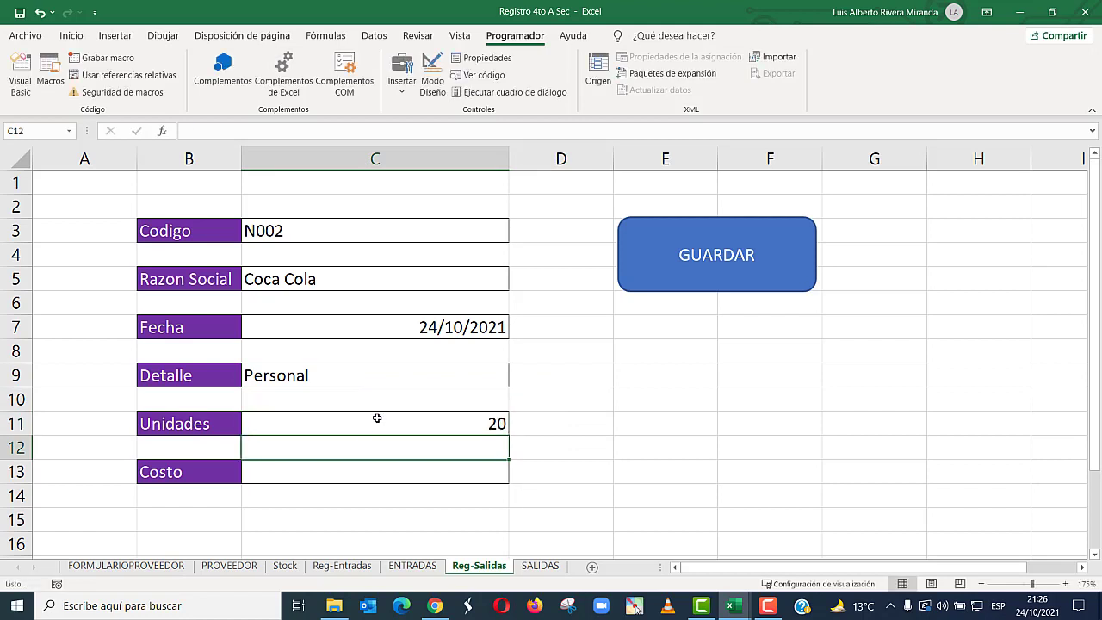
- Save the Coca Cola exit with a Costo of 35 and check it in the SALIDAS and Stock sheets
{"action": "left_click", "coordinate": [345, 473]}
{"action": "type", "text": "35"}
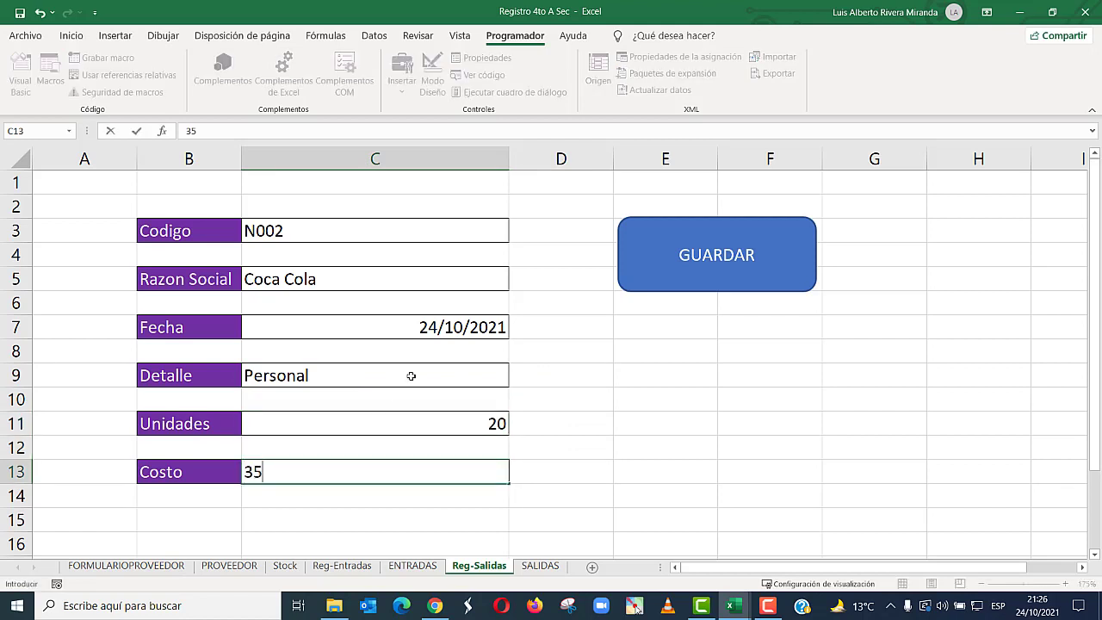
{"action": "key", "text": "Return"}
{"action": "left_click", "coordinate": [665, 271]}
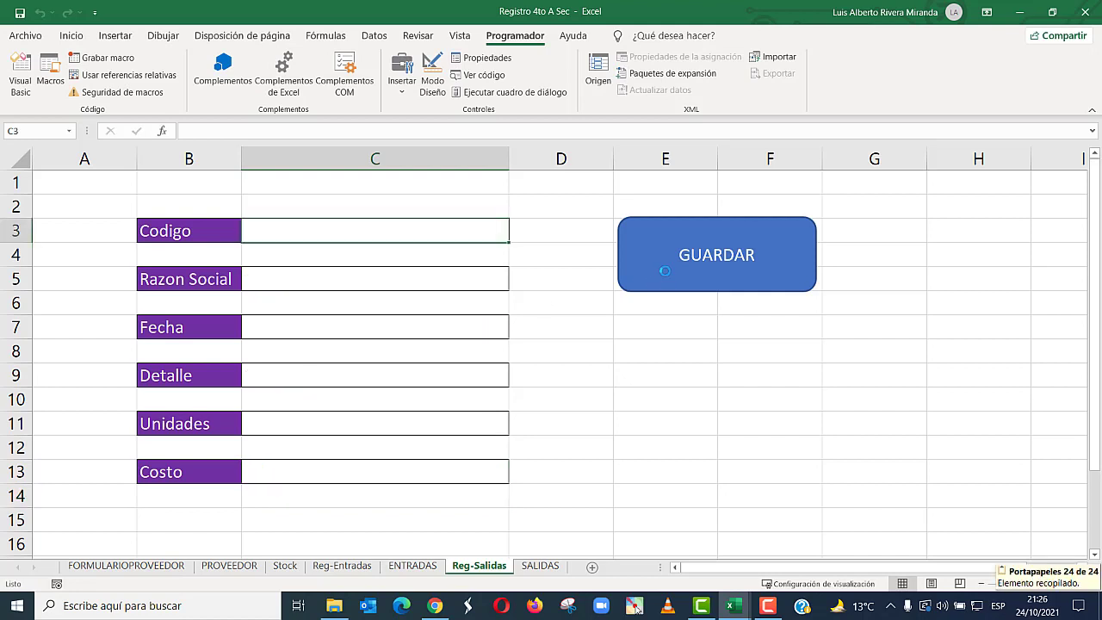
{"action": "left_click", "coordinate": [540, 566]}
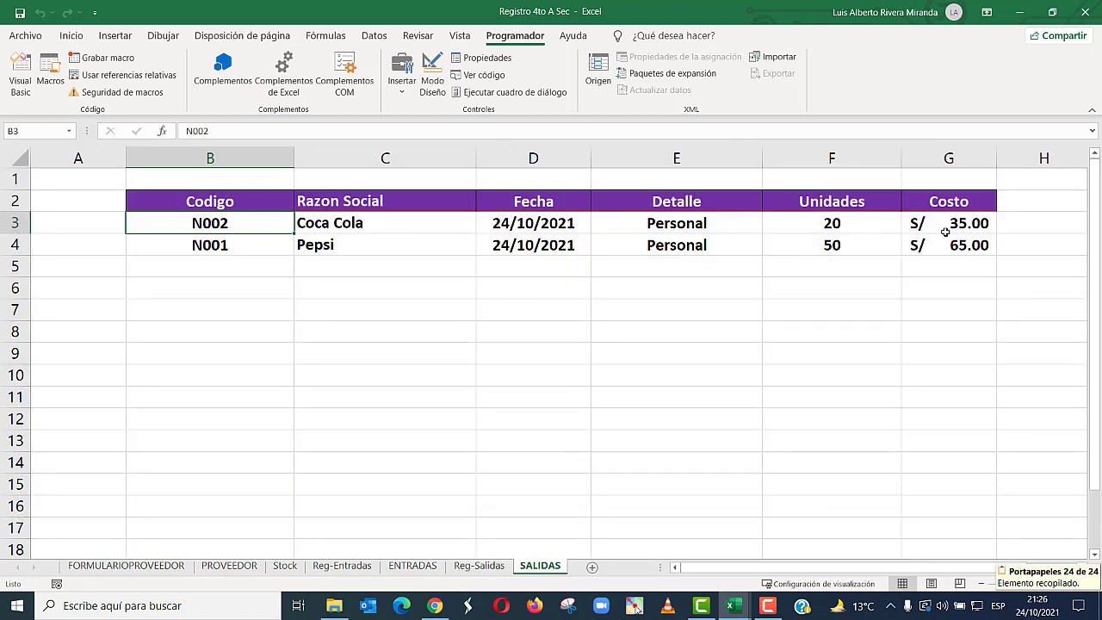
{"action": "left_click", "coordinate": [285, 566]}
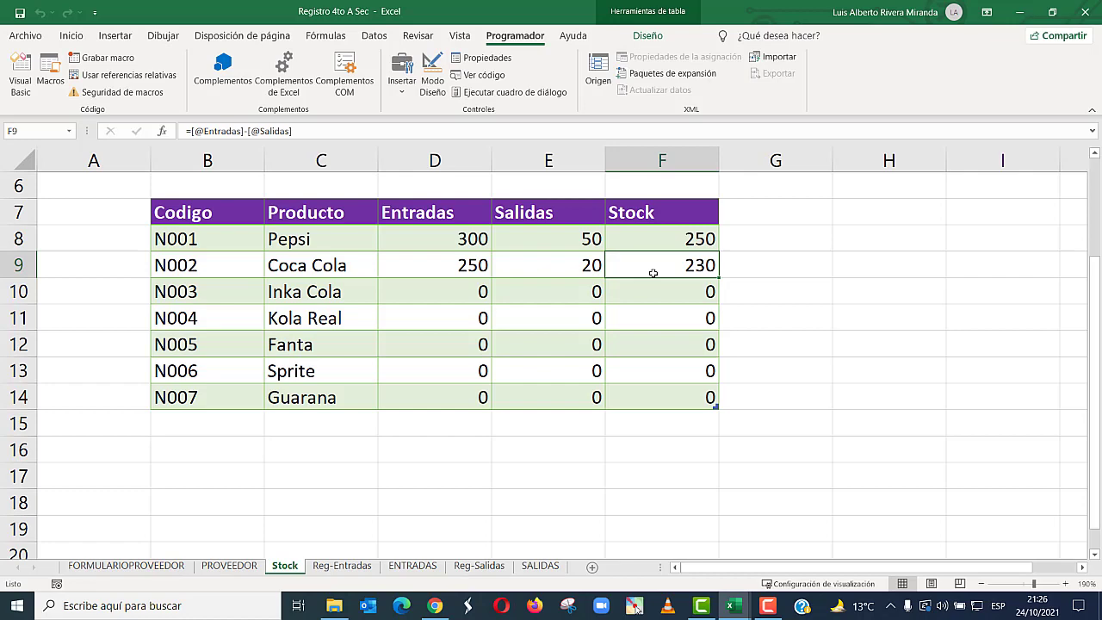
- Review the PROVEEDOR and Stock sheets, the entry and exit forms, and the records in SALIDAS and ENTRADAS
{"action": "left_click", "coordinate": [549, 416]}
{"action": "left_click", "coordinate": [230, 566]}
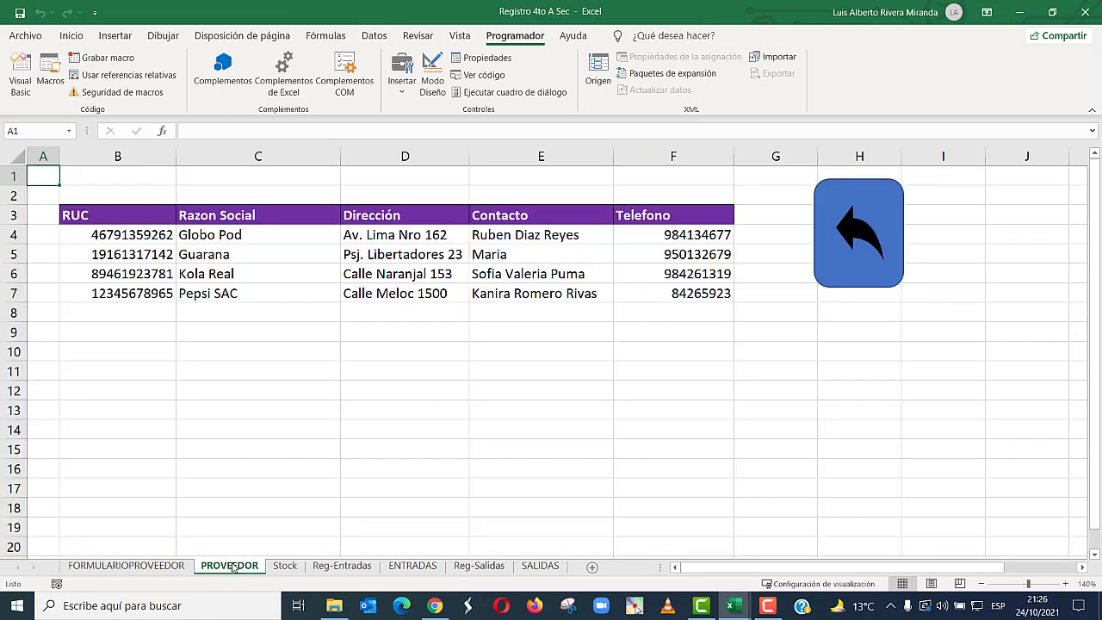
{"action": "left_click", "coordinate": [274, 566]}
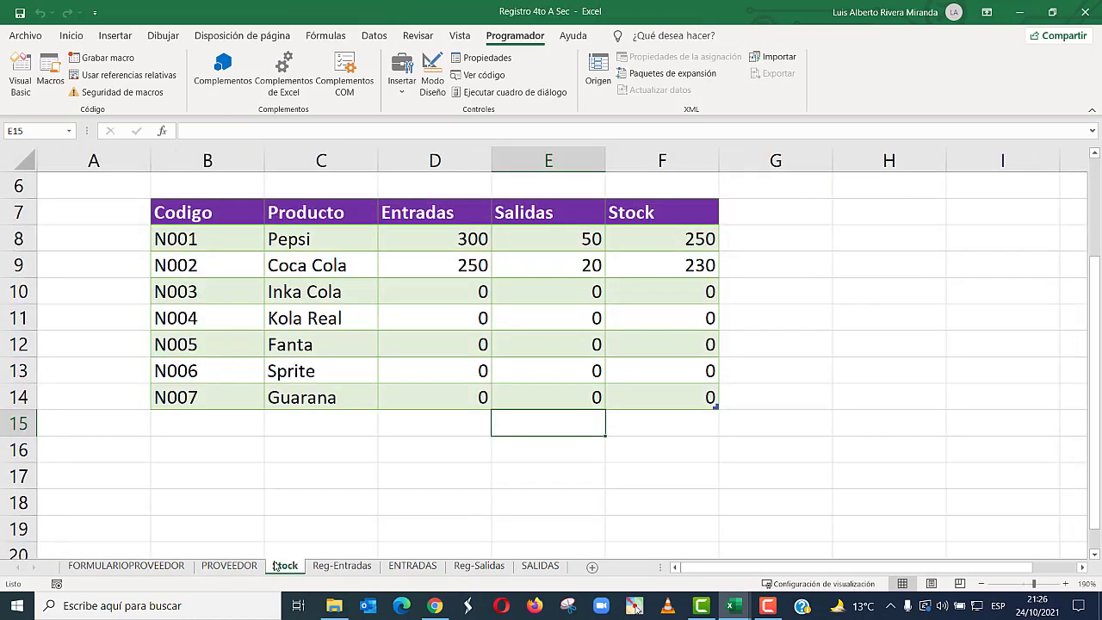
{"action": "left_click", "coordinate": [349, 566]}
{"action": "left_click", "coordinate": [582, 470]}
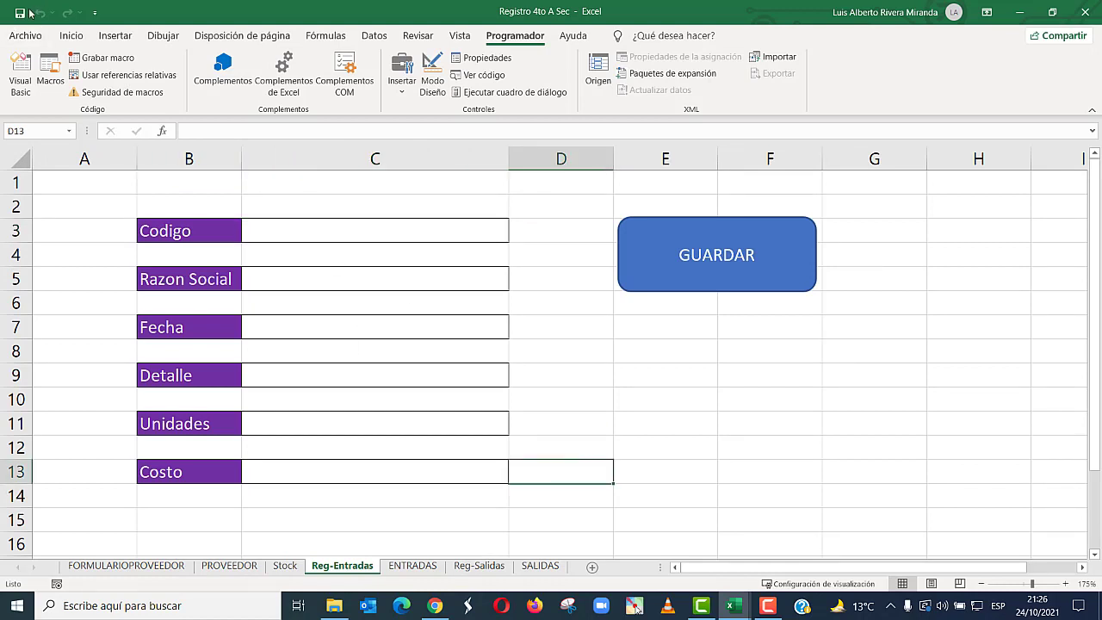
{"action": "left_click", "coordinate": [401, 318]}
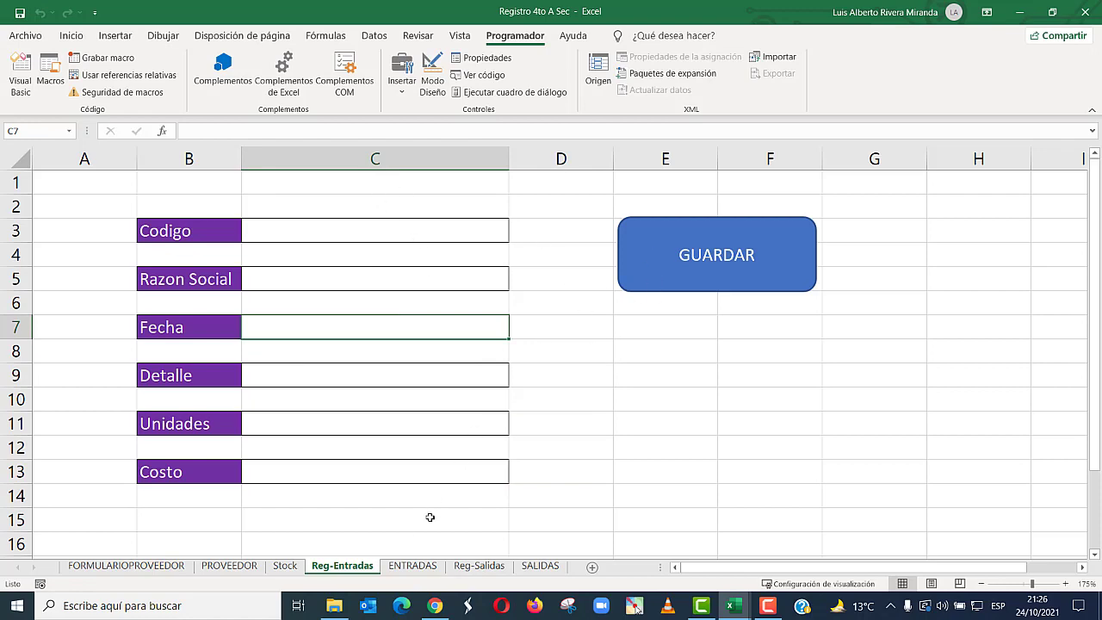
{"action": "left_click", "coordinate": [415, 566]}
{"action": "left_click", "coordinate": [463, 566]}
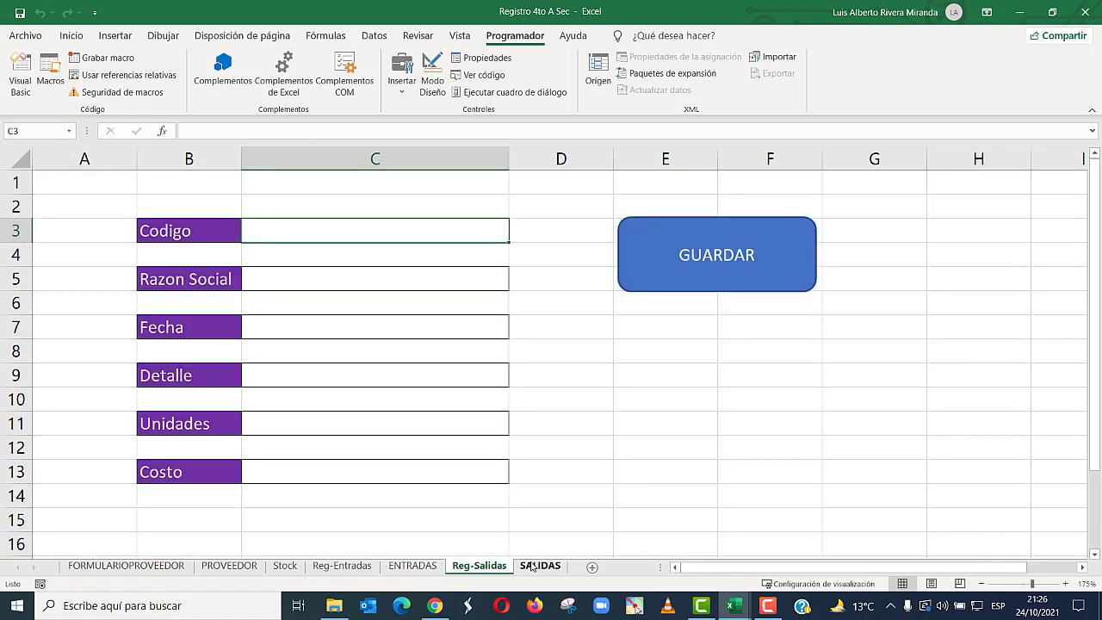
{"action": "left_click", "coordinate": [540, 566]}
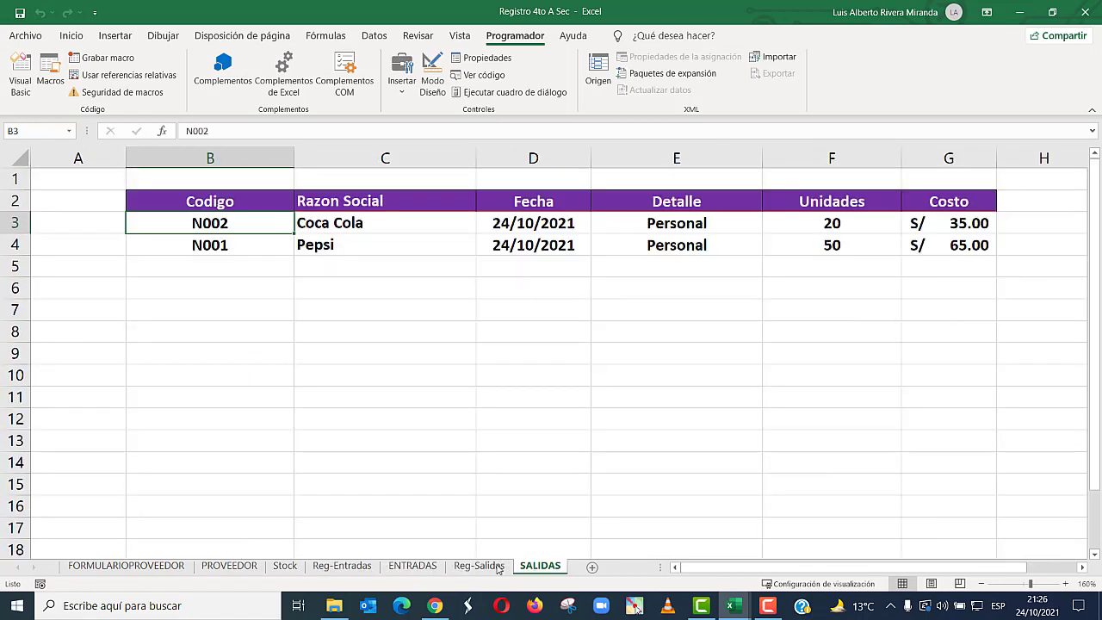
{"action": "left_click", "coordinate": [435, 568]}
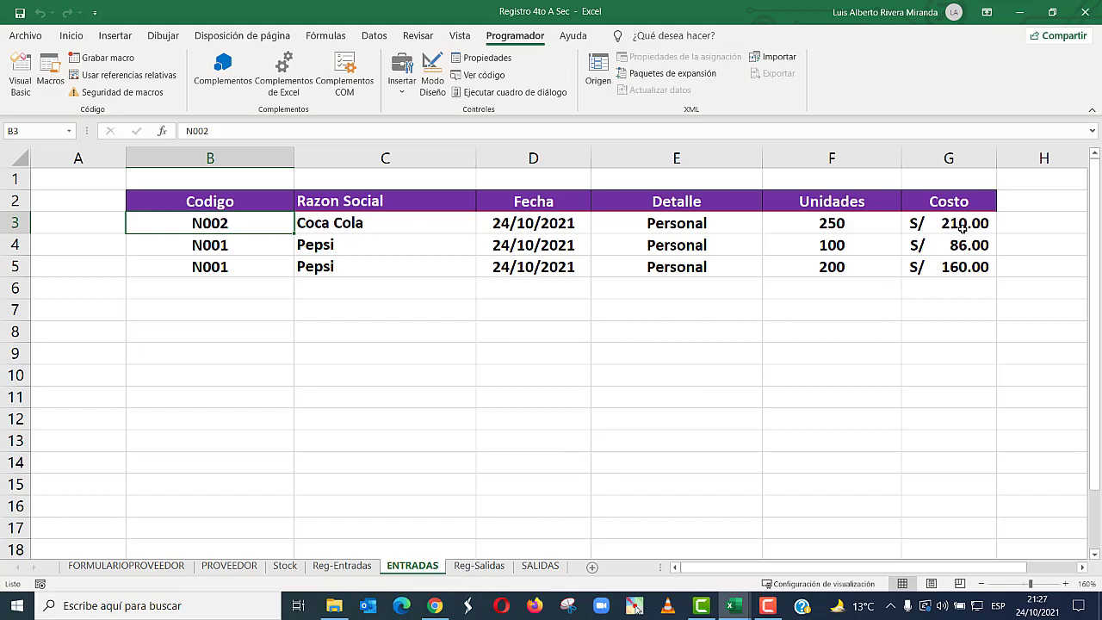
{"action": "key", "text": "alt+Tab"}
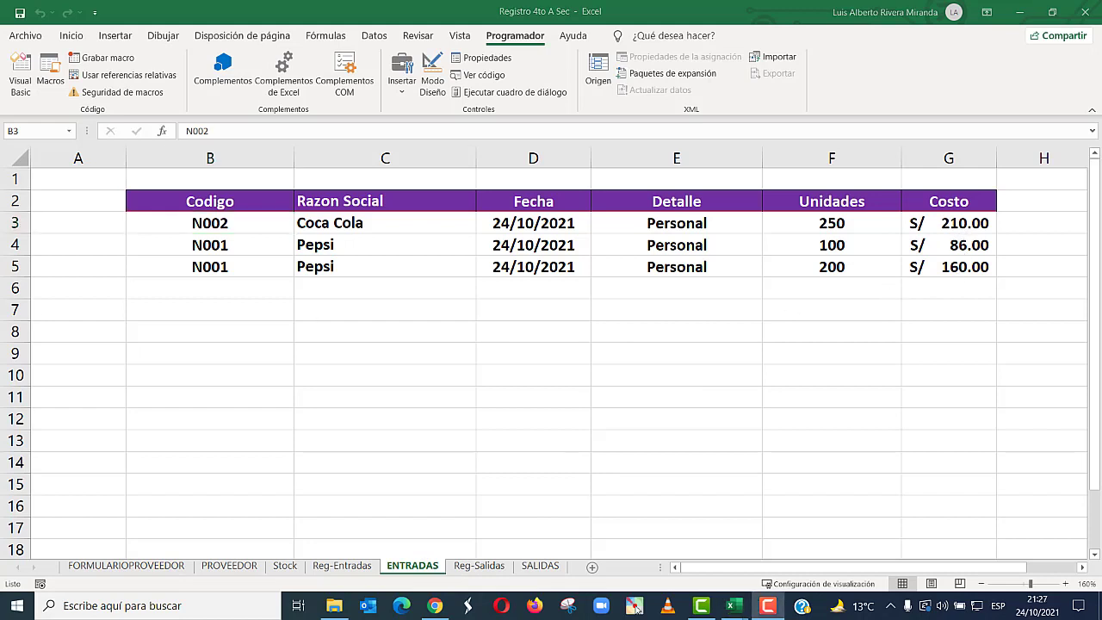
{"action": "key", "text": "alt+Tab"}
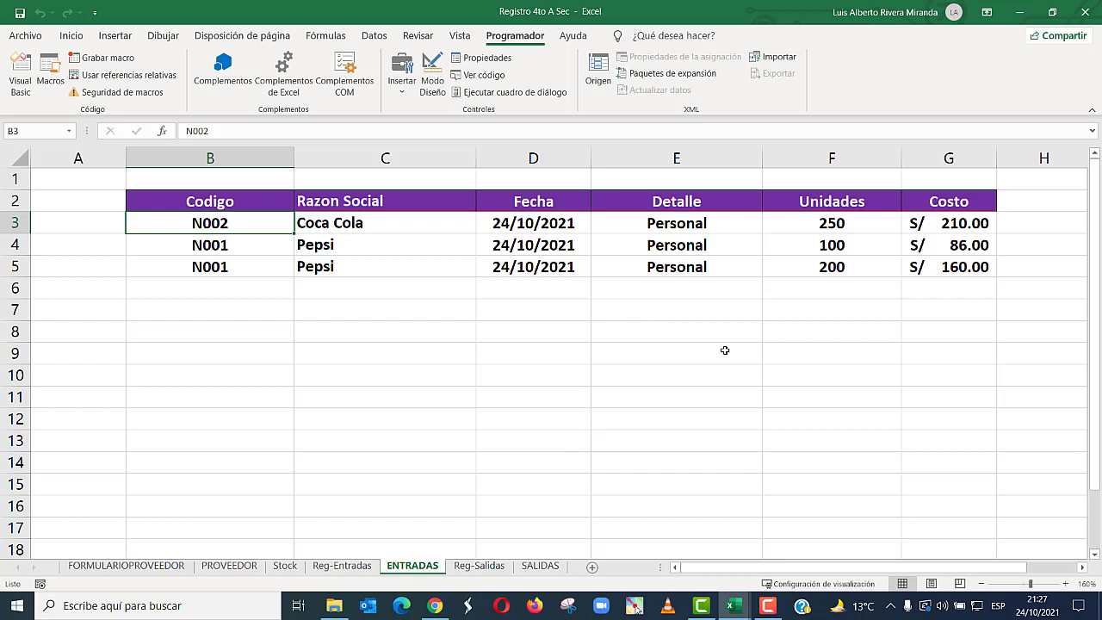
{"action": "left_click", "coordinate": [598, 378]}
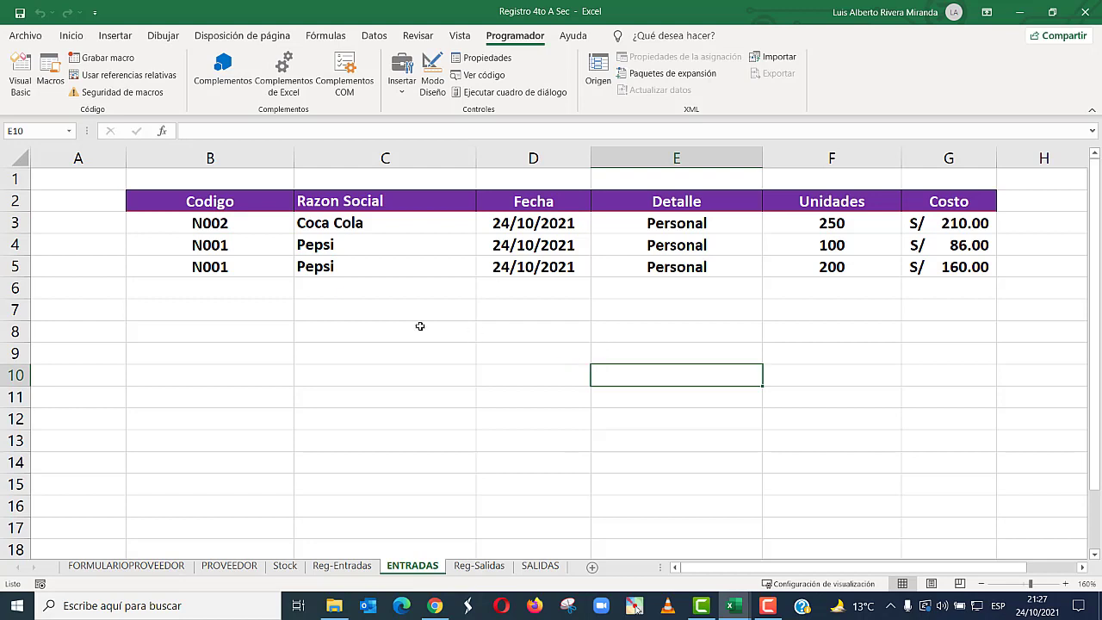